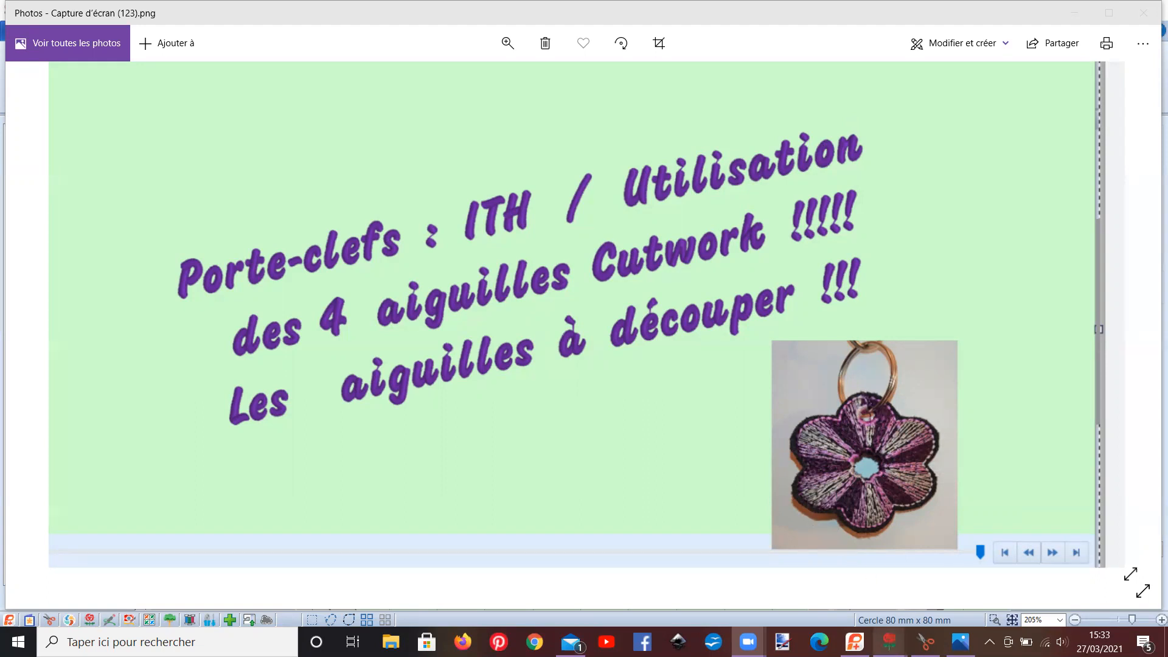
Switch to PREMIER+ 2 Create and start a new design without saving the changes to the open one.
mouse_move(889, 642)
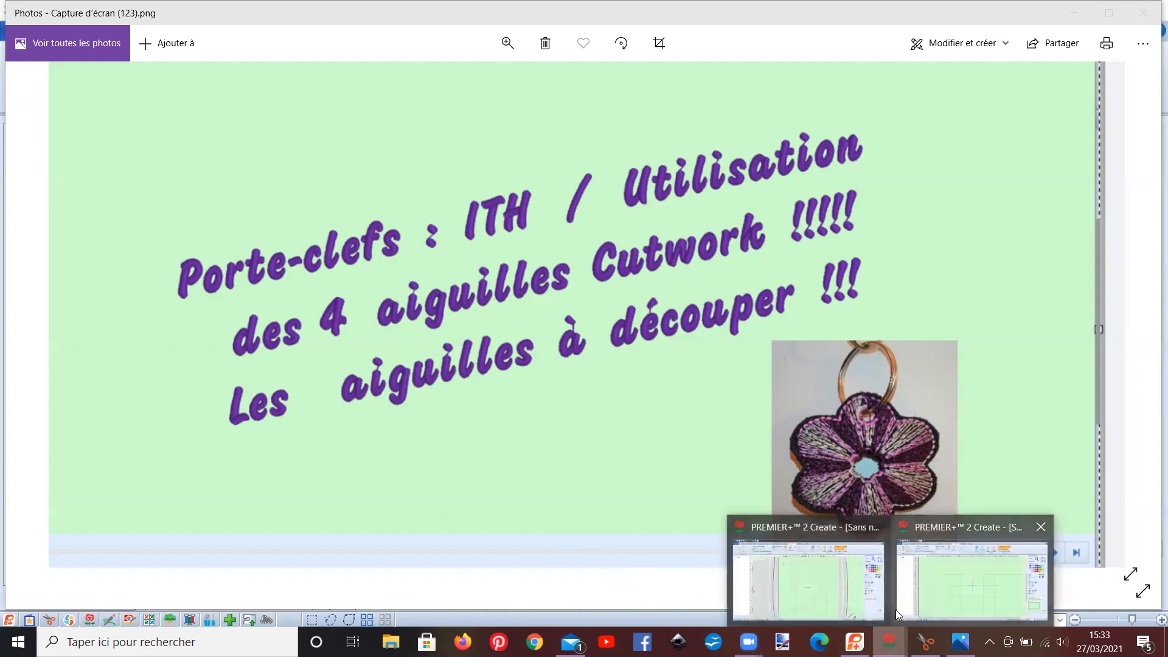
left_click(896, 610)
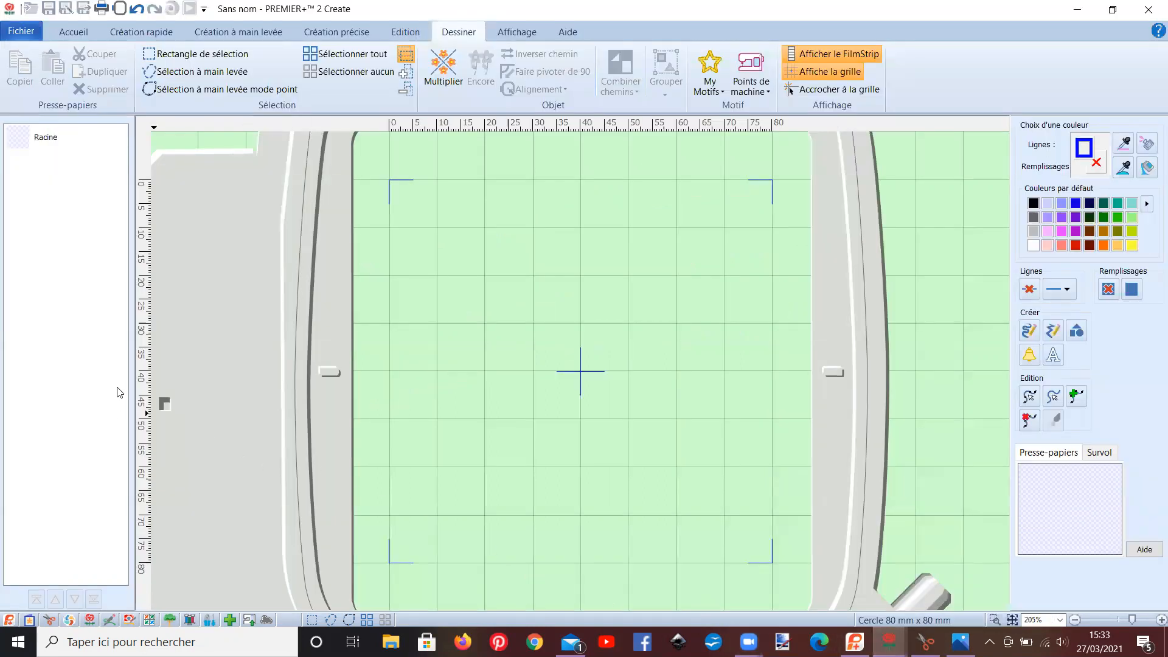
left_click(19, 34)
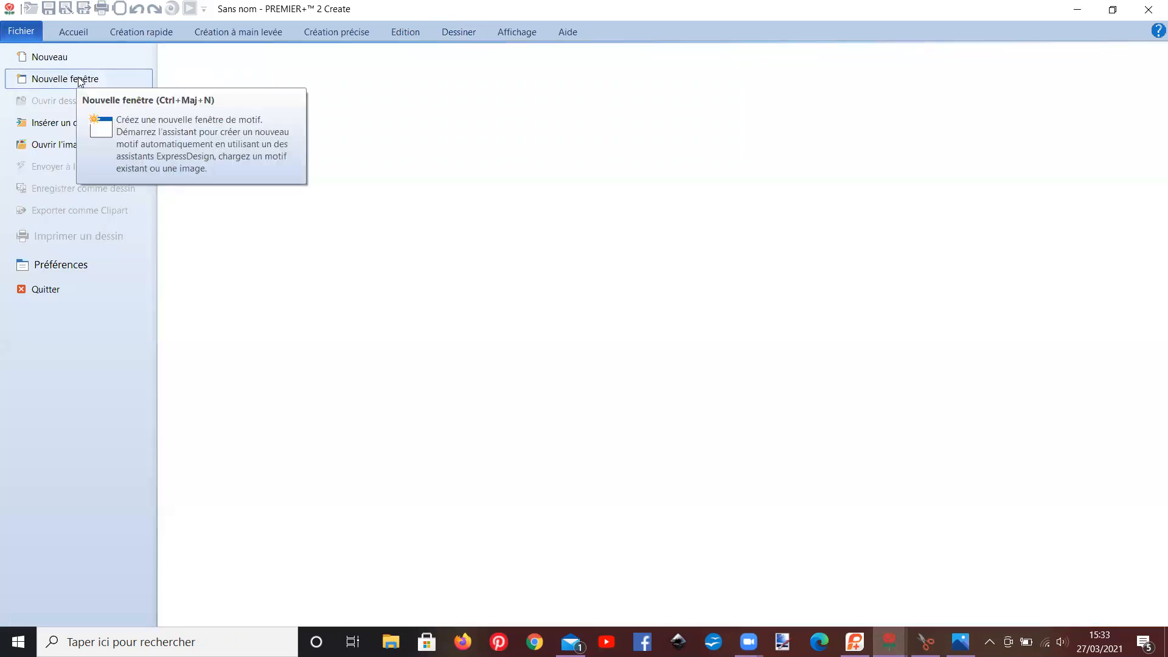
left_click(70, 59)
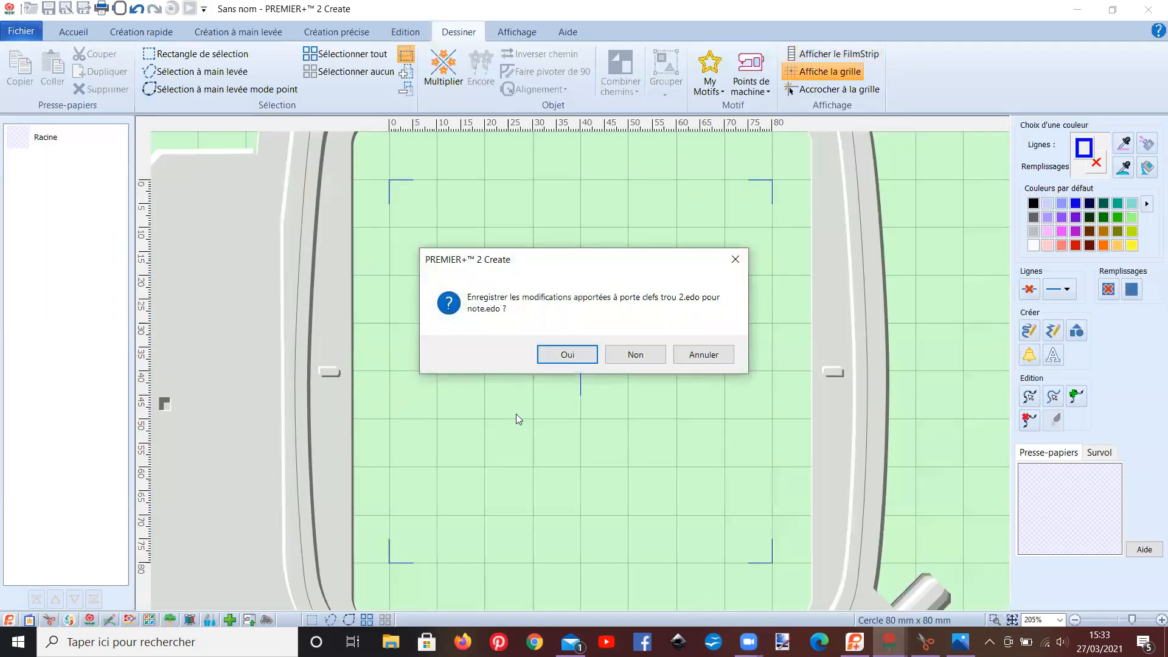
left_click(622, 357)
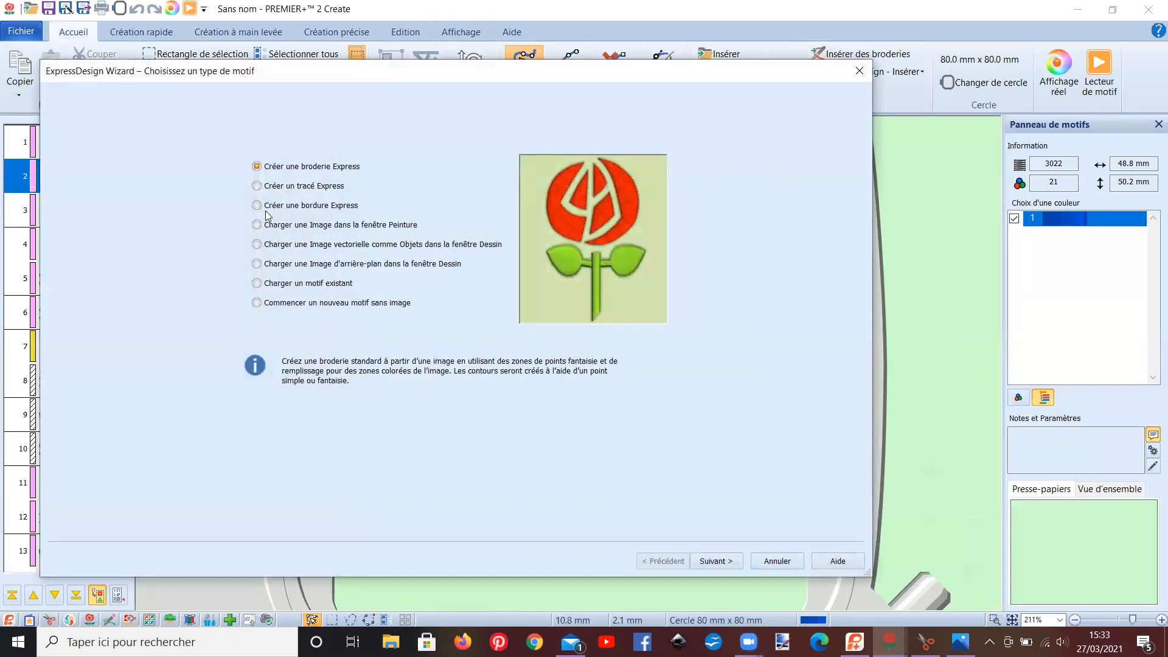
Set up the new design without an image, using the Draw window (Fenêtre Dessin) and the 80 mm x 80 mm hoop.
left_click(371, 307)
left_click(730, 562)
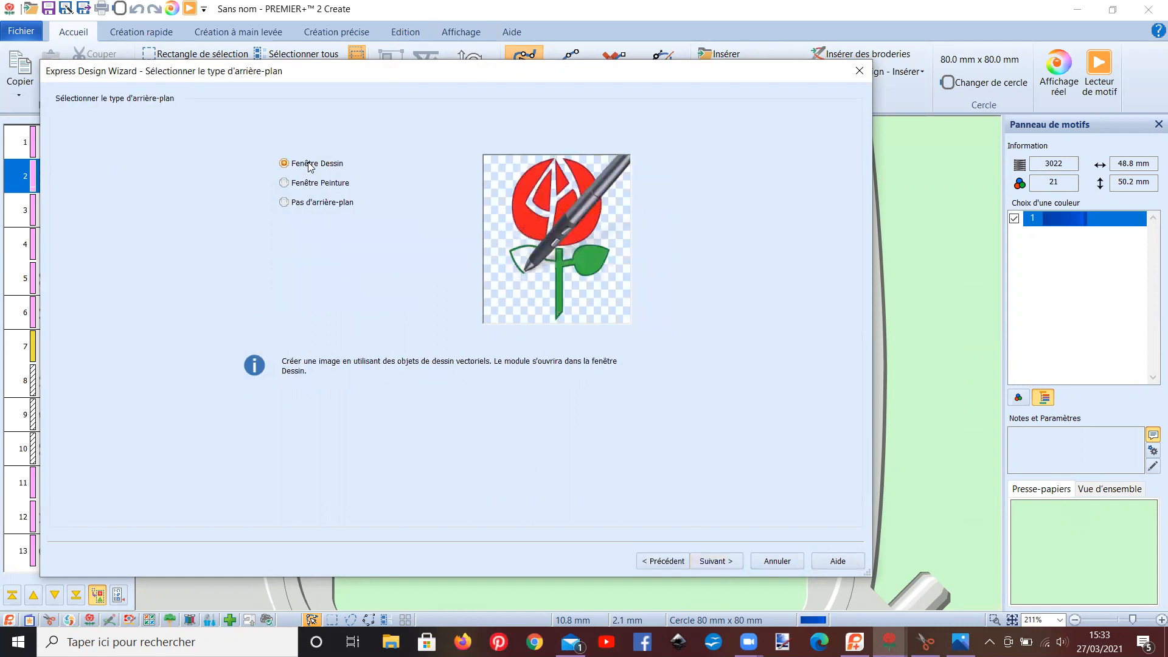
left_click(714, 562)
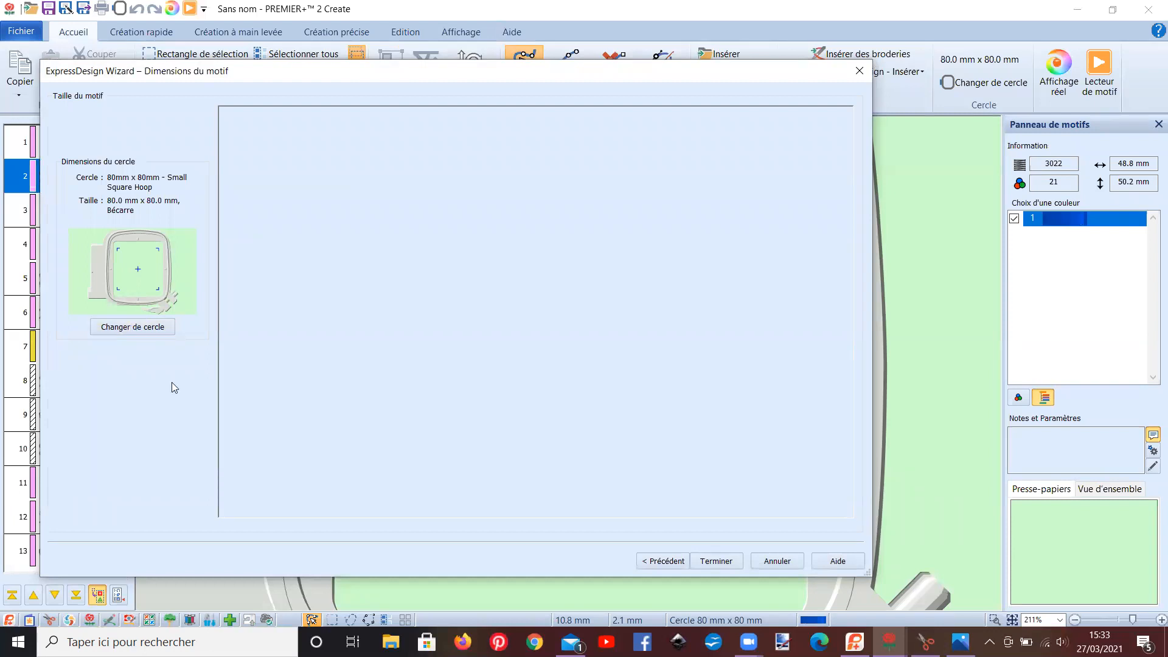
left_click(705, 563)
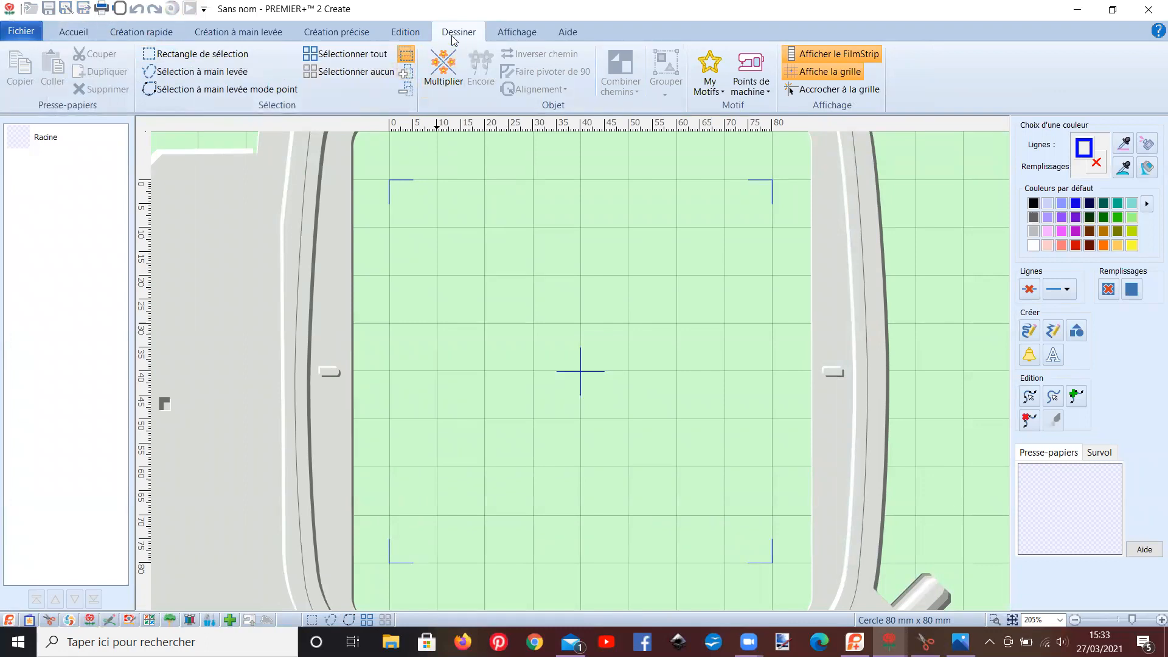
Draw a six-petal flower about 46 mm wide with shape 34 in the upper-left area of the hoop.
left_click(1075, 334)
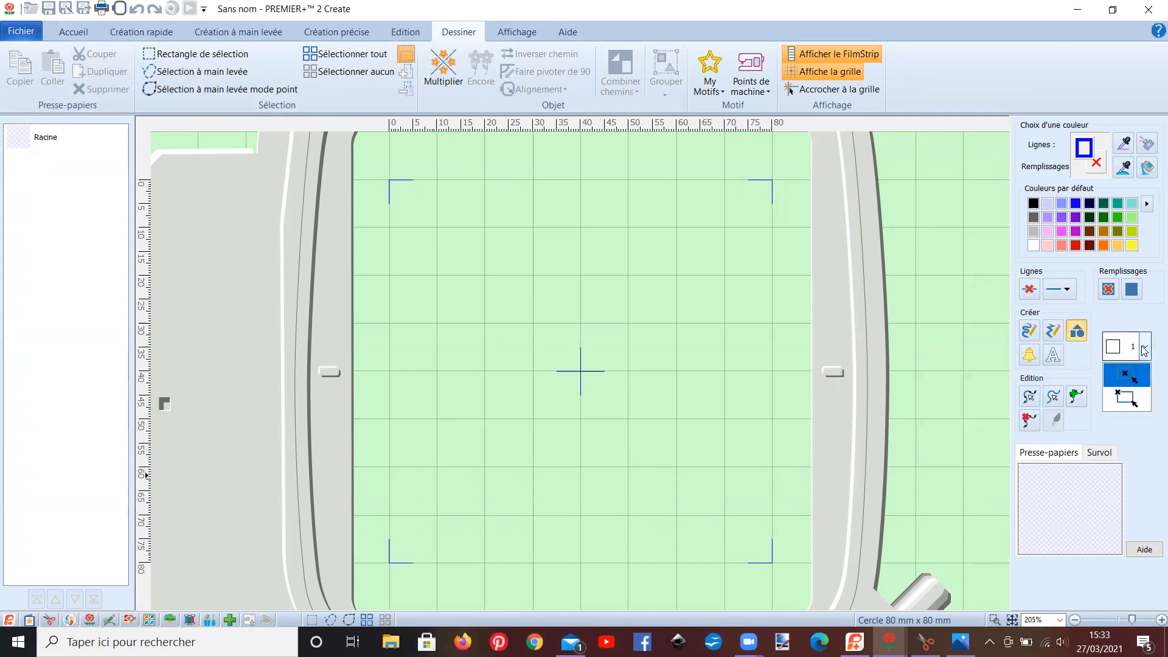
left_click(1145, 347)
left_click_drag(1144, 378, 1149, 412)
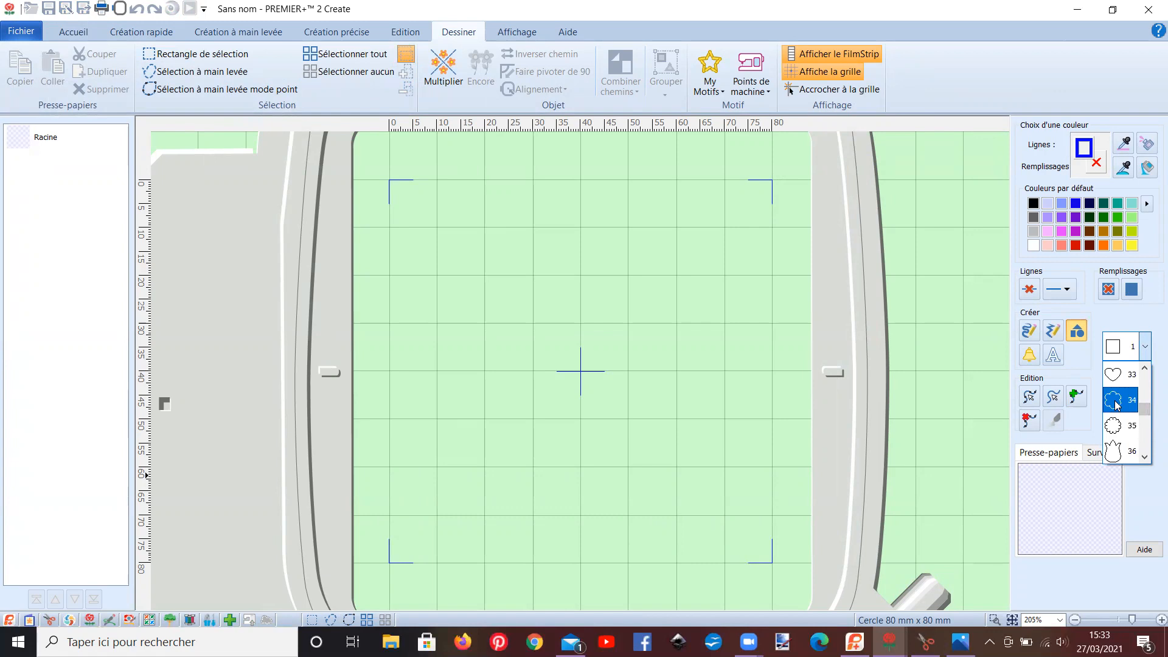
left_click(1116, 403)
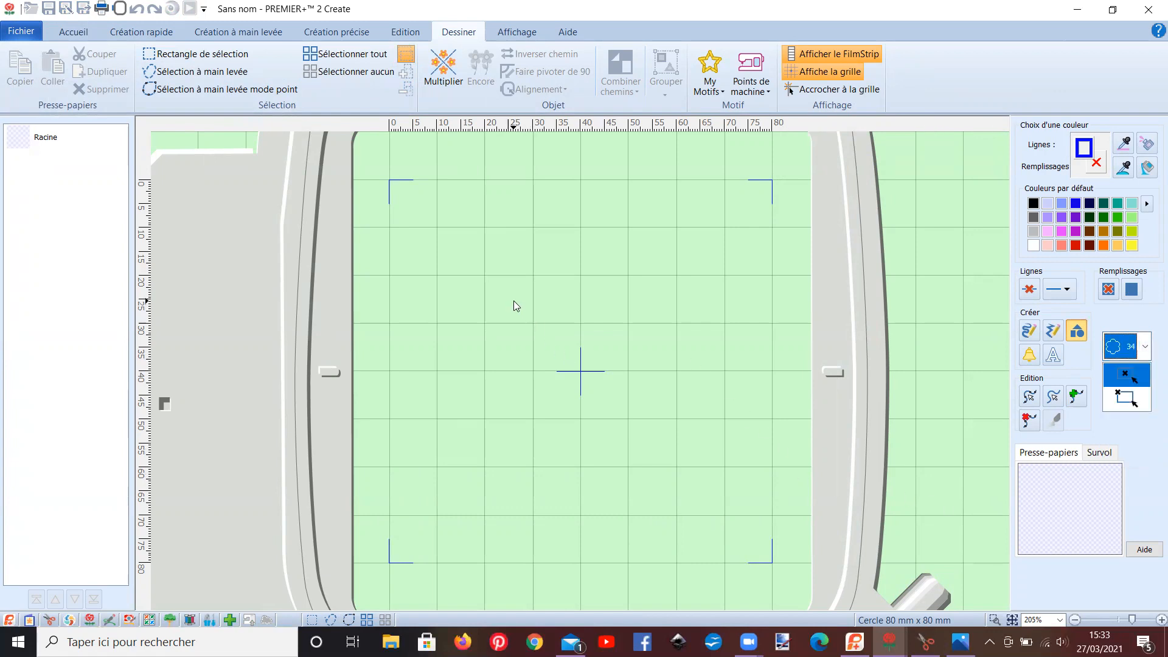
left_click_drag(510, 280, 568, 449)
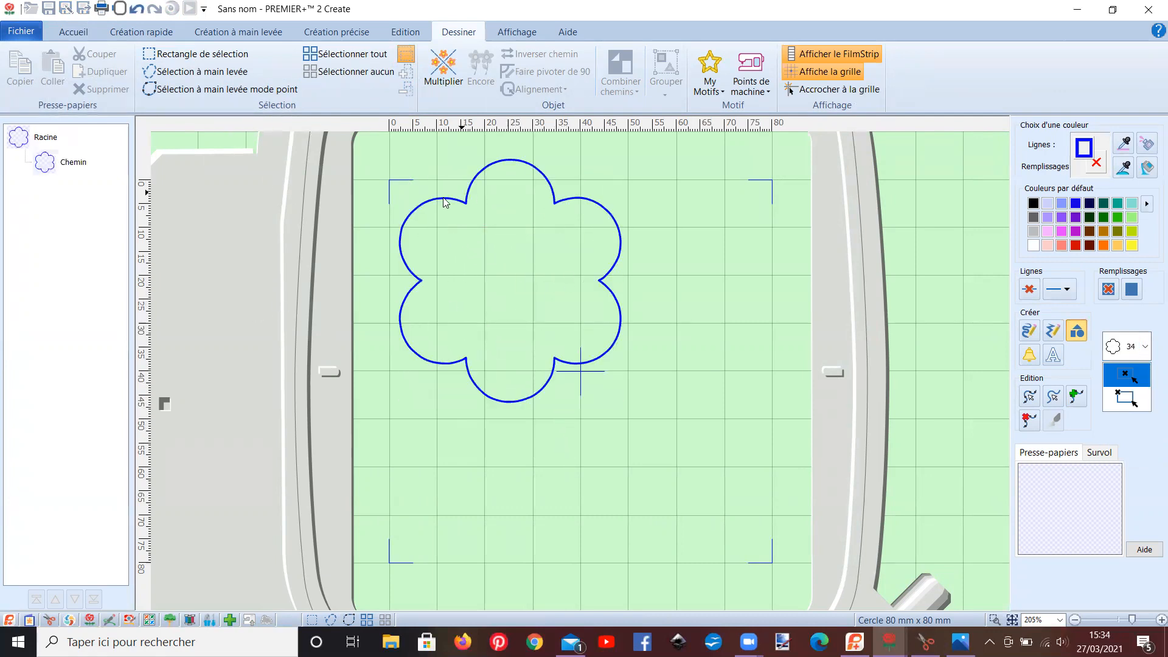
Centre the flower outline in the hoop and enlarge it to about 50 mm wide.
left_click(62, 164)
left_click(202, 56)
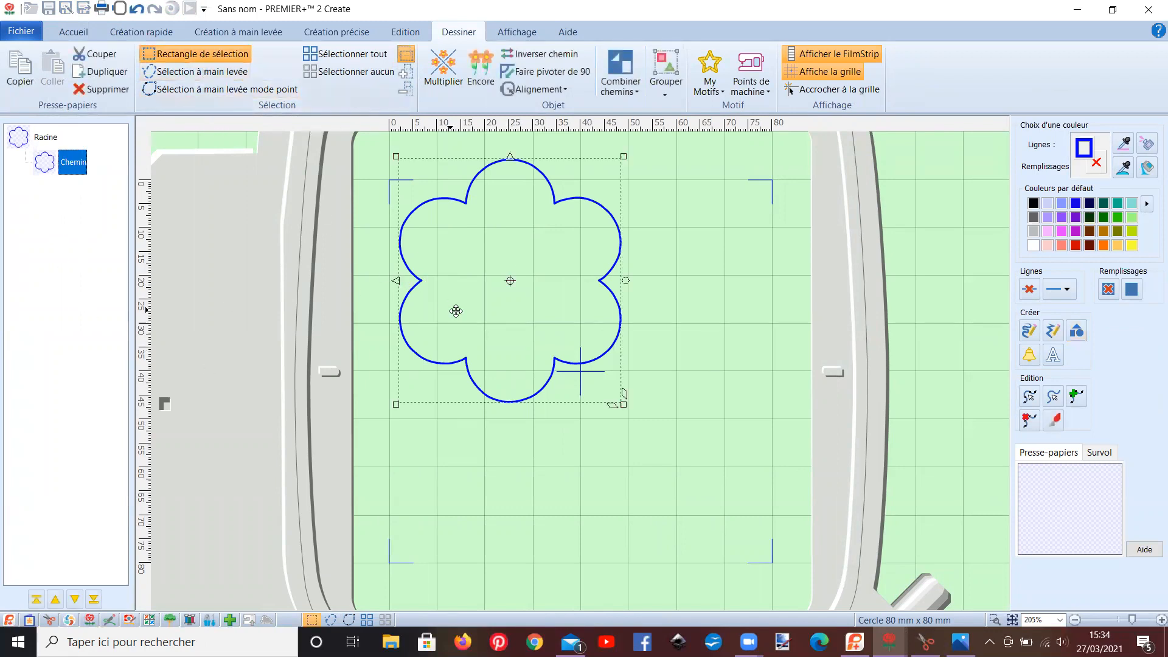
left_click(550, 90)
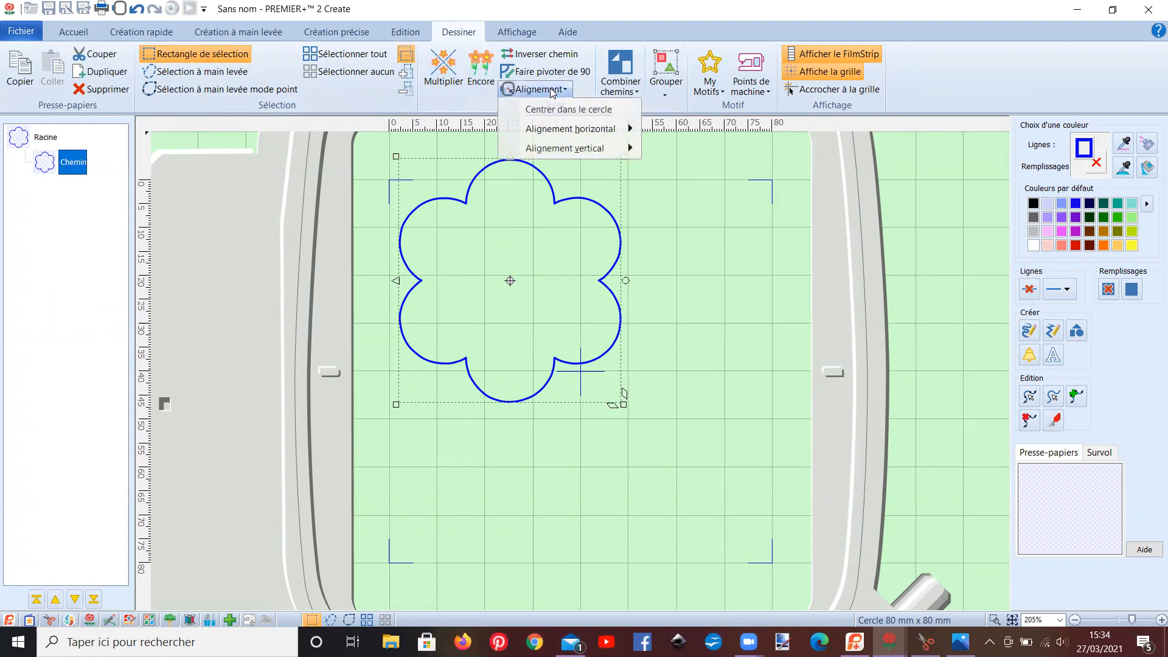
left_click(551, 110)
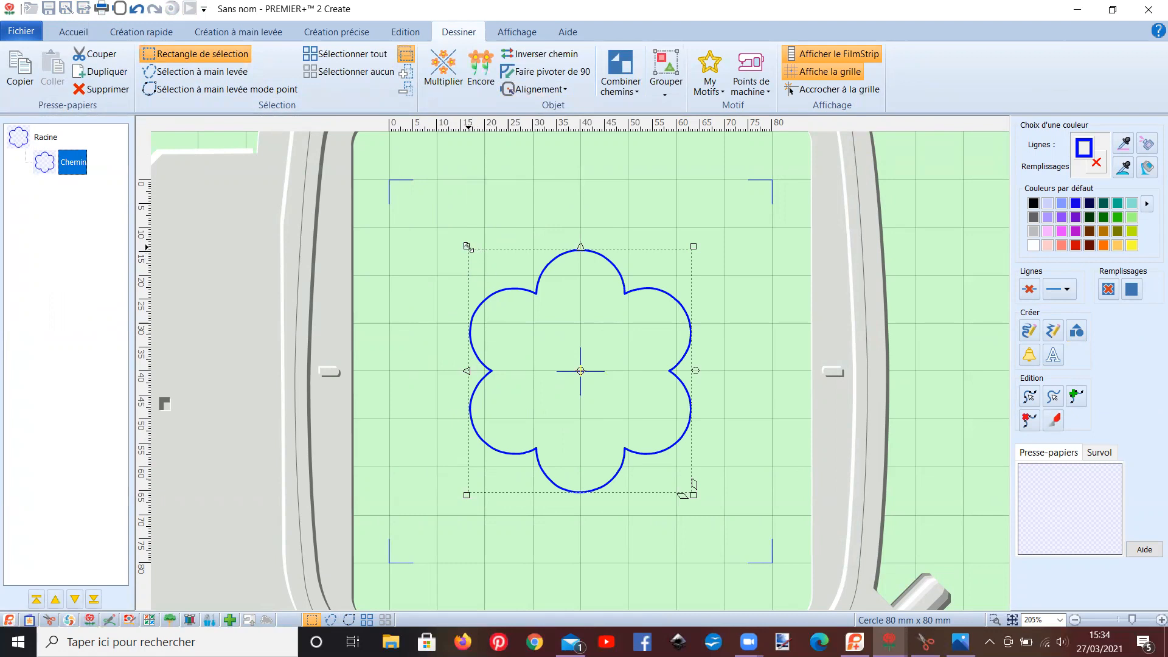
mouse_move(466, 246)
left_mouse_down()
mouse_move(422, 200)
mouse_move(456, 237)
mouse_move(532, 262)
mouse_move(452, 219)
left_mouse_up()
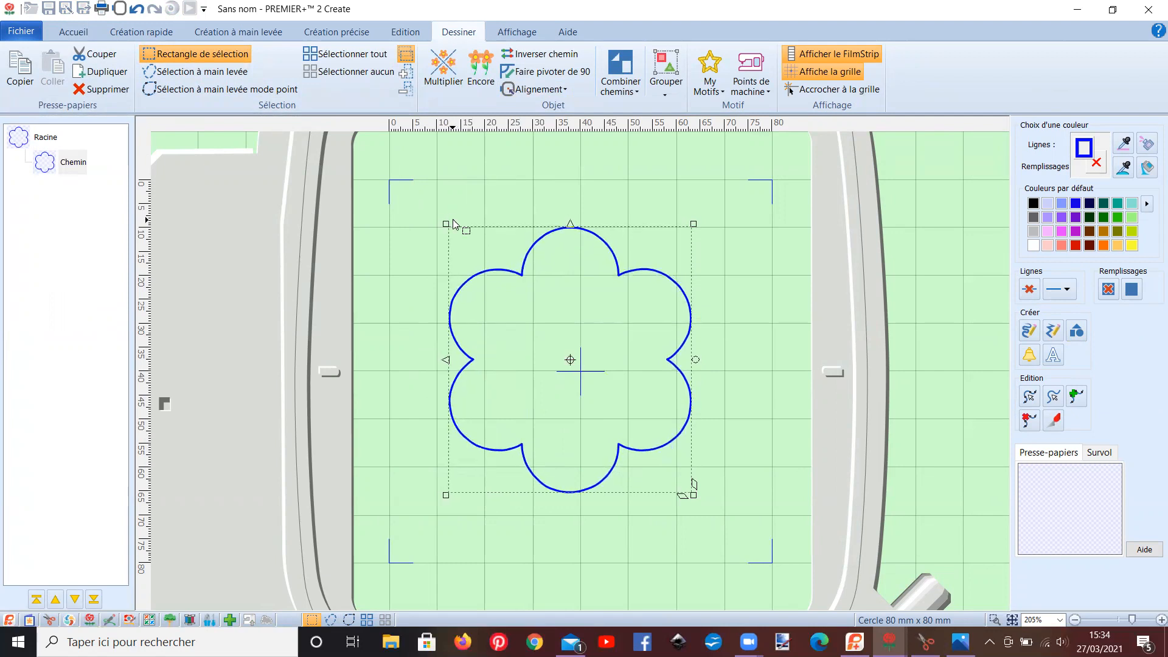
Fill the flower with light pink in its object properties.
left_click(552, 318)
double_click(550, 318)
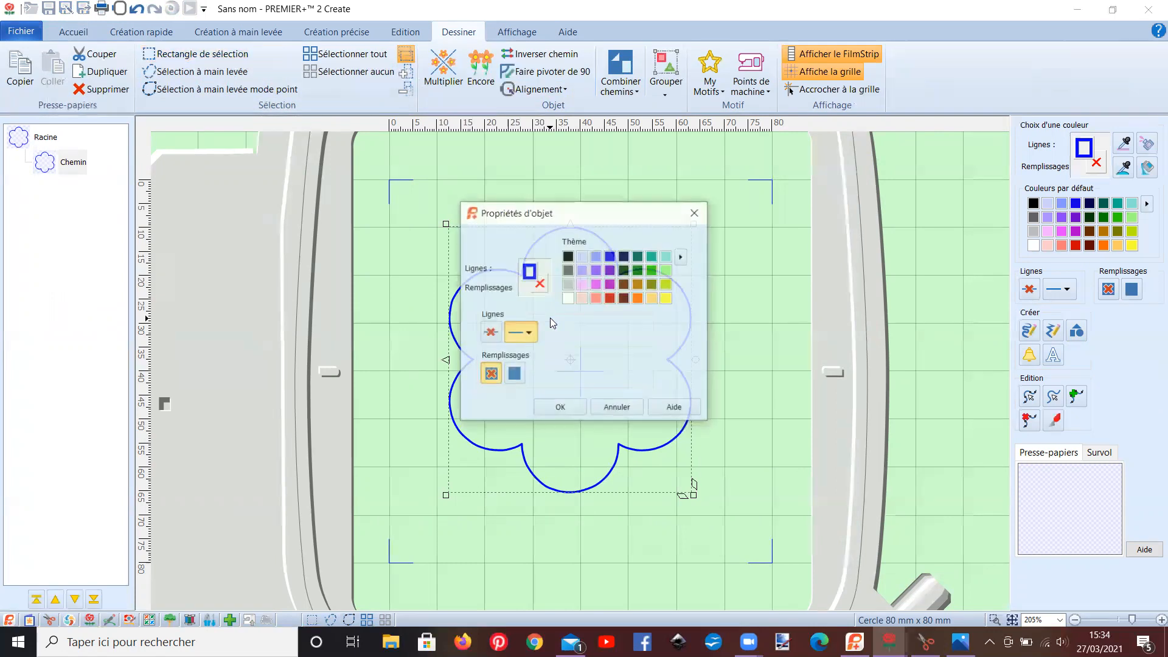
left_click(583, 299)
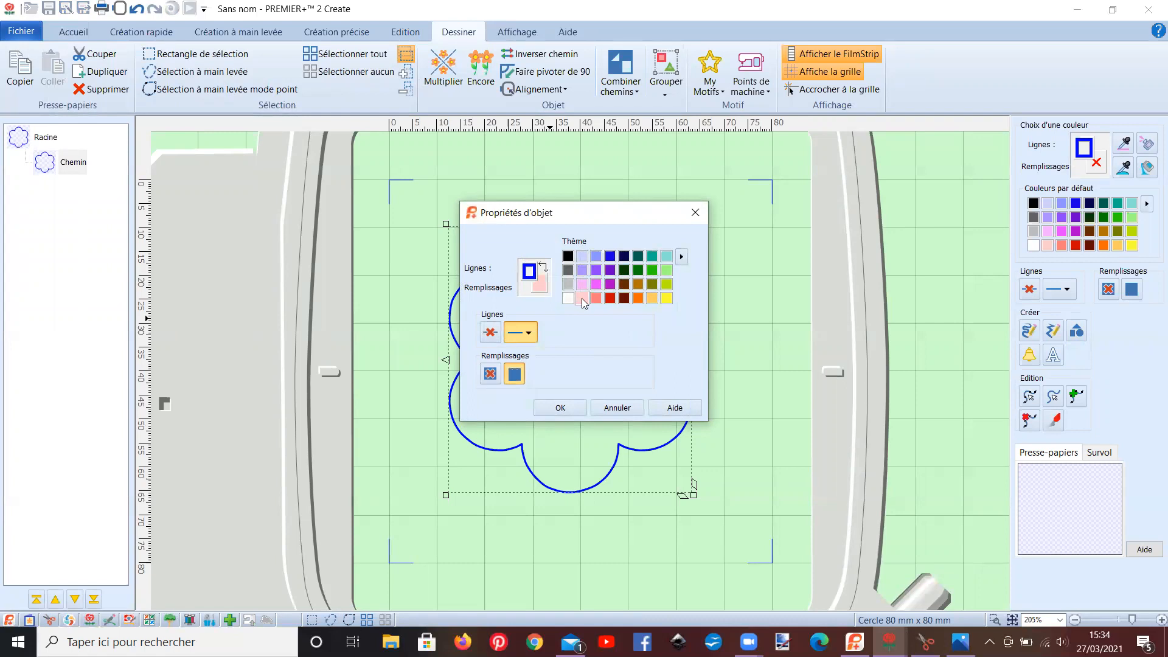
left_click(560, 407)
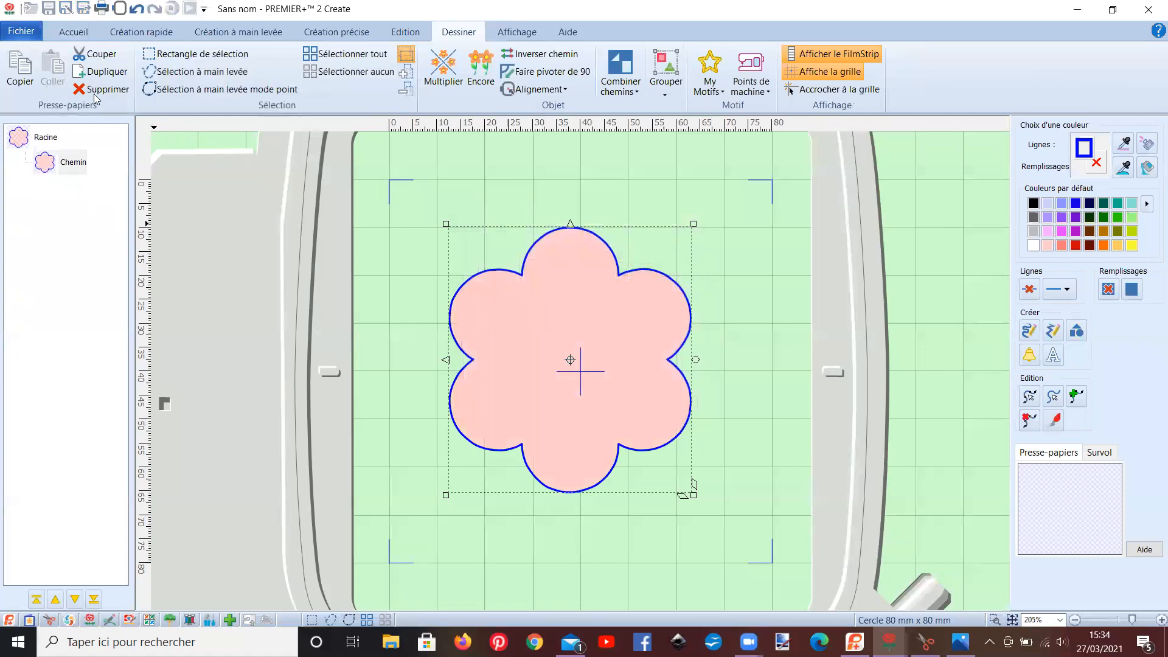
Duplicate the pink flower and give the copy a red fill and a purple outline.
left_click(87, 73)
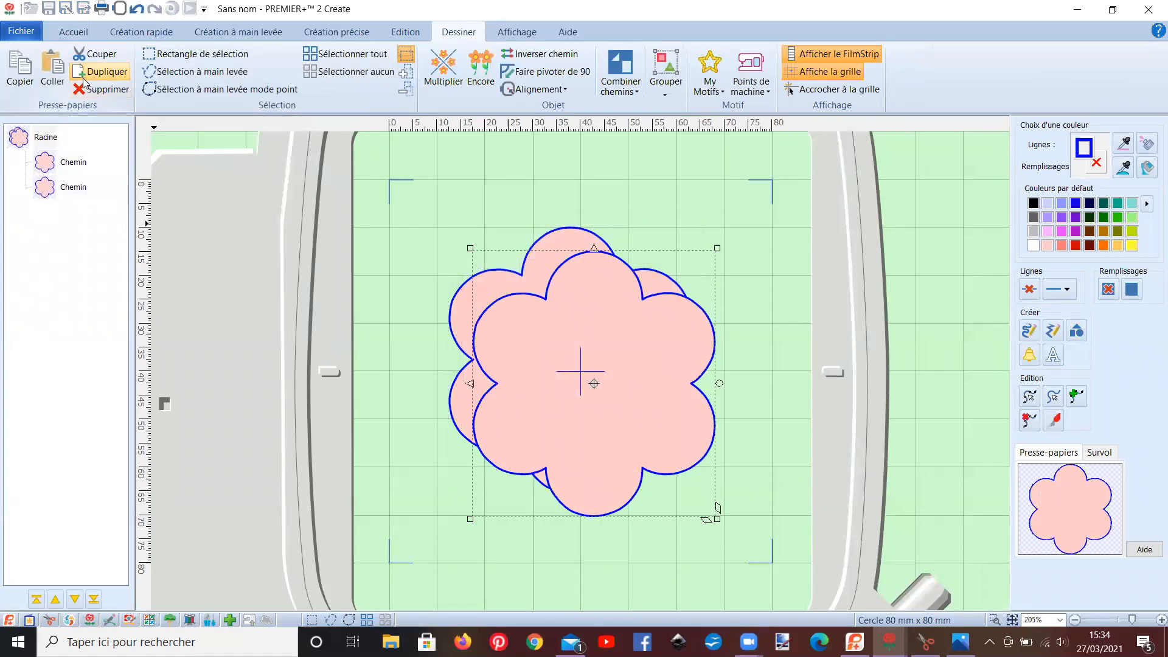
double_click(548, 351)
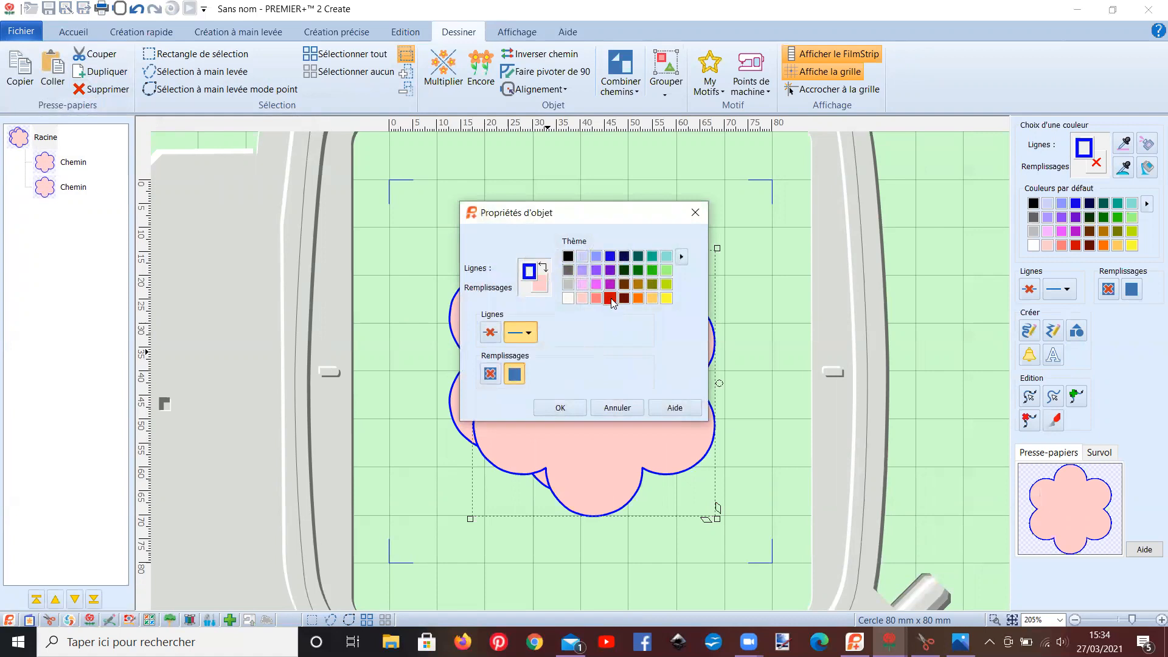
left_click(610, 298)
left_click(598, 271)
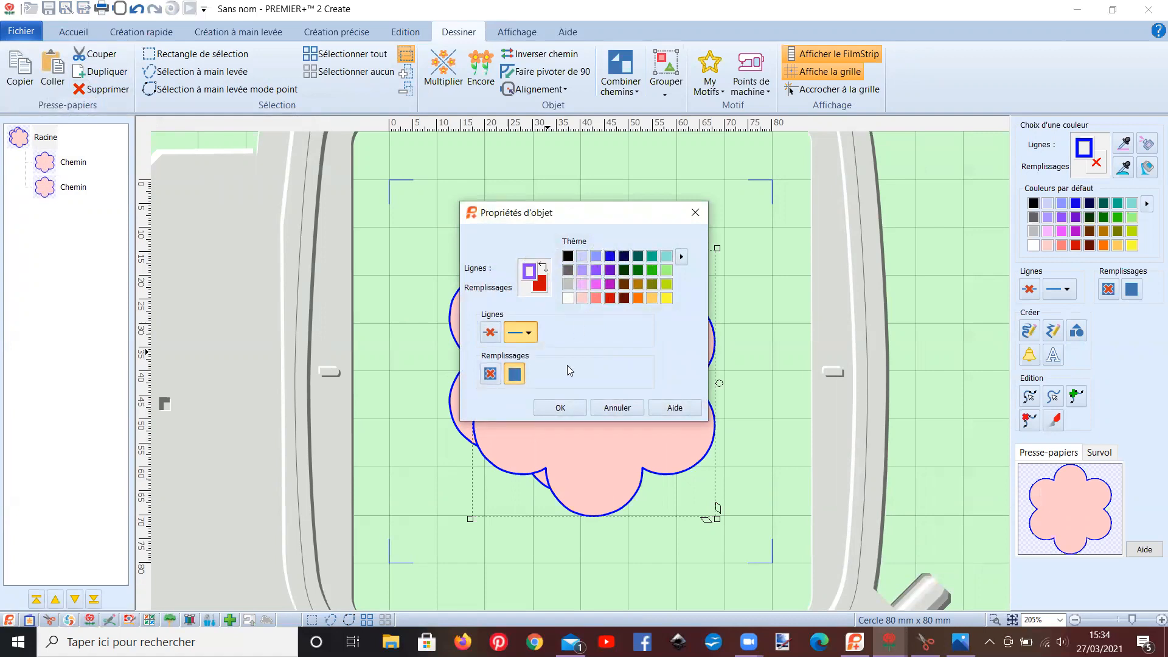
left_click(557, 407)
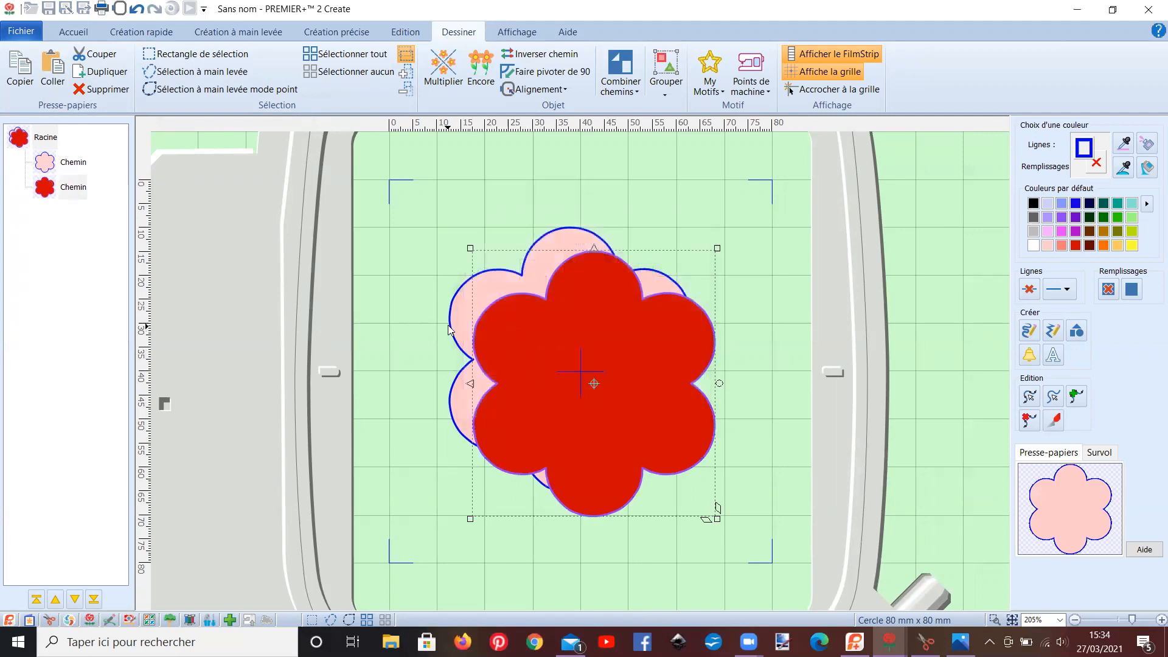
Shrink the red flower to about 46 mm wide inside the pink one and centre it in the hoop.
left_click_drag(471, 247, 486, 265)
left_click_drag(542, 355, 510, 326)
left_click_drag(455, 236, 461, 243)
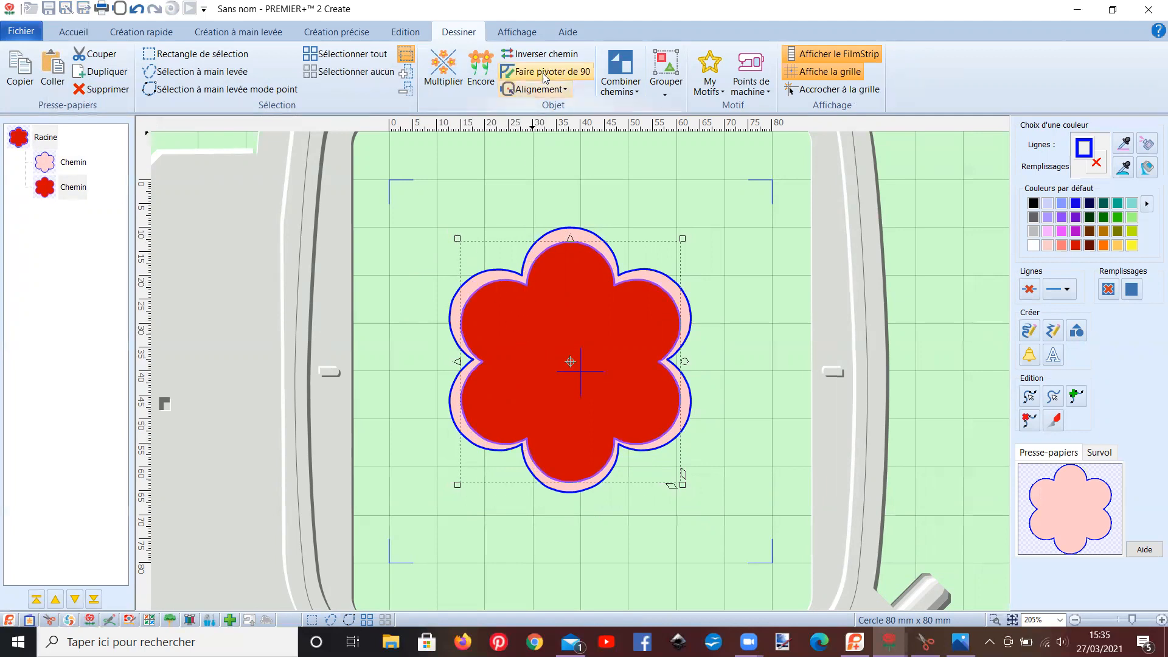
left_click(536, 89)
left_click(555, 107)
scroll(595, 364, "up", 2)
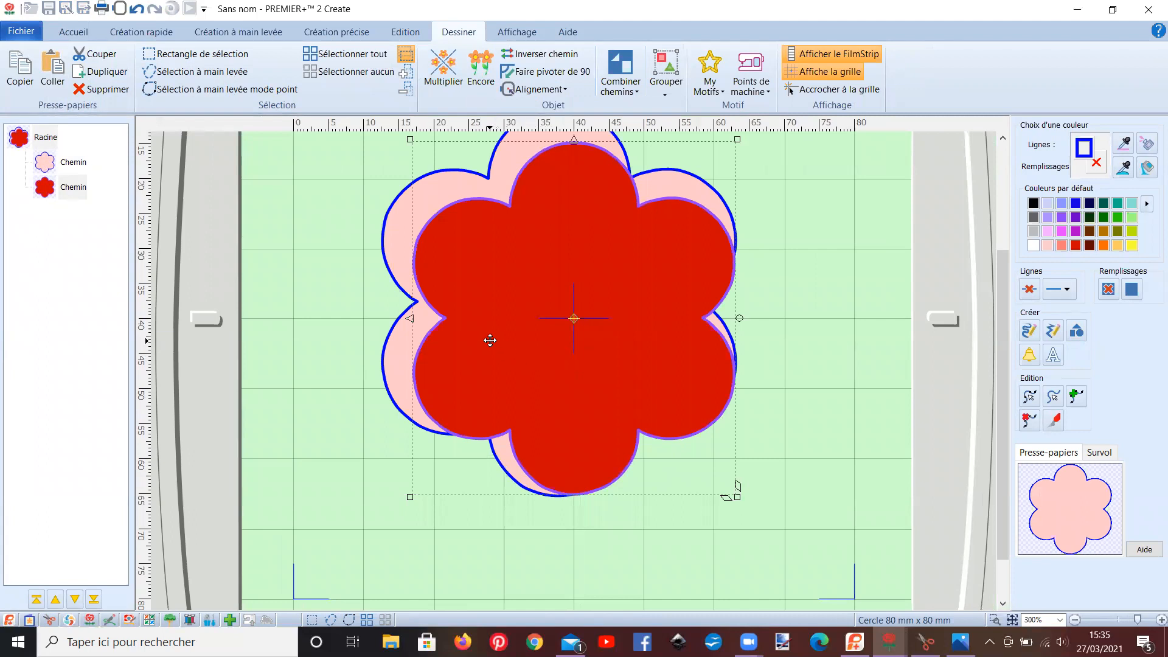
Move the red flower aside and centre the pink flower in the hoop.
left_click_drag(491, 339, 788, 428)
left_click(553, 376)
left_click(553, 89)
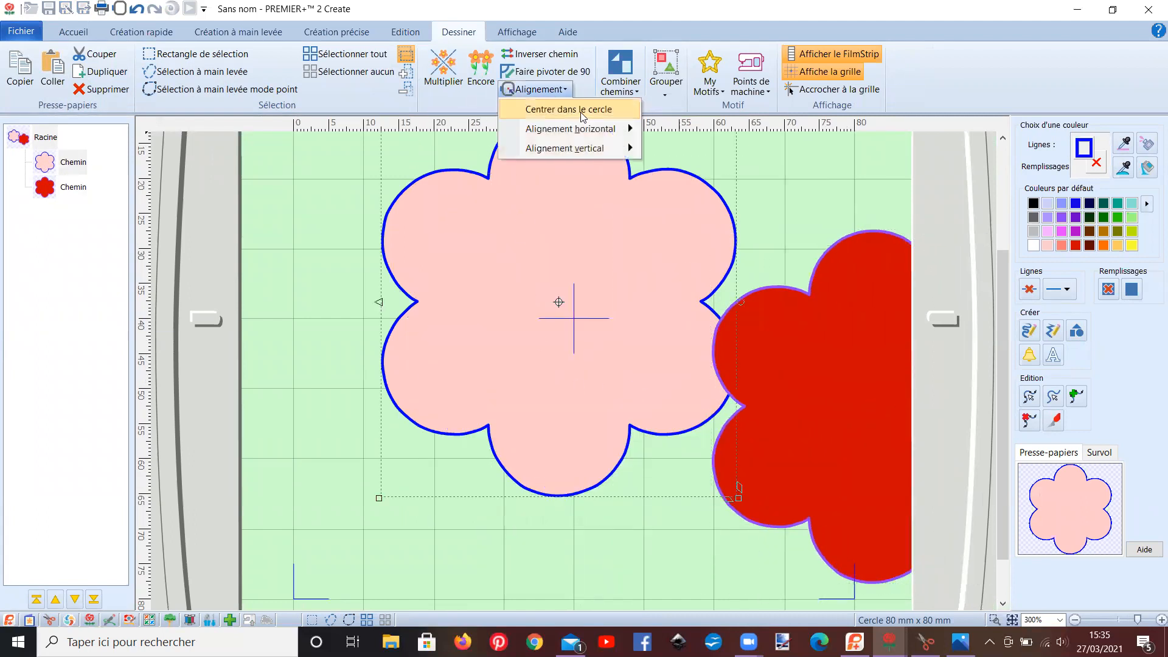
left_click(548, 107)
Move the red flower back onto the pink one and centre it in the hoop.
left_click(820, 413)
left_click_drag(819, 413, 523, 326)
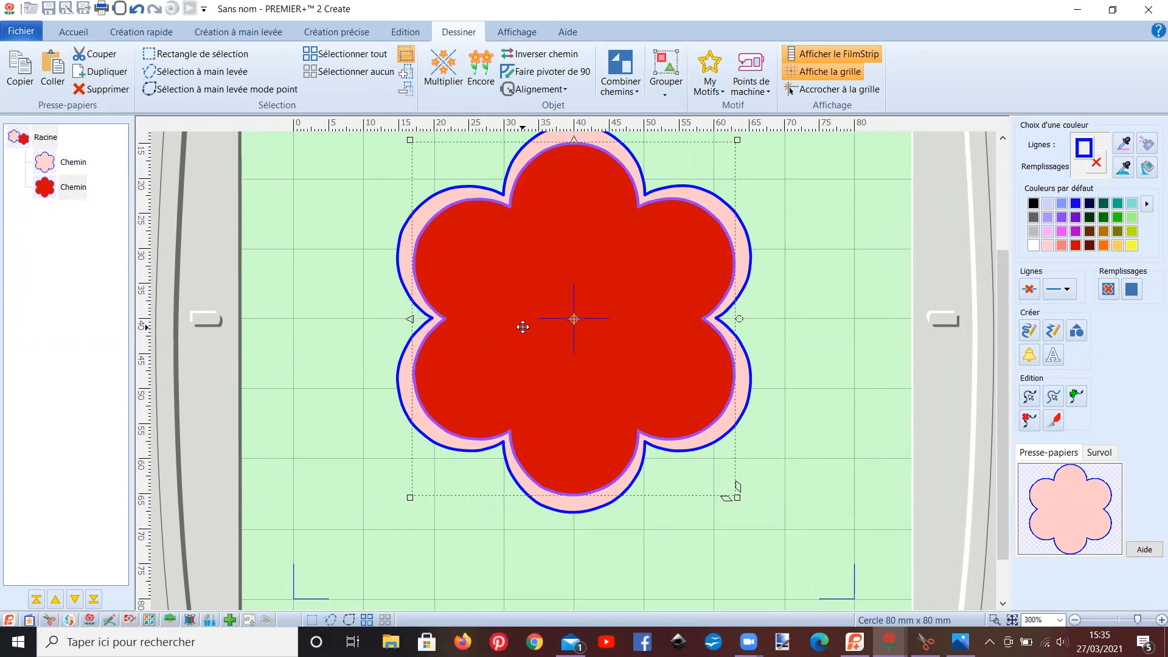
left_click(539, 89)
left_click(567, 111)
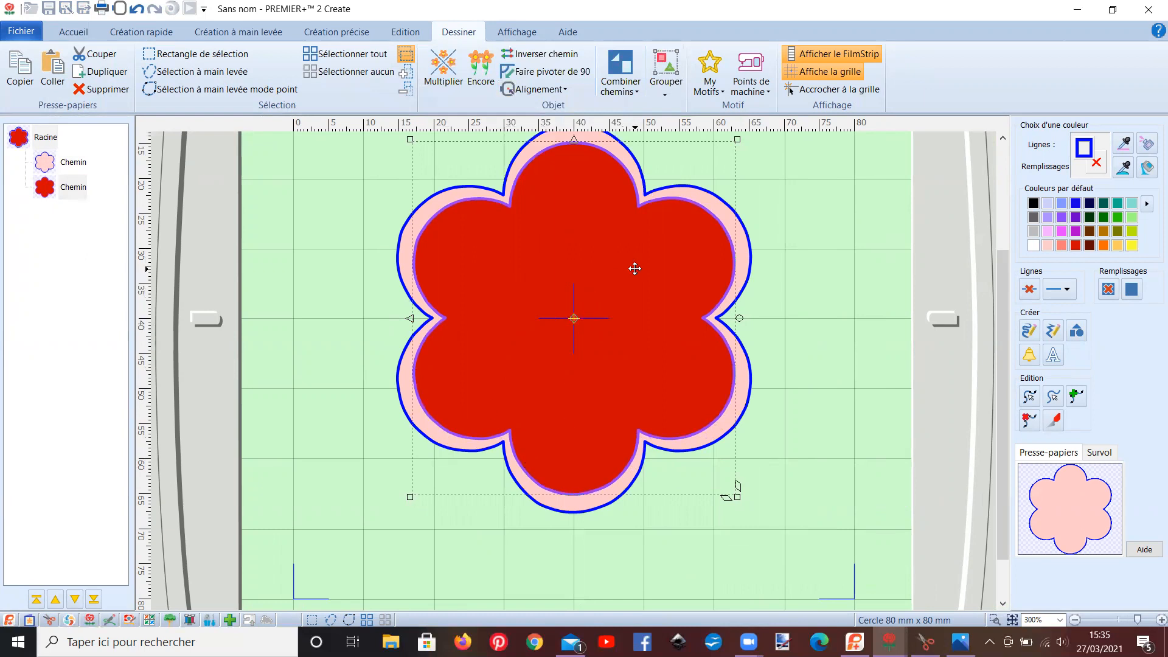
Examine the finished key ring example in Photos and return to the design in PREMIER+ 2 Create.
scroll(633, 270, "up", 1)
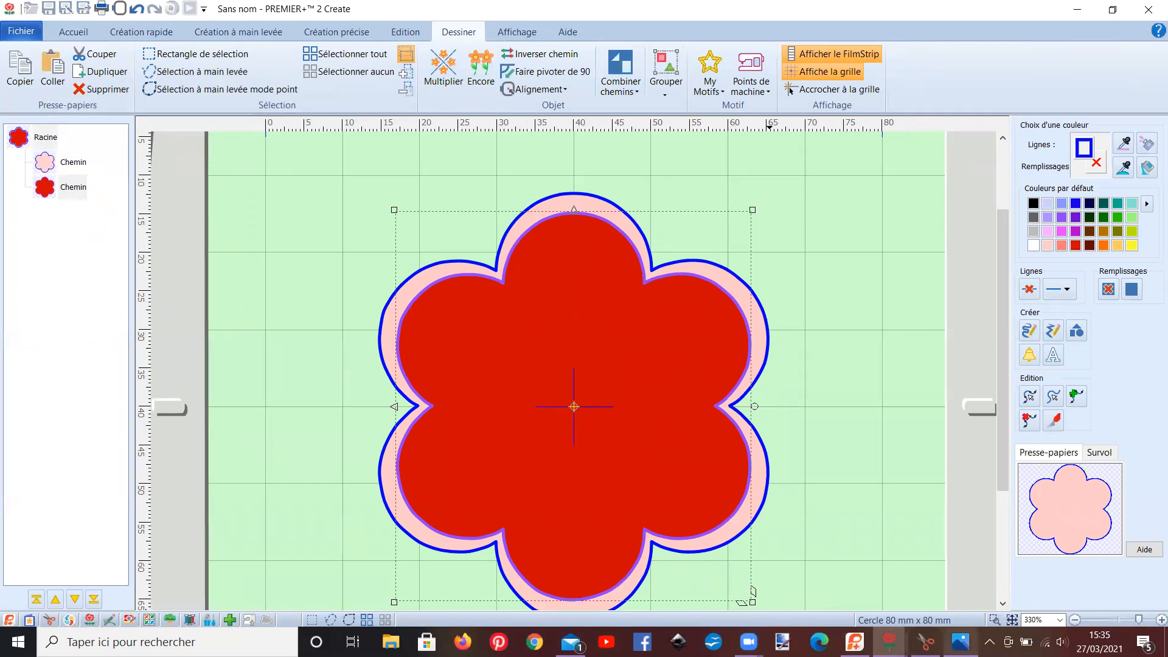
left_click(960, 642)
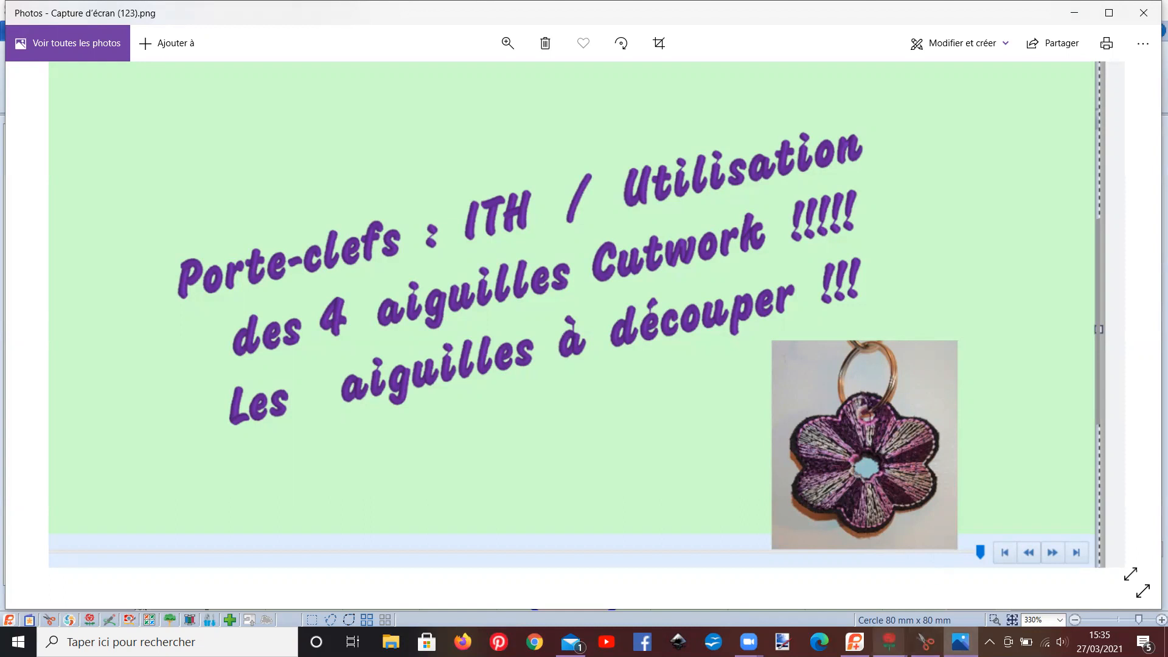
mouse_move(889, 641)
left_click(838, 596)
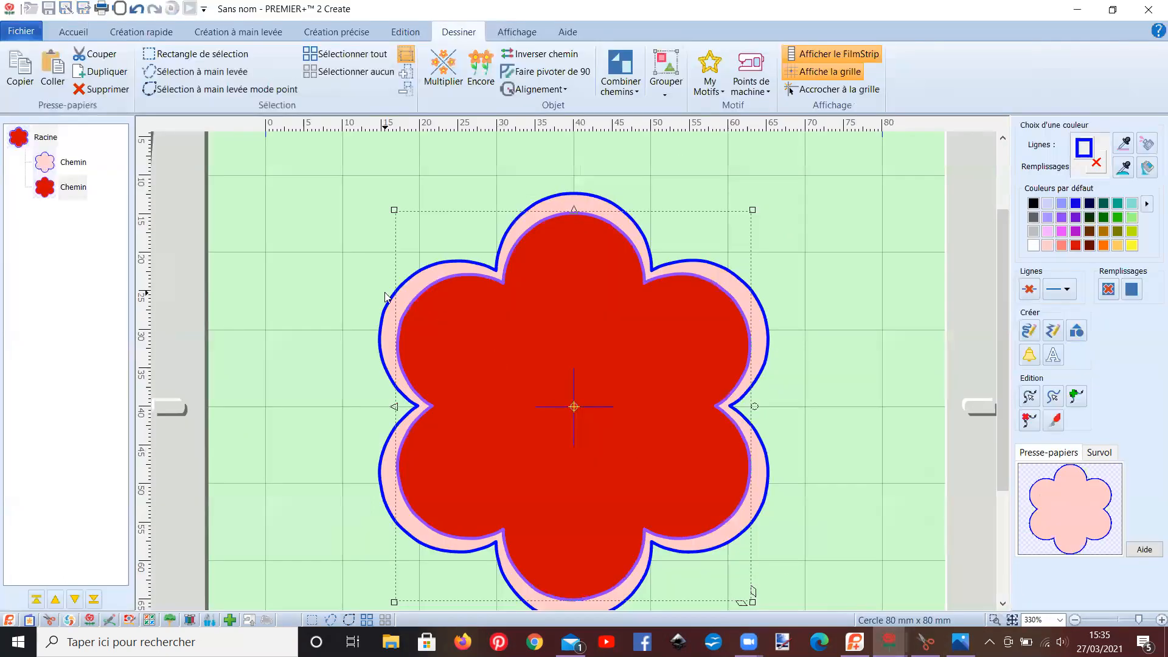
Duplicate the red flower and give the copy an orange fill and a yellow outline.
left_click(73, 189)
left_click(101, 71)
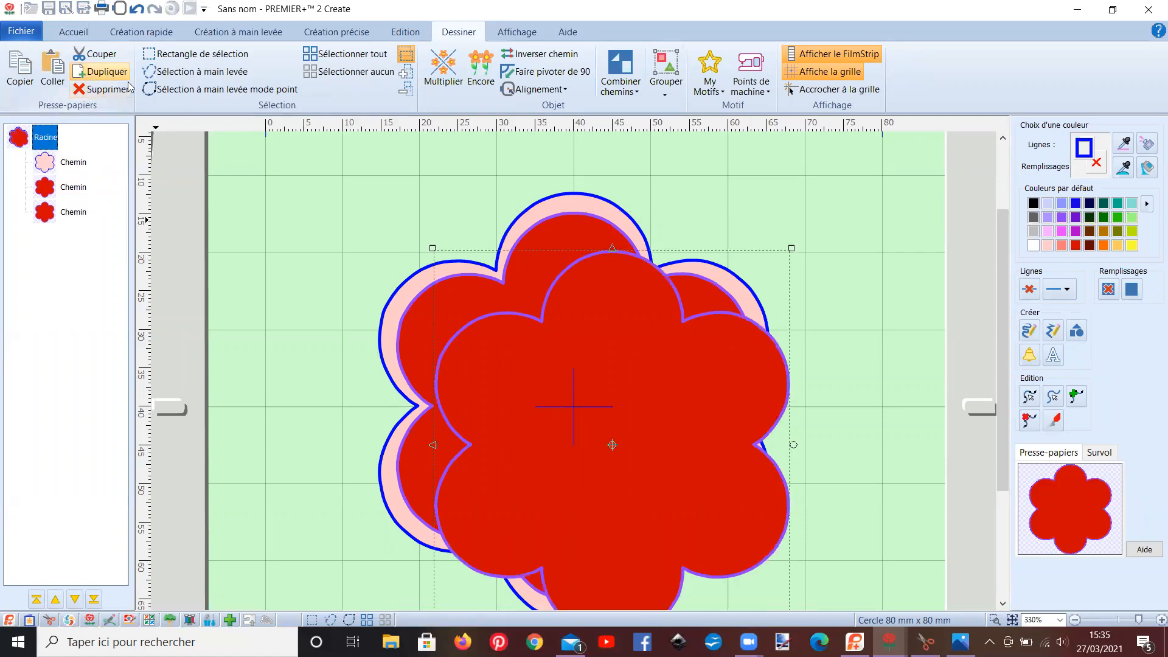
double_click(537, 370)
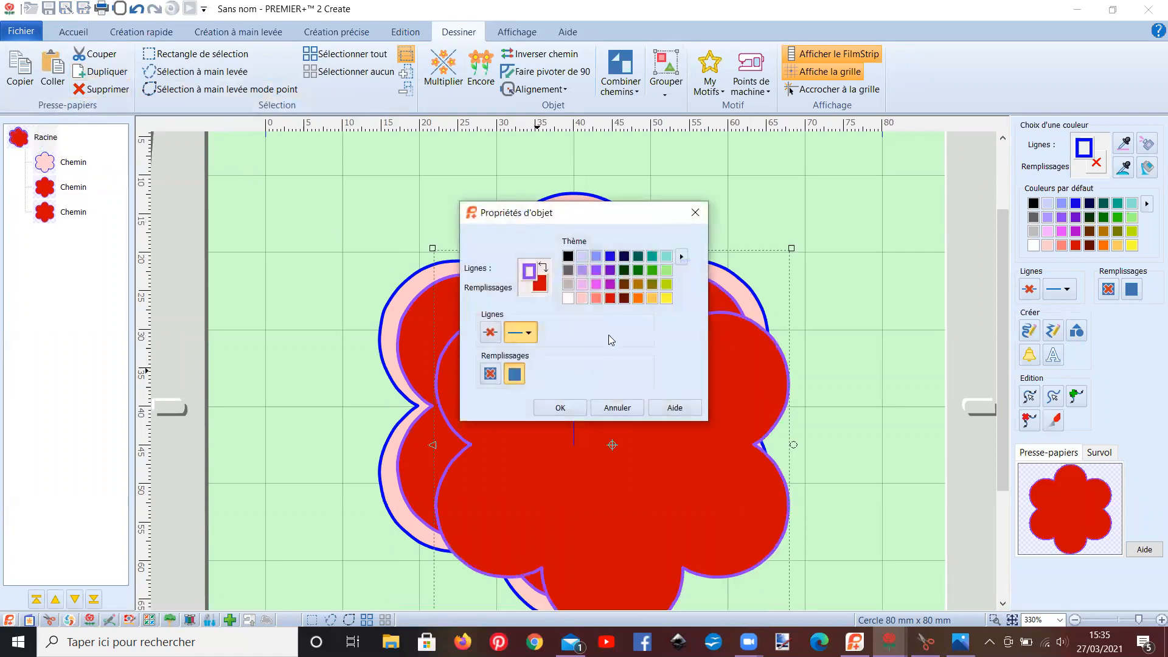
left_click(638, 298)
right_click(667, 298)
left_click(558, 408)
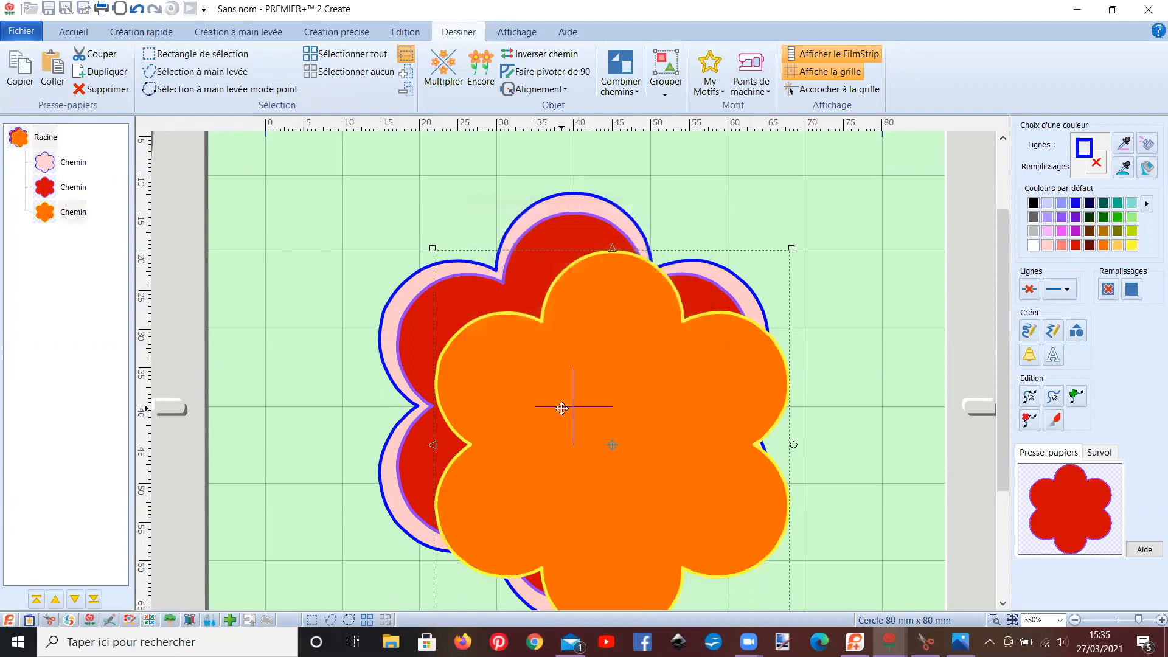
Shrink the orange flower to about 14 mm wide and centre it in the hoop.
left_click_drag(432, 248, 534, 389)
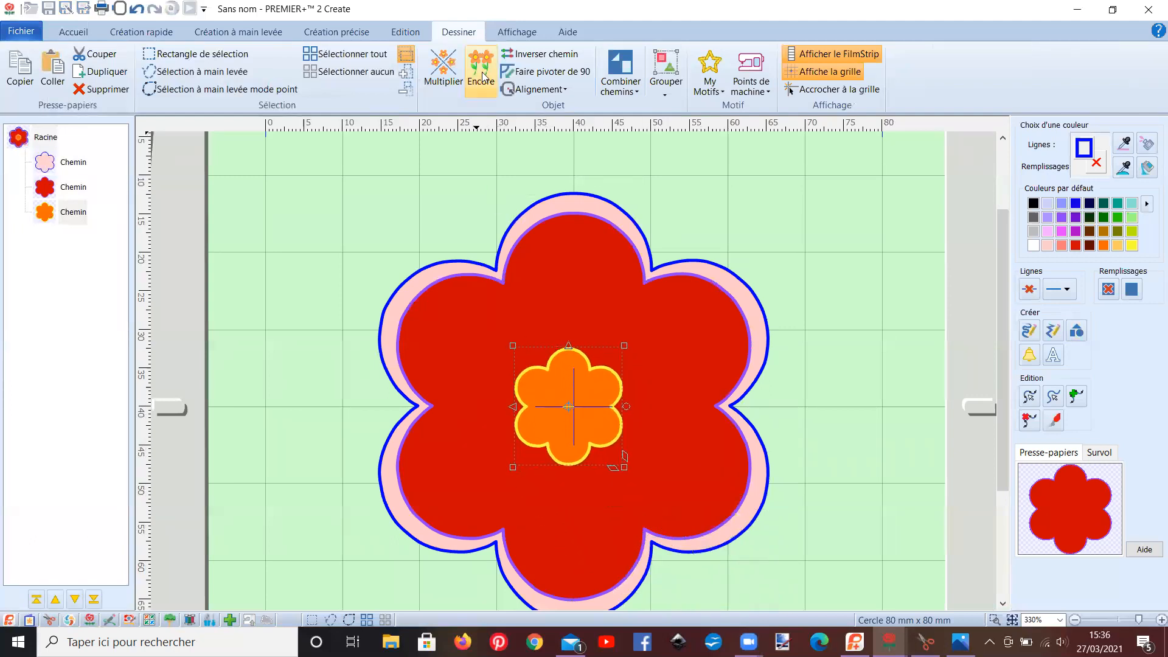
left_click(535, 89)
left_click(544, 110)
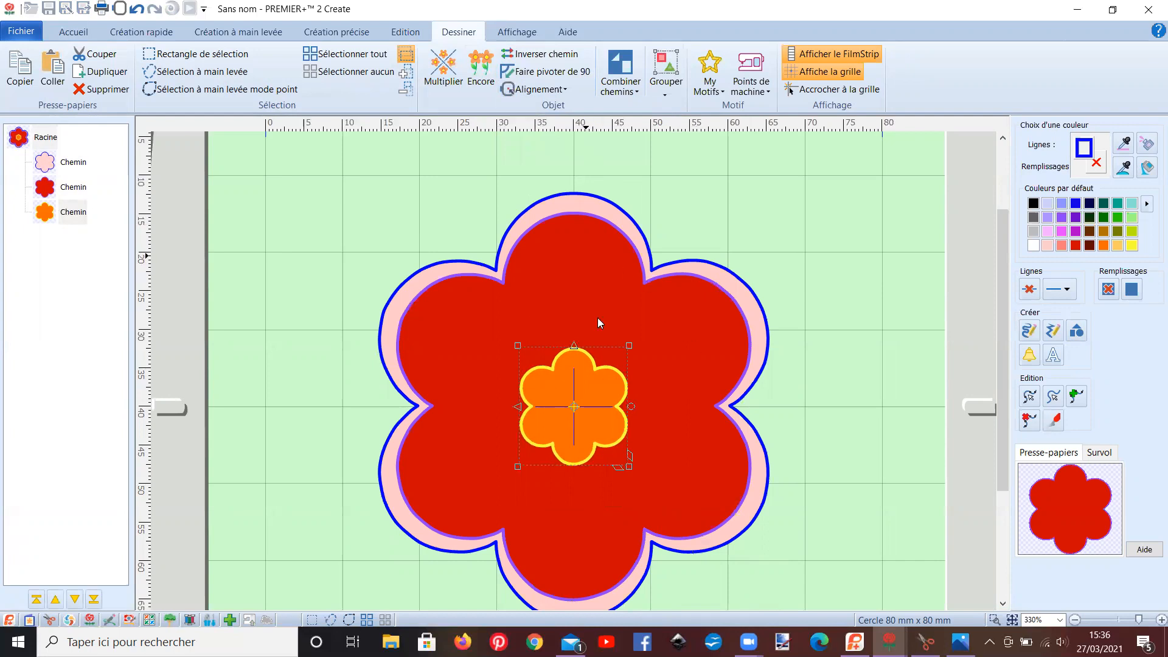
Add a small circle about 4 mm across, using shape 2, on the empty area beside the flower.
left_click(1076, 331)
left_click(1146, 348)
scroll(1124, 408, "up", 4)
scroll(1124, 409, "up", 5)
scroll(1125, 409, "up", 3)
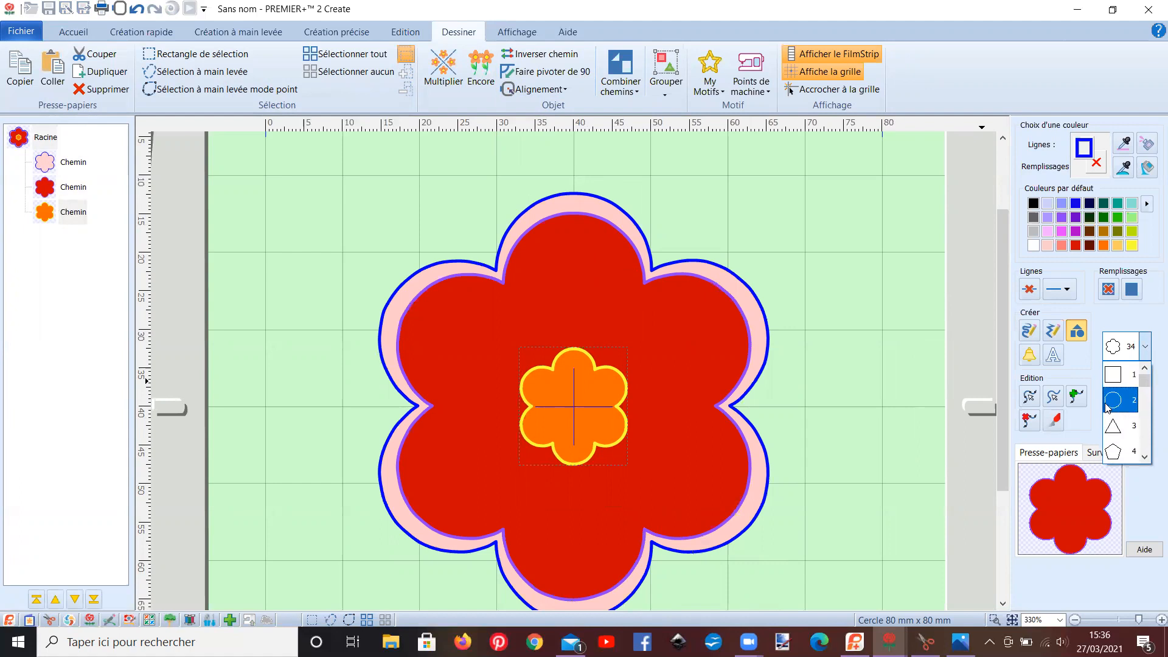
left_click(1122, 401)
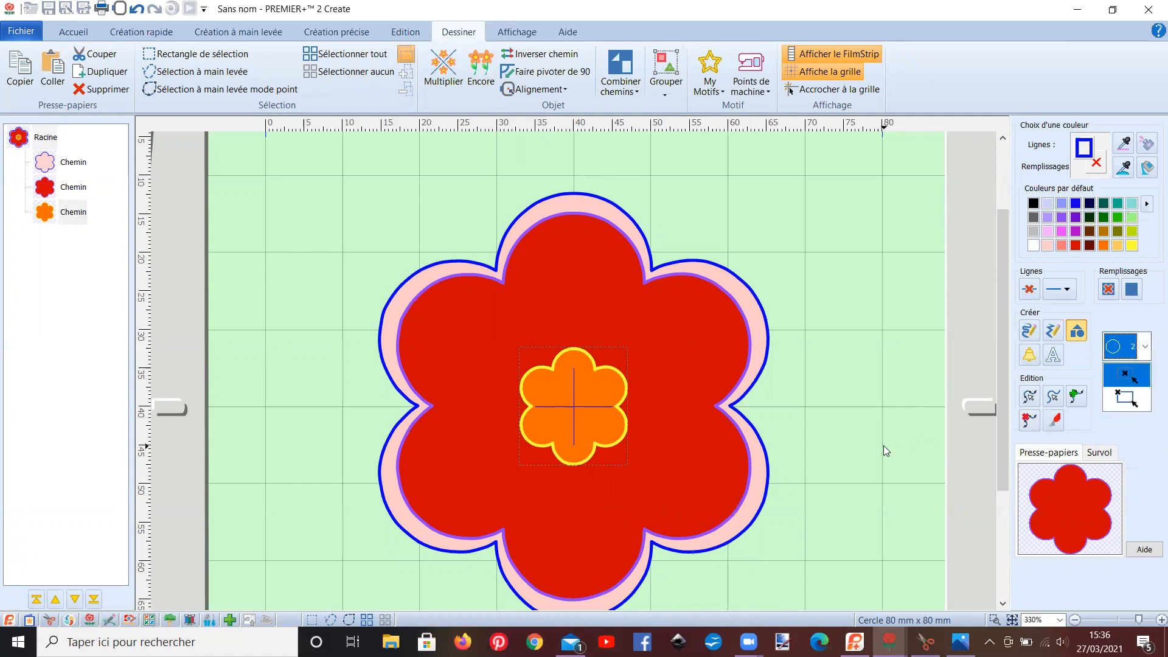
left_click(830, 449)
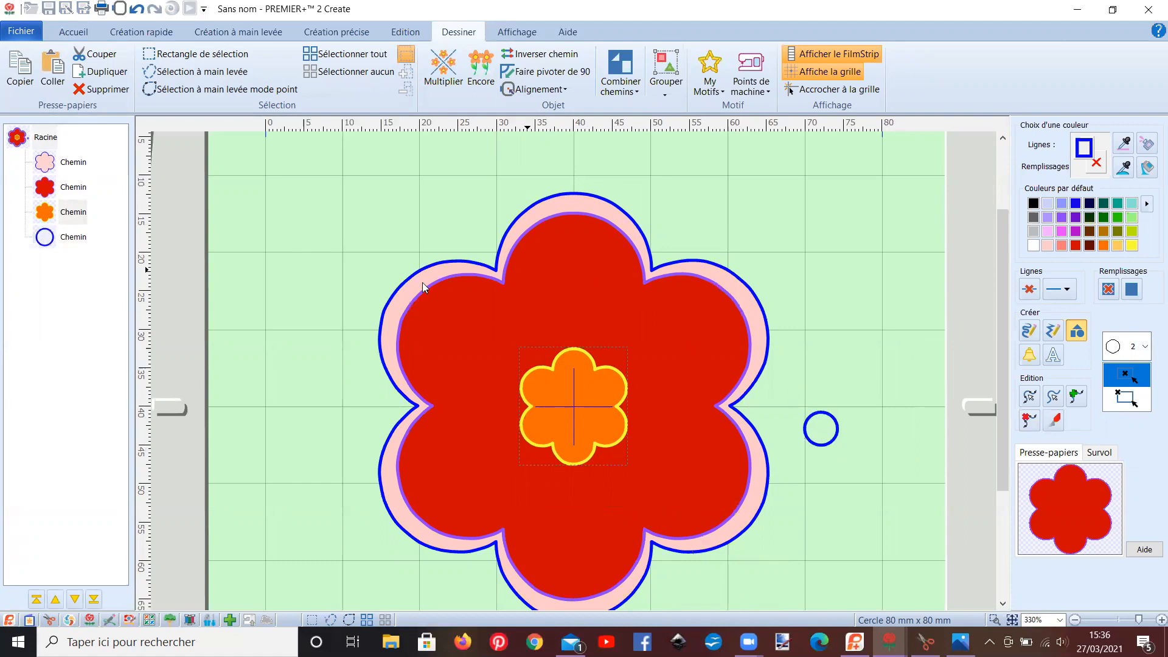
Give the small circle a green fill and a light orange outline.
left_click(69, 238)
left_click(201, 54)
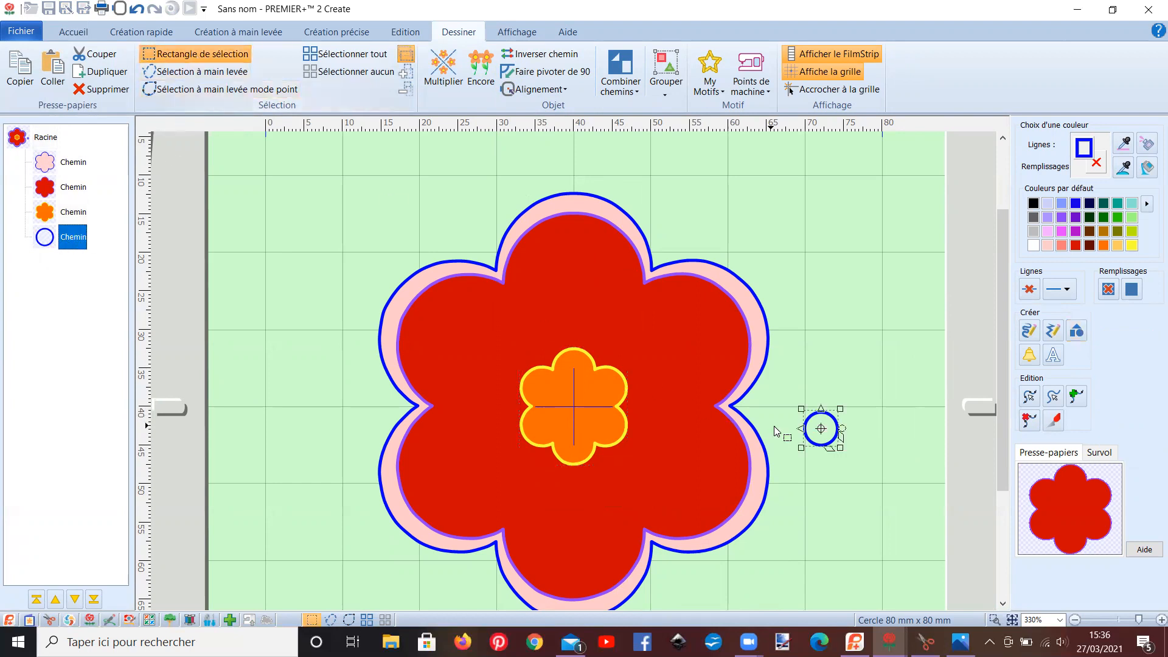
left_click(822, 429)
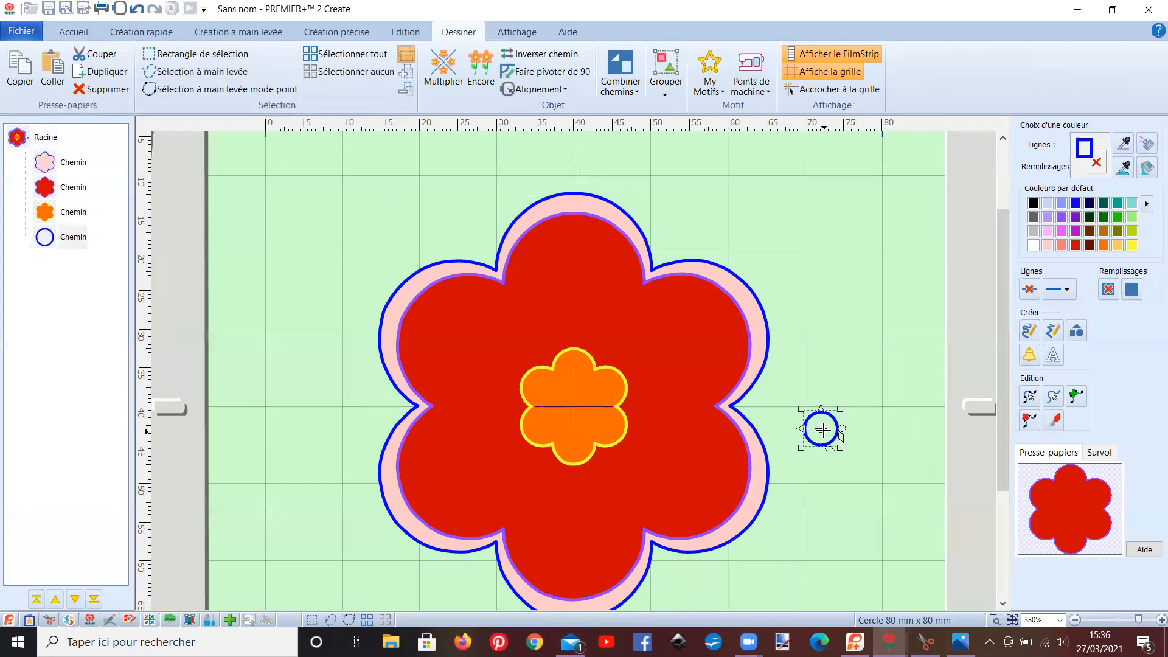
double_click(822, 428)
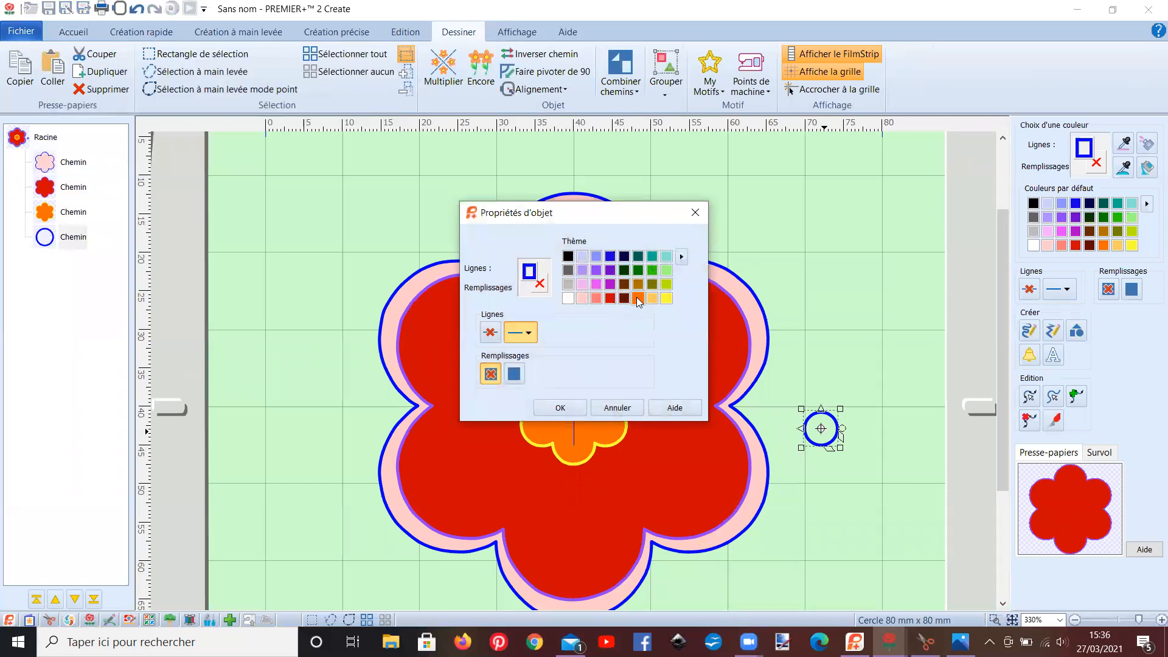
left_click(651, 298)
left_click(652, 271)
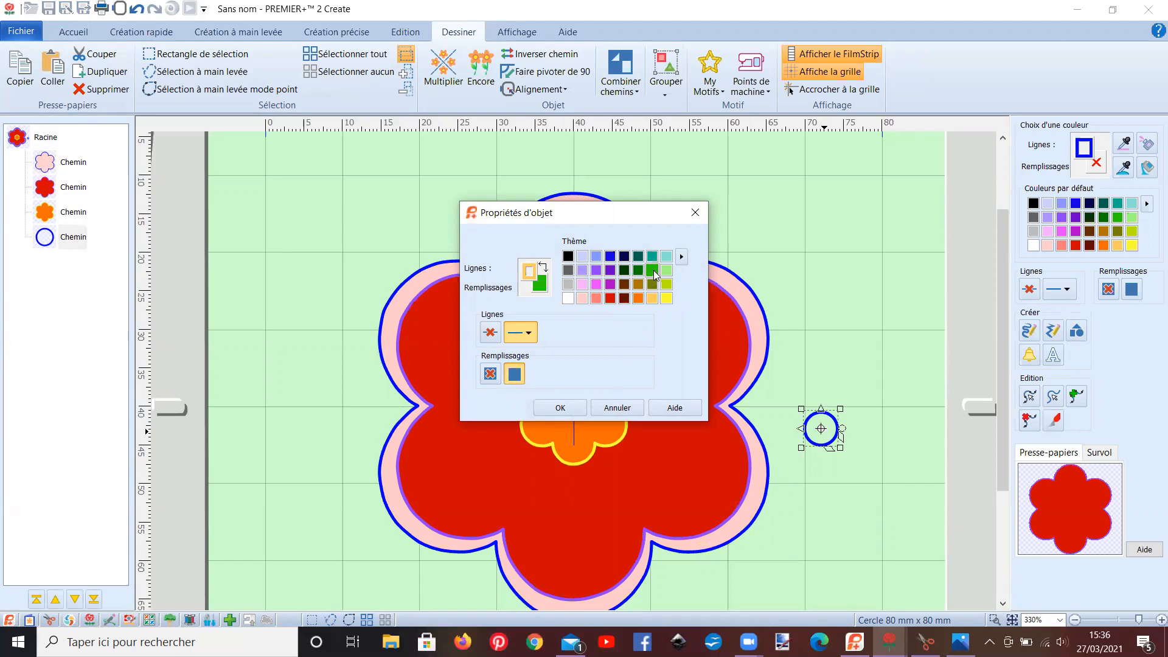
left_click(554, 413)
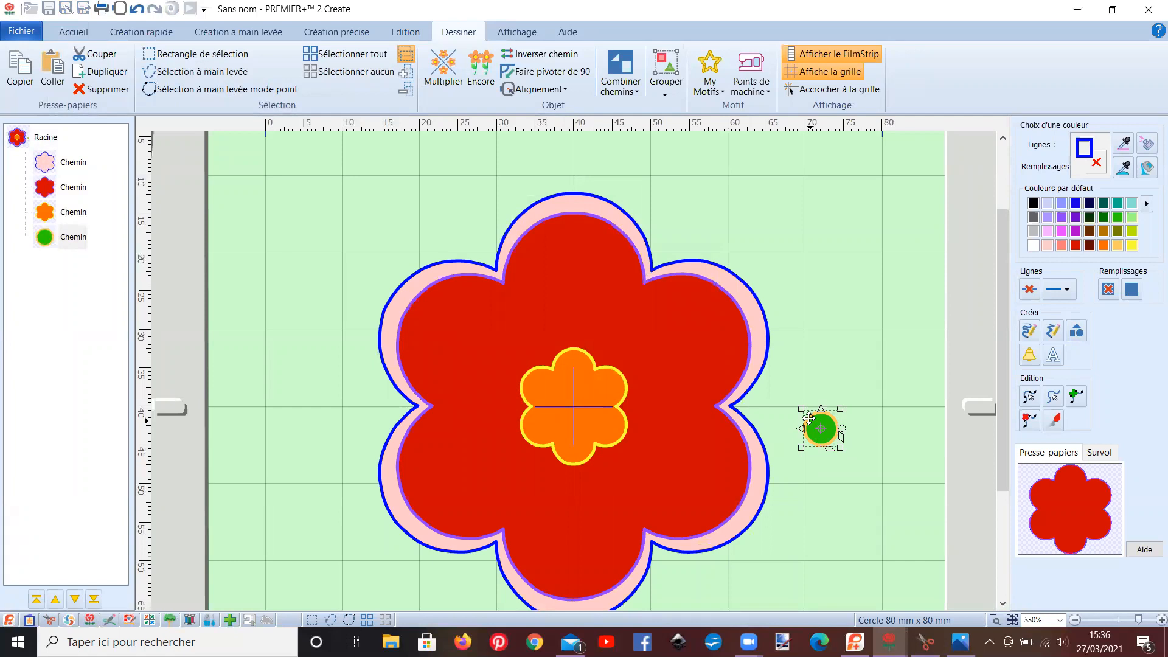
Move the green circle into the upper petal, centred across it and just inside the red flower's edge.
left_click_drag(801, 410, 570, 242)
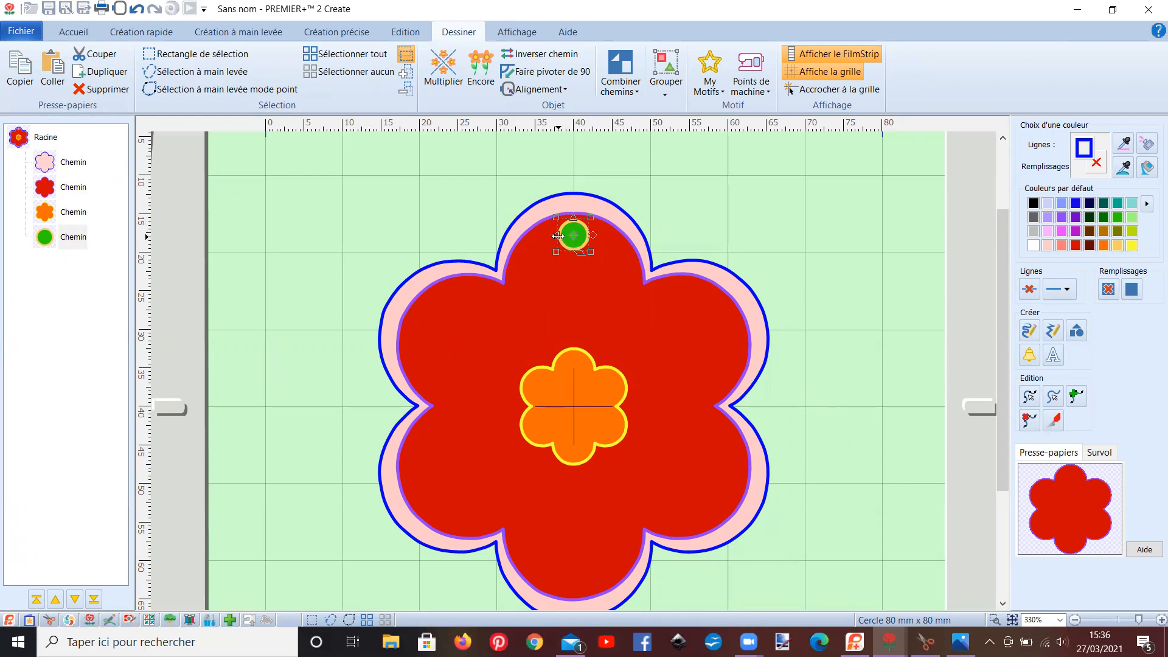
left_click_drag(562, 244, 563, 247)
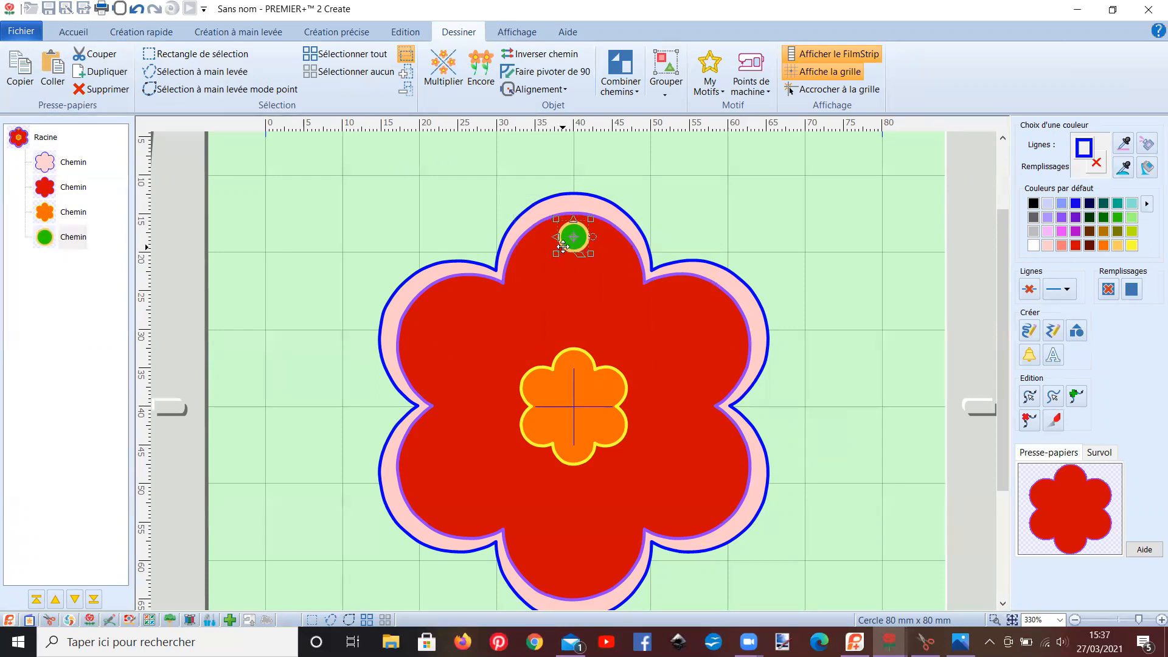
left_click_drag(561, 248, 561, 248)
scroll(438, 222, "down", 2)
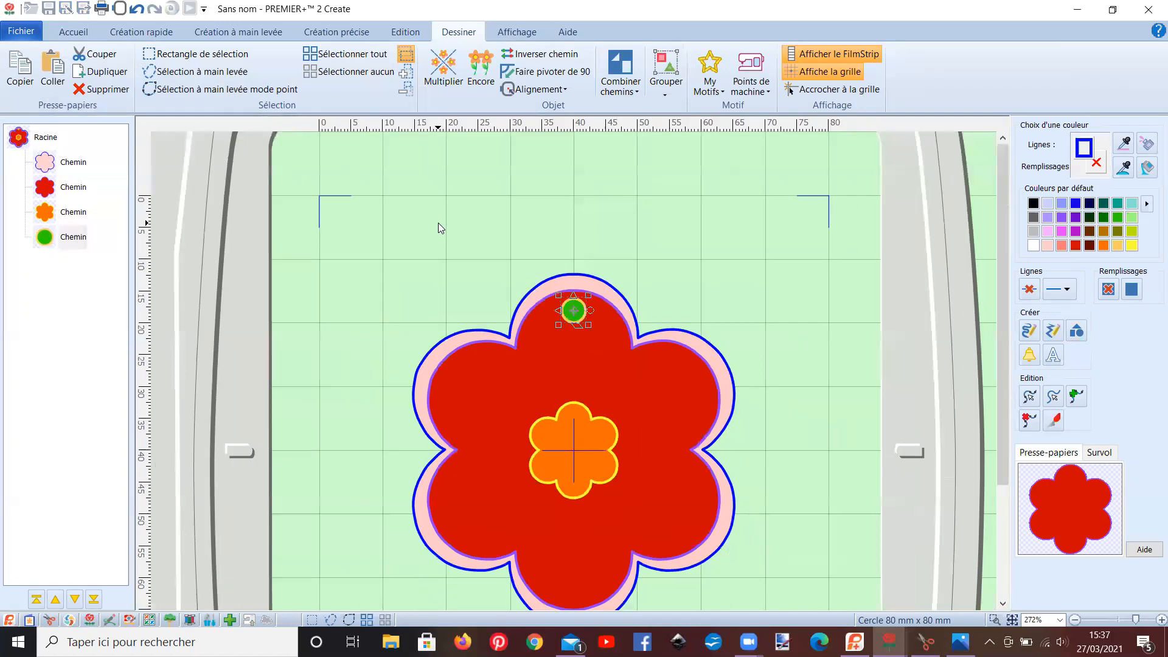
scroll(438, 222, "down", 1)
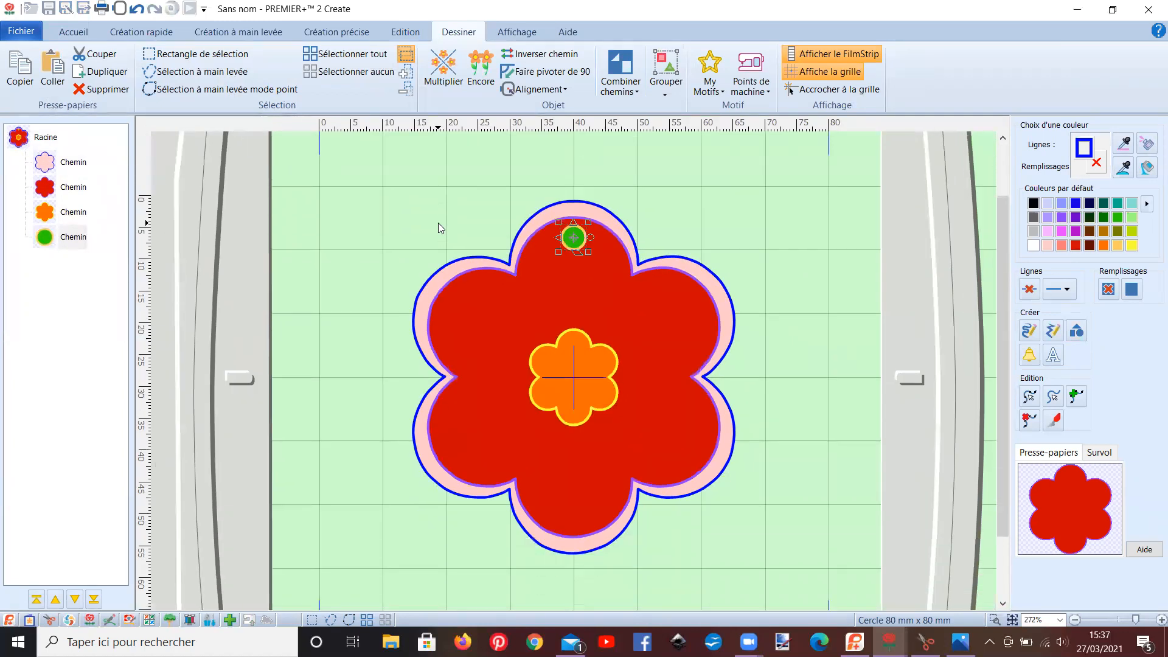
left_click_drag(571, 244, 570, 247)
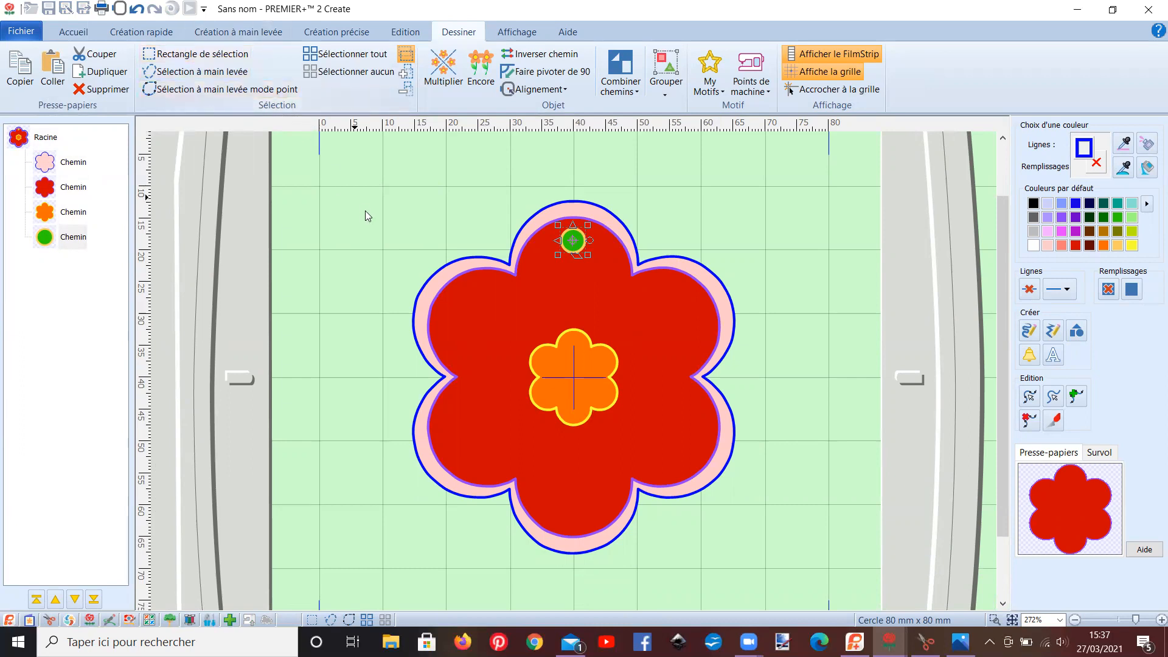
Shrink the pink outer flower slightly in two small adjustments and centre it again in the hoop.
left_click(74, 163)
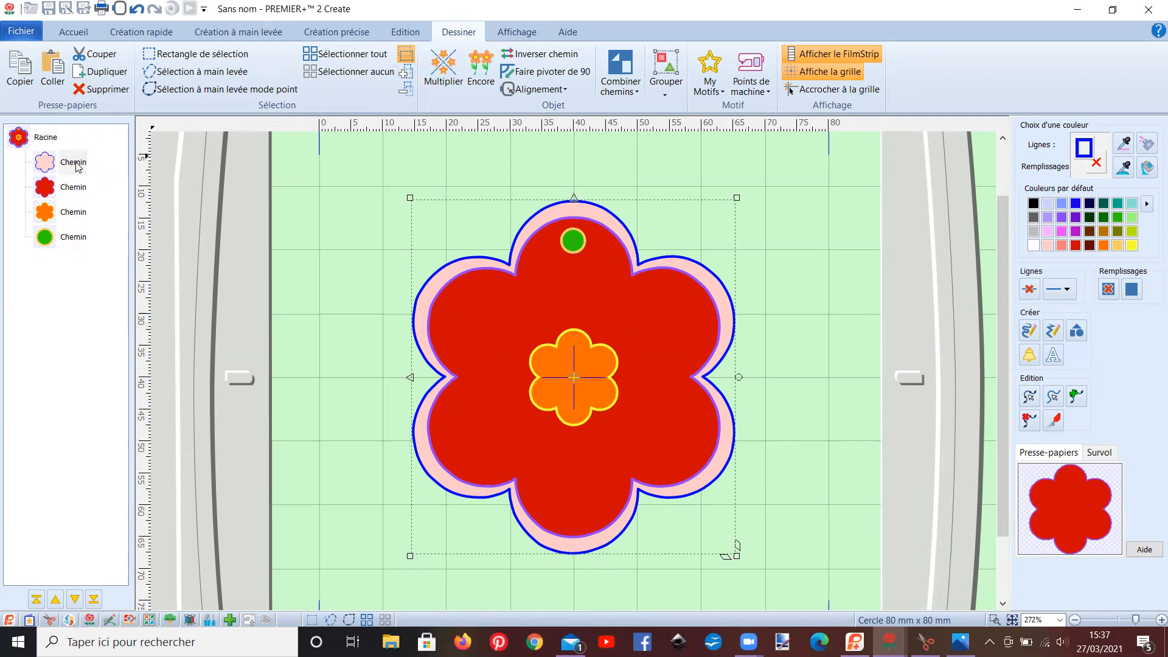
left_click(202, 53)
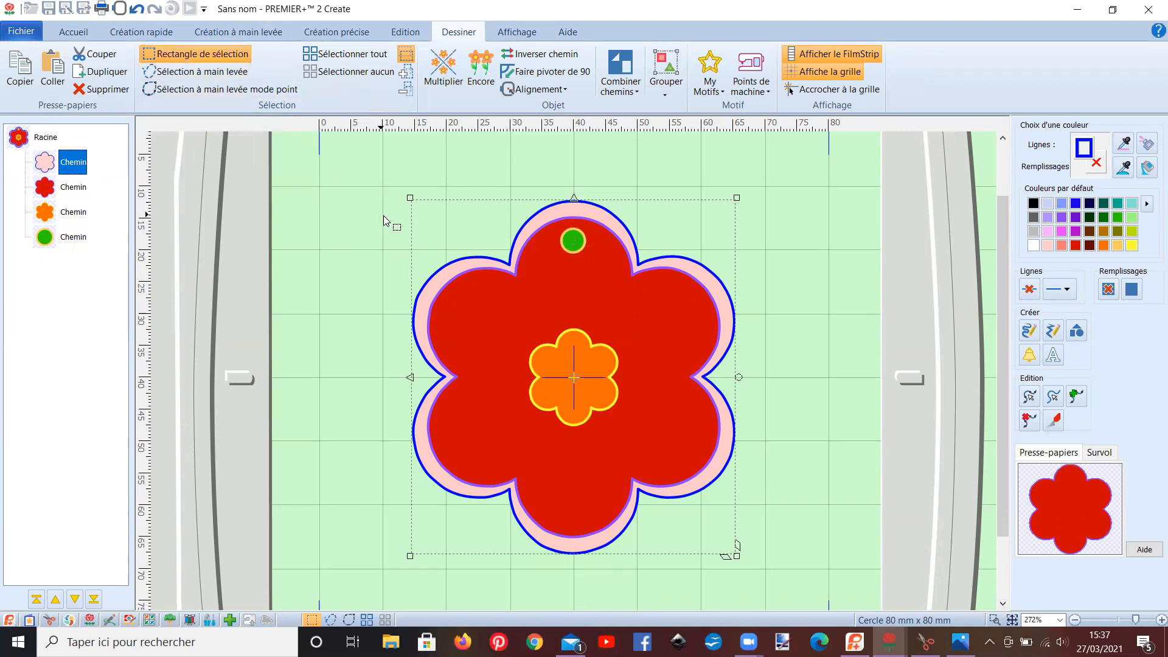
left_click_drag(410, 198, 413, 201)
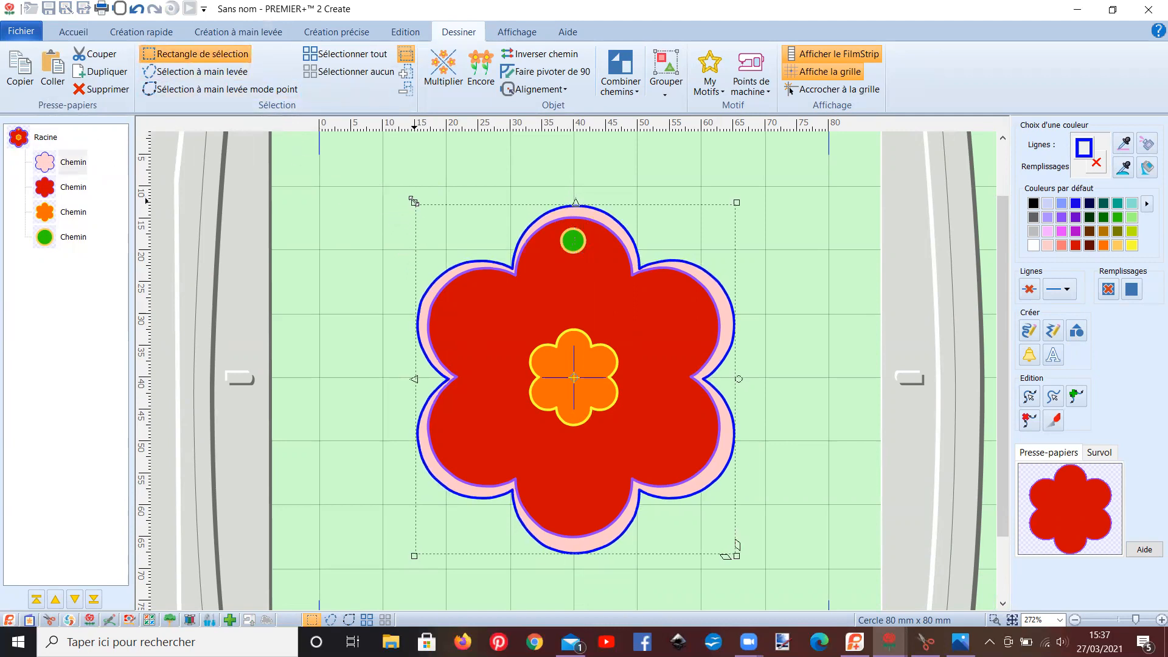
left_click(531, 90)
left_click(531, 116)
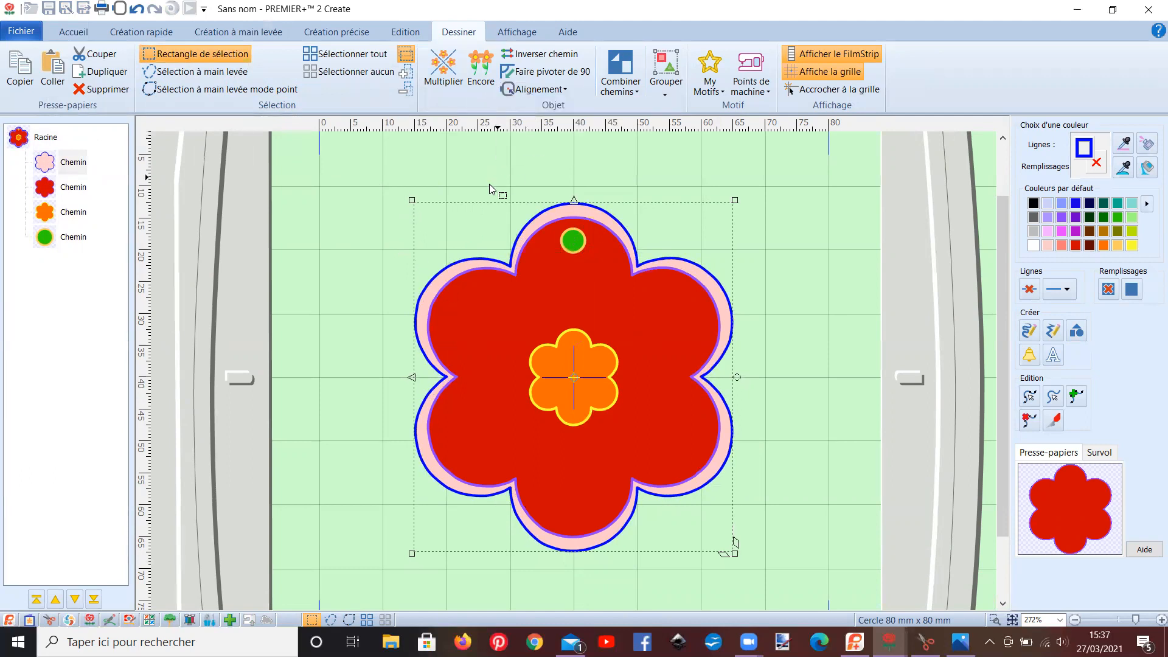
left_click_drag(408, 201, 413, 202)
left_click(538, 90)
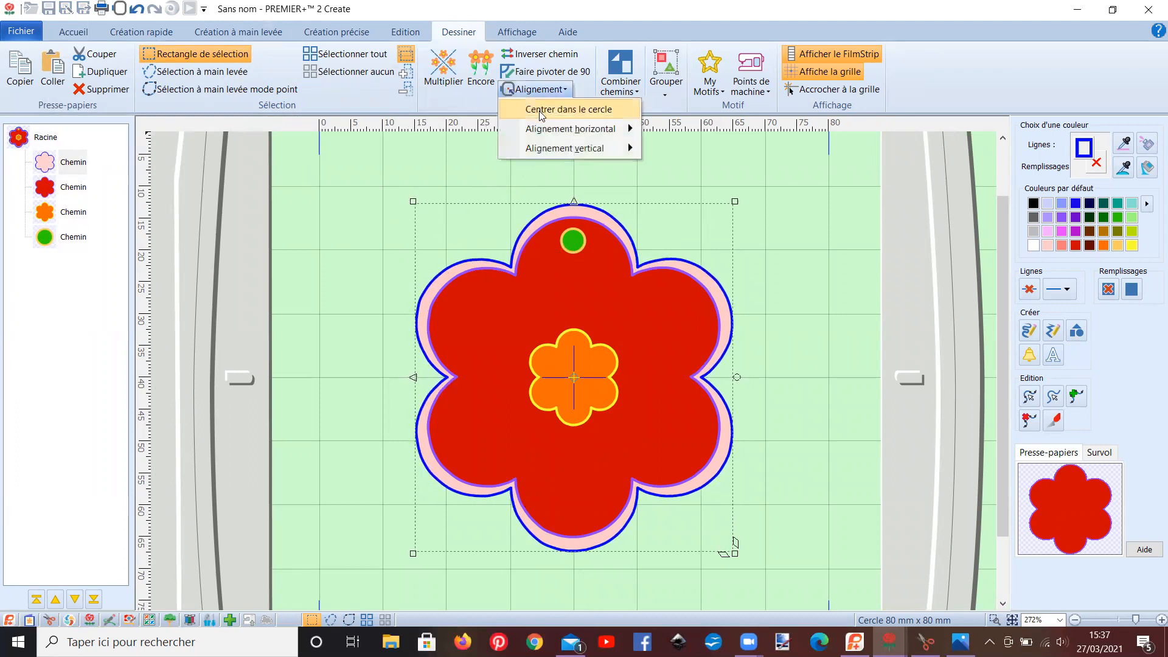
left_click(540, 111)
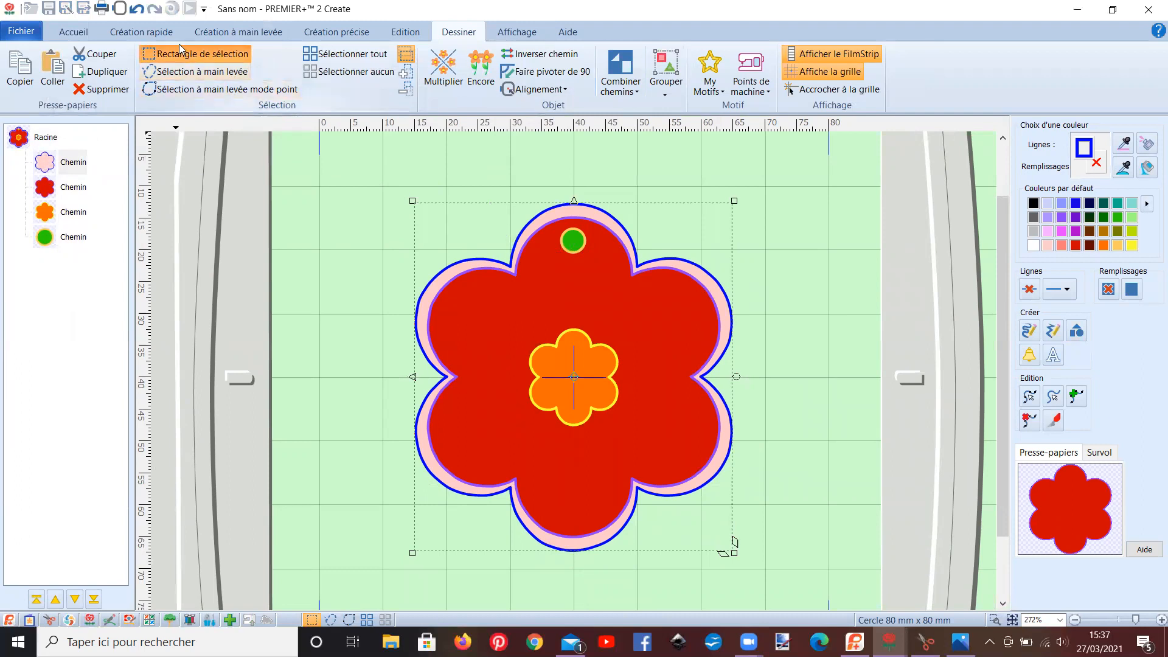
Configure the embroidery creation for no fill and a single-stitch line (Point simple).
left_click(141, 32)
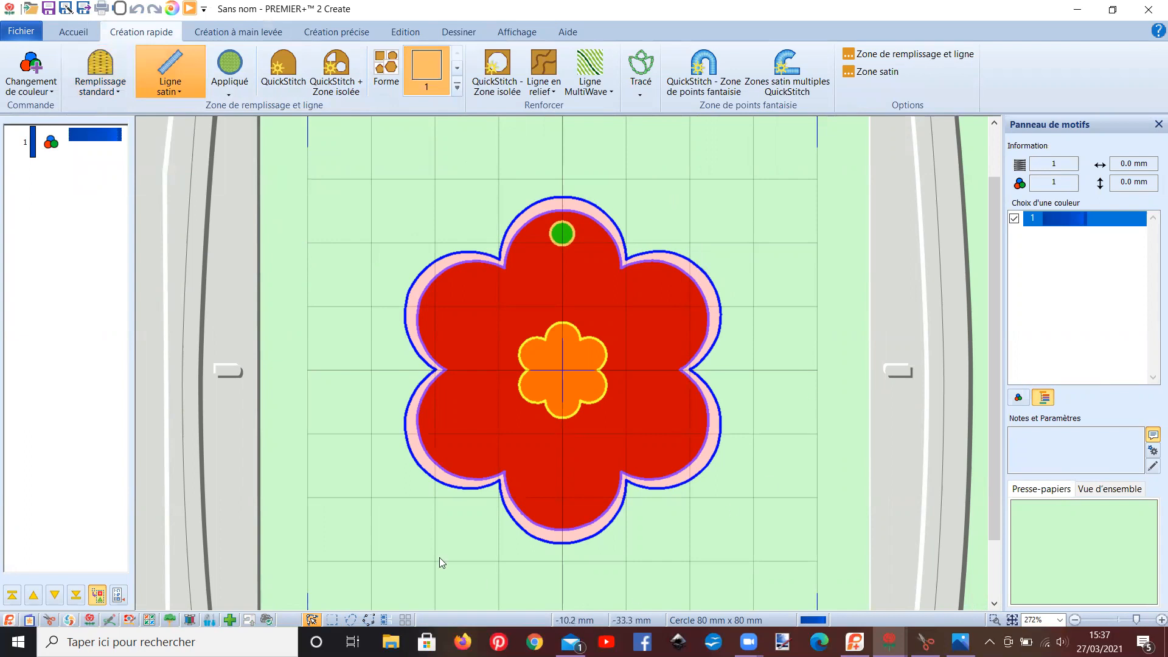
left_click(188, 59)
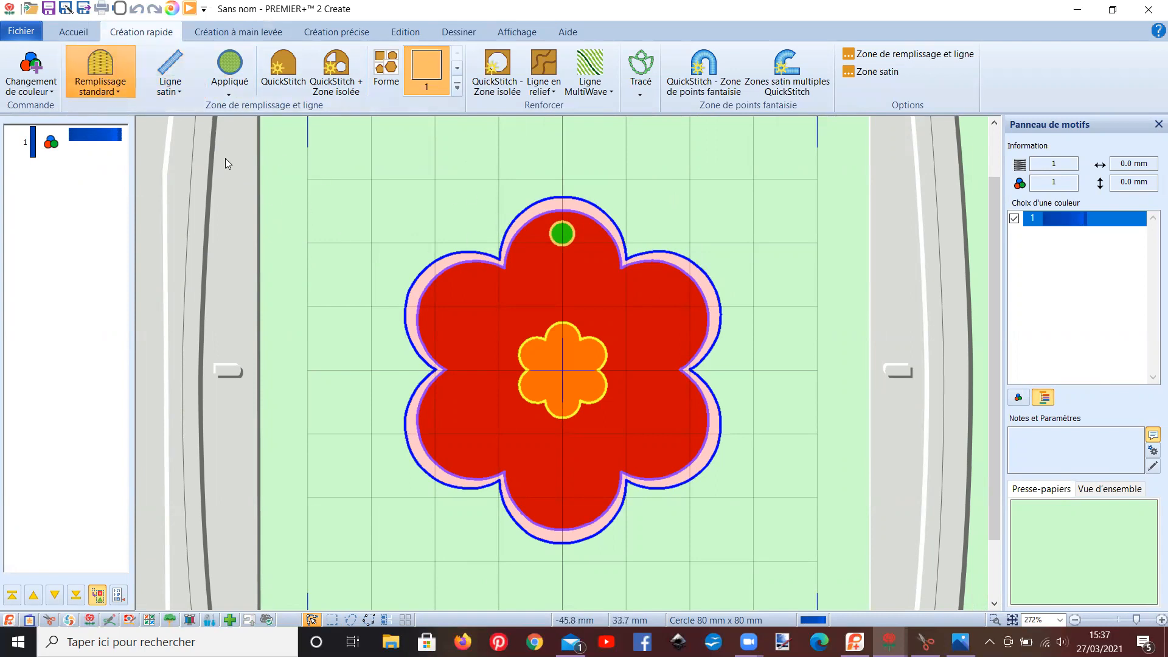
left_click(102, 93)
left_click(179, 107)
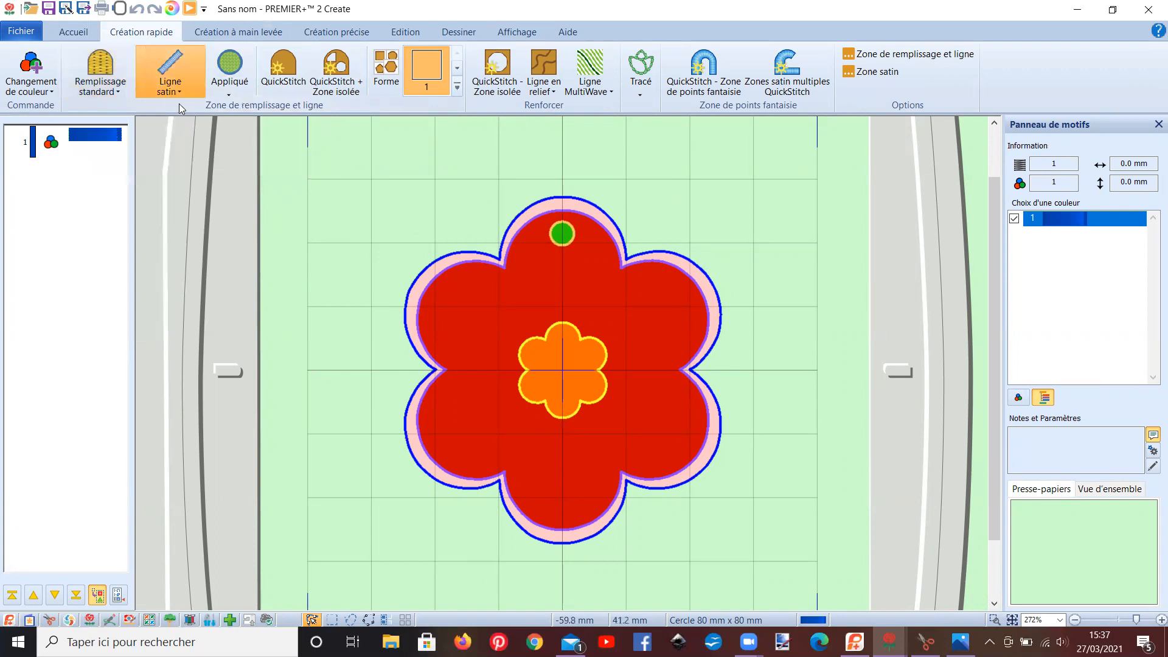
left_click(177, 92)
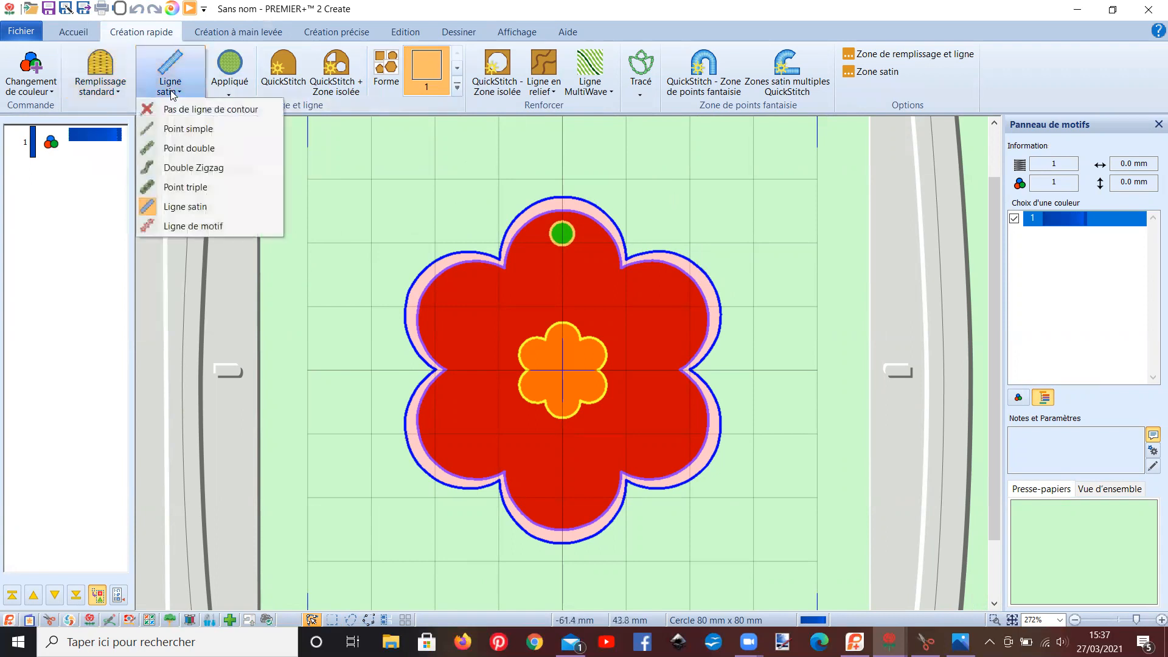
left_click(182, 129)
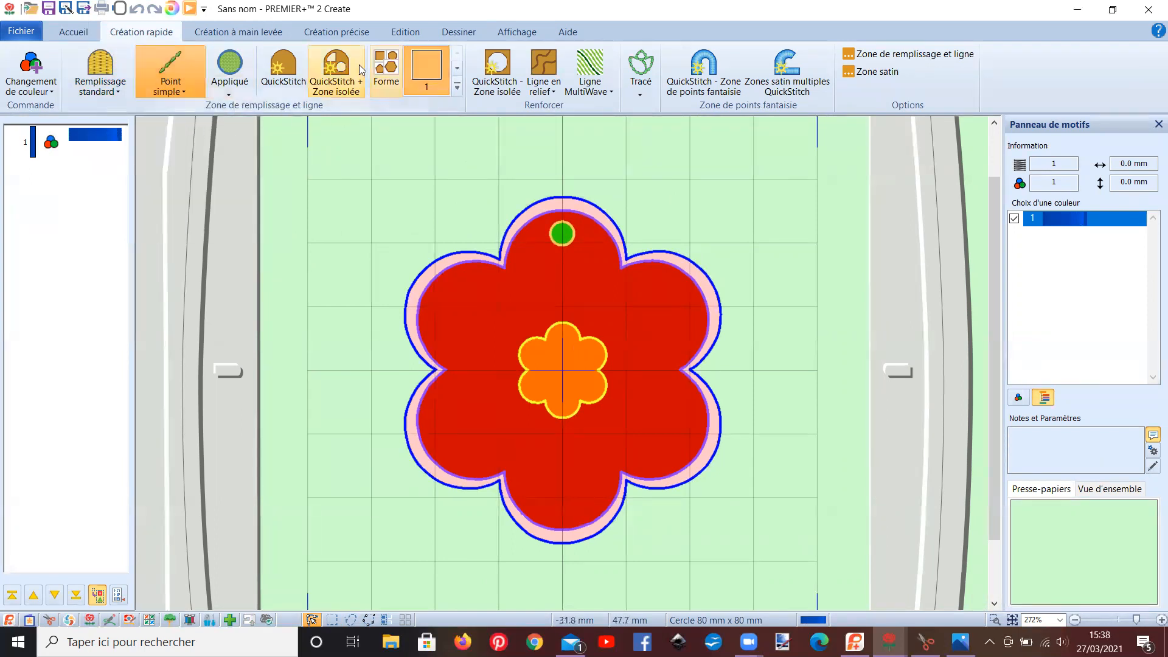
Create a single-stitch line point by point loosely around the whole flower, about 57 x 62 mm, starting and ending near the upper-left petal gap.
left_click(334, 36)
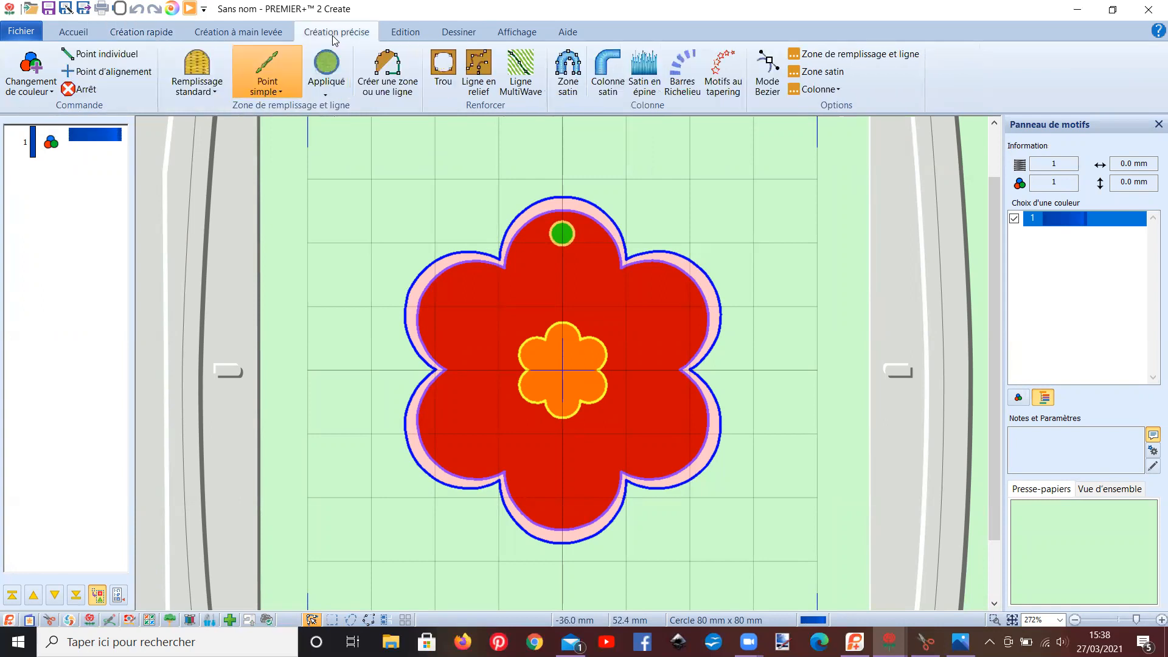
left_click(381, 93)
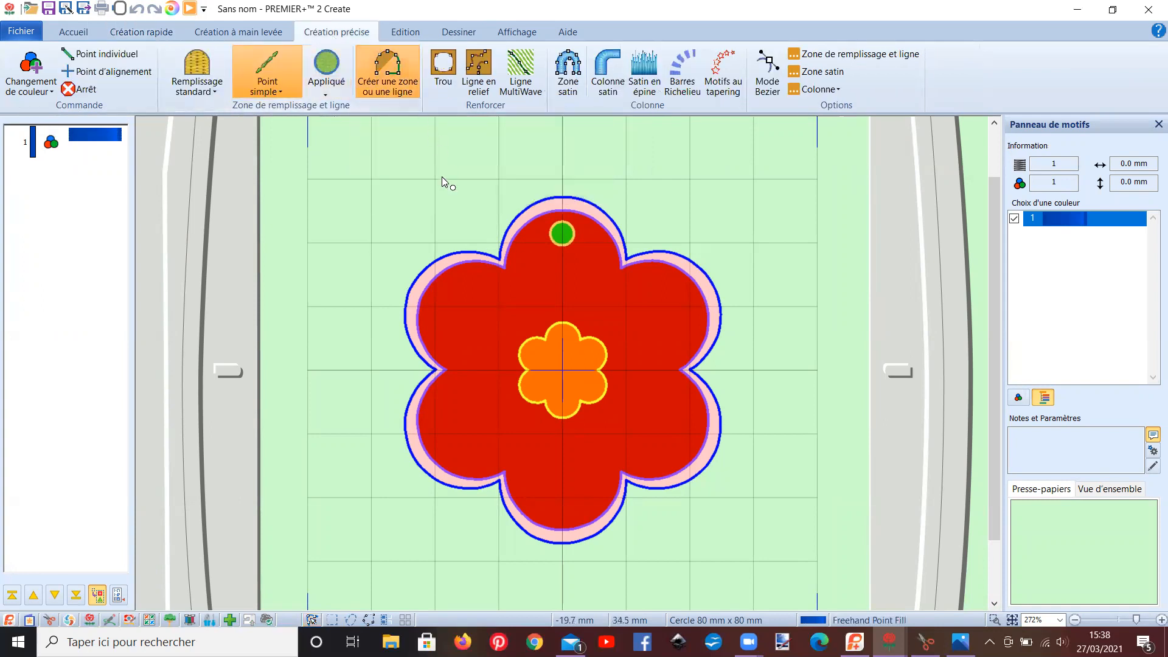
left_click(487, 234)
left_click(530, 188)
left_click(593, 182)
left_click(637, 212)
left_click(660, 236)
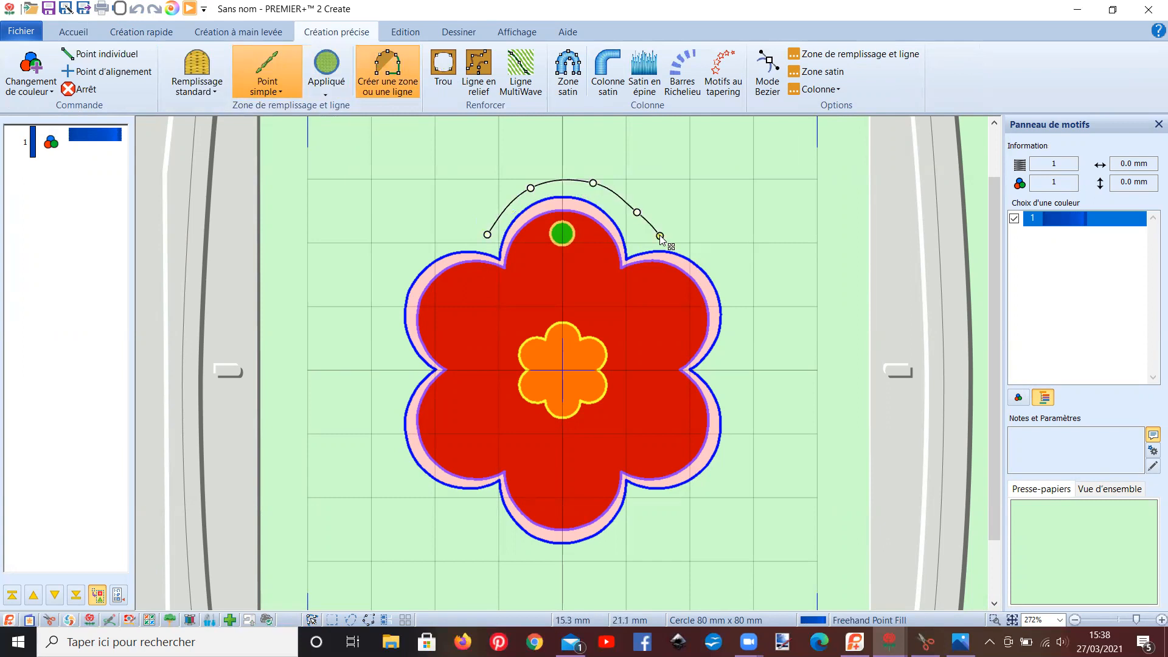
left_click(726, 263)
left_click(740, 341)
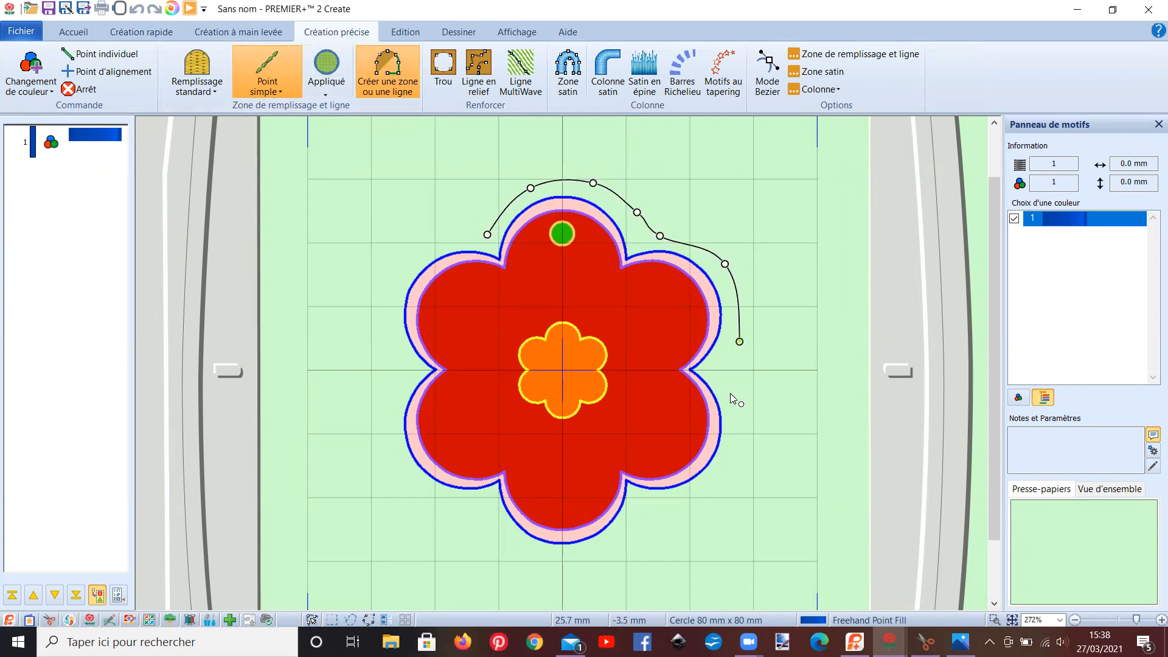
left_click(742, 400)
left_click(730, 482)
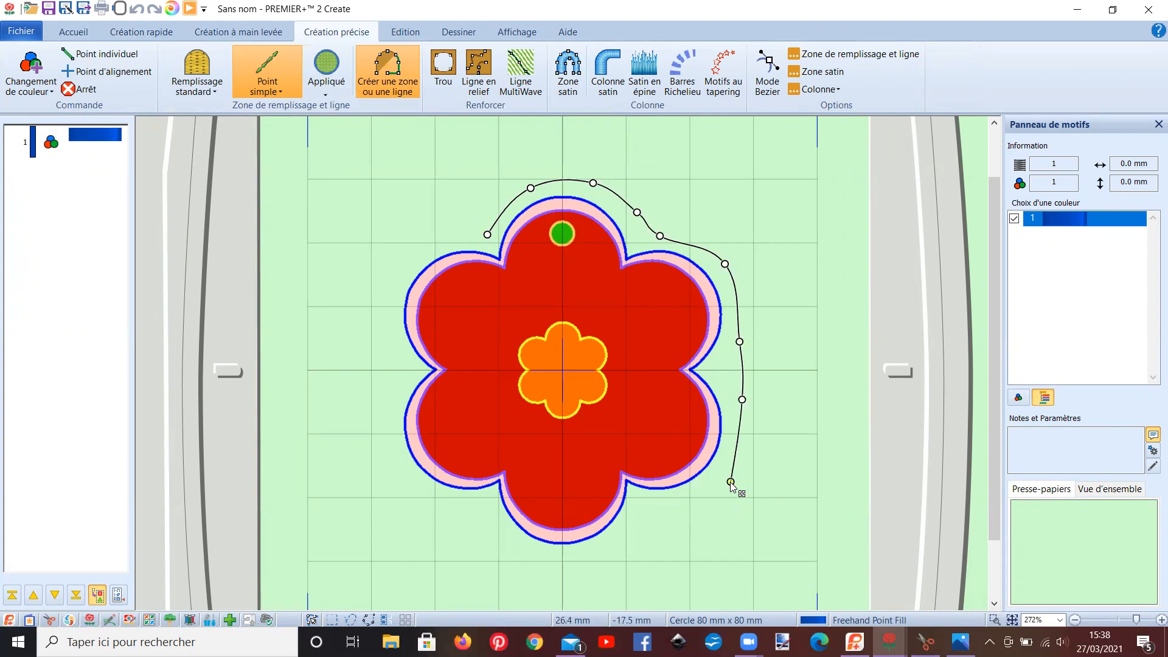
left_click(666, 528)
left_click(595, 561)
left_click(513, 573)
left_click(481, 547)
left_click(441, 517)
left_click(386, 472)
left_click(379, 405)
left_click(379, 357)
left_click(382, 294)
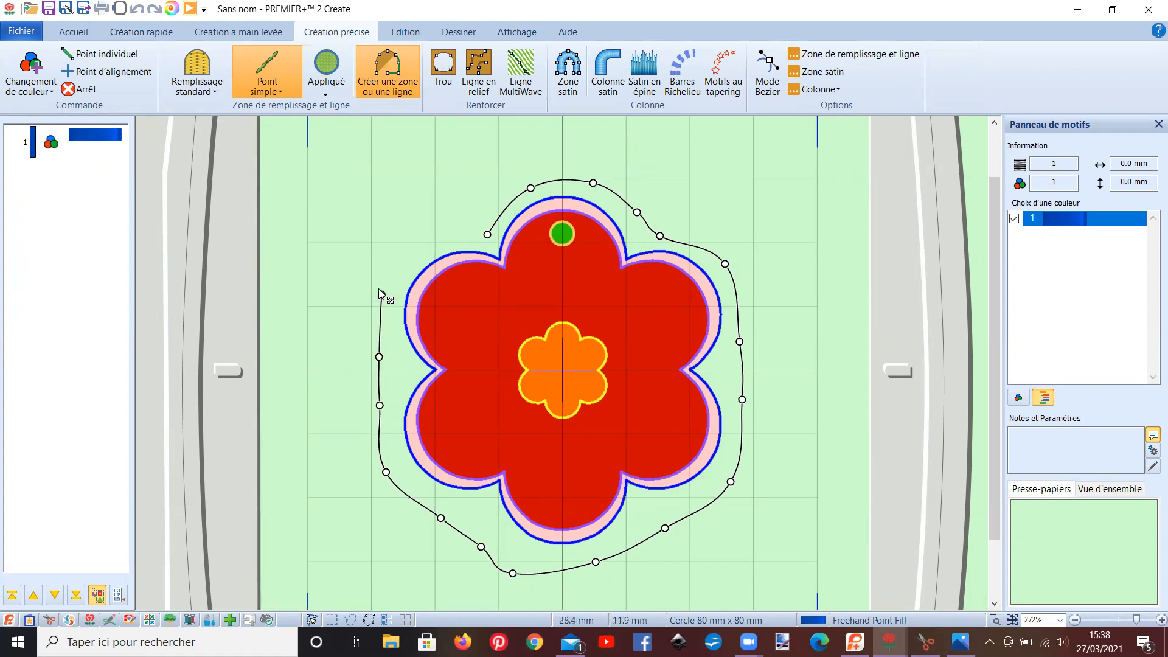
left_click(401, 249)
left_click(440, 230)
left_click(469, 232)
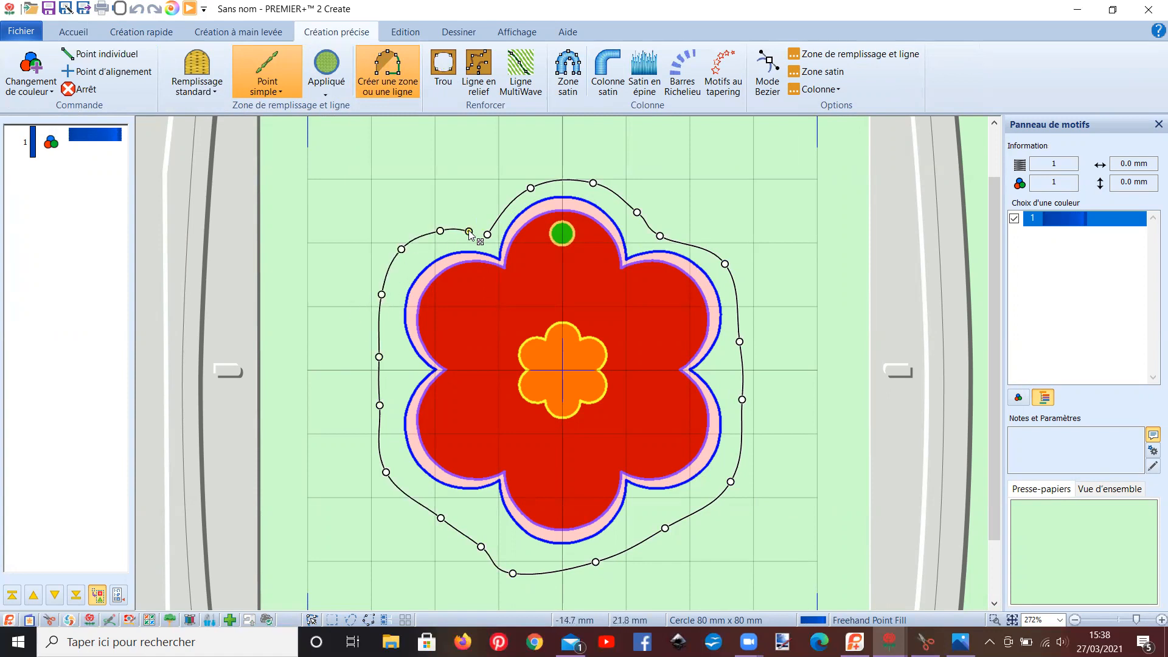
right_click(469, 232)
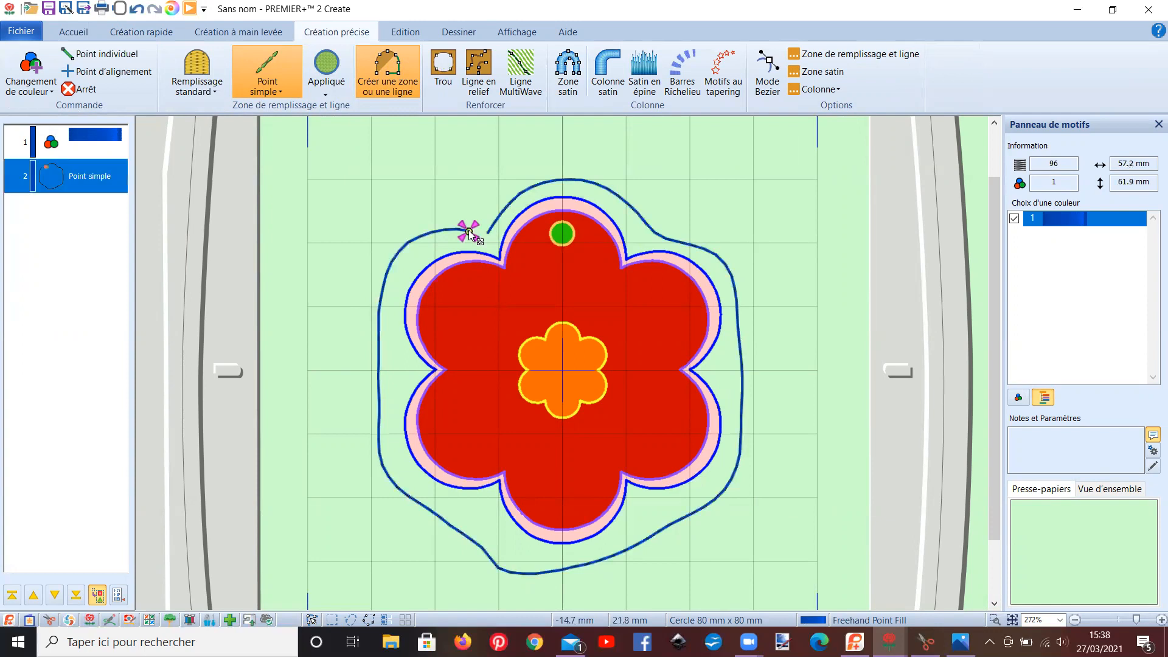
Finish the single-stitch line around the flower and reposition its nodes near the upper-left gap, lower petal gaps and right side.
right_click(469, 231)
left_click_drag(469, 232, 483, 244)
left_click_drag(480, 547, 487, 515)
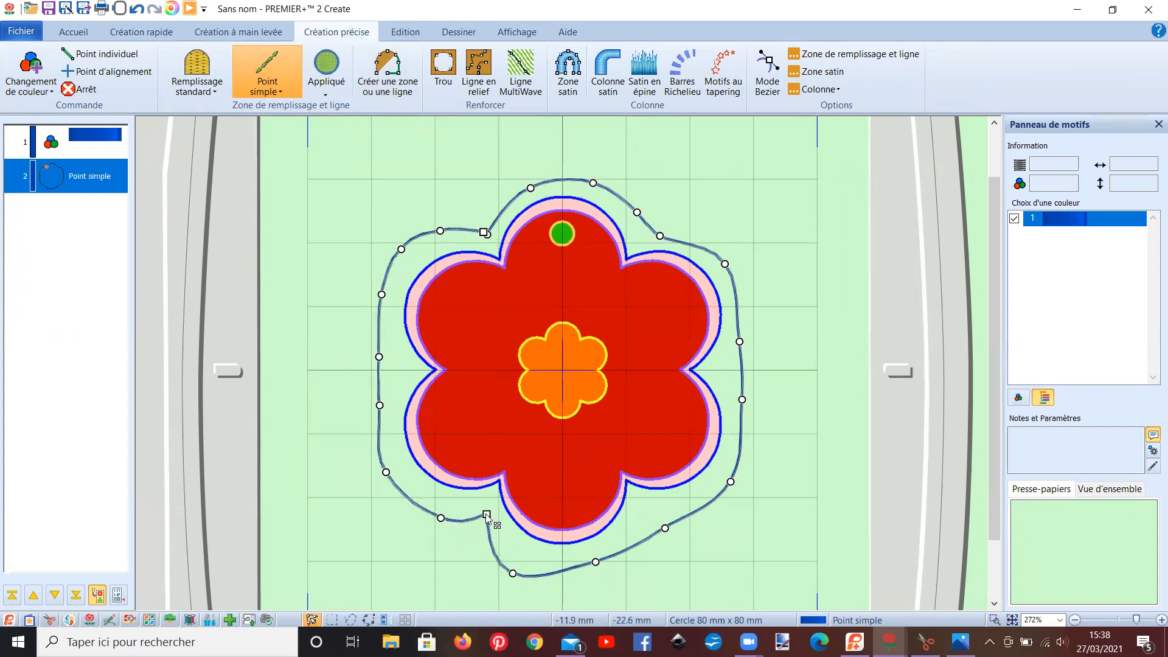
left_click_drag(665, 528, 648, 514)
left_click_drag(742, 400, 741, 375)
left_click_drag(730, 483, 731, 487)
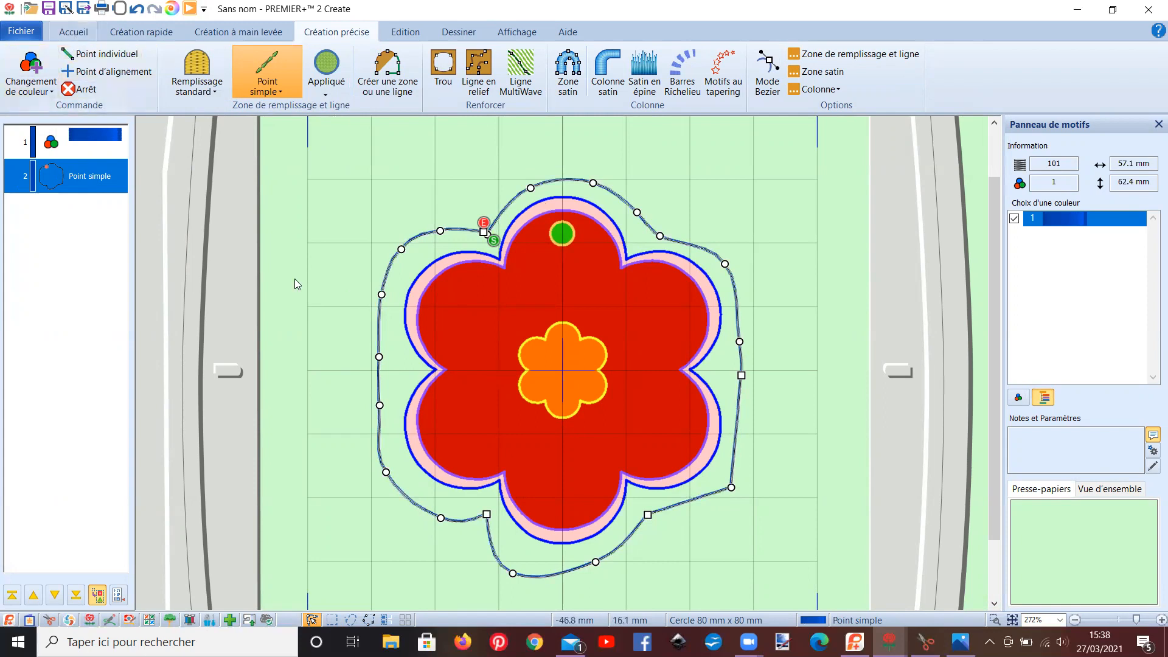
Copy the single-stitch outline and paste a duplicate of it into the design.
left_click(73, 32)
left_click(21, 67)
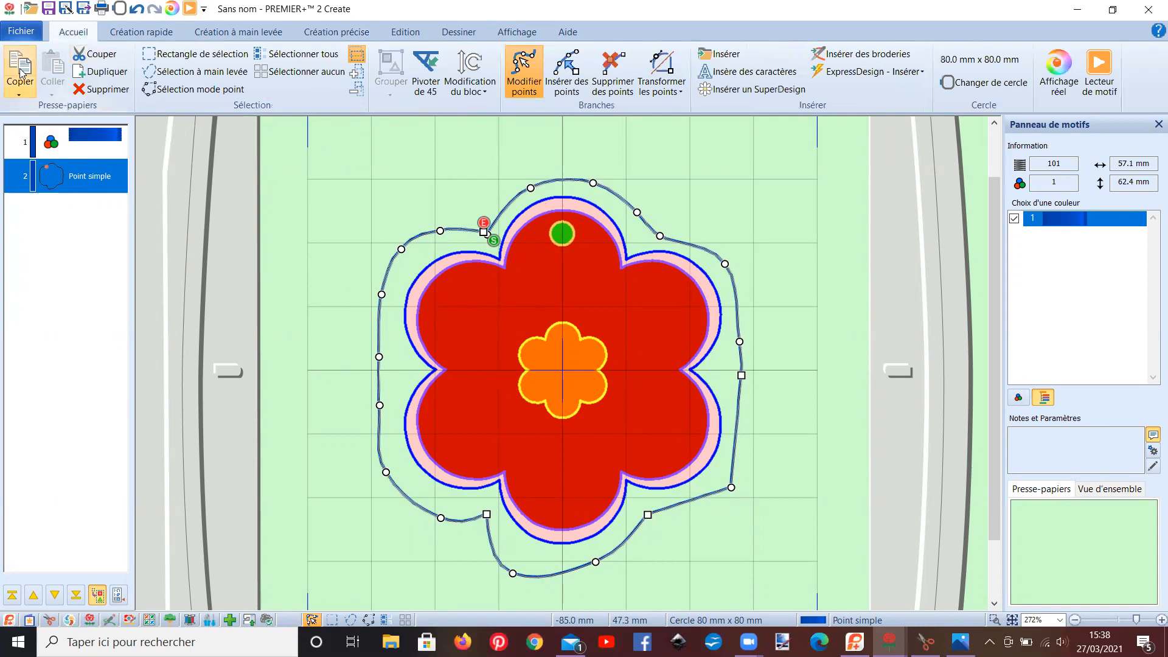
left_click(55, 67)
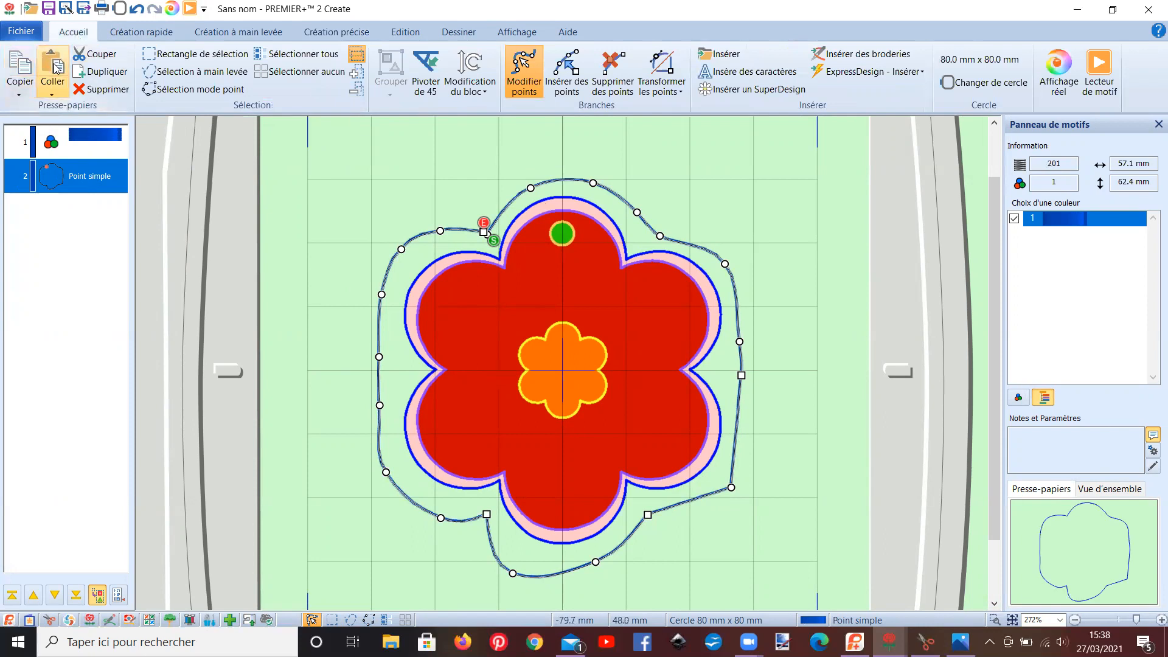
Insert a colour change to thread SpNL5-2 (Yellow ExtraGlow) between the first outline and its copy.
left_click(74, 181)
right_click(74, 181)
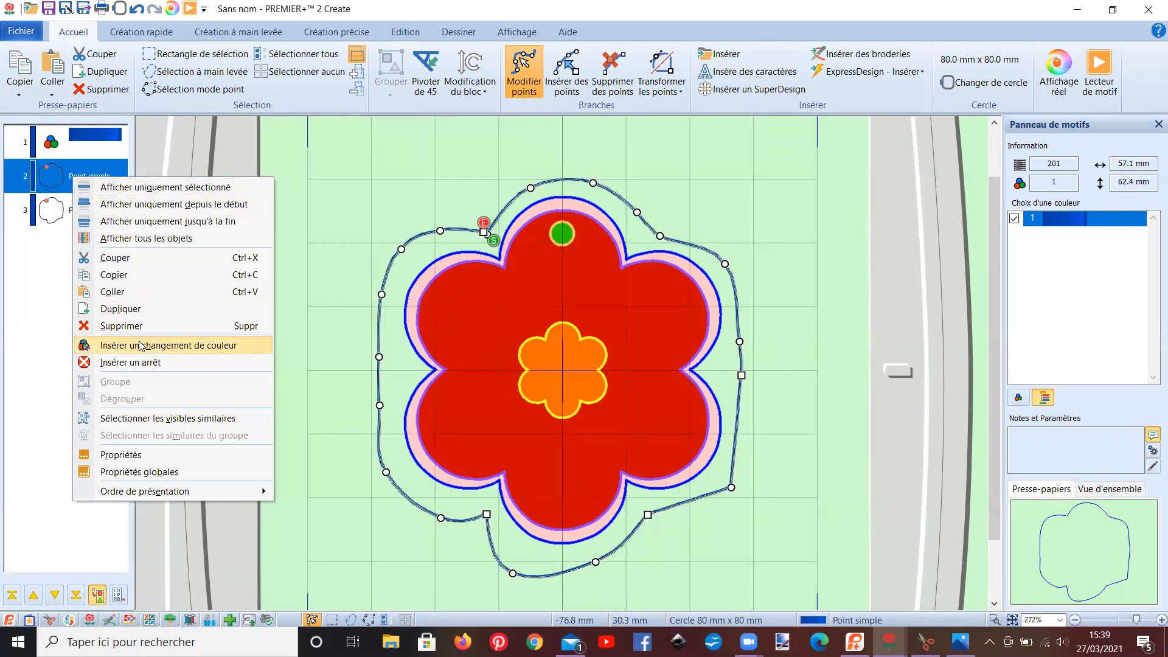
left_click(192, 344)
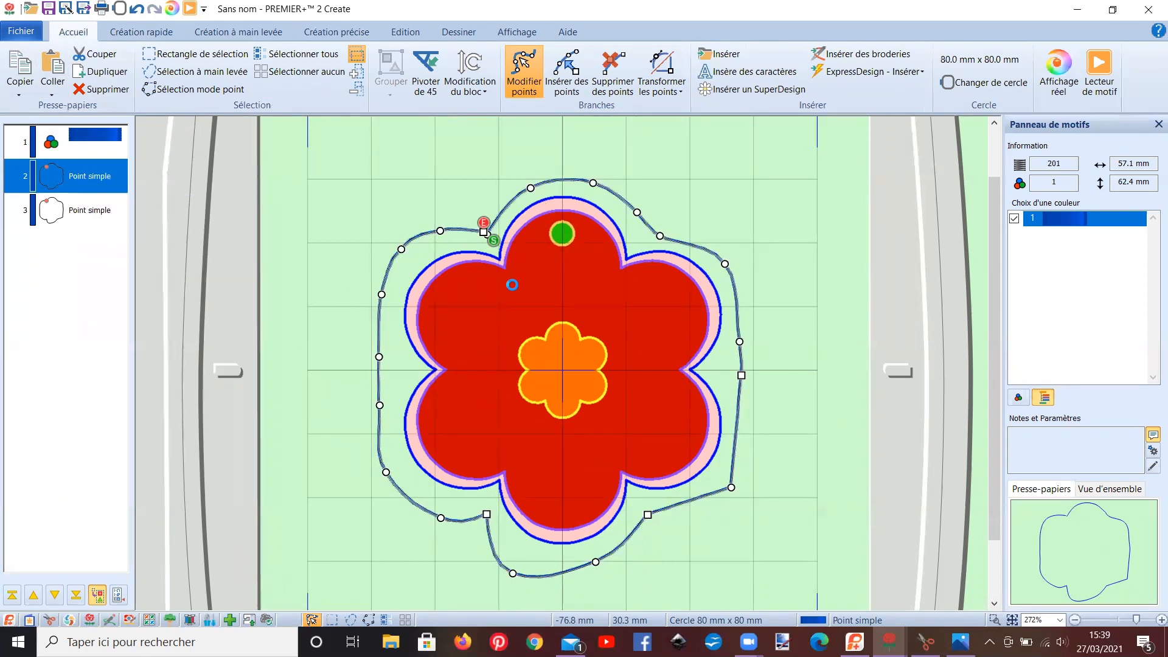
left_click(493, 272)
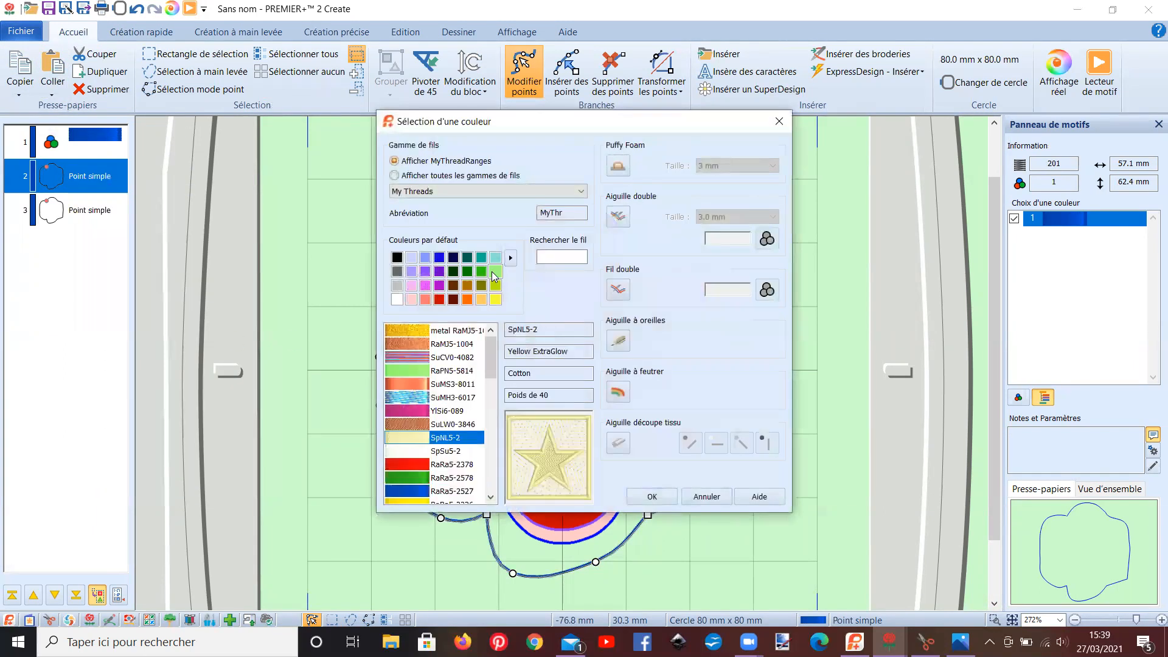
left_click(639, 498)
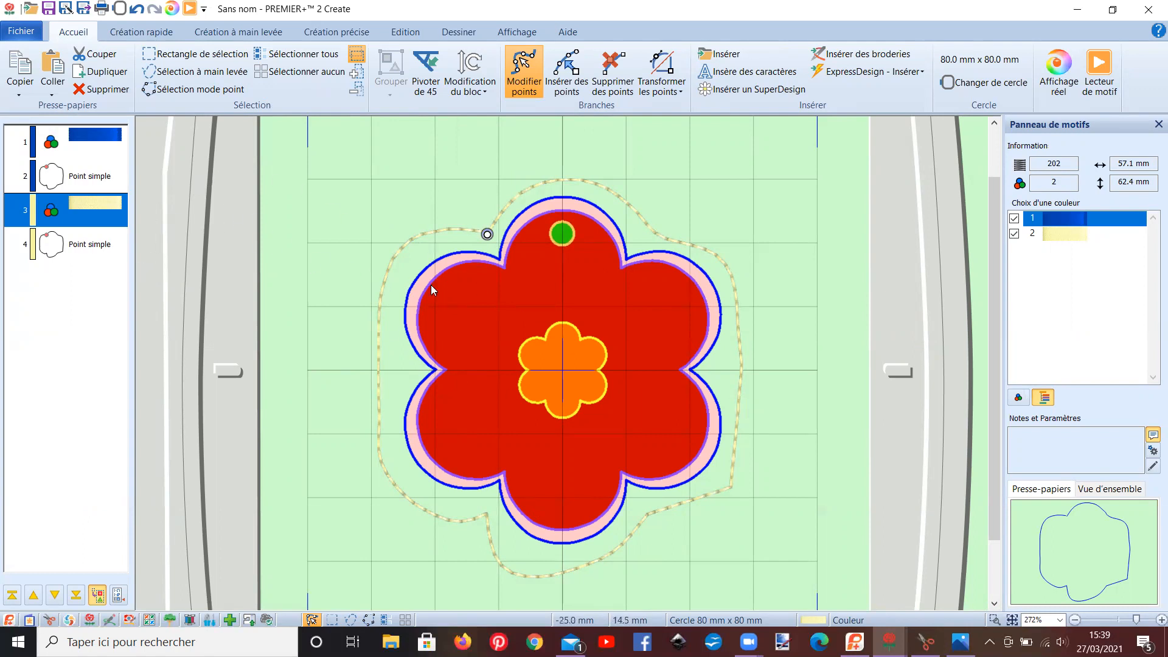
scroll(481, 281, "up", 1)
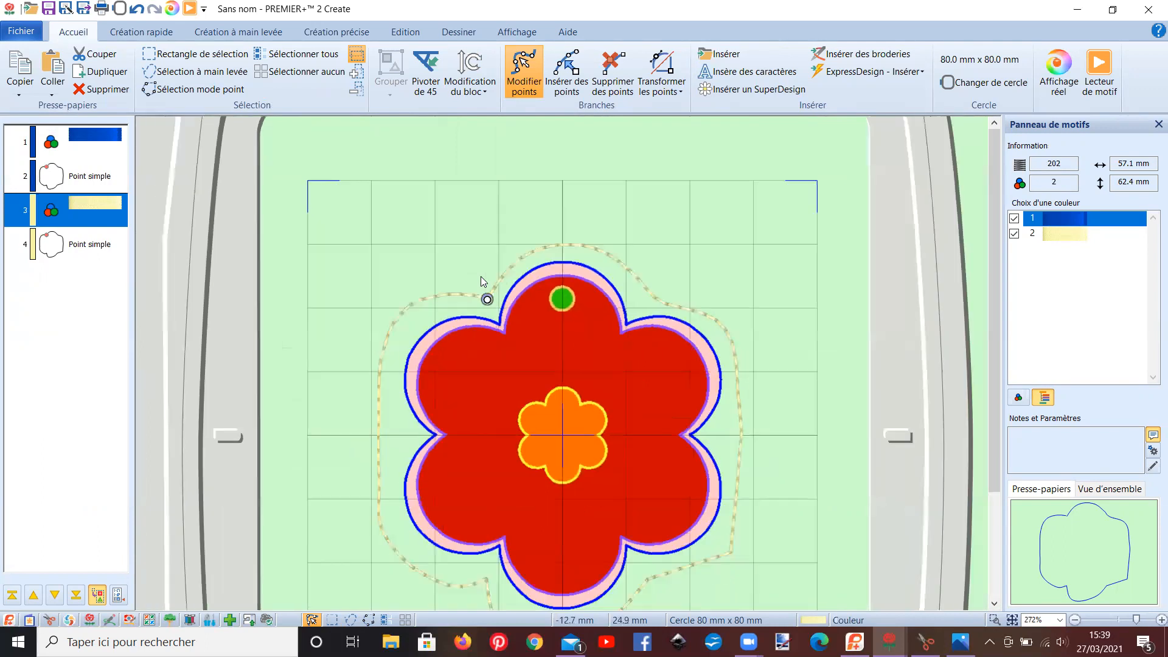
scroll(483, 282, "up", 4)
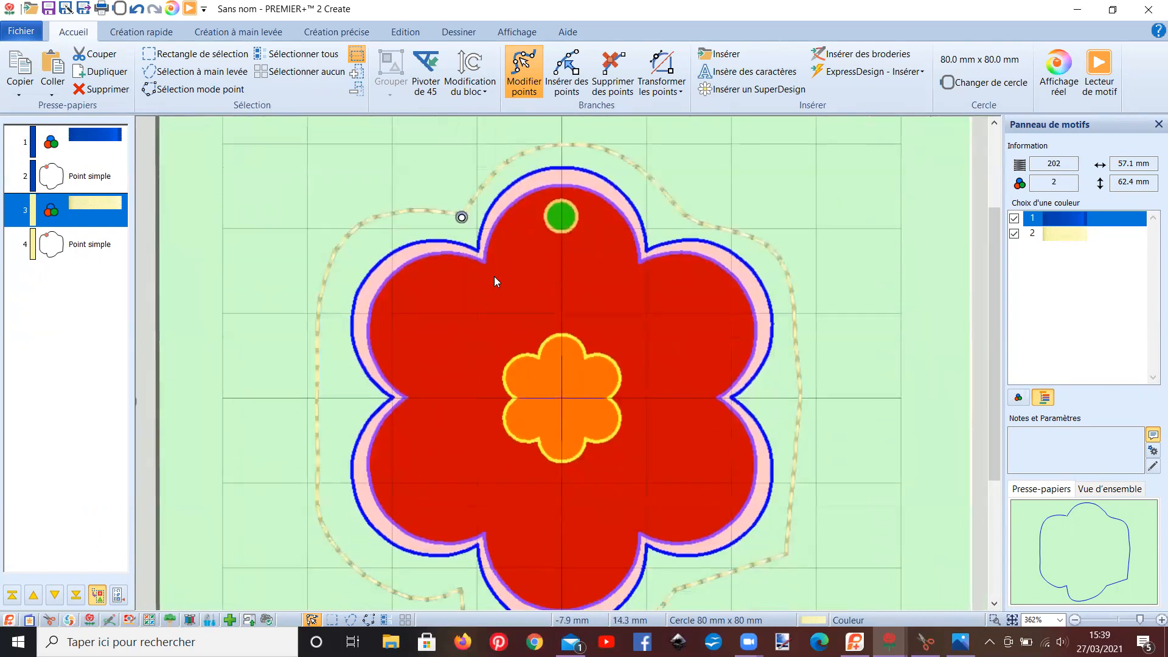
scroll(494, 270, "down", 9)
scroll(495, 271, "up", 5)
scroll(495, 271, "down", 8)
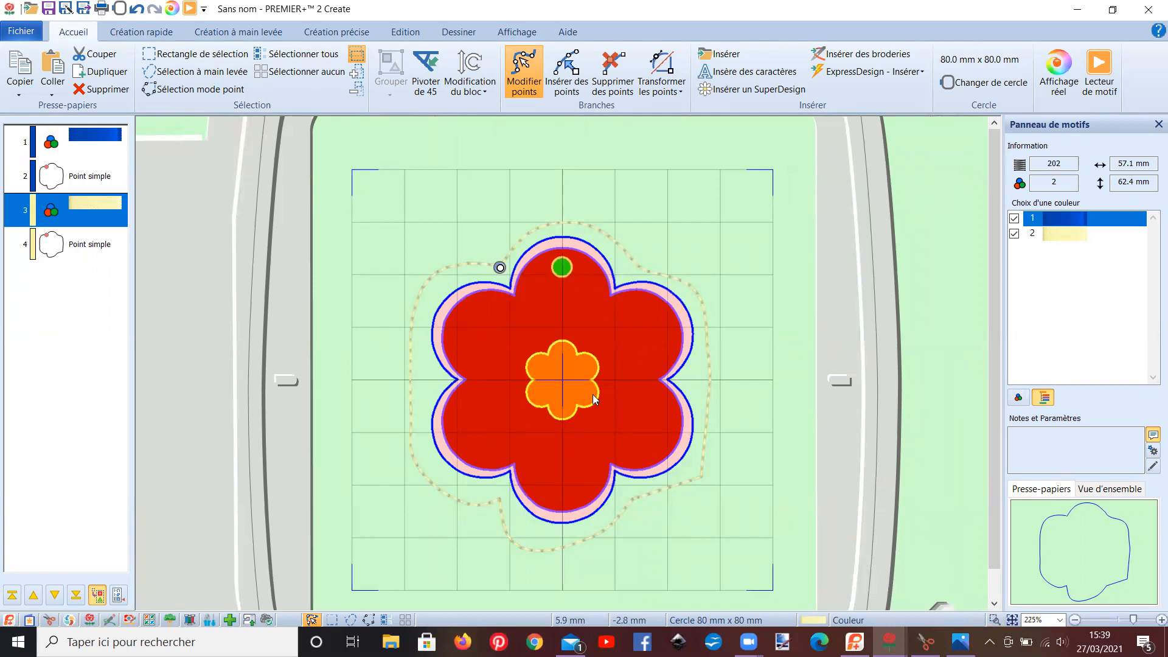
scroll(593, 394, "up", 4)
scroll(592, 399, "down", 3)
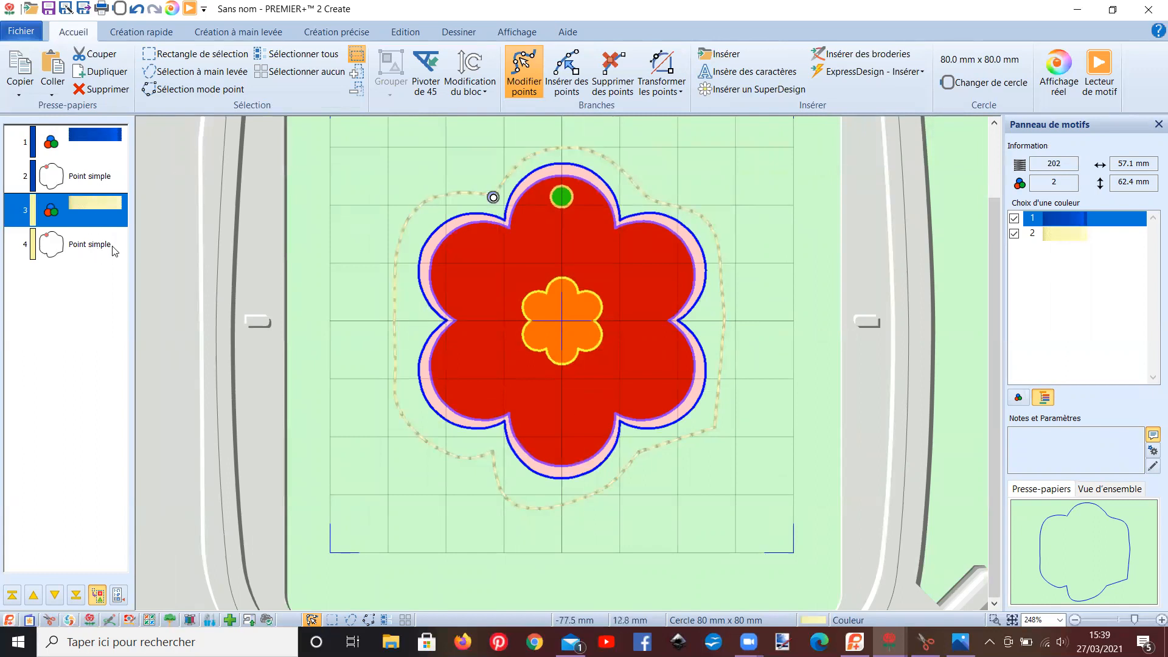
Insert a colour change to the pink multicolour thread 039 directly after the first outline.
left_click(94, 181)
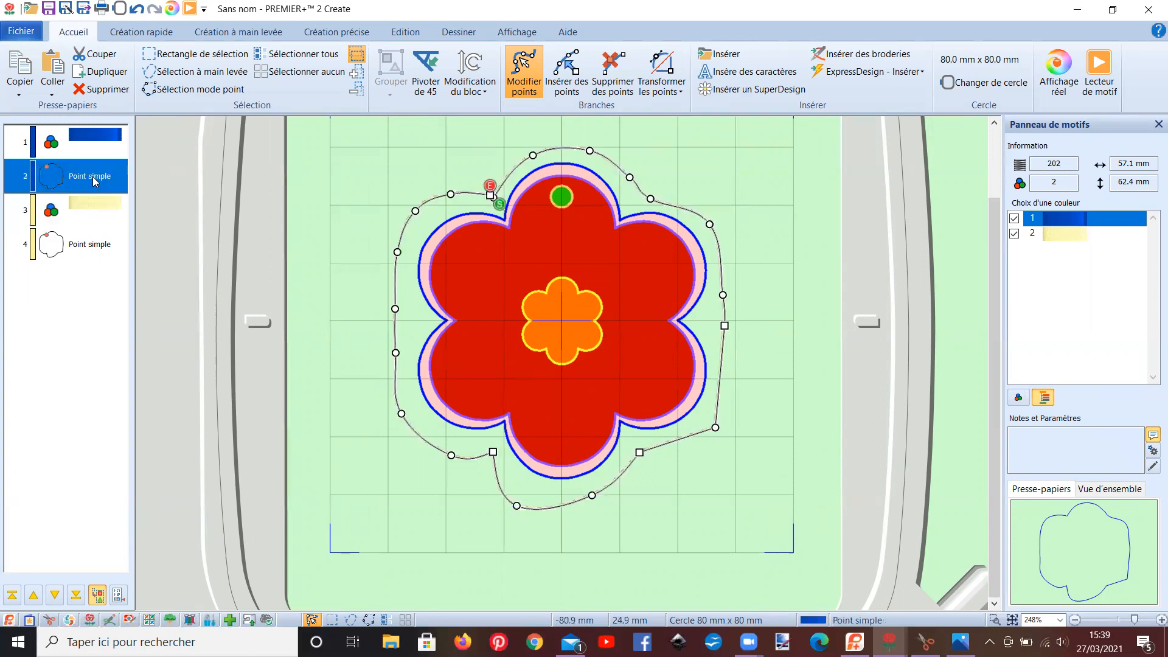
right_click(95, 181)
left_click(149, 343)
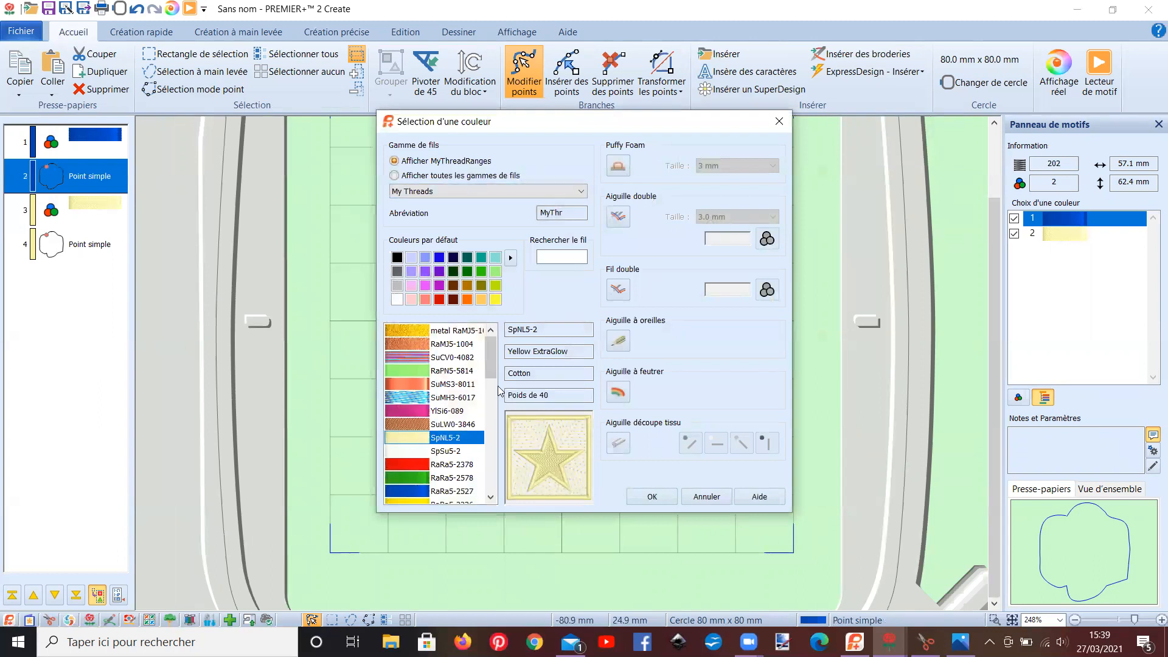
left_click_drag(491, 369, 486, 486)
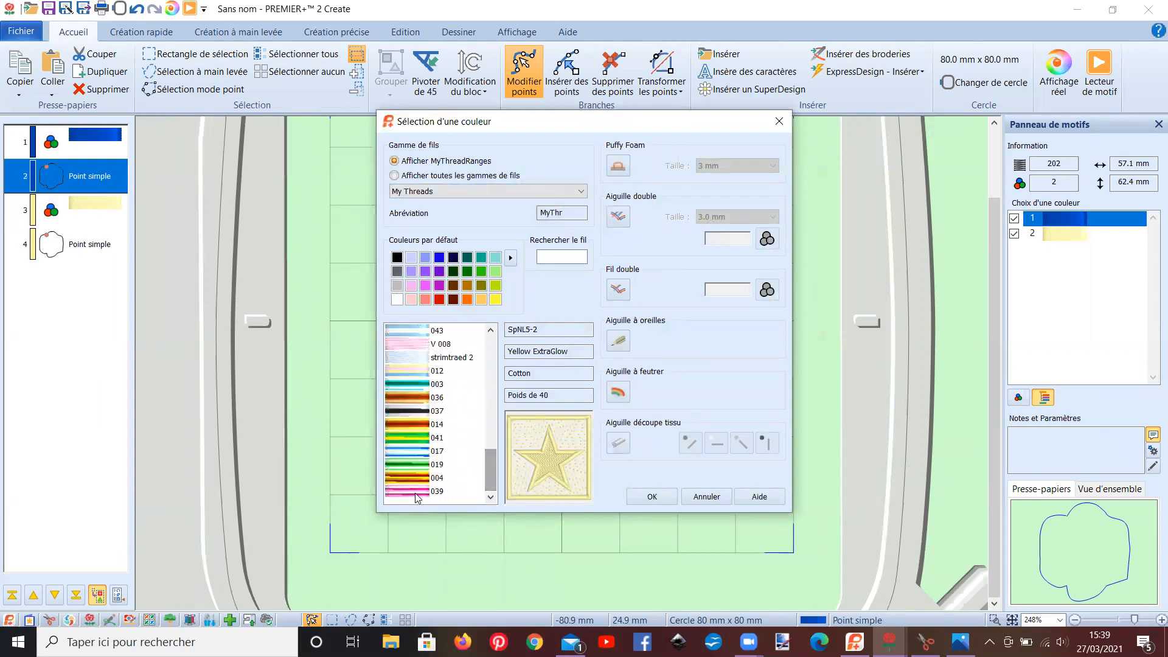
left_click(418, 495)
left_click(651, 496)
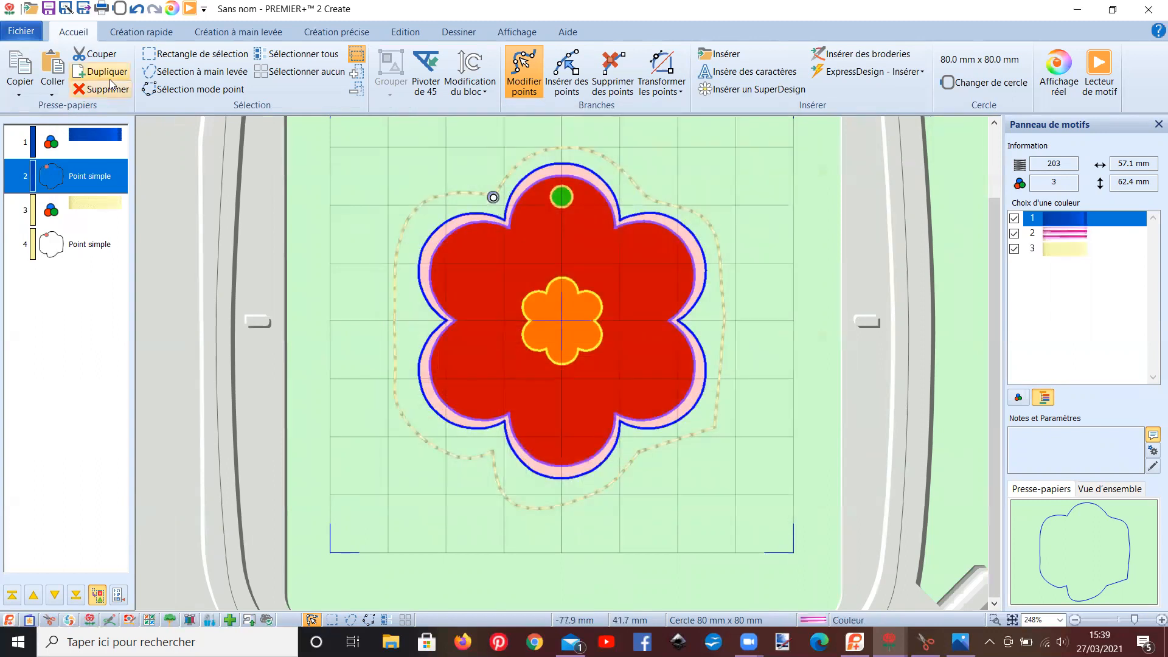
Create a standard fill with automatic holes (QuickStitch + Zone isolée) on the red flower, using 10 colour tolerance and a low point count.
left_click(137, 35)
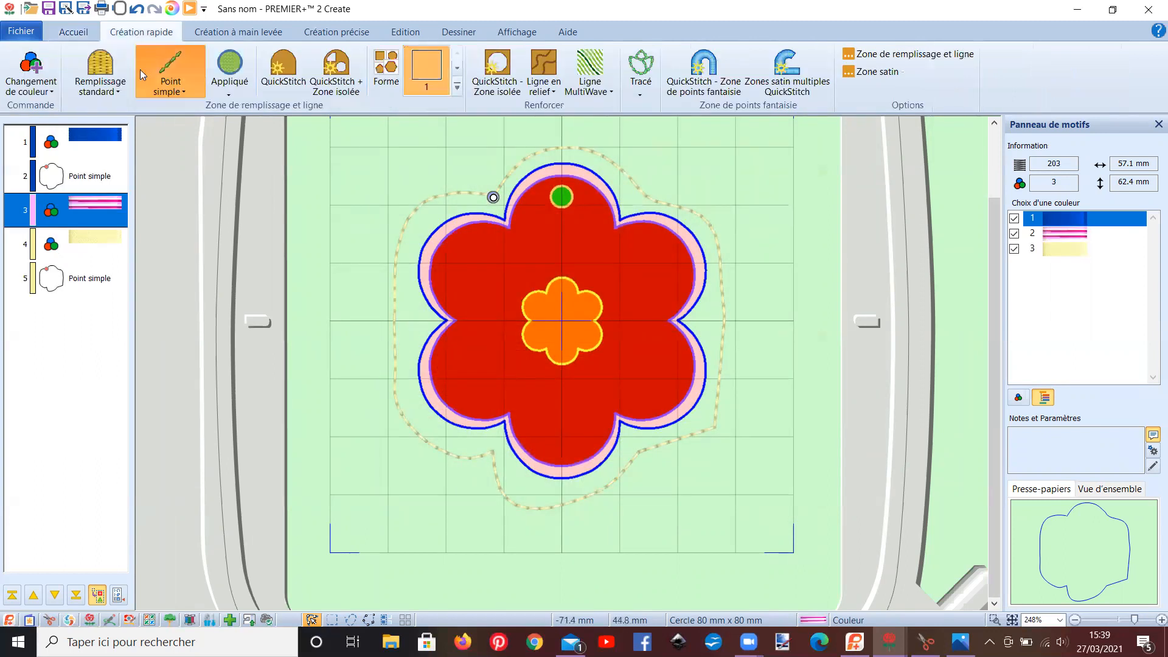
left_click(106, 72)
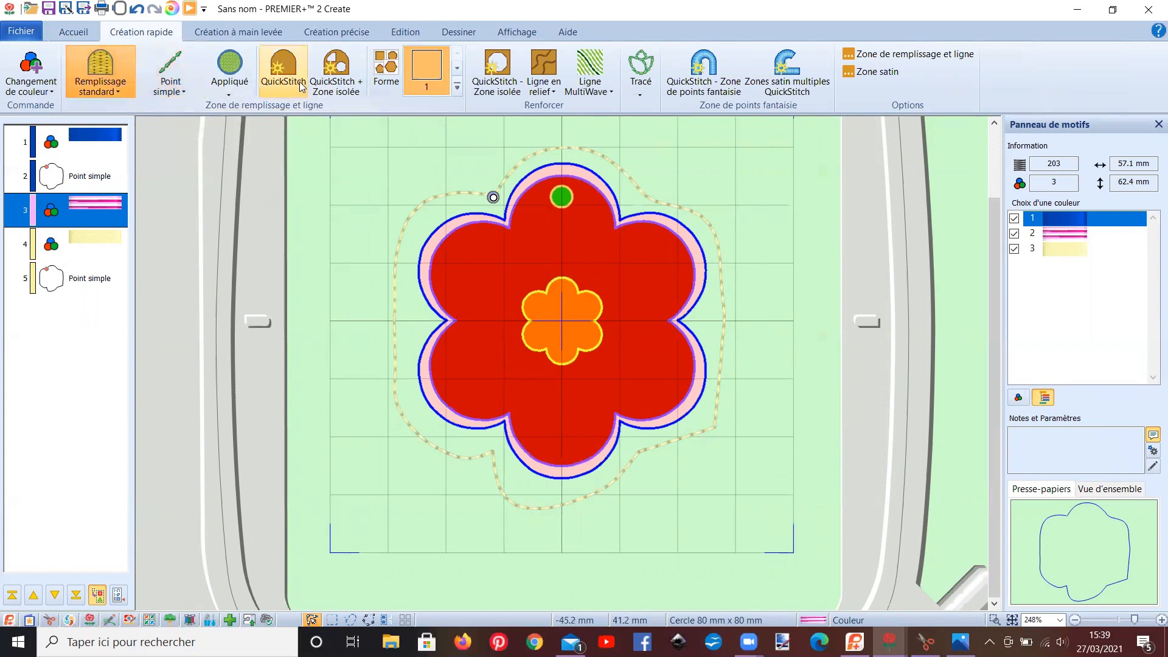
left_click(335, 72)
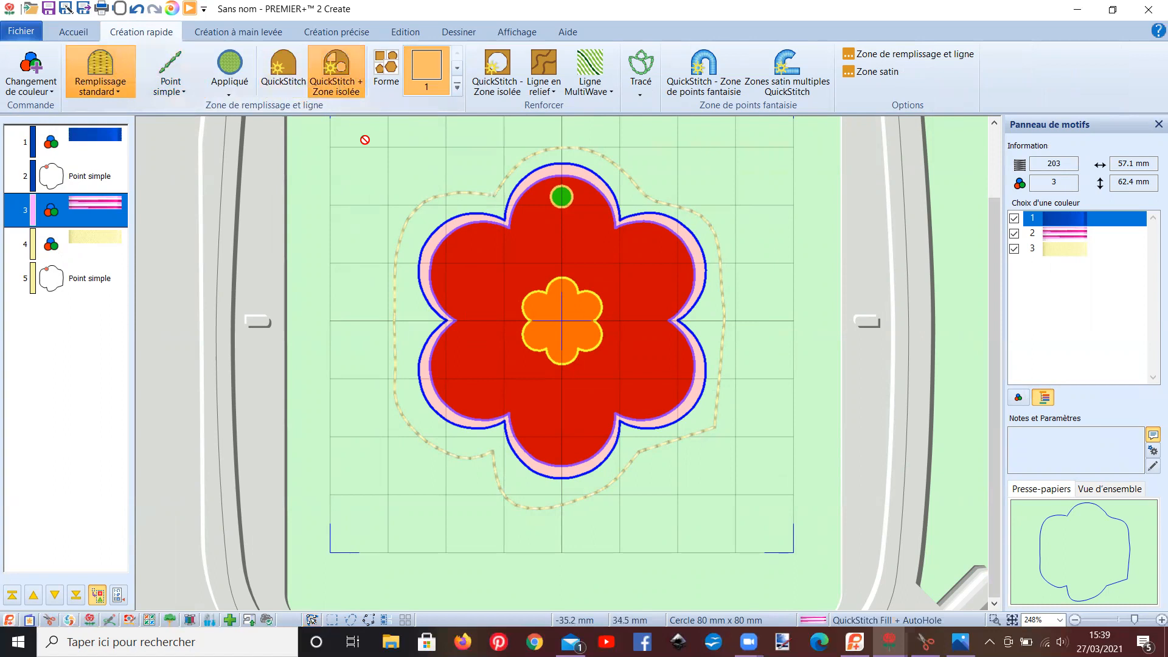
left_click(479, 269)
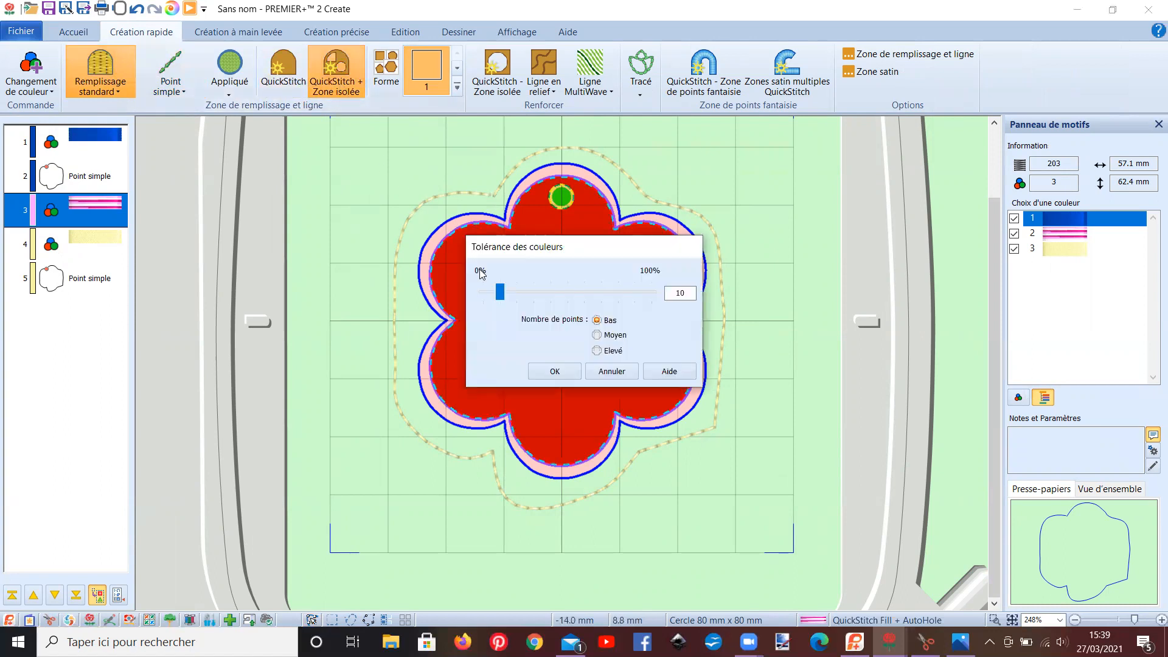
key("Return")
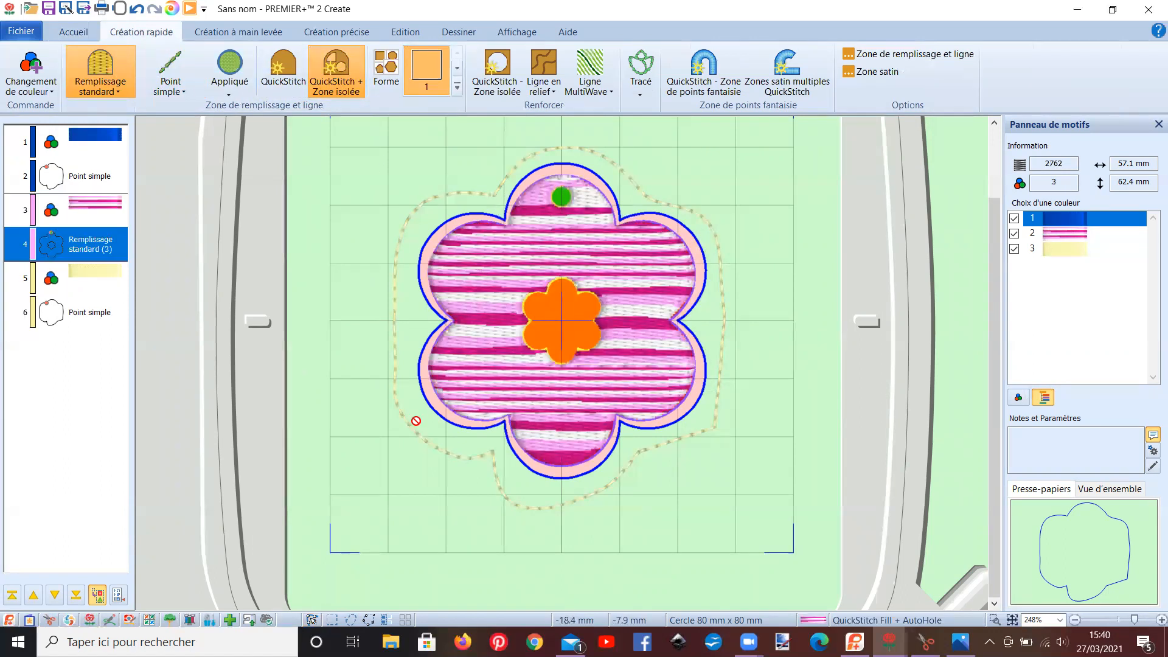
Change the petal fill's type to radial fill (Remplissage radial) in its properties.
left_click(97, 243)
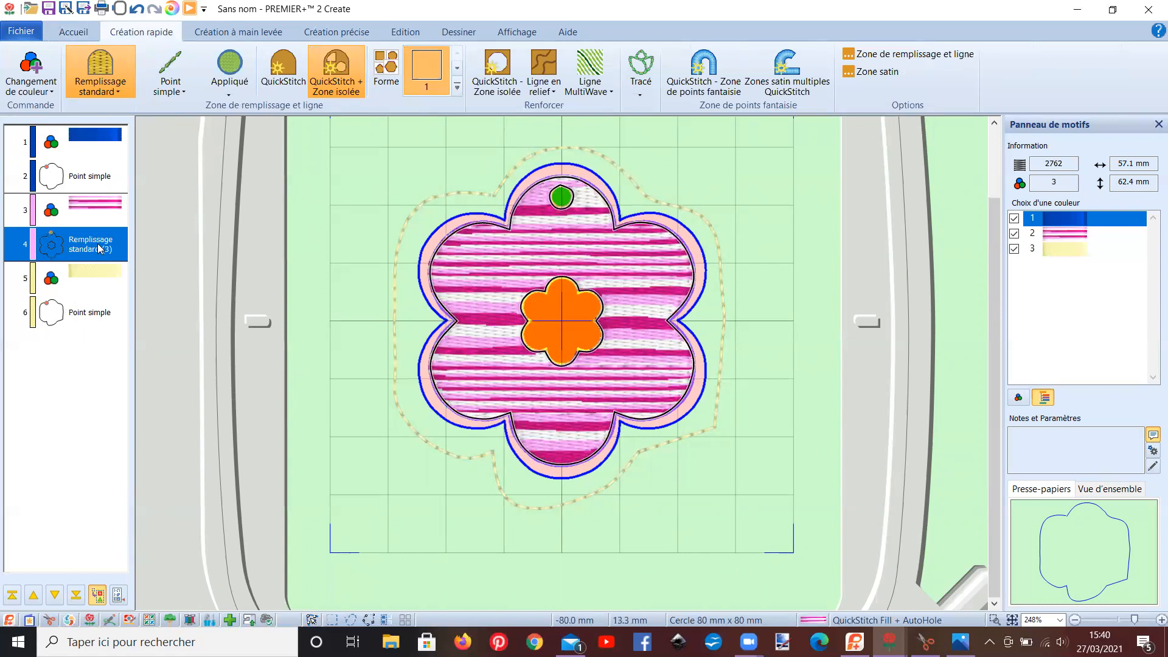
right_click(100, 247)
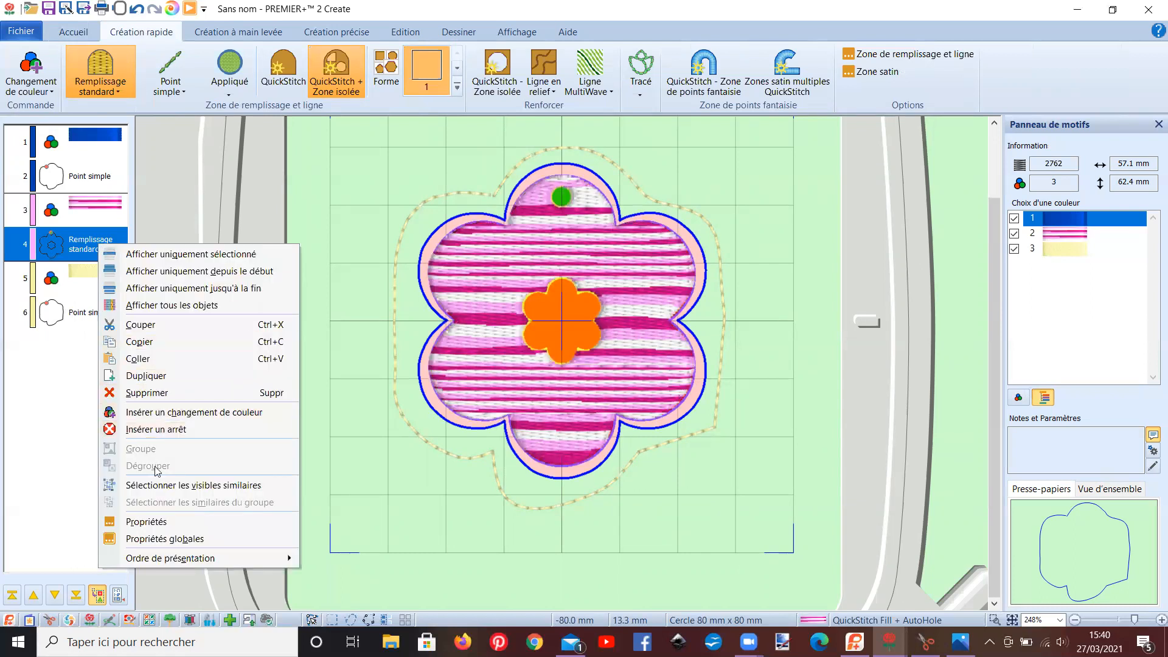
left_click(156, 517)
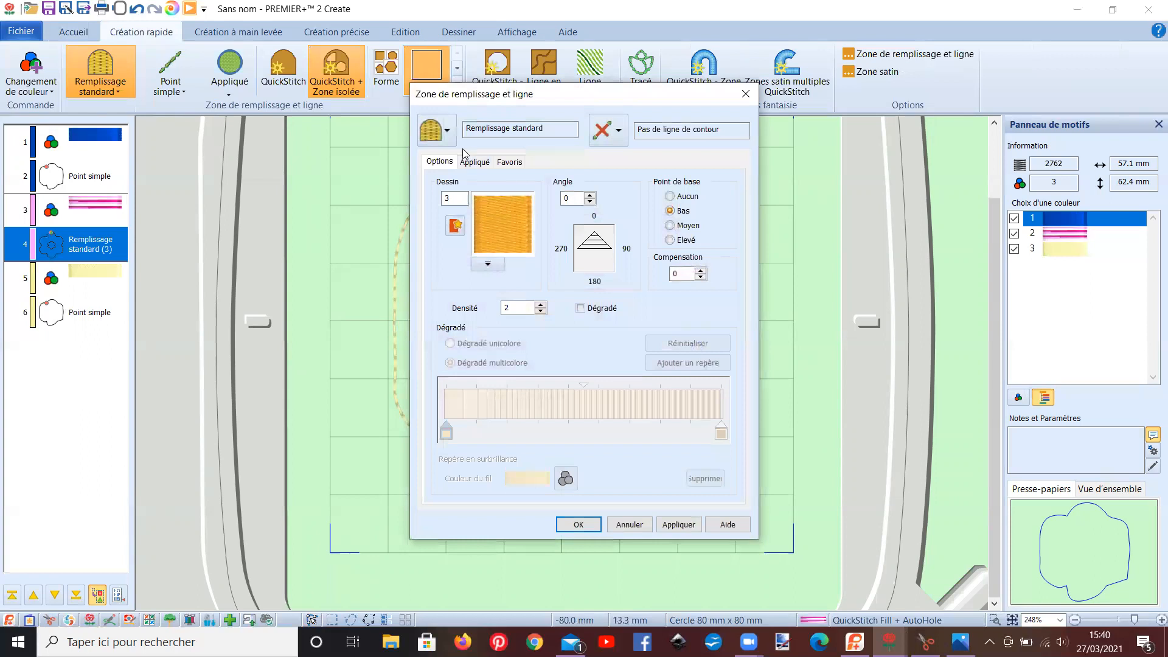
left_click(448, 133)
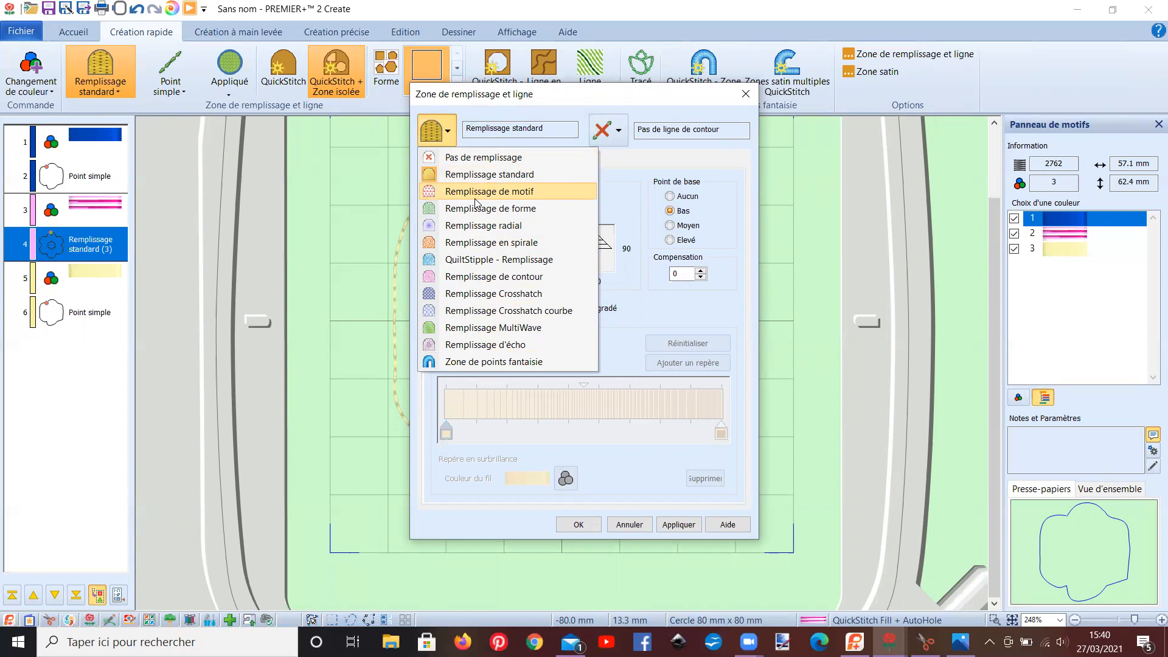
left_click(487, 227)
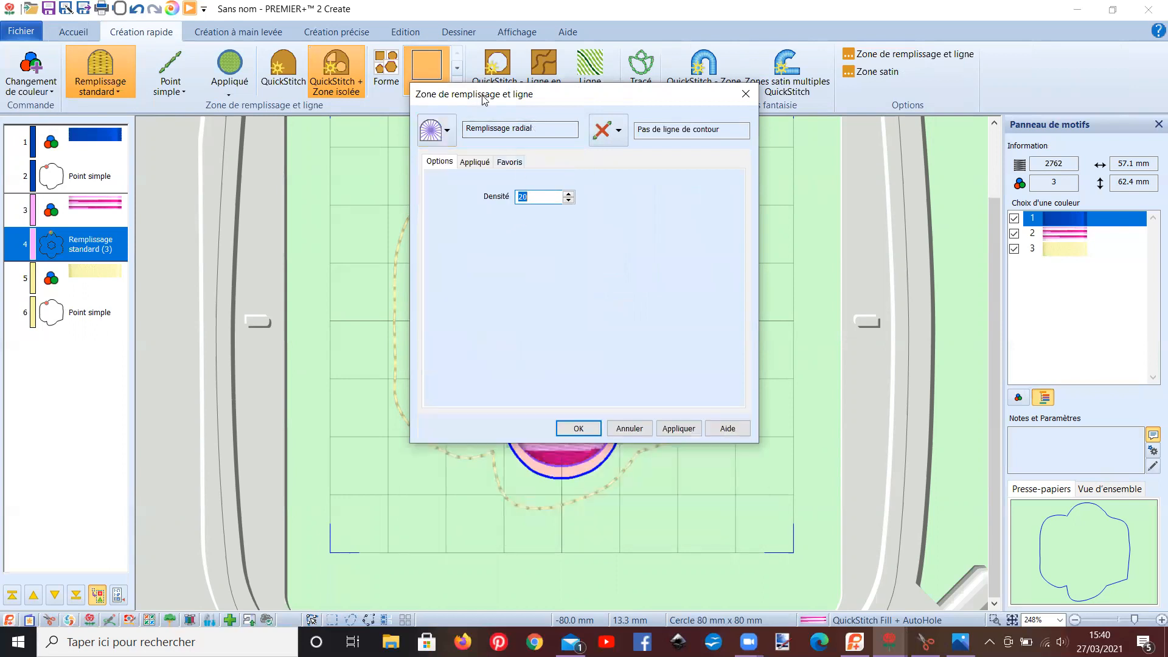
Set the radial fill's density to 8 and apply it to preview the petals.
left_click_drag(484, 98, 842, 93)
left_click(927, 194)
left_click(927, 195)
left_click(927, 195)
left_click(927, 195)
left_click(927, 194)
left_click(927, 195)
left_click(927, 195)
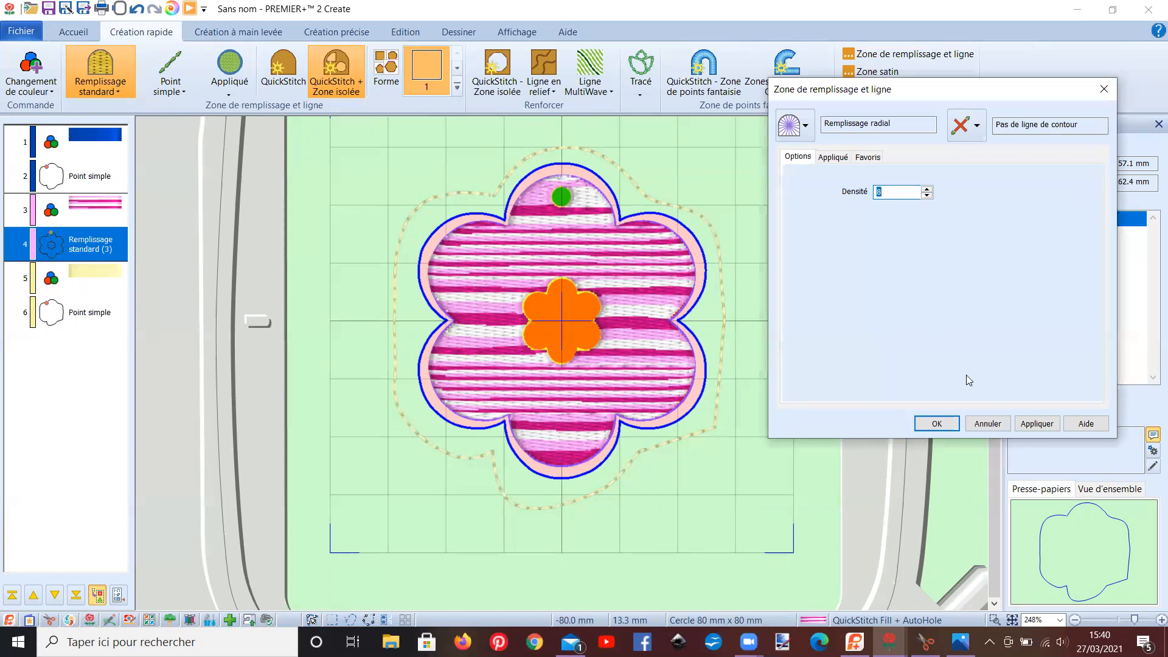
left_click(1029, 426)
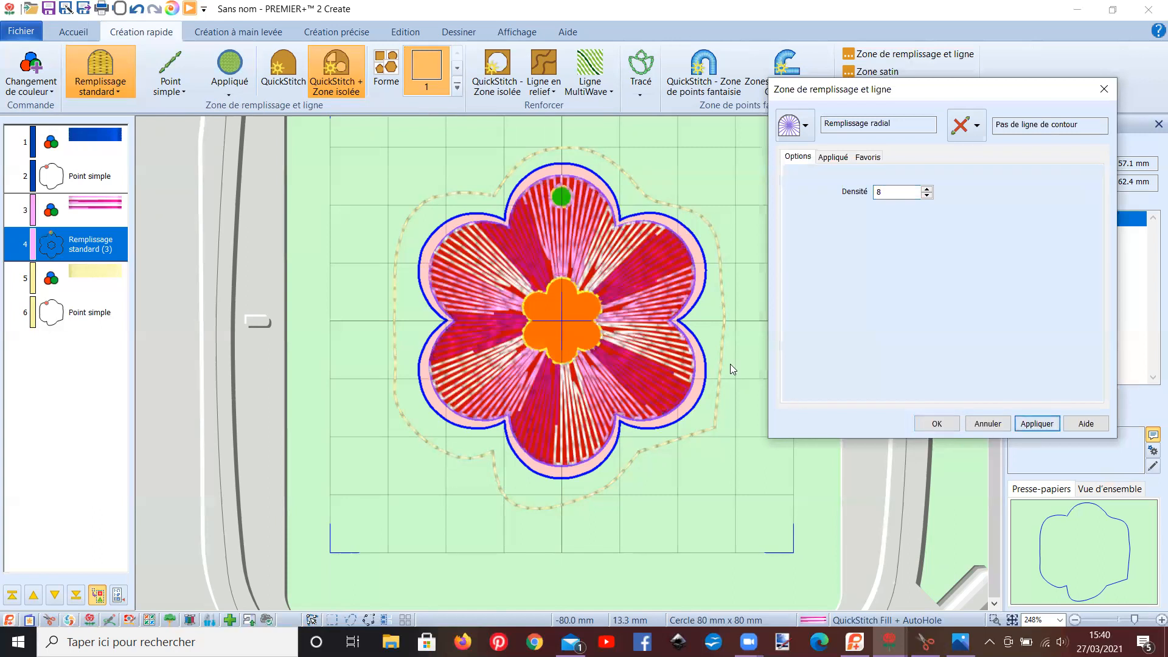
Try a density of 4 for the radial fill, settle on 5 and confirm the properties.
left_click(927, 195)
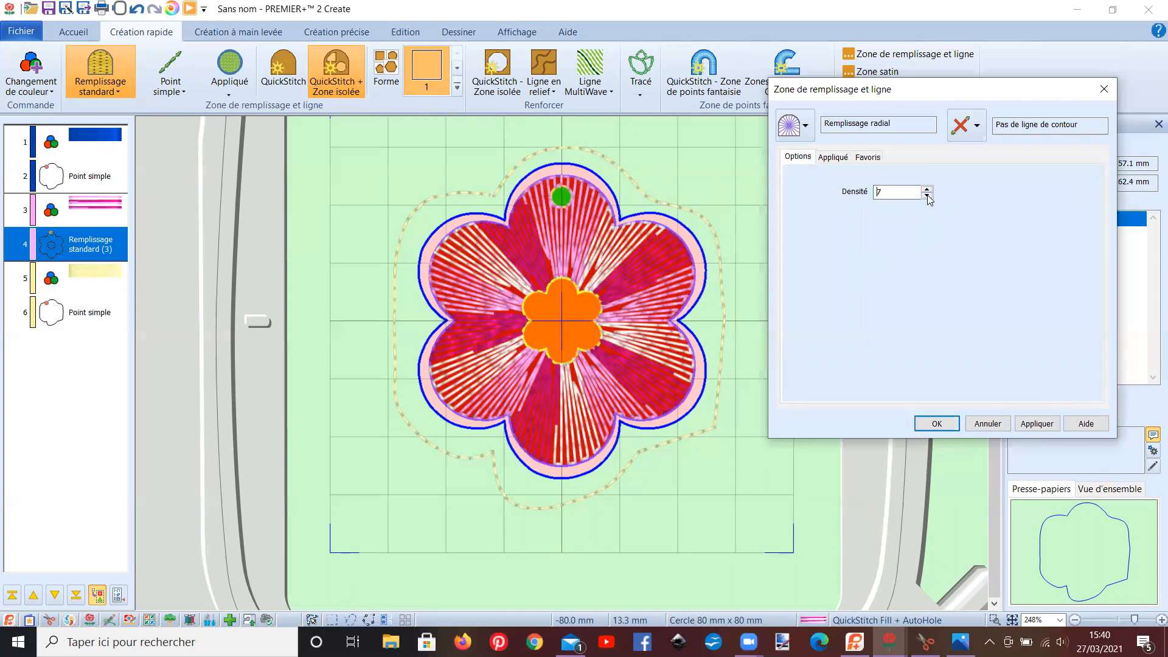
left_click(928, 196)
left_click(1037, 424)
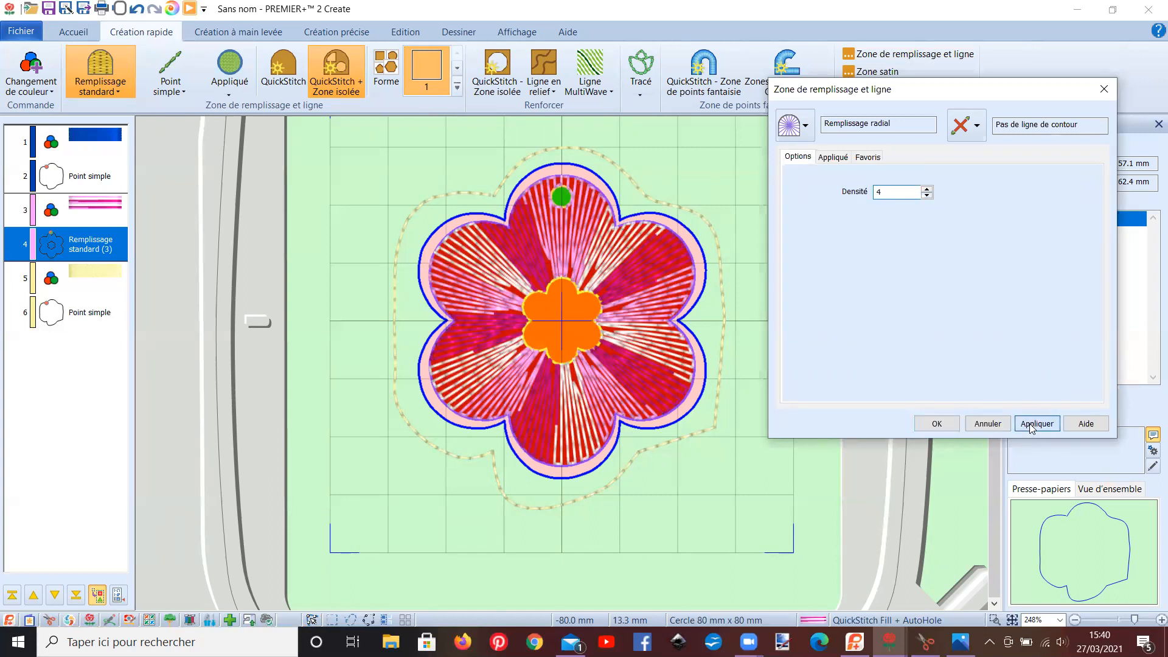
left_click(927, 189)
left_click(1037, 424)
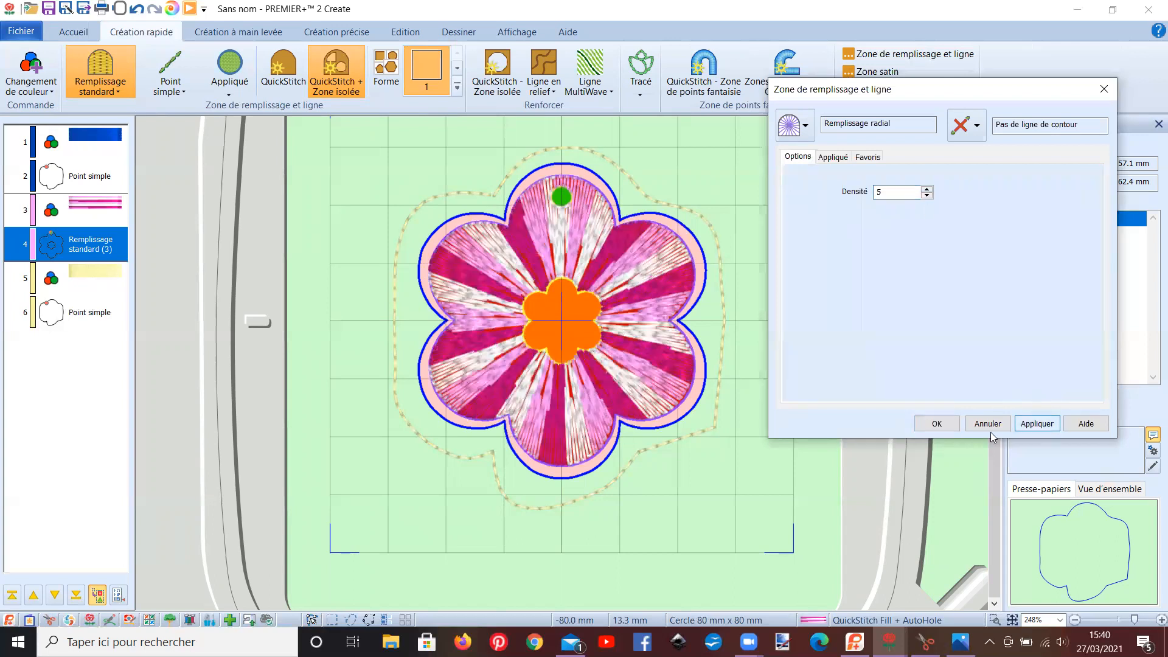
left_click(935, 424)
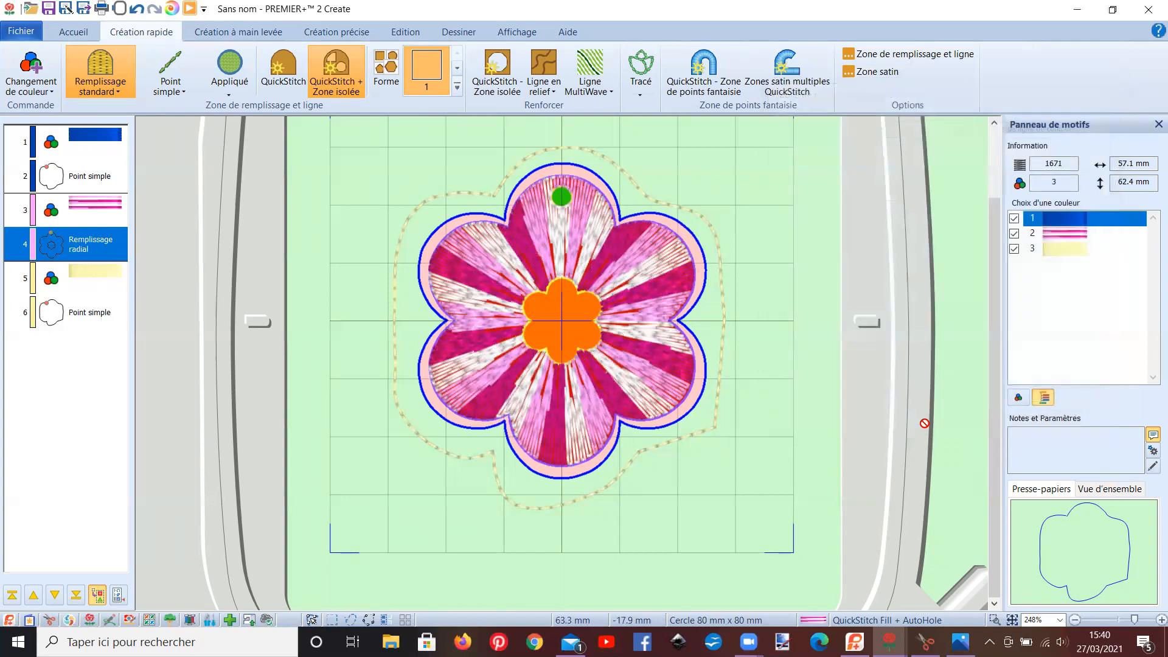
Move the radial fill's origin point slightly at the centre of the flower.
left_click(102, 254)
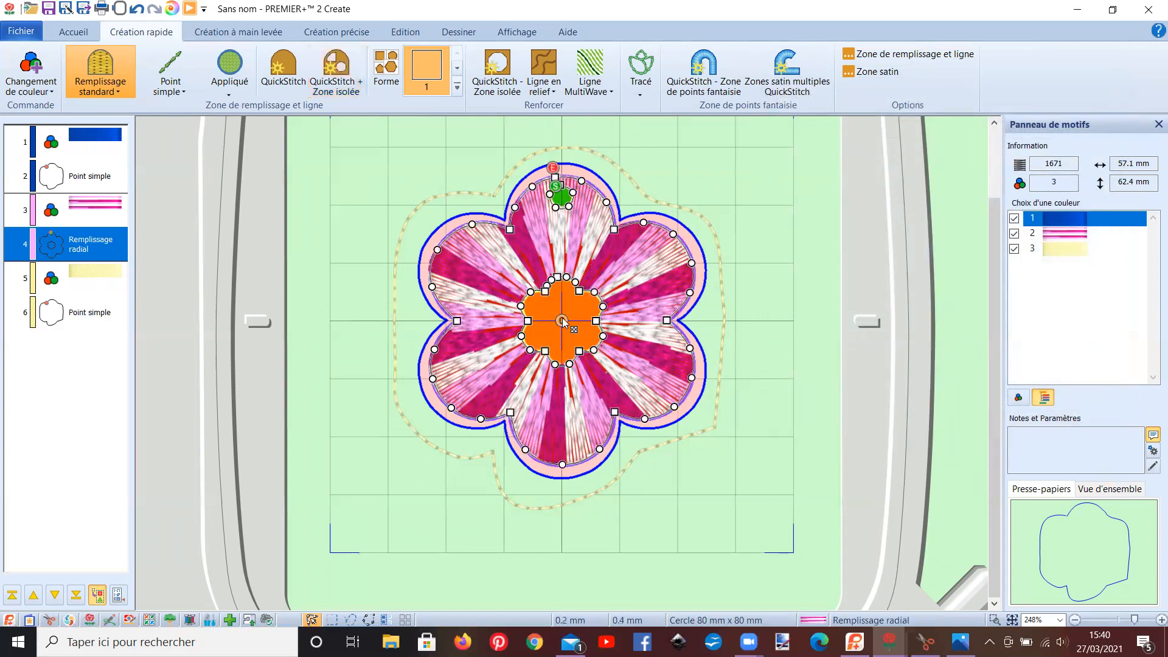
mouse_move(562, 321)
left_mouse_down()
mouse_move(403, 339)
mouse_move(486, 344)
mouse_move(562, 322)
left_mouse_up()
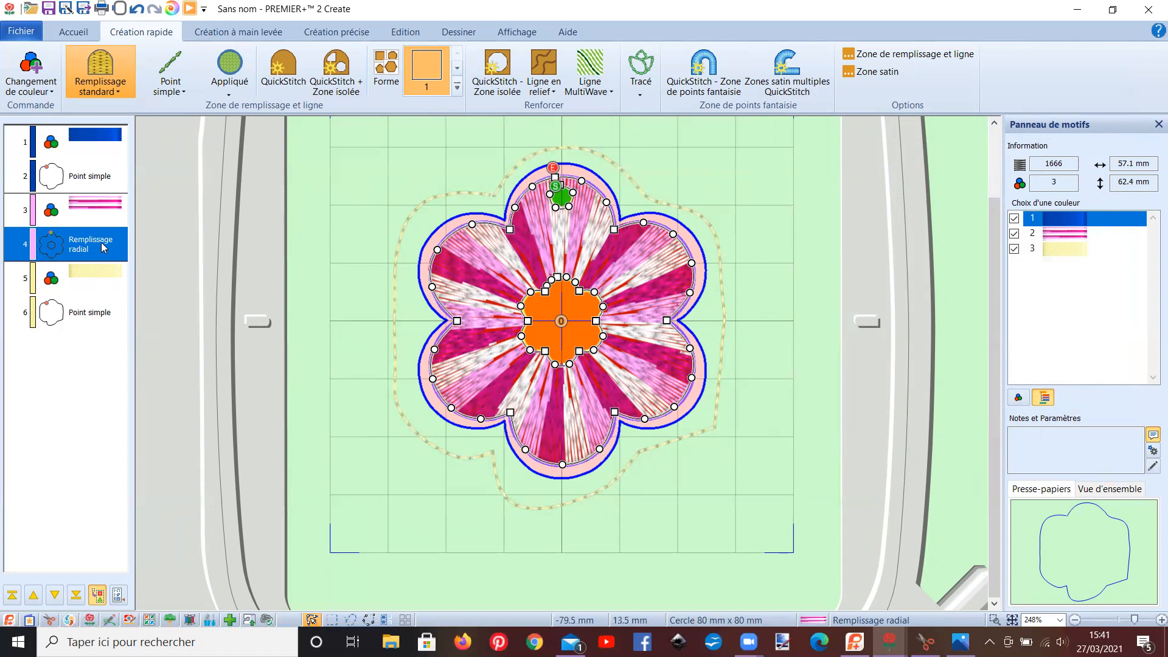
right_click(102, 246)
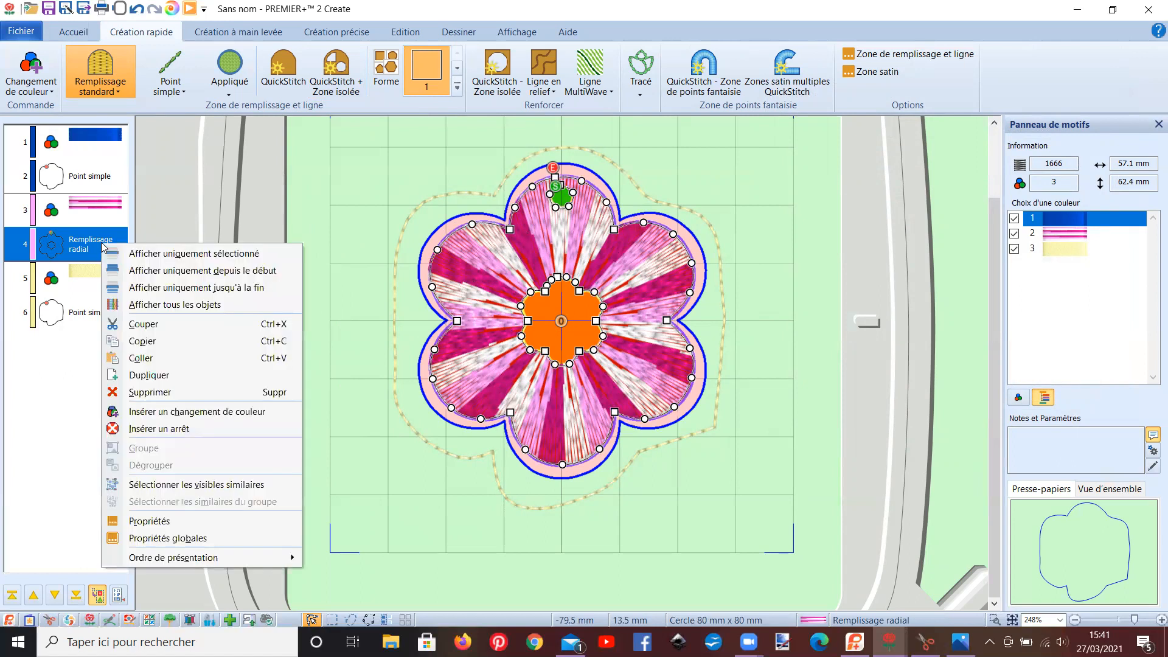
left_click(156, 522)
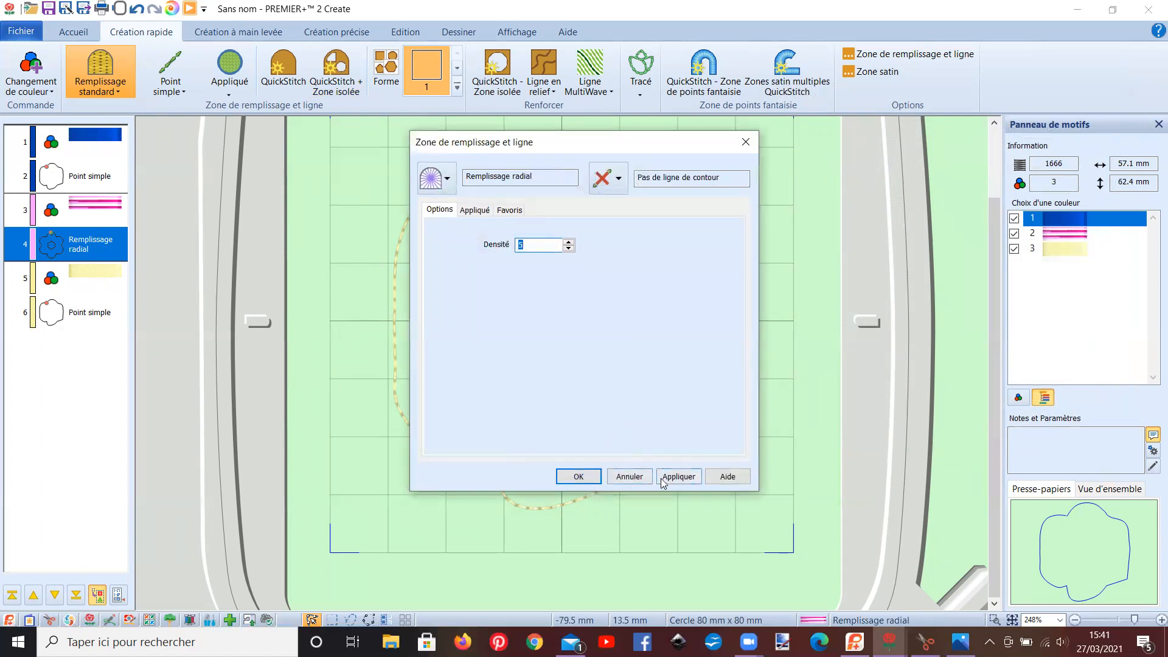
left_click(620, 479)
Insert a stop after the radial fill with the remark "placer le dos du pote-clefs sous le cadre endroit face à moi".
right_click(86, 250)
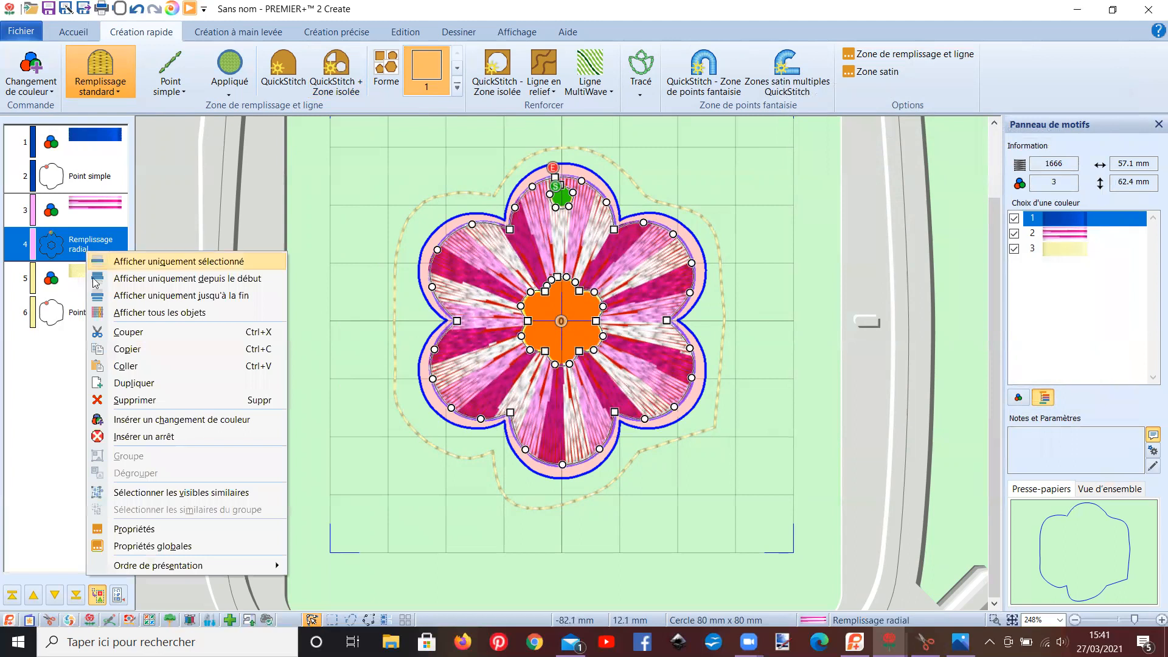
left_click(130, 436)
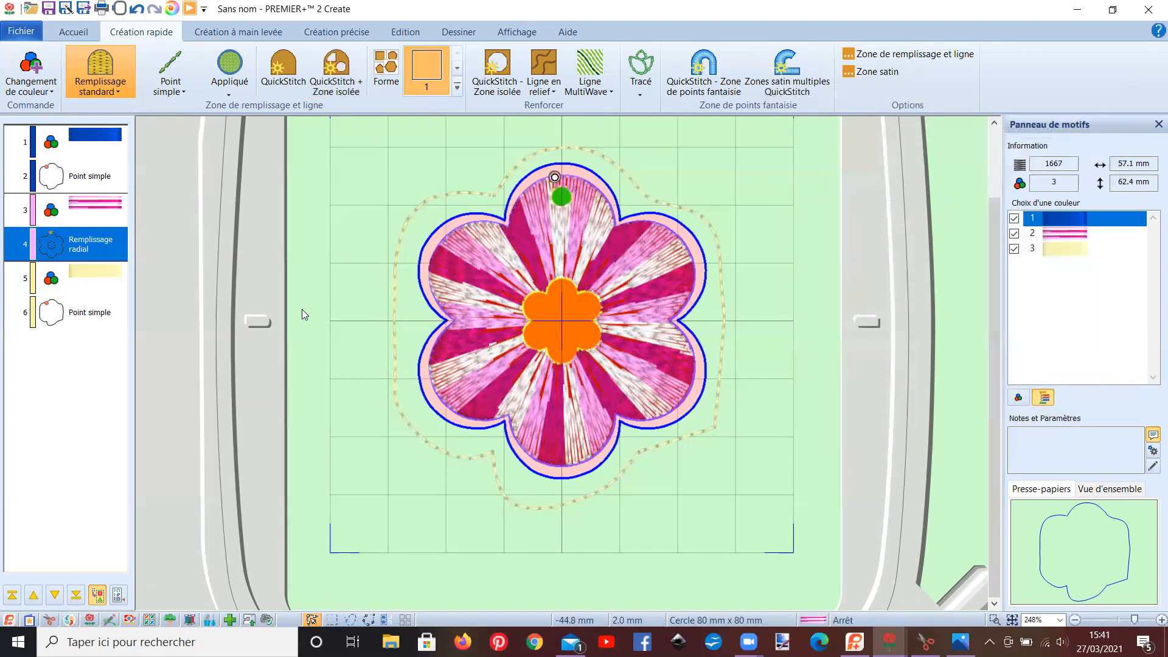
right_click(74, 279)
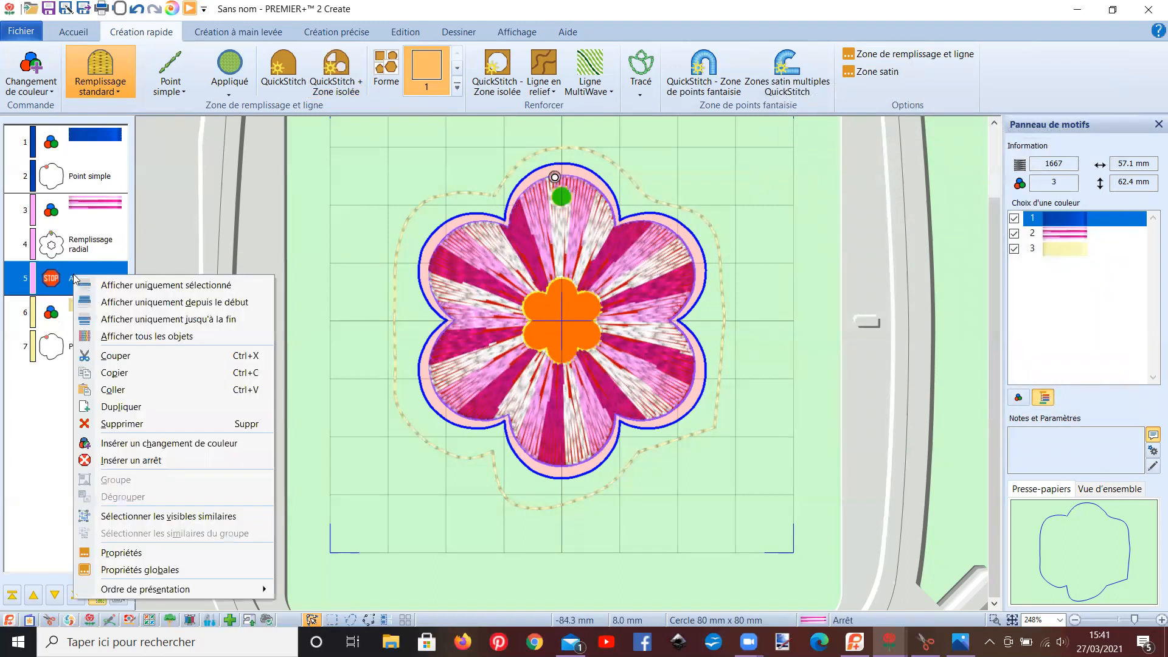
left_click(131, 553)
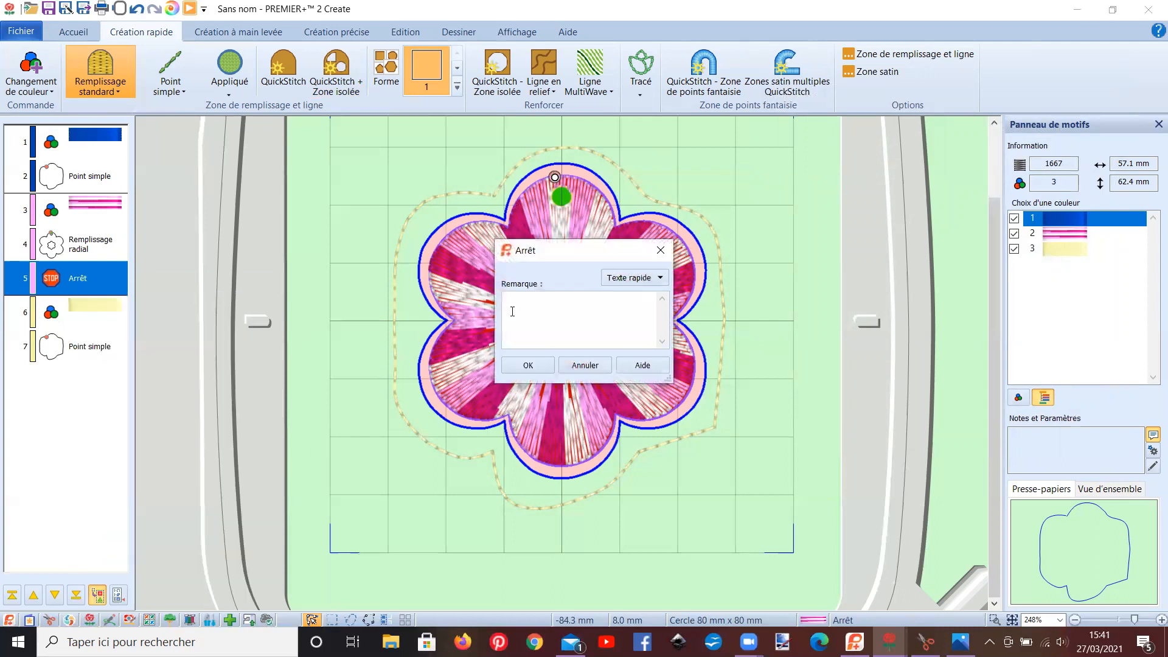
type("P")
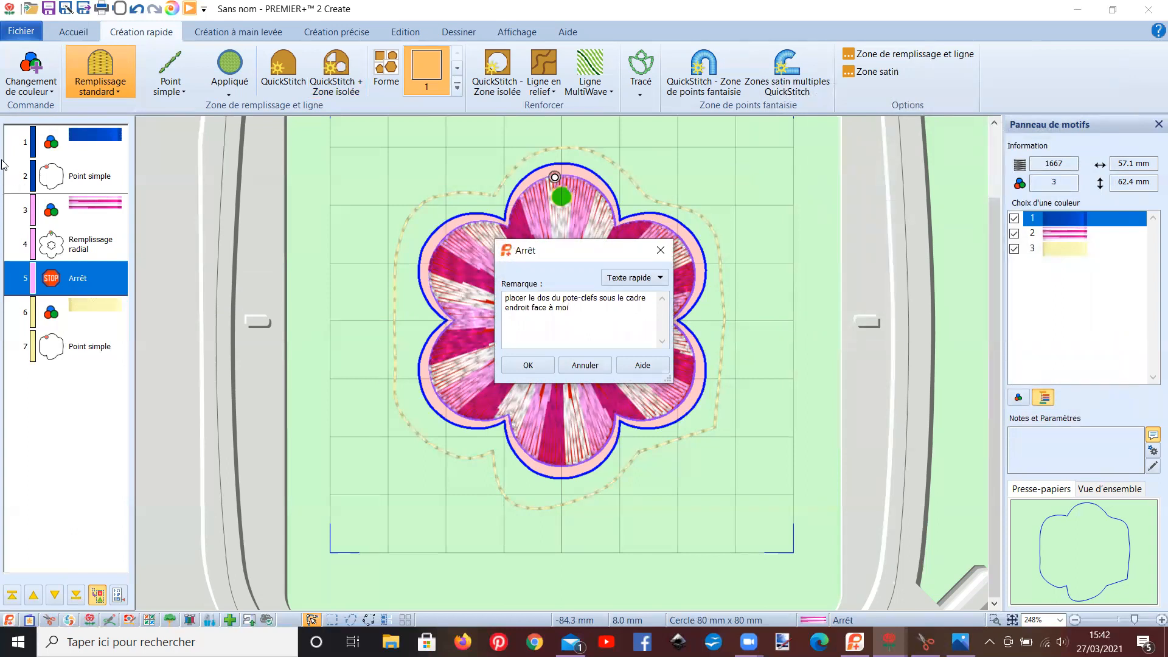
left_click(521, 365)
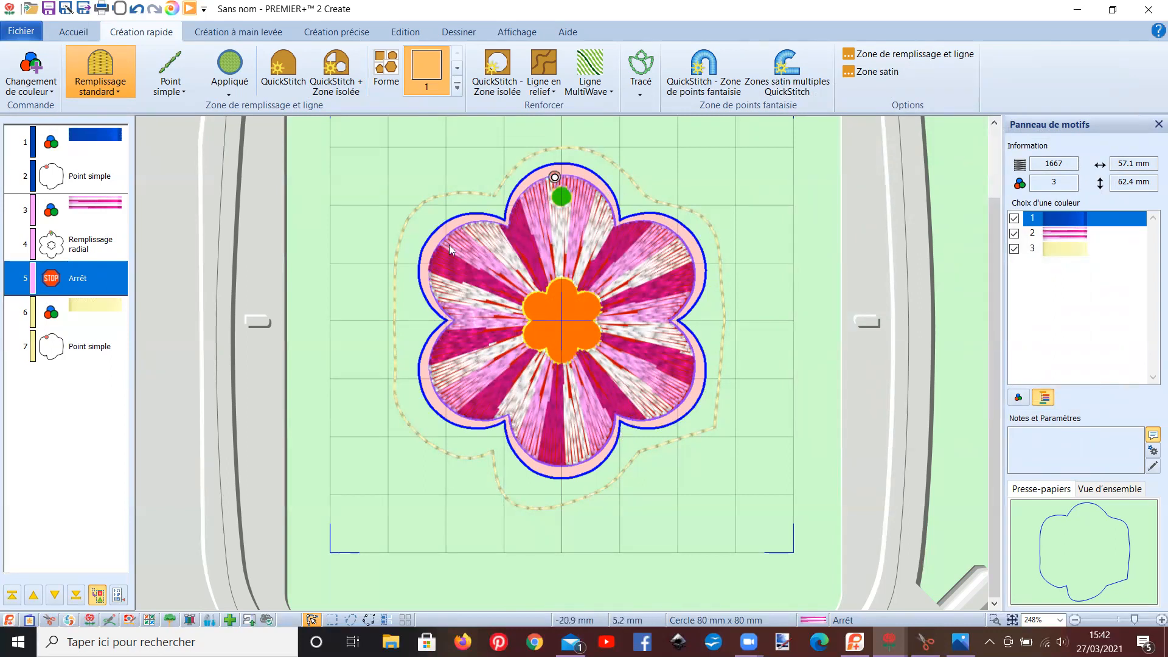
Insert a colour change to thread YlSi6-089 Dark Rose after the last simple-stitch outline.
left_click(85, 351)
right_click(85, 350)
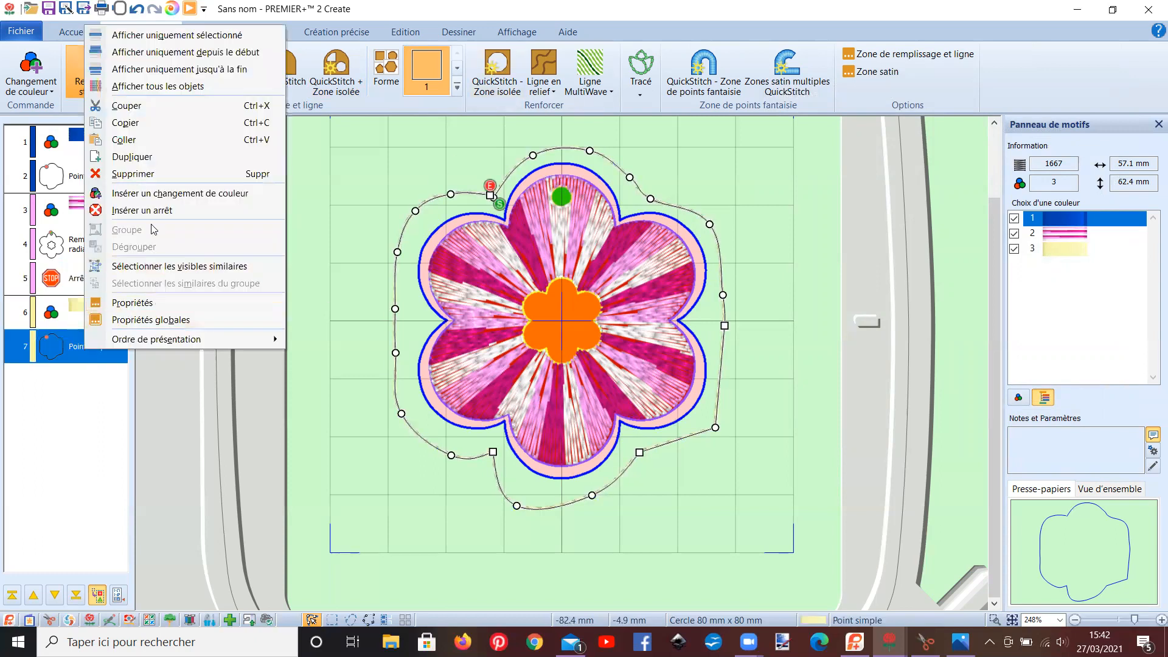
left_click(149, 193)
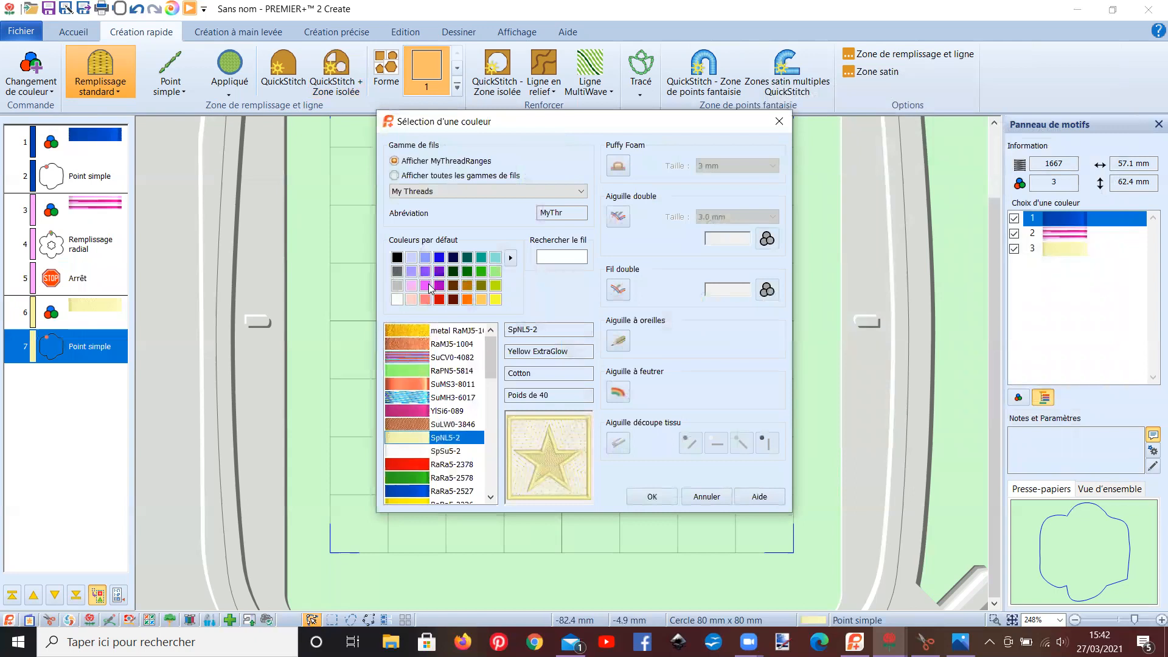
left_click(439, 285)
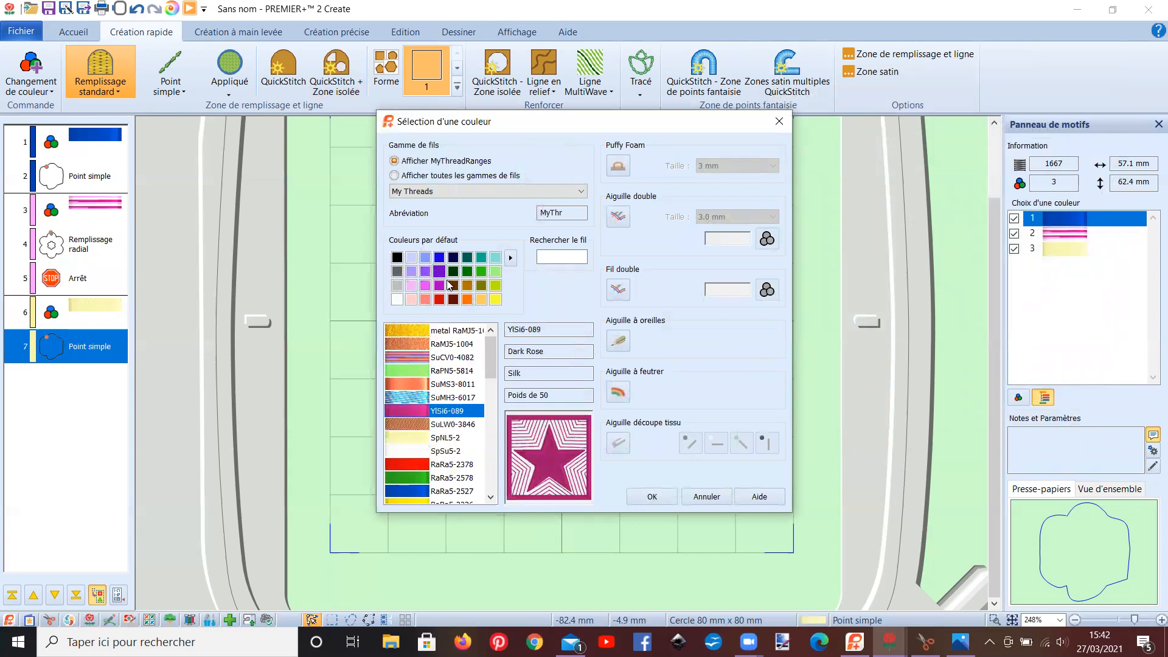
left_click(650, 496)
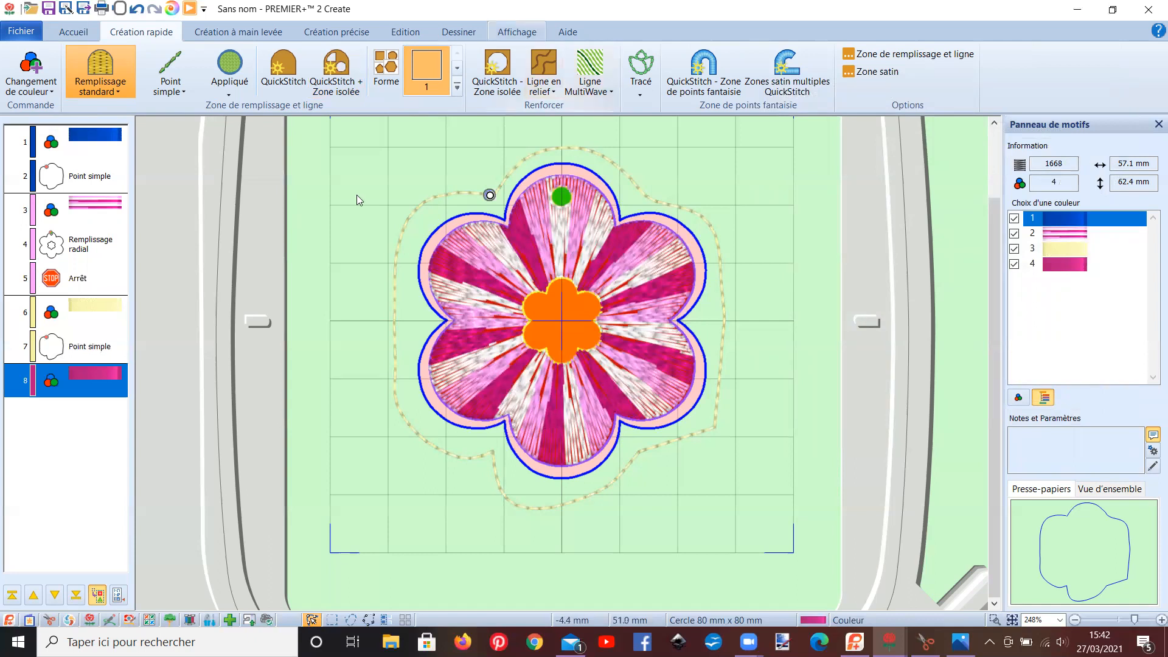
Switch to the object display mode and paste a copy of the radial petal fill after the Dark Rose colour change.
left_click(507, 30)
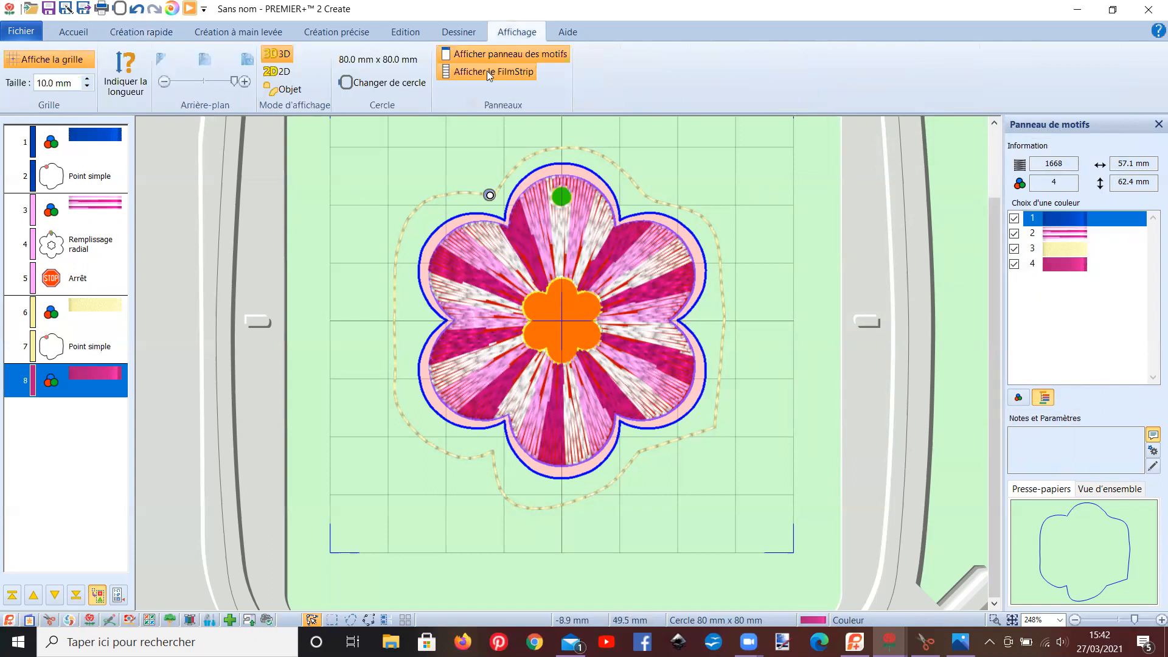
left_click(290, 91)
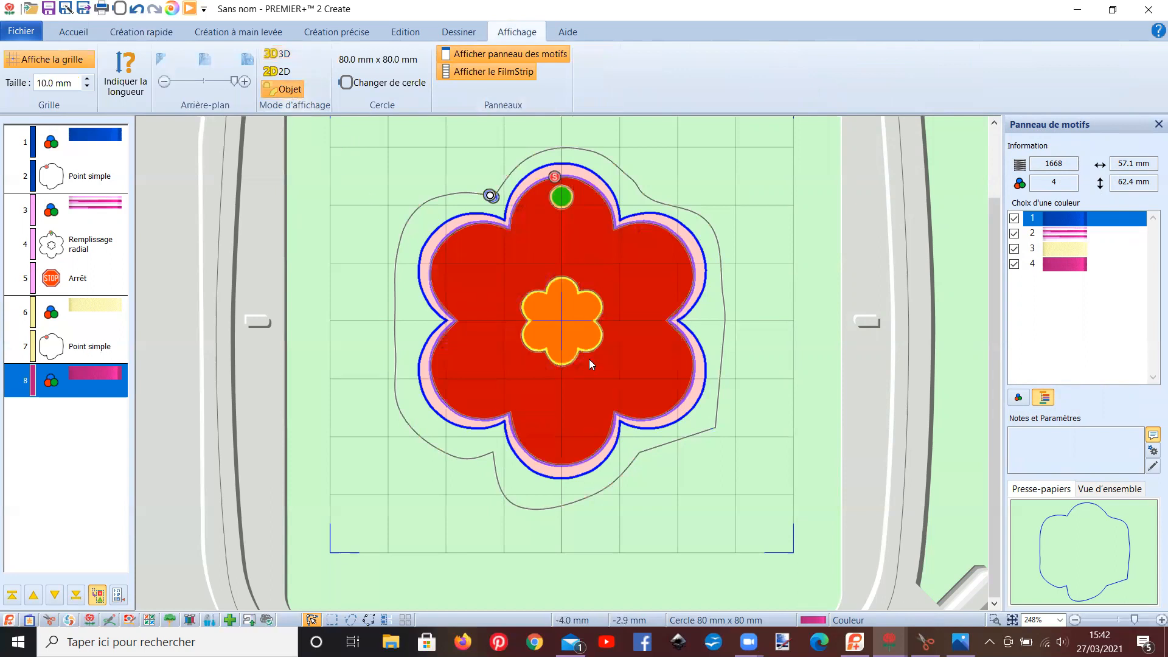
scroll(636, 384, "up", 3)
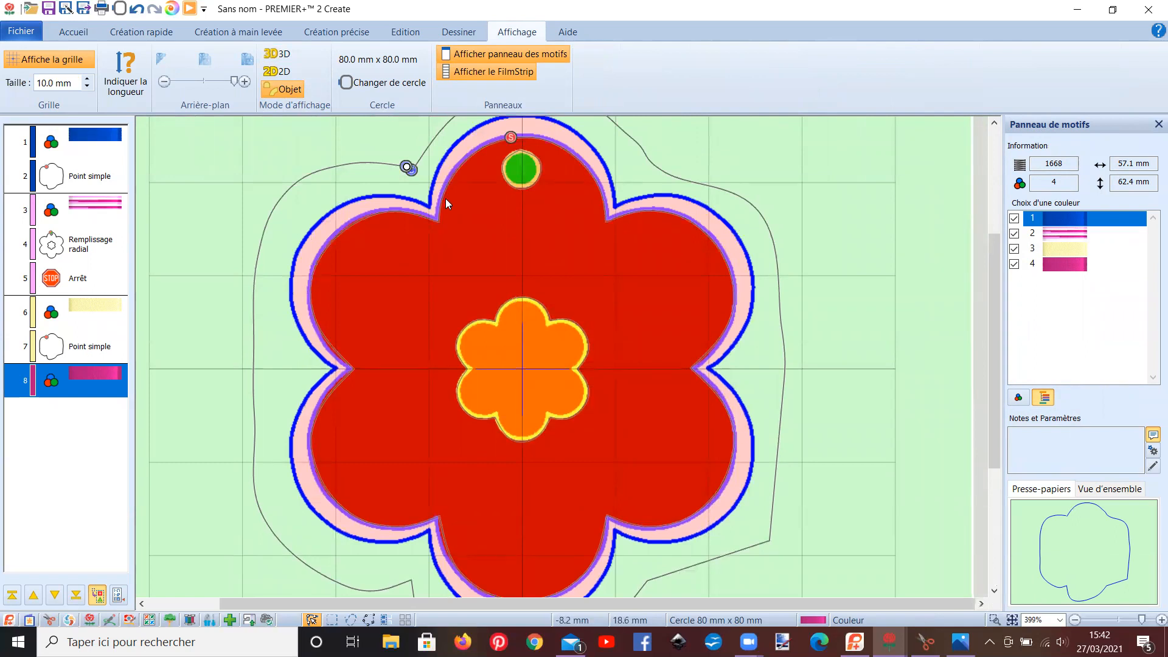
left_click(369, 218)
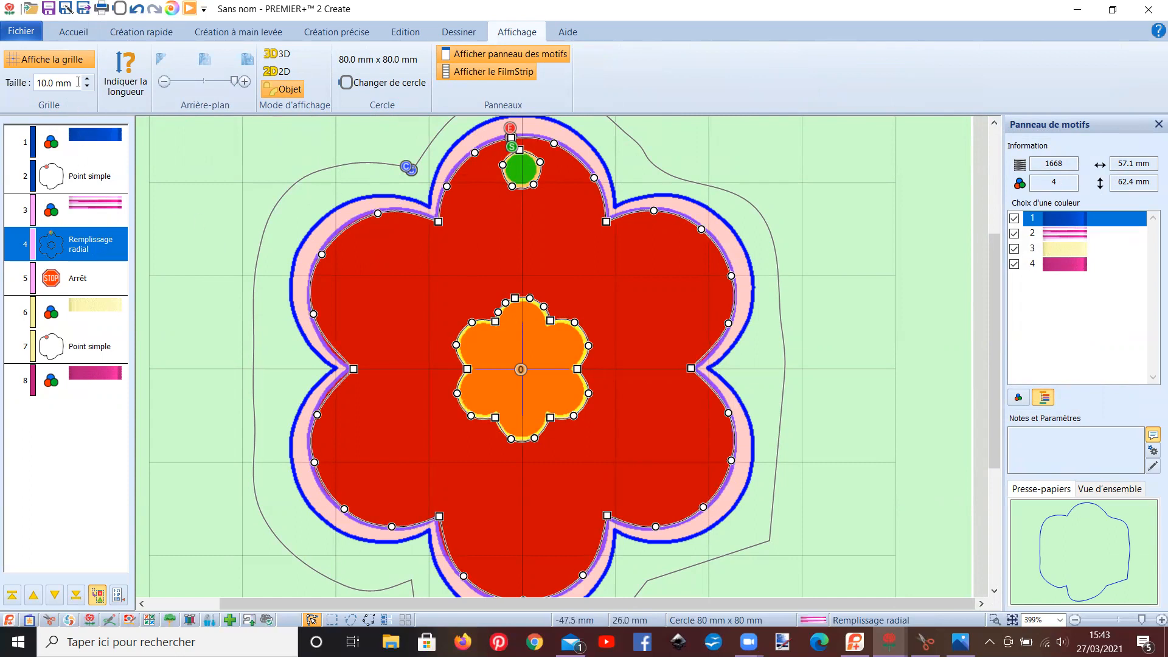
left_click(61, 36)
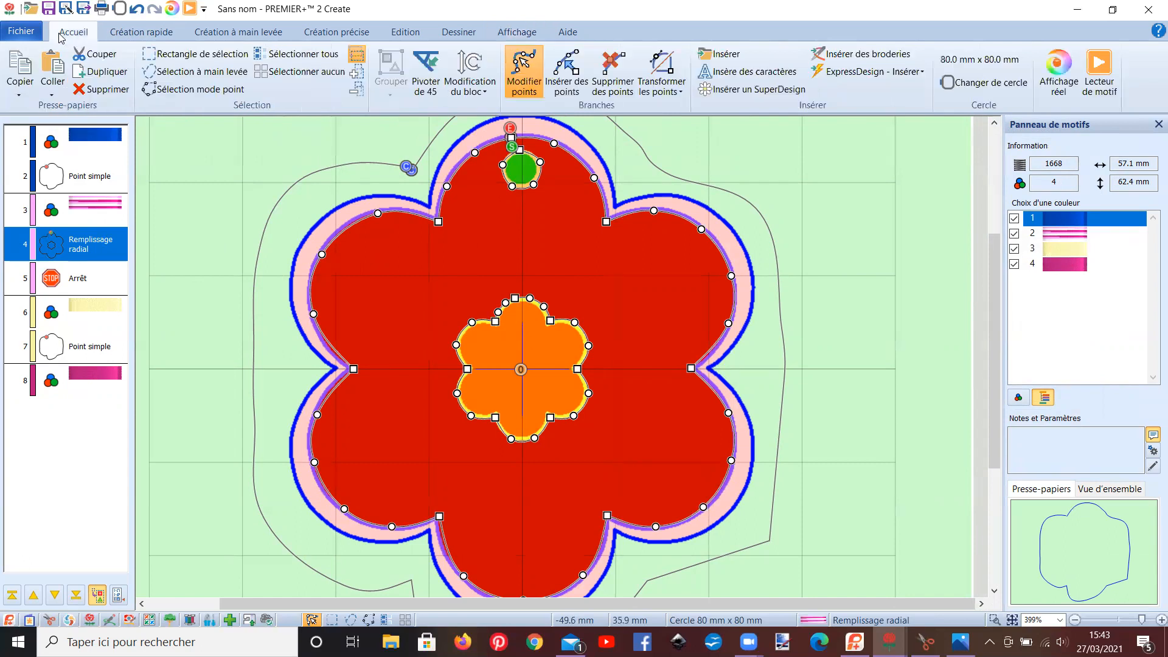
left_click(20, 66)
left_click(48, 75)
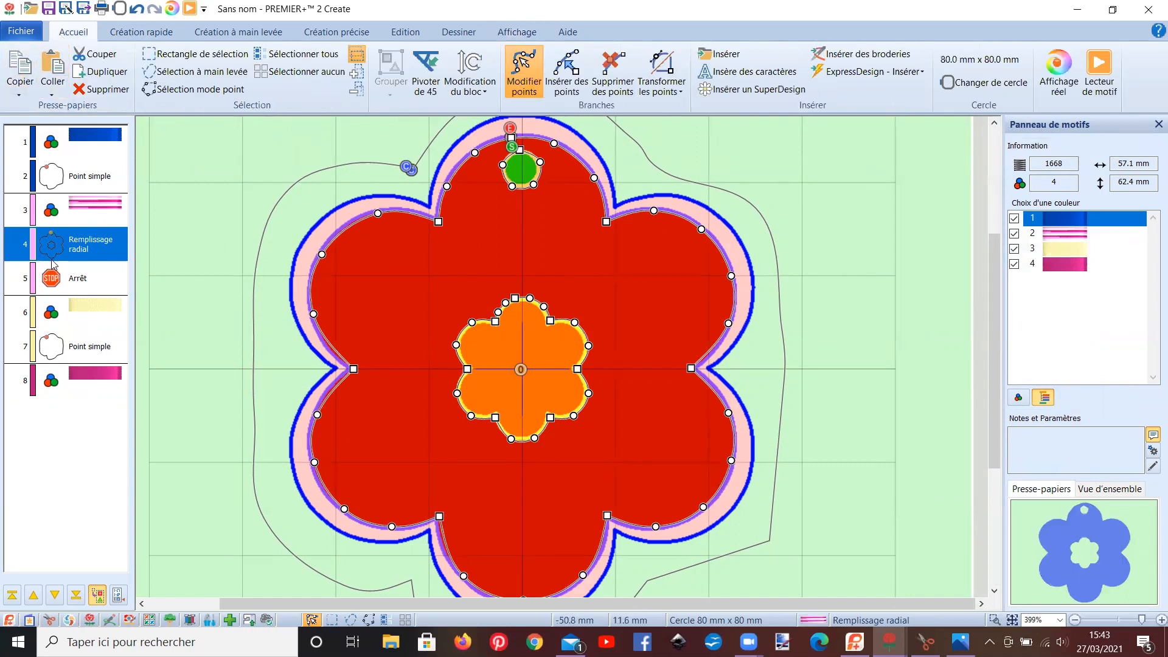
left_click_drag(67, 284, 72, 447)
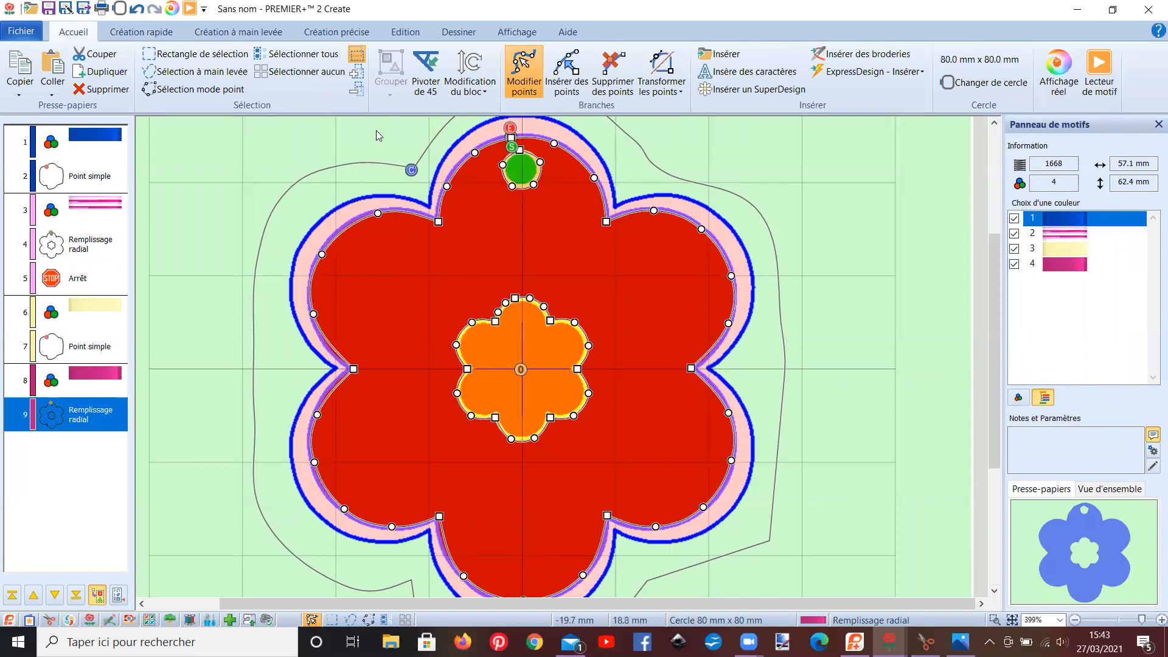
Return to the 3D display and change the copied petal object to no fill with a triple-stitch line (Point triple).
left_click(516, 34)
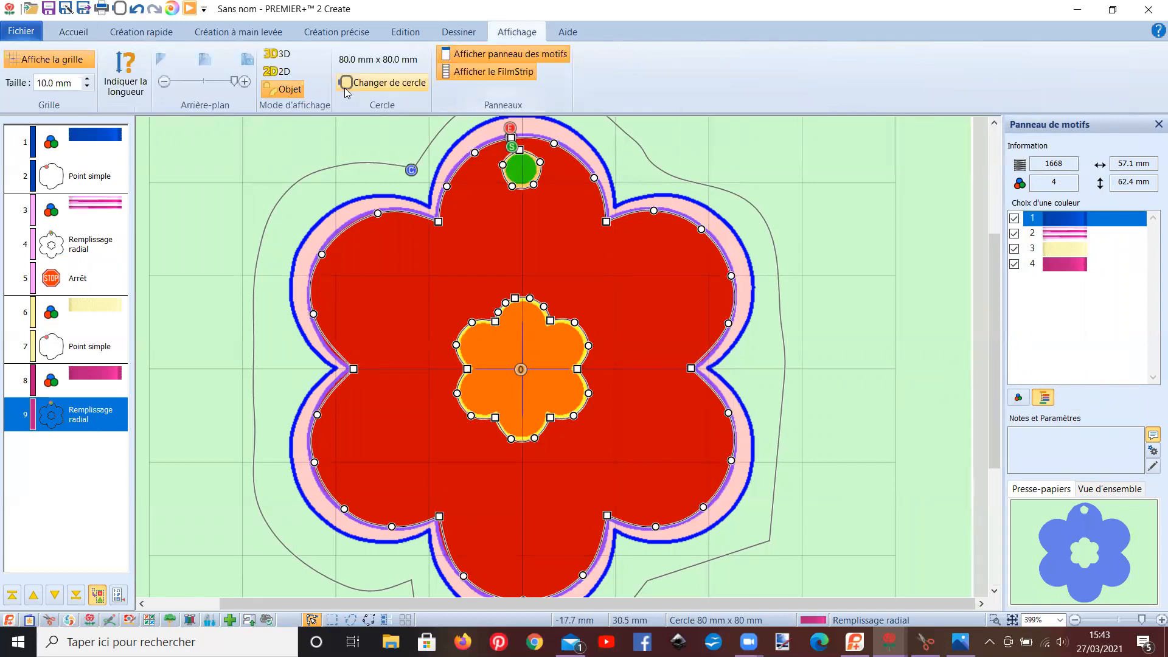
left_click(281, 53)
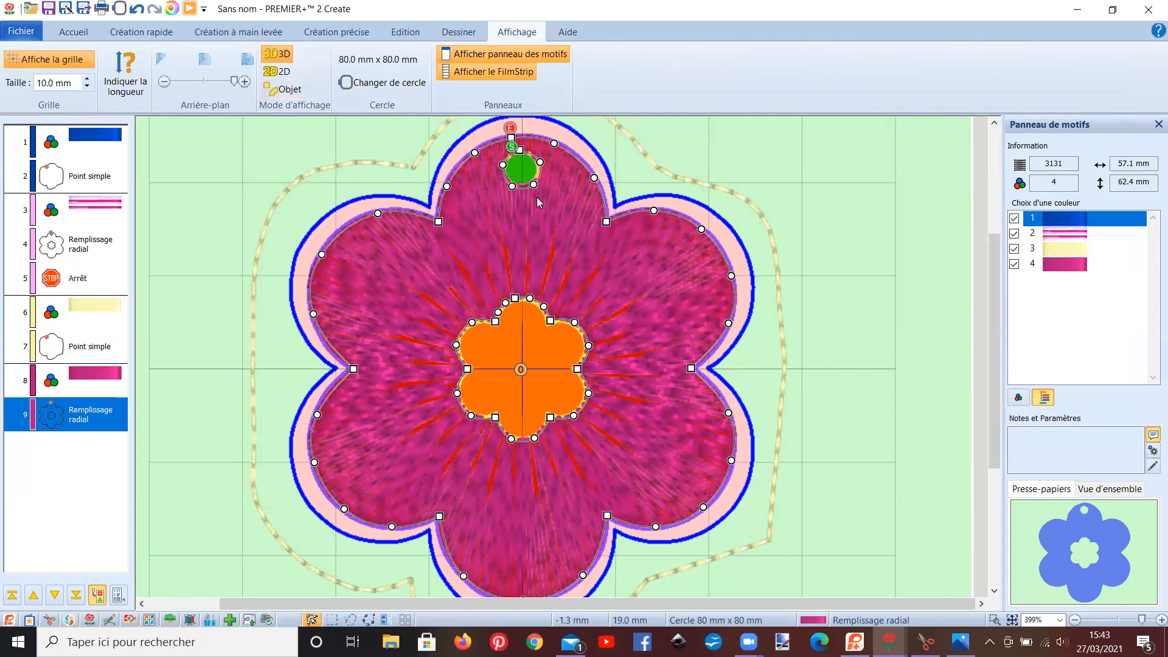
right_click(86, 417)
left_click(115, 367)
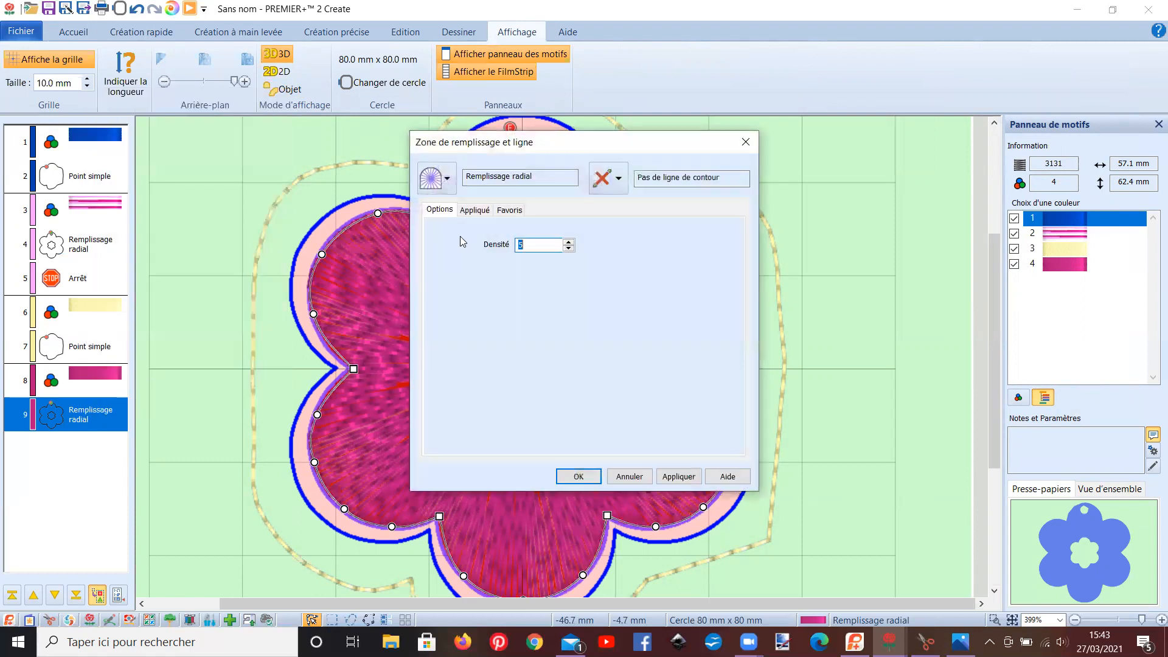
left_click(436, 179)
left_click(448, 207)
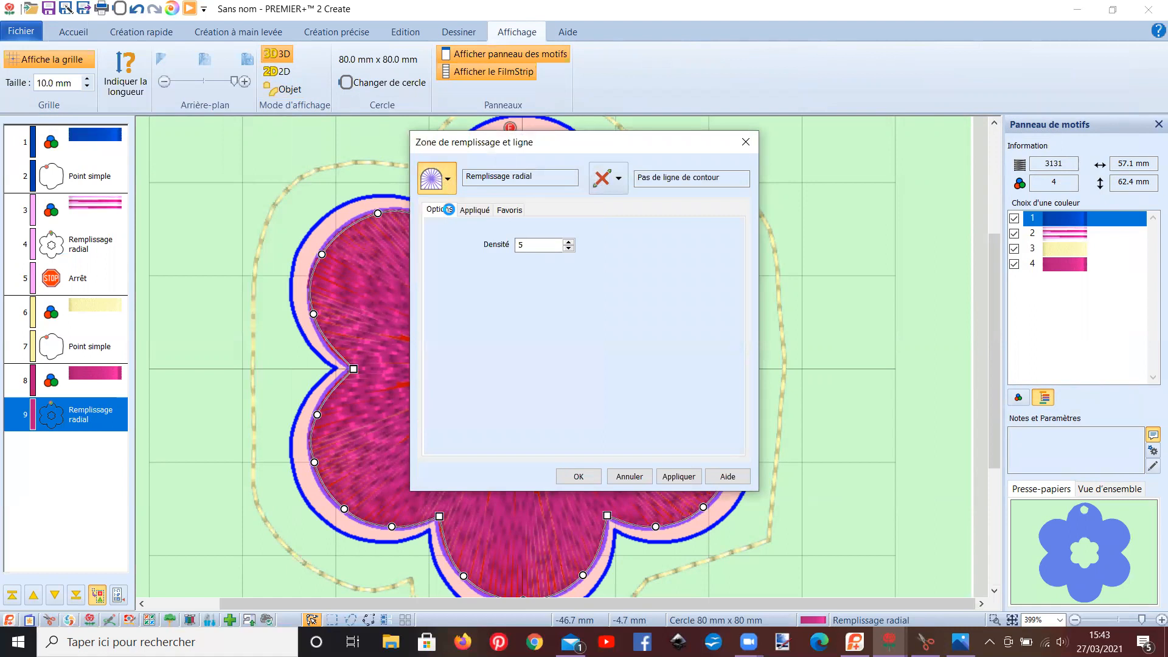
left_click(620, 185)
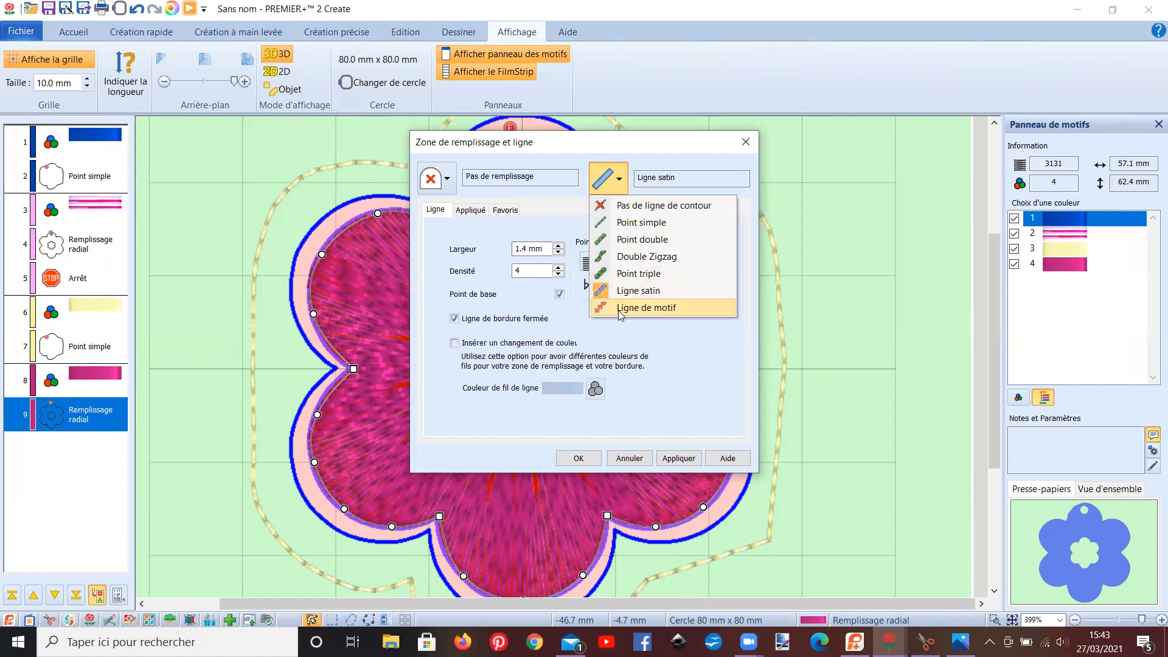
left_click(623, 276)
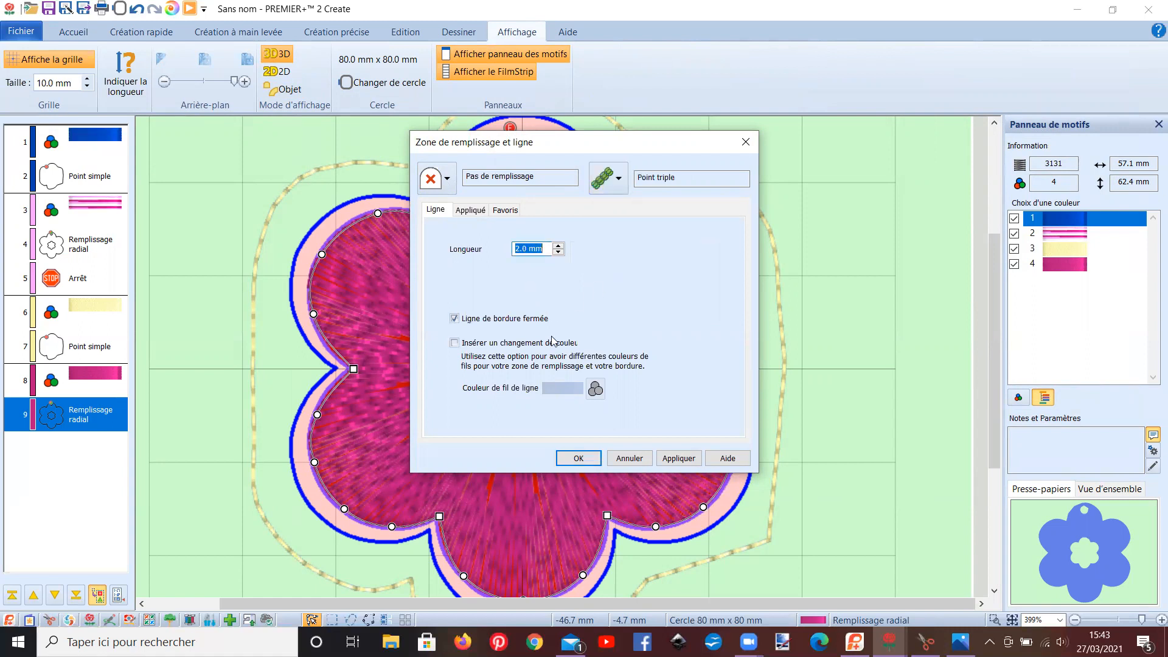
left_click(567, 458)
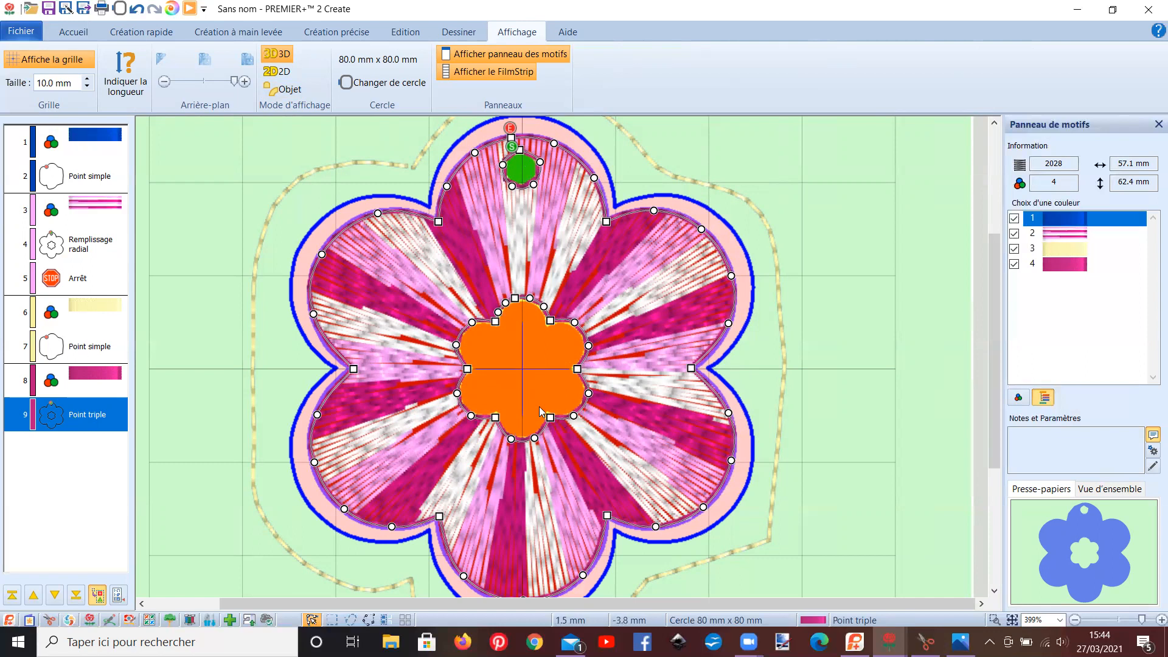
Insert a colour change to thread SpNL5-2 Yellow ExtraGlow after the triple-stitch petal outline.
right_click(106, 413)
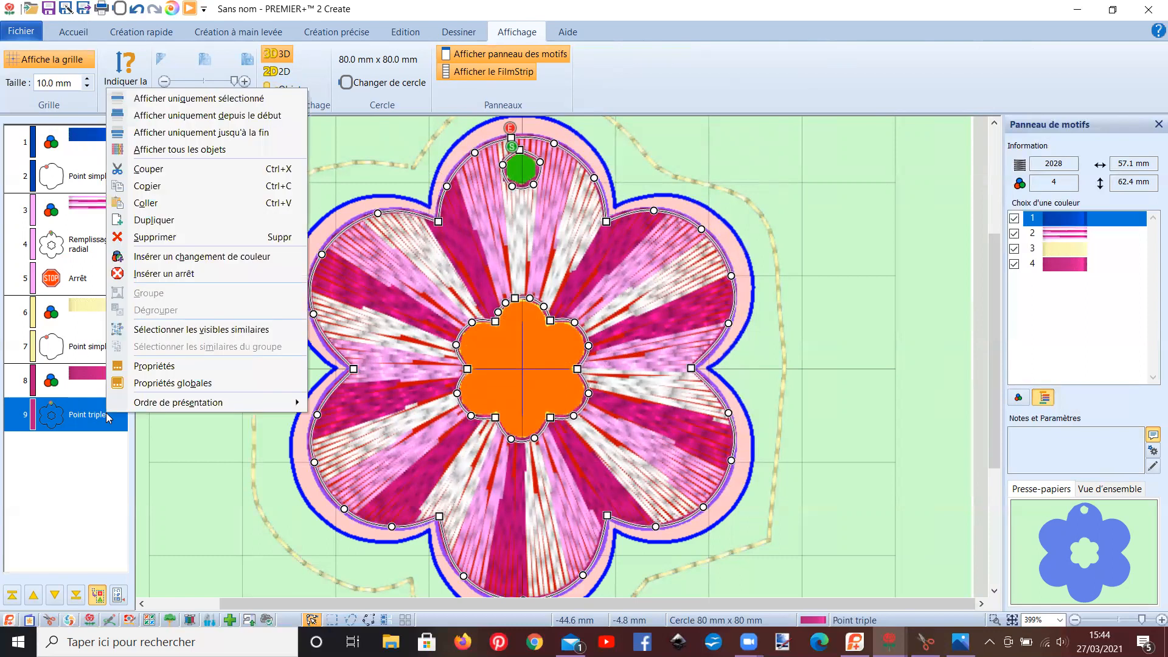
left_click(231, 254)
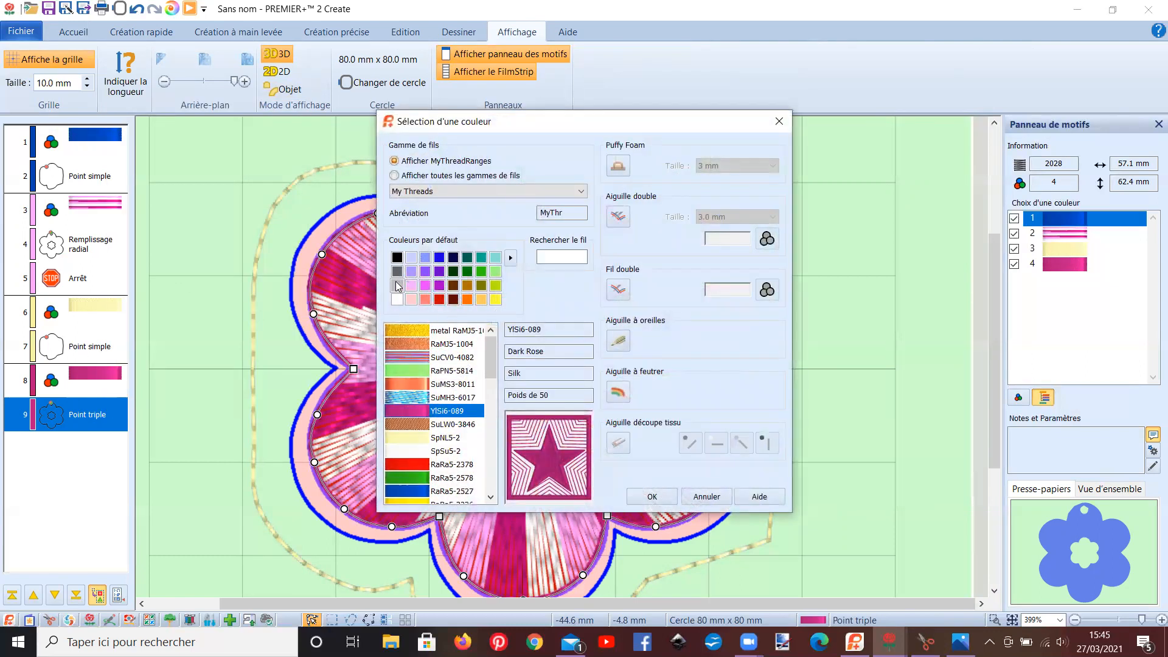
left_click(456, 437)
left_click(640, 503)
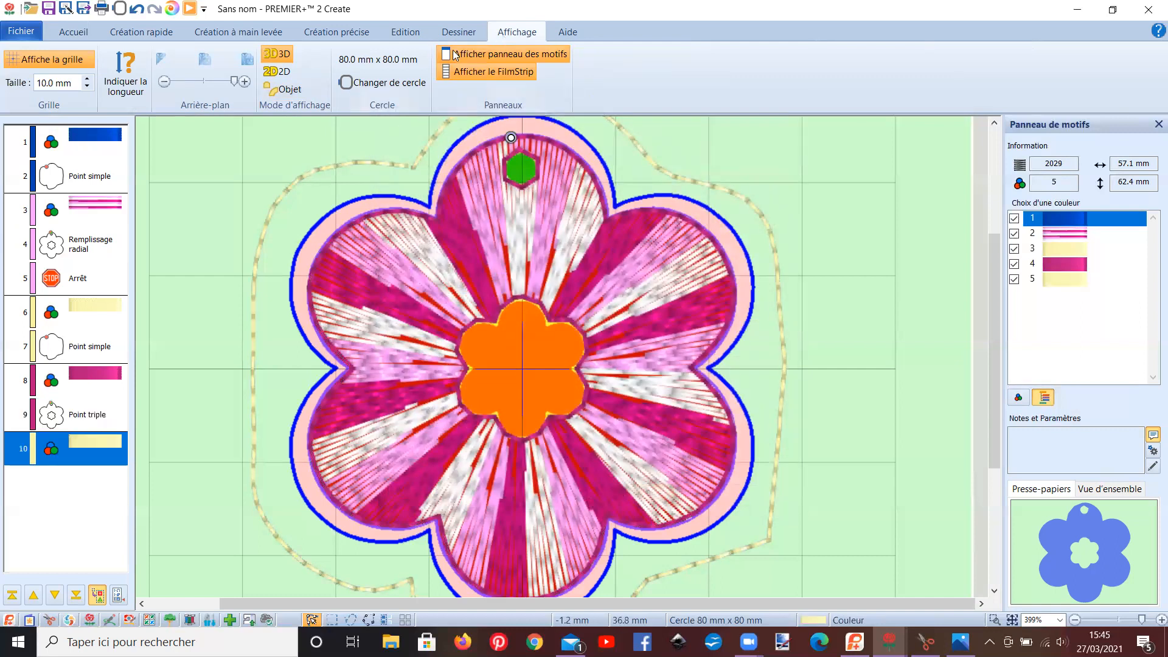
In object display mode, outline the green hole in simple stitch with QuickStitch, using colour tolerance 10 and the low point count (Bas).
left_click(290, 91)
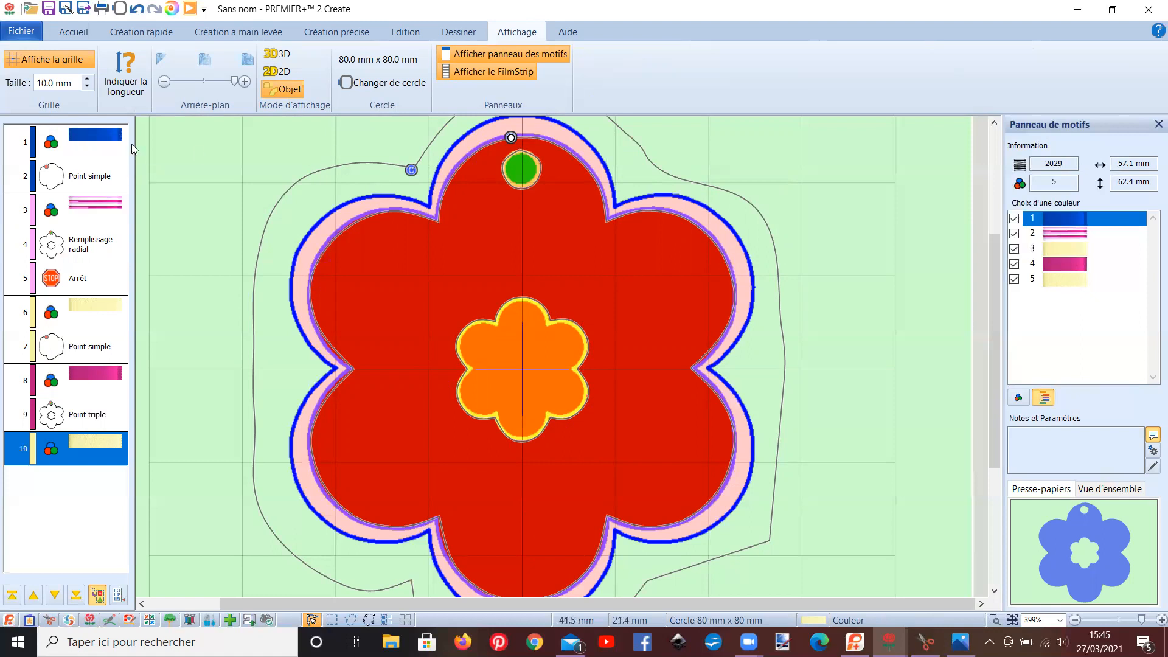
left_click(122, 34)
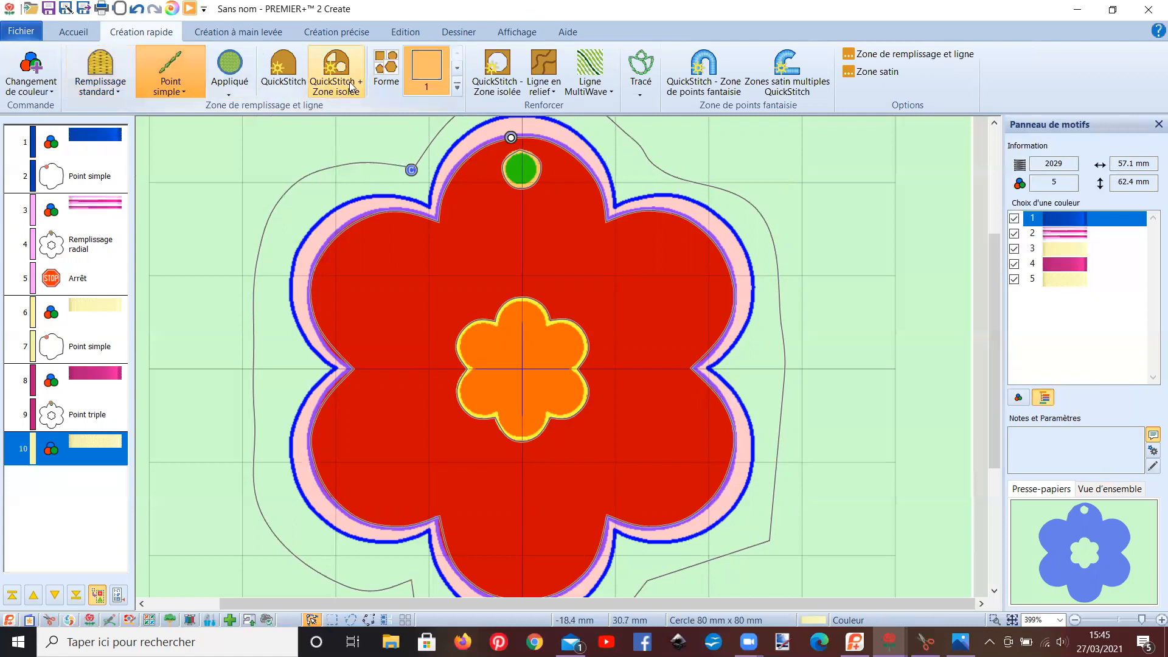
left_click(291, 84)
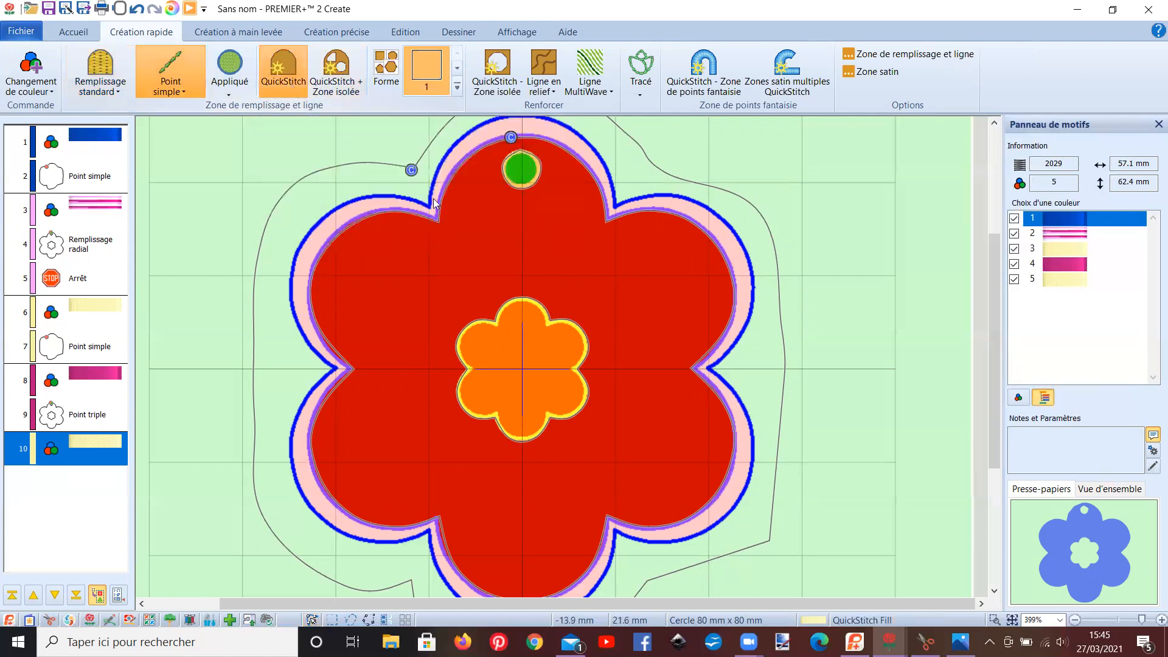
scroll(537, 222, "up", 1)
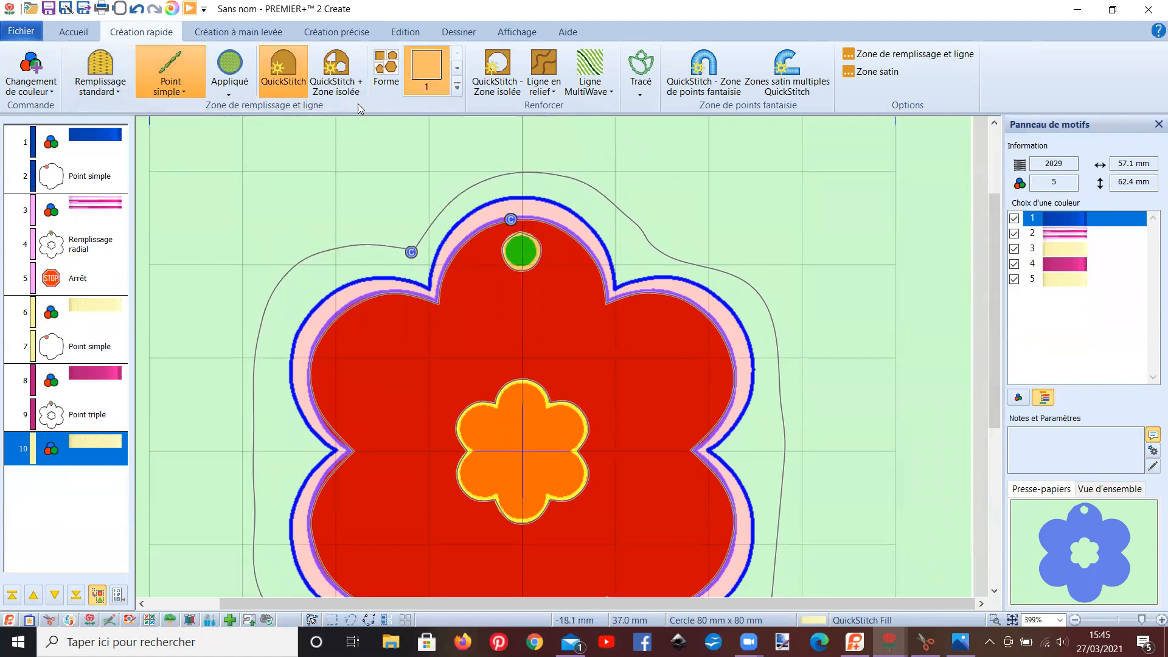
left_click(518, 254)
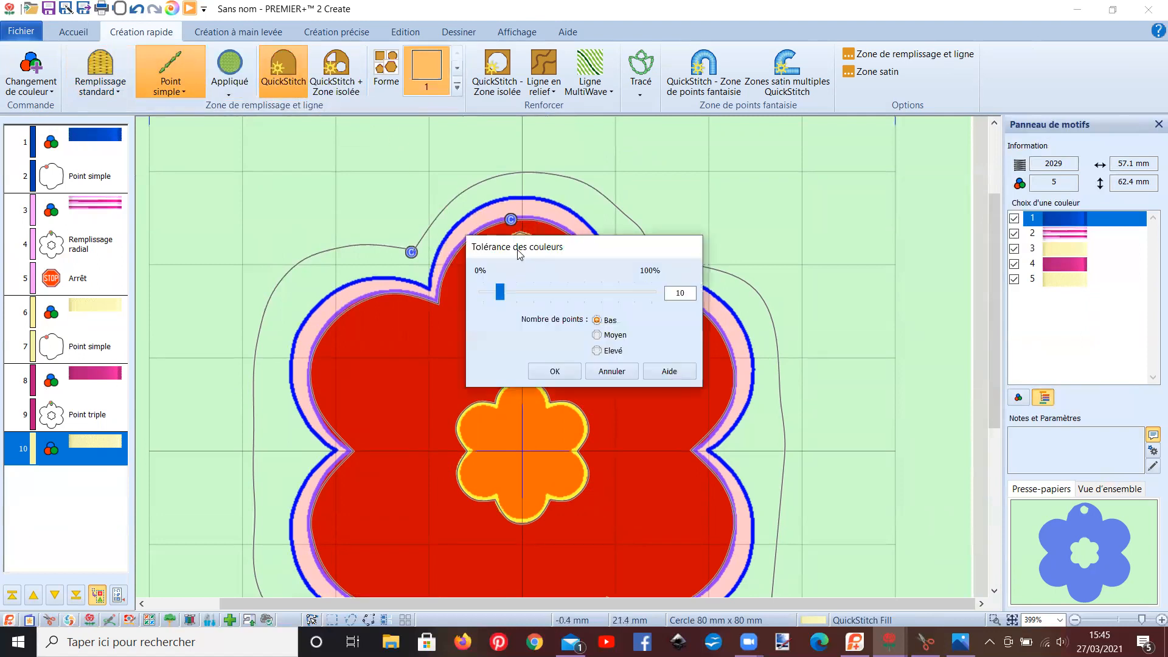
left_click(546, 370)
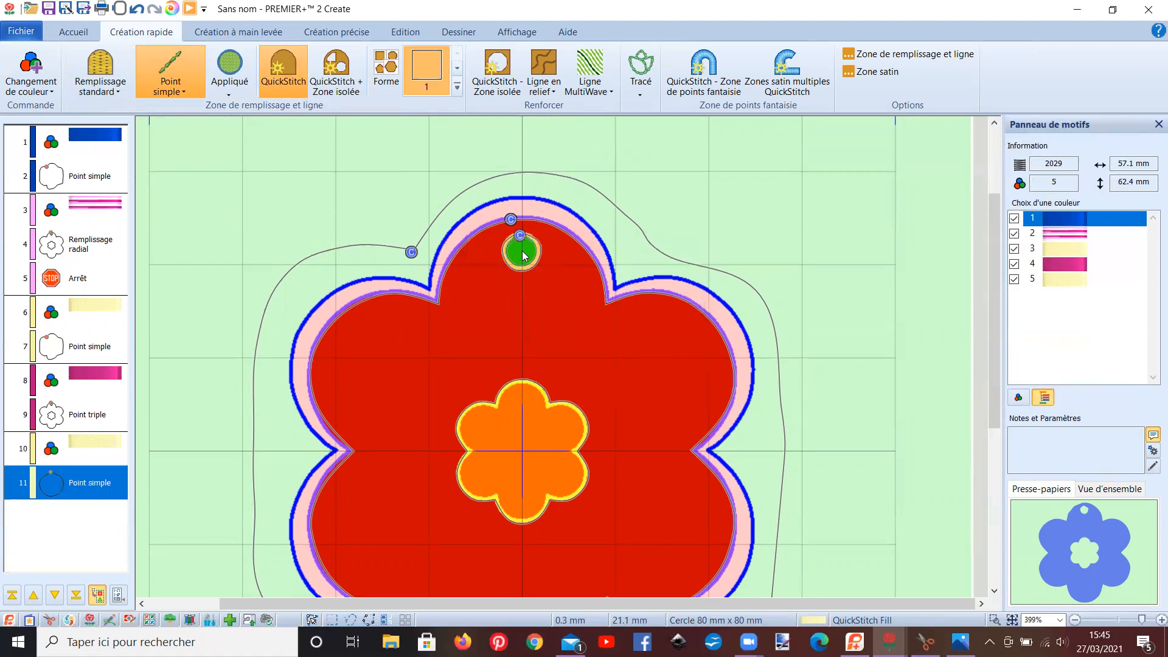
Outline the orange centre flower in simple stitch with QuickStitch at colour tolerance 10 and low point count, and return to 3D display.
left_click(522, 418)
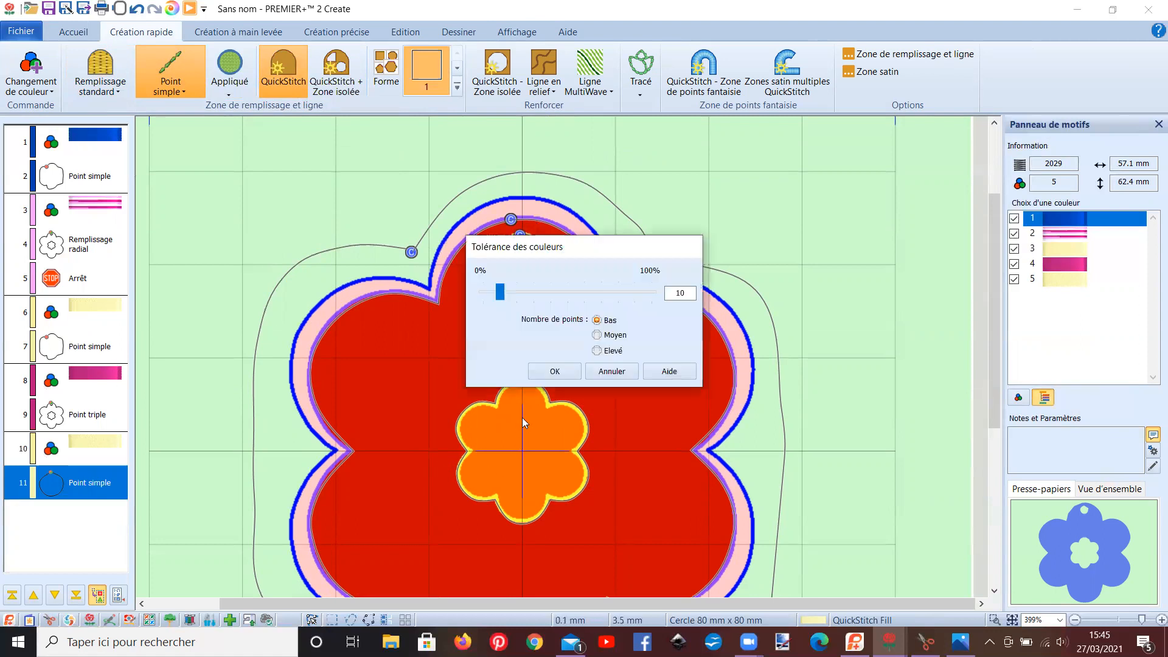
left_click(554, 372)
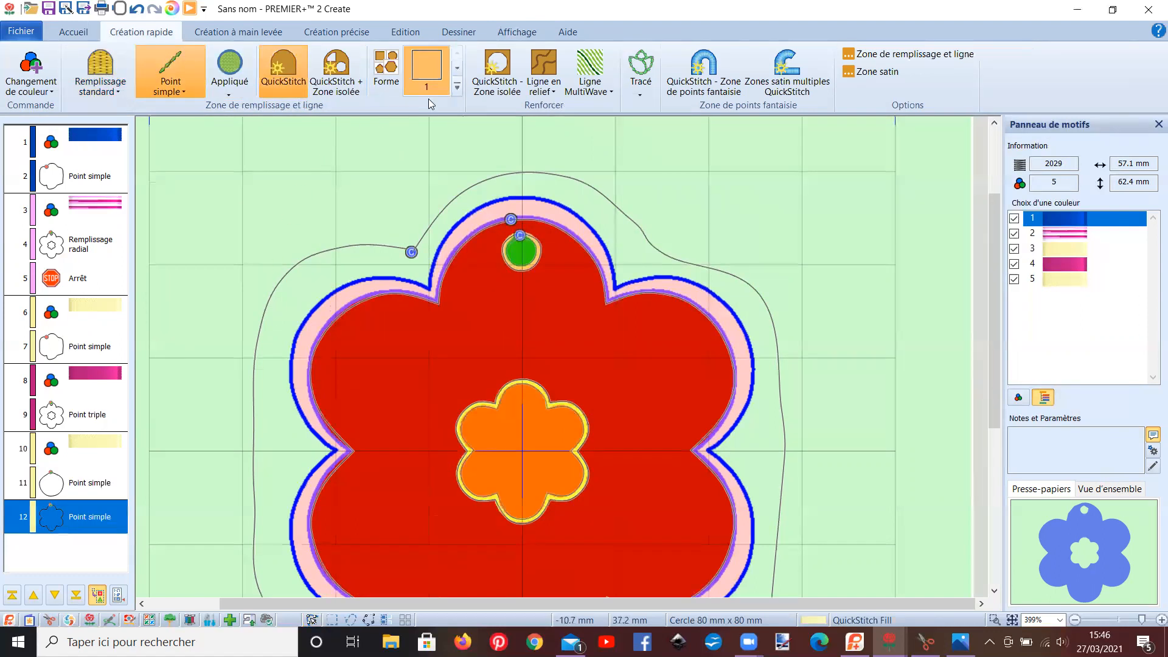
left_click(508, 36)
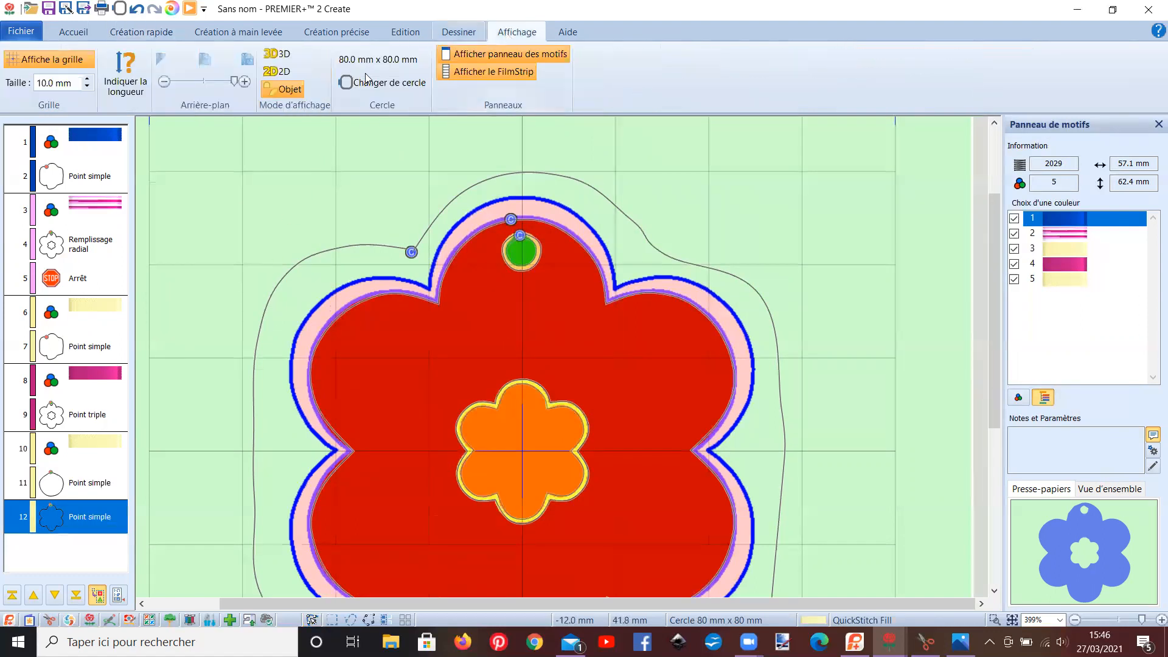
left_click(287, 56)
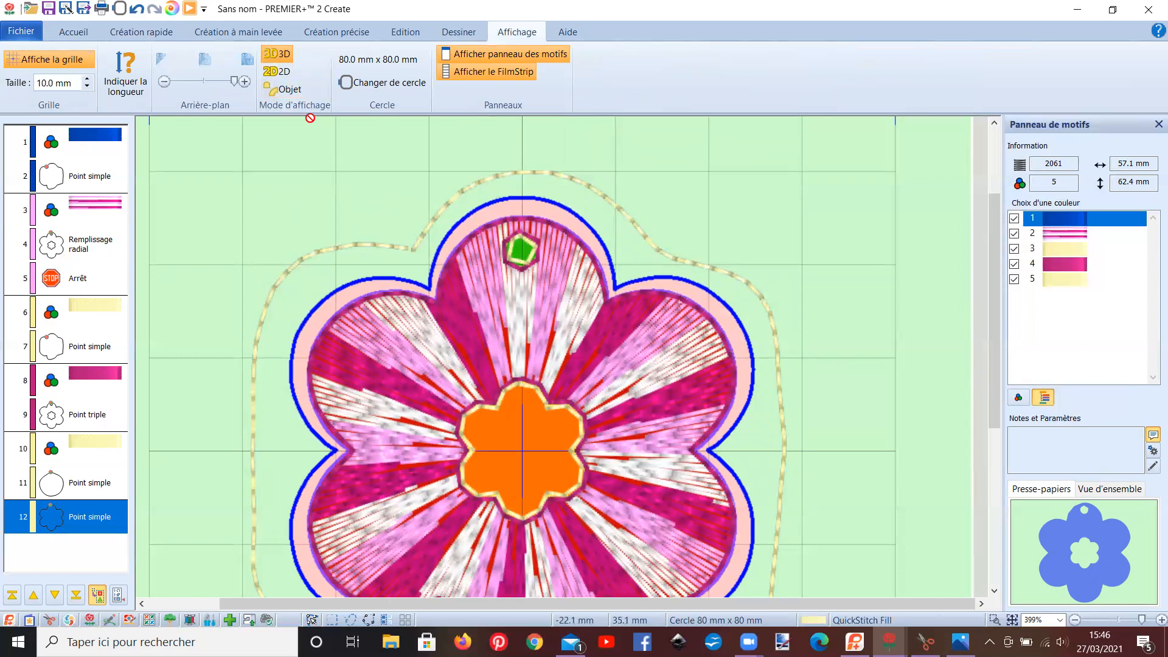
Select the simple-stitch outline of the green hole and convert its two lower curve points to straight points.
left_click(74, 484)
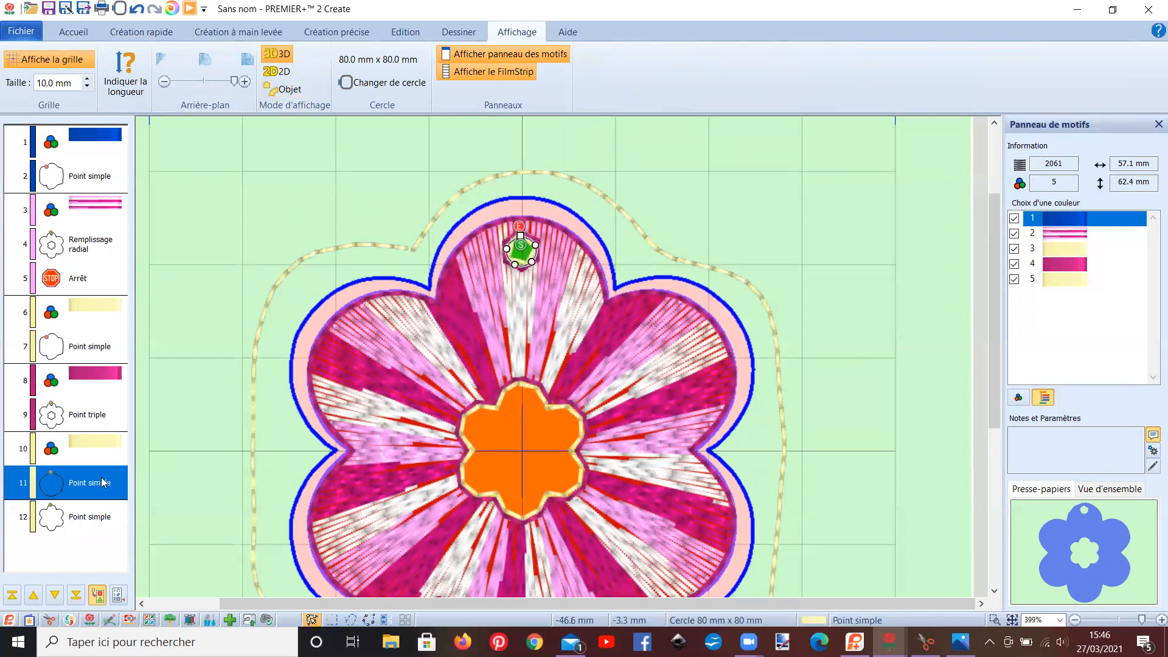
scroll(555, 390, "up", 5)
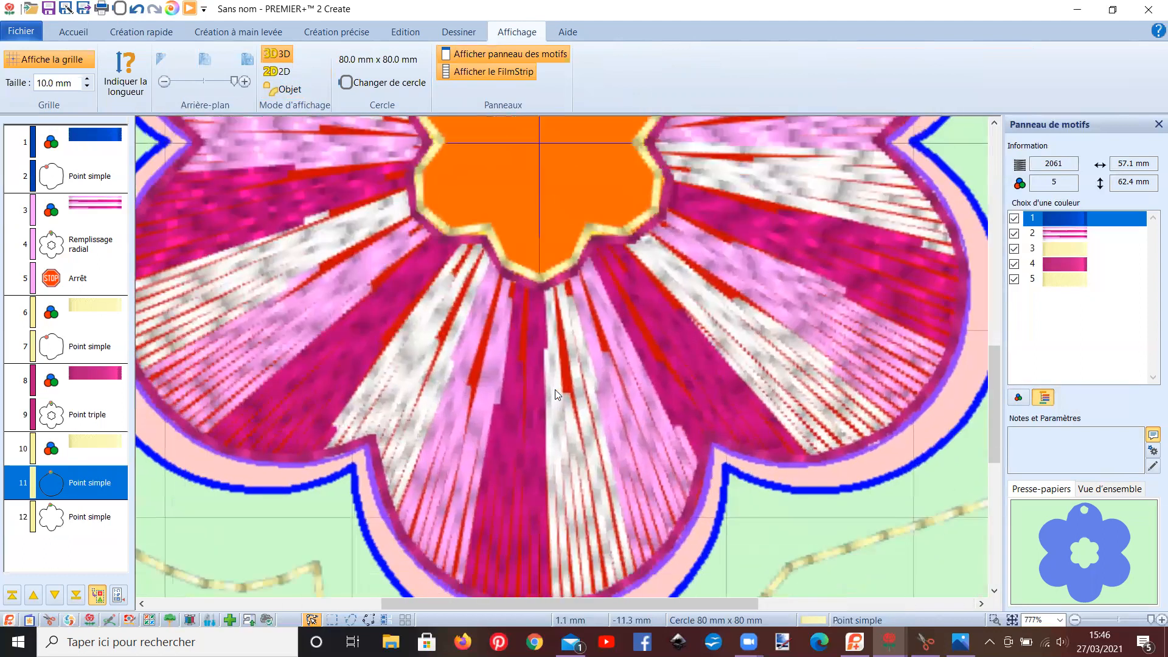
scroll(555, 390, "up", 5)
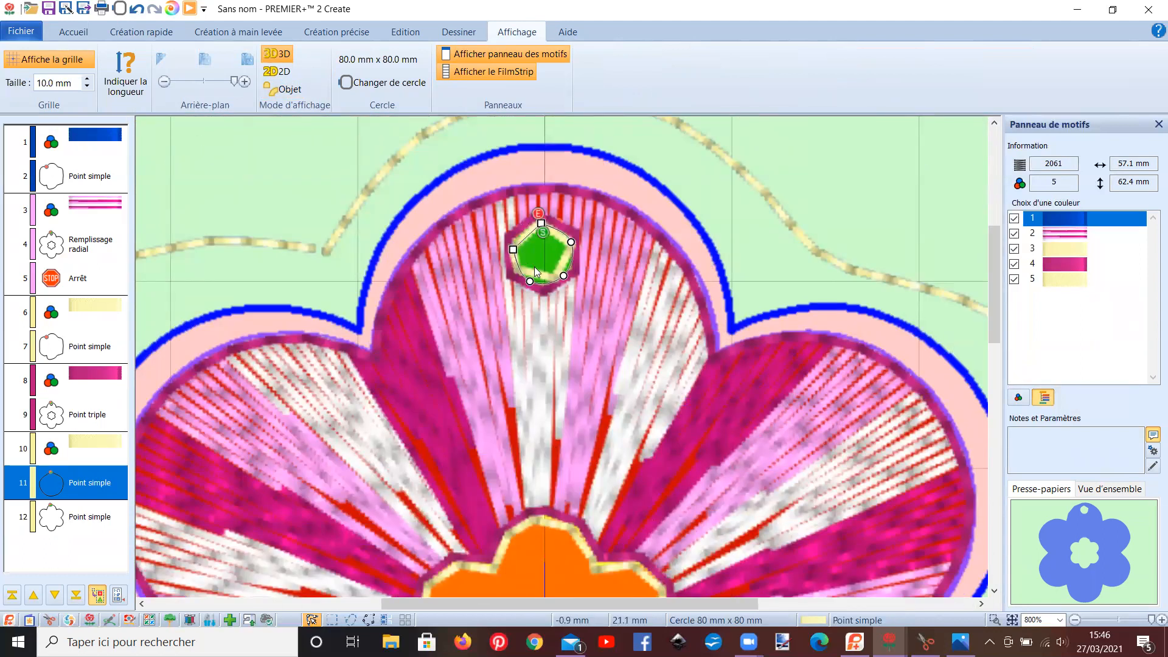
left_click(564, 276)
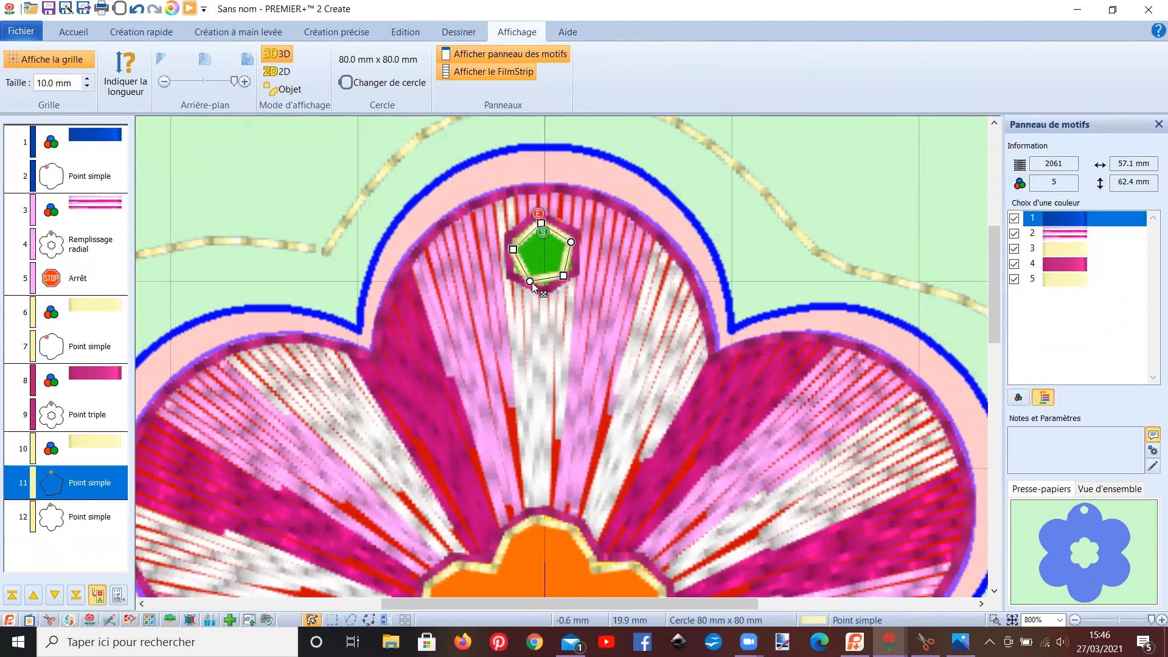
left_click(531, 281)
Insert three extra points along the lower part of the green hole's simple-stitch outline.
left_click(81, 33)
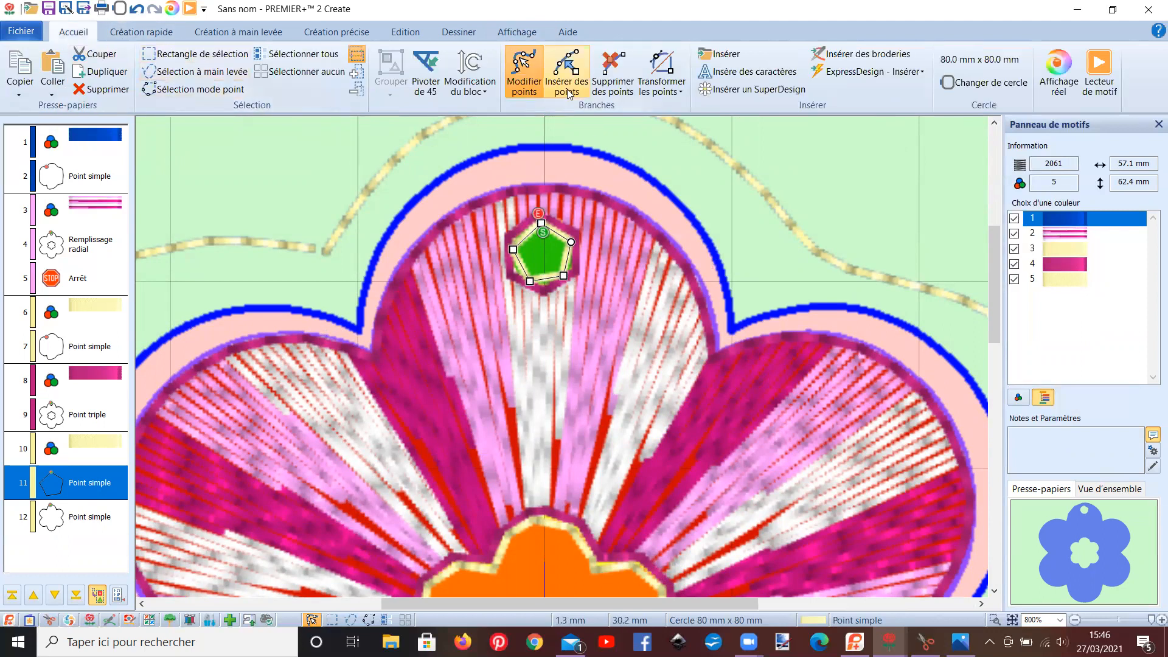
left_click(567, 71)
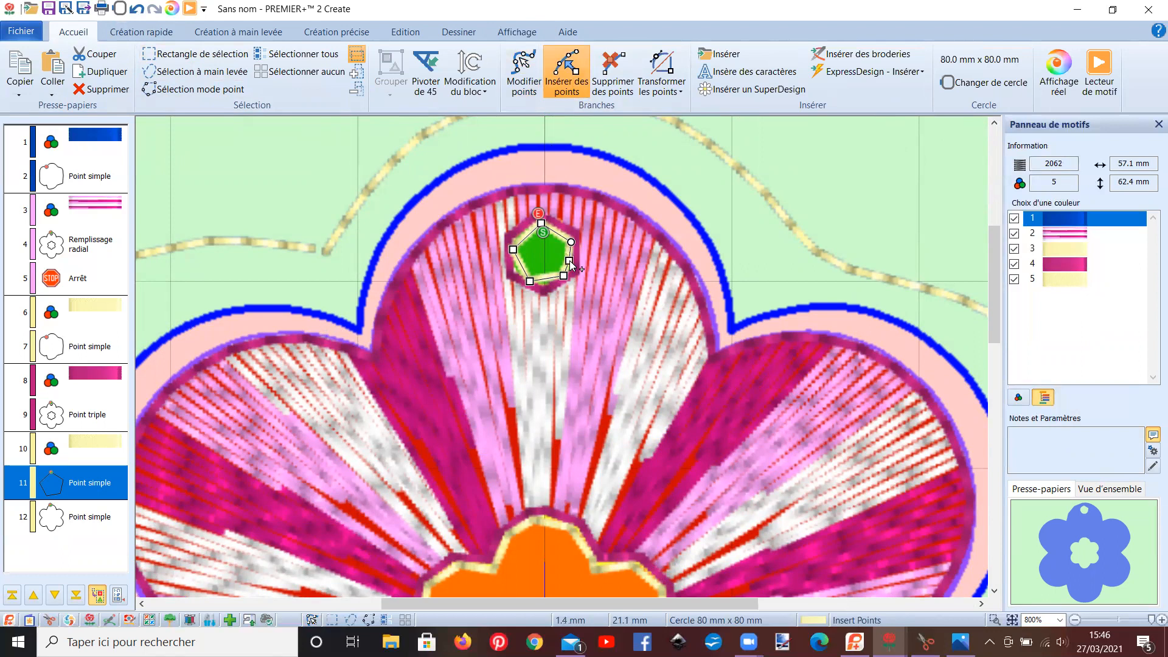
left_click(545, 282)
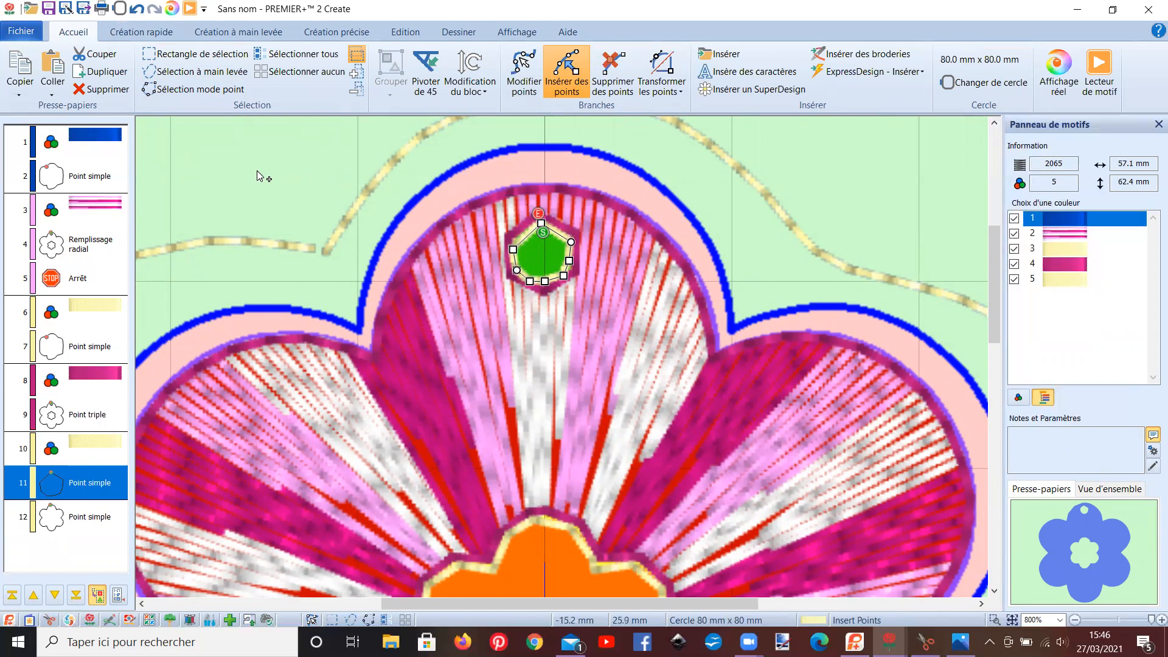
key("Escape")
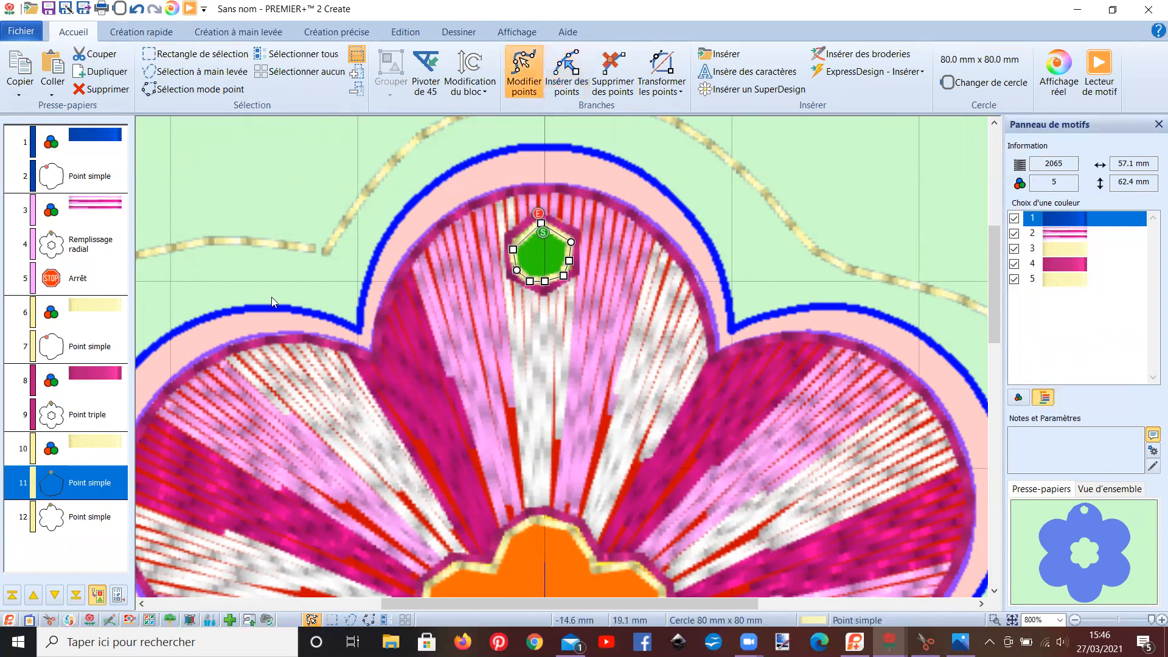
Insert a colour change to thread RaRa5-2213 Yellow after the simple-stitch outline of the centre flower.
scroll(271, 297, "down", 3)
scroll(273, 297, "up", 2)
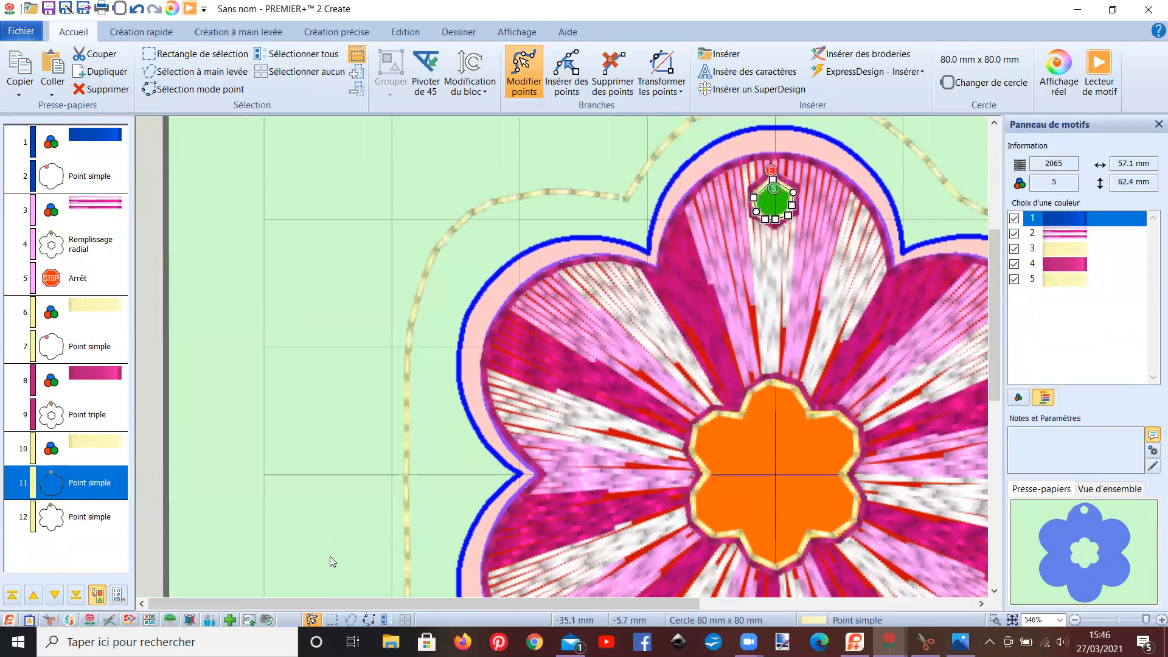
left_click_drag(331, 603, 451, 603)
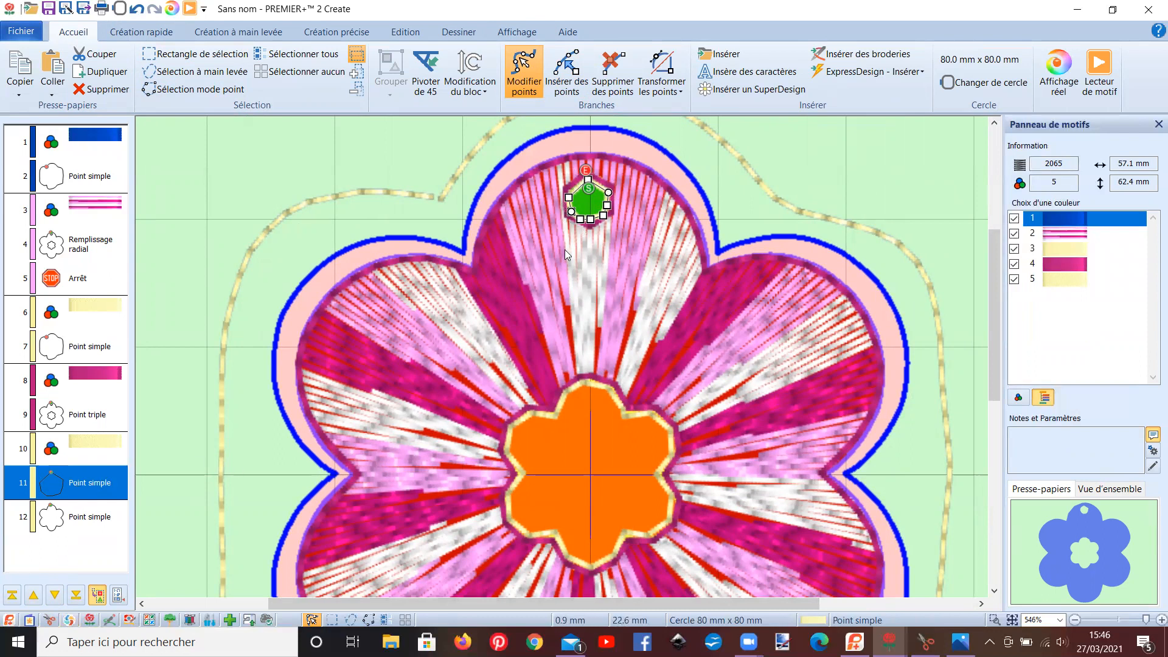
left_click(78, 519)
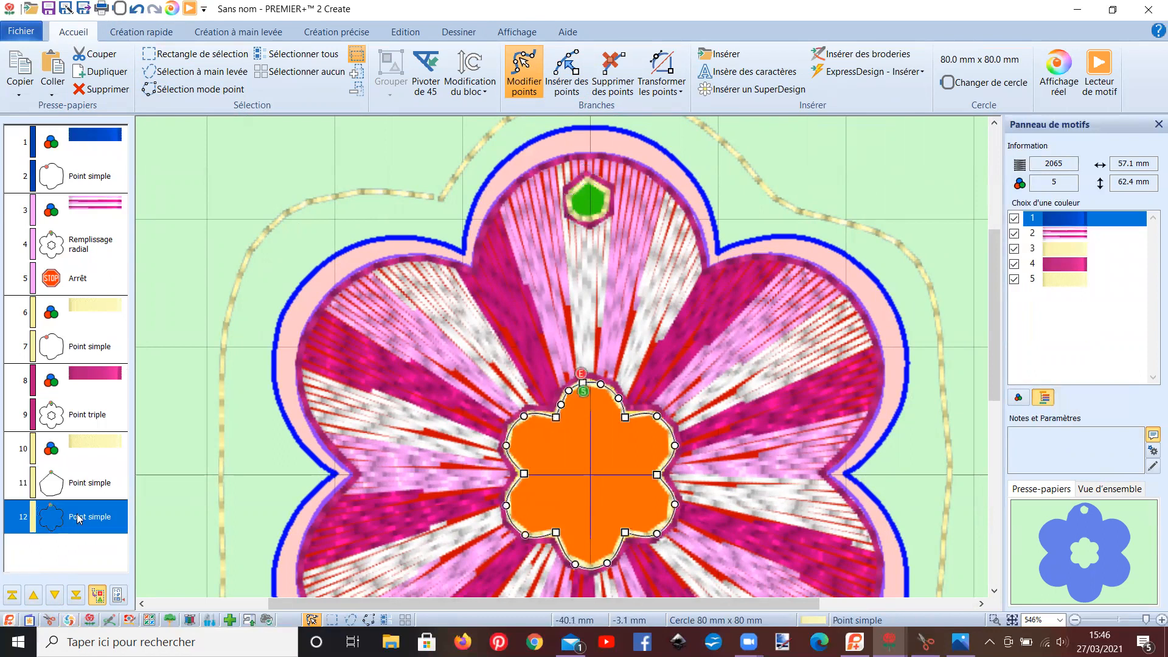
right_click(78, 519)
left_click(169, 359)
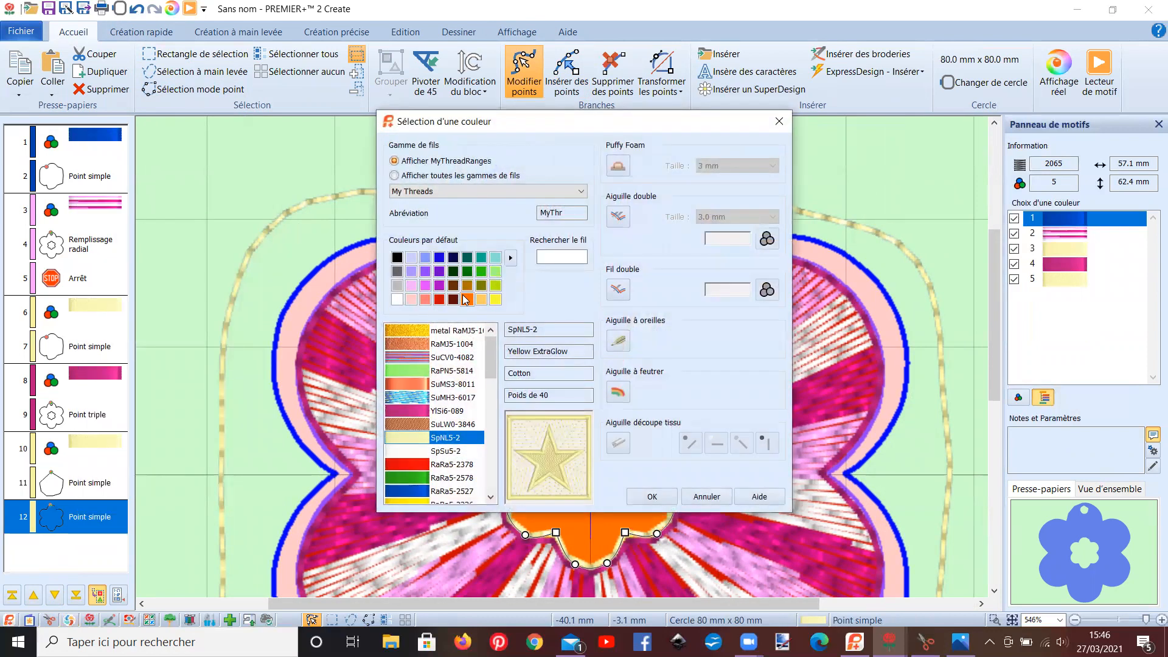
left_click(468, 299)
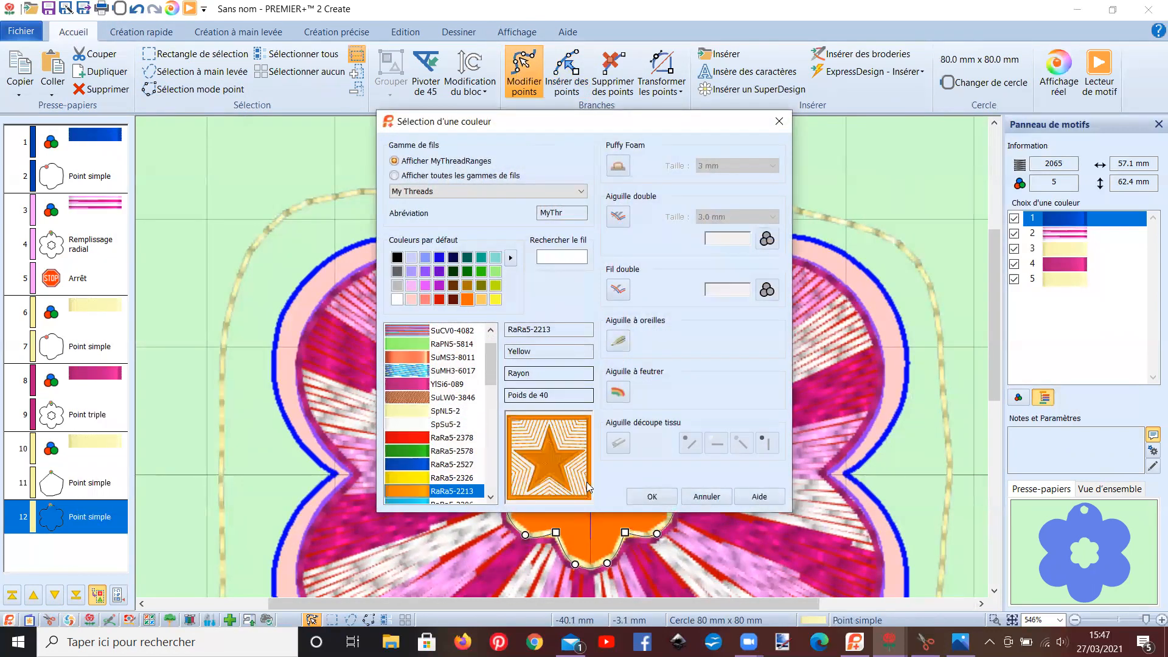
left_click(646, 496)
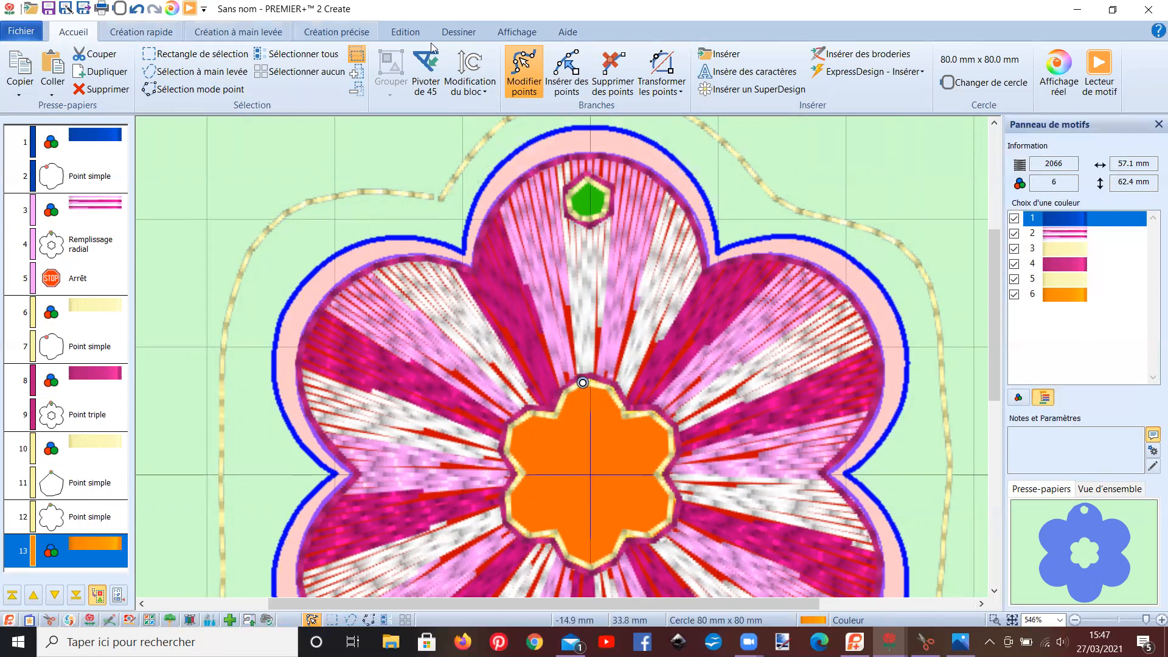
In object display mode, create a satin line on the ring around the green hole with QuickStitch, colour tolerance 10 and low point count.
left_click(525, 33)
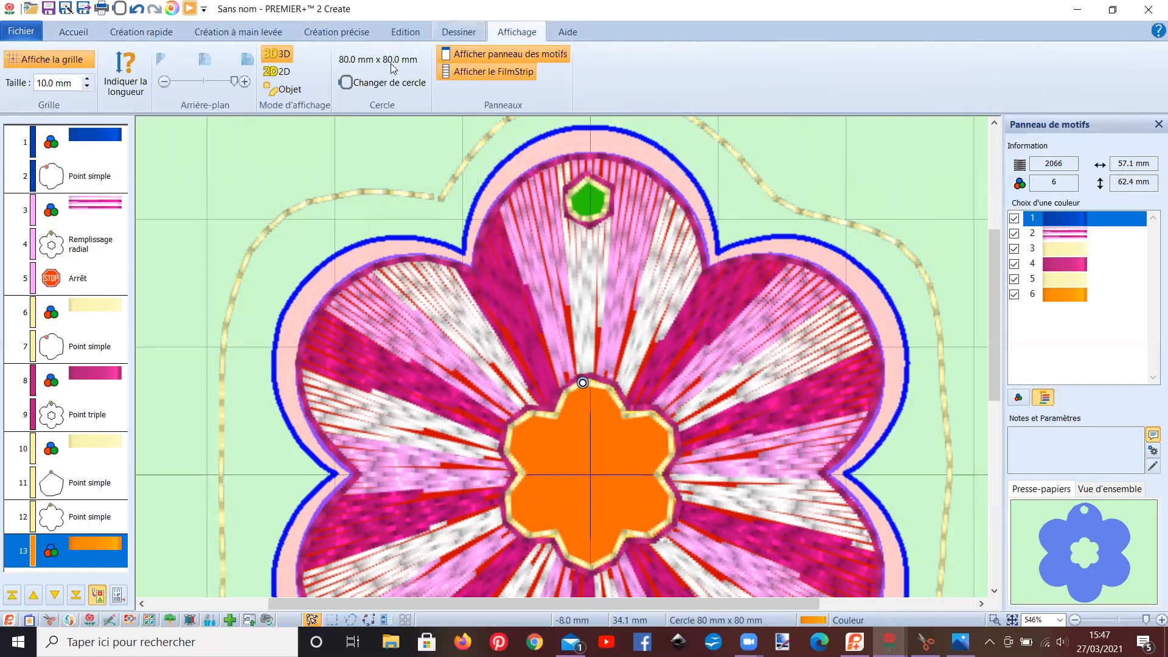
left_click(268, 90)
left_click(122, 34)
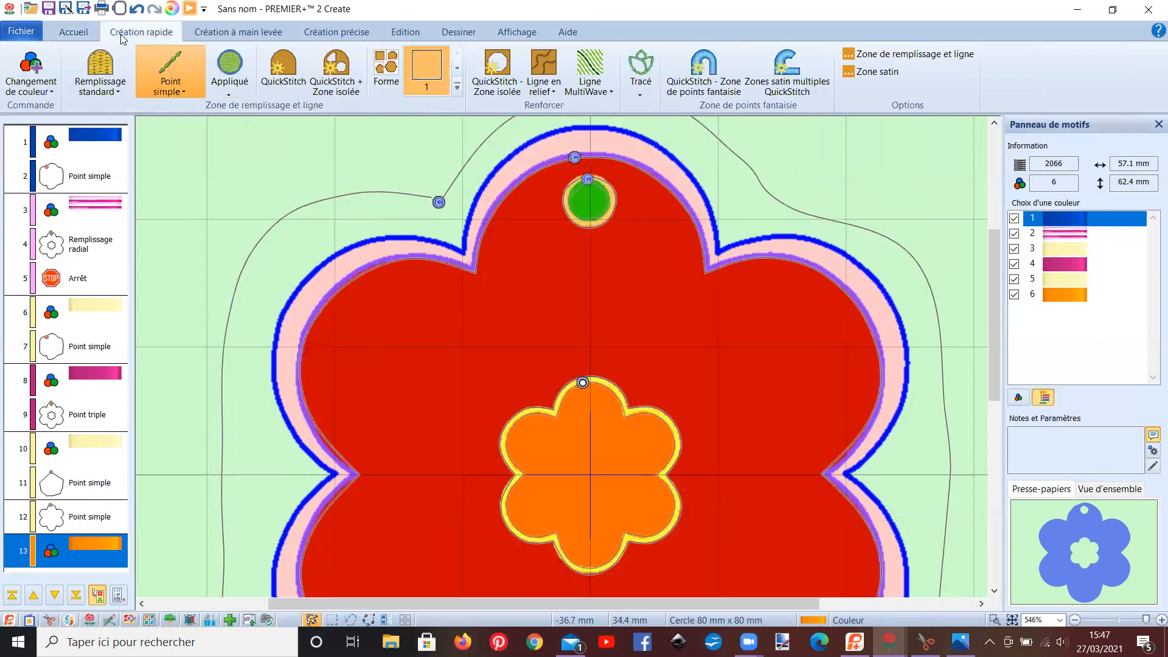
left_click(173, 89)
left_click(181, 207)
left_click(286, 75)
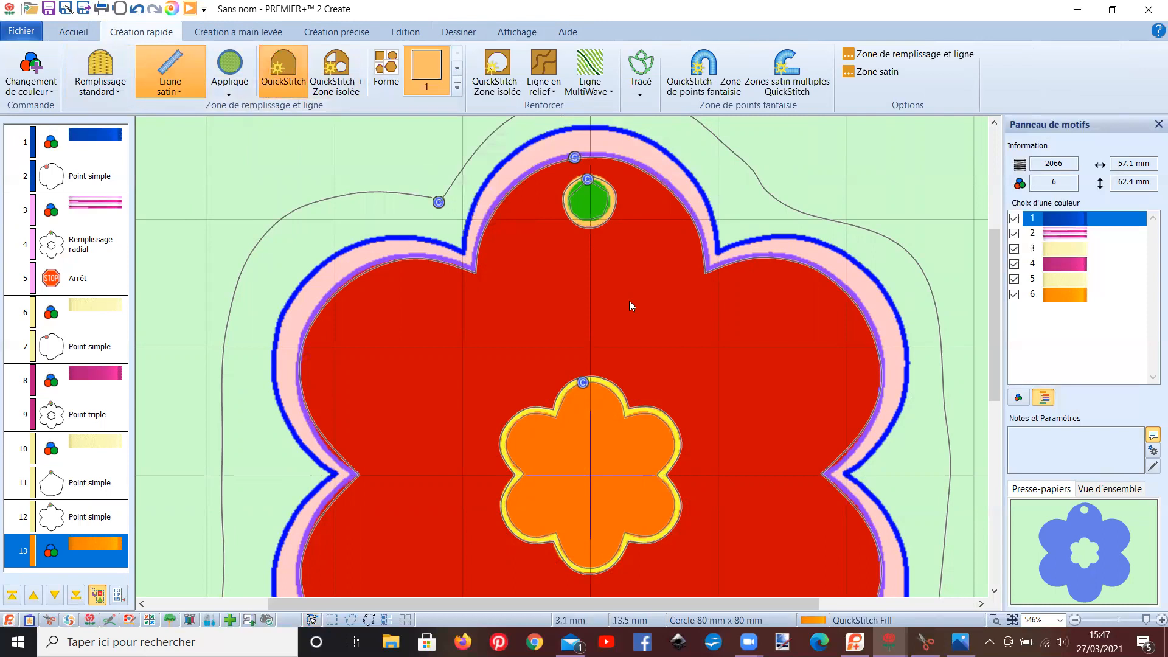
scroll(629, 300, "up", 1)
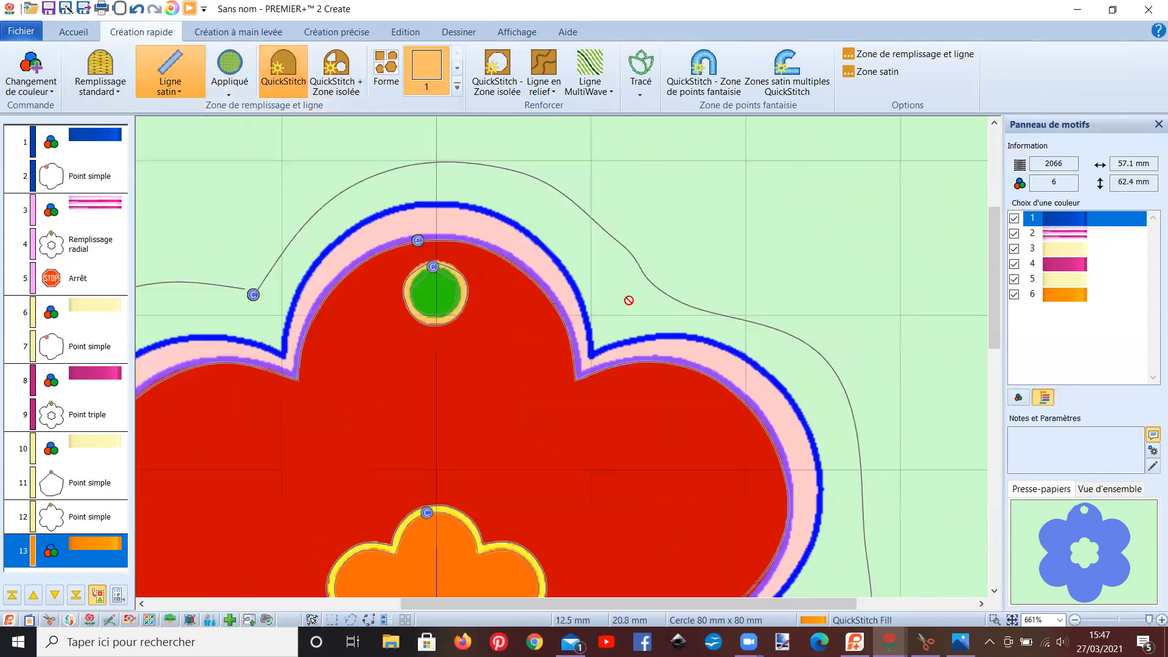
left_click(433, 320)
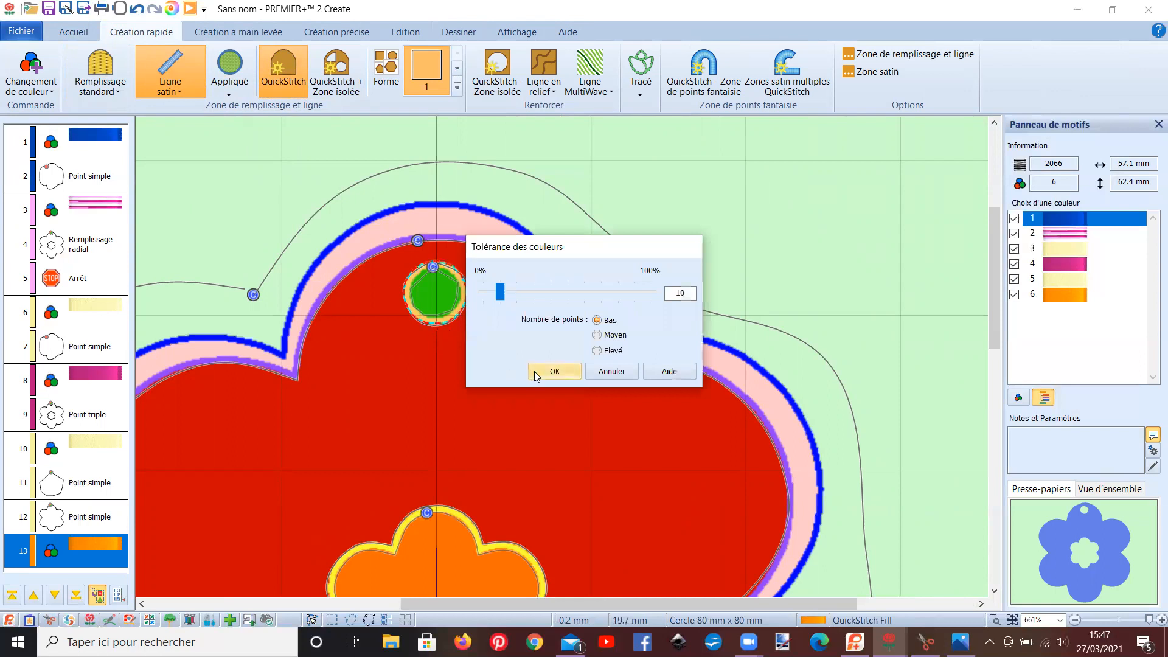
left_click(535, 371)
Create a satin line on the yellow border of the centre flower with tolerance 10 and low point count, and return to 3D display.
scroll(520, 385, "down", 1)
left_click(461, 479)
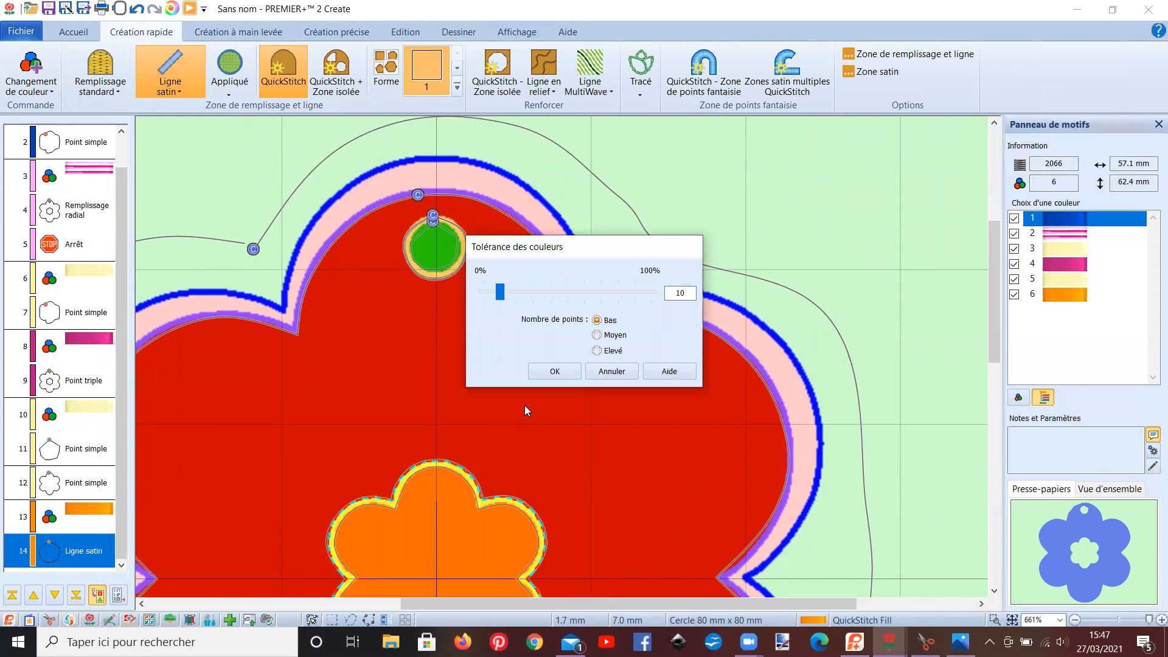
left_click(546, 372)
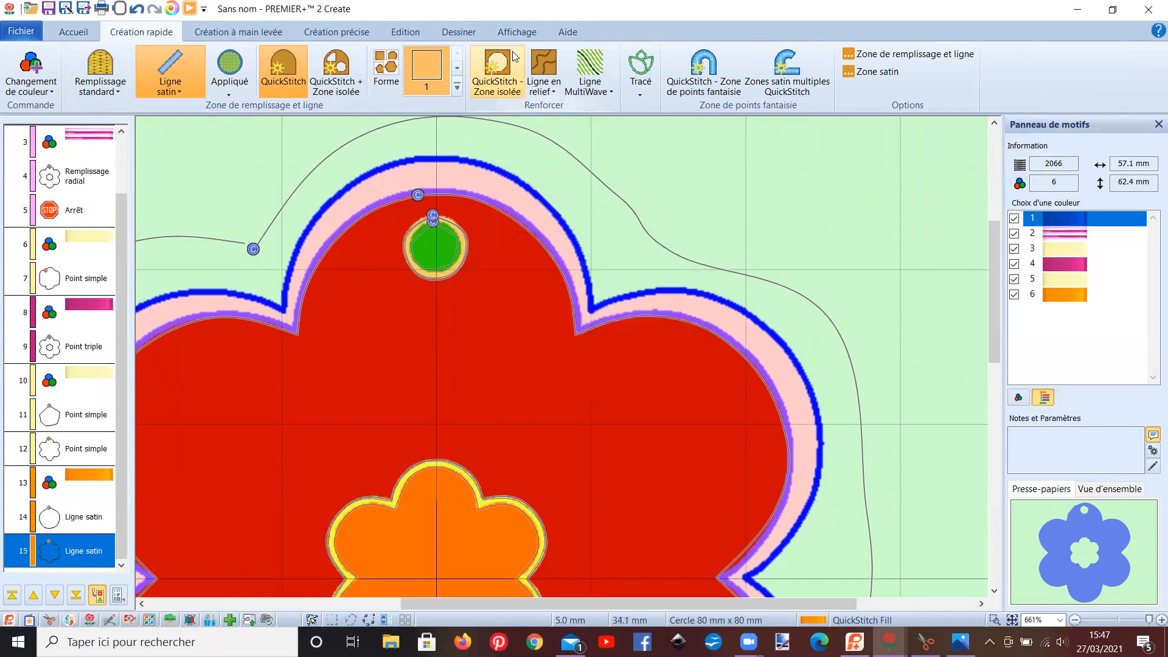
left_click(517, 31)
left_click(277, 53)
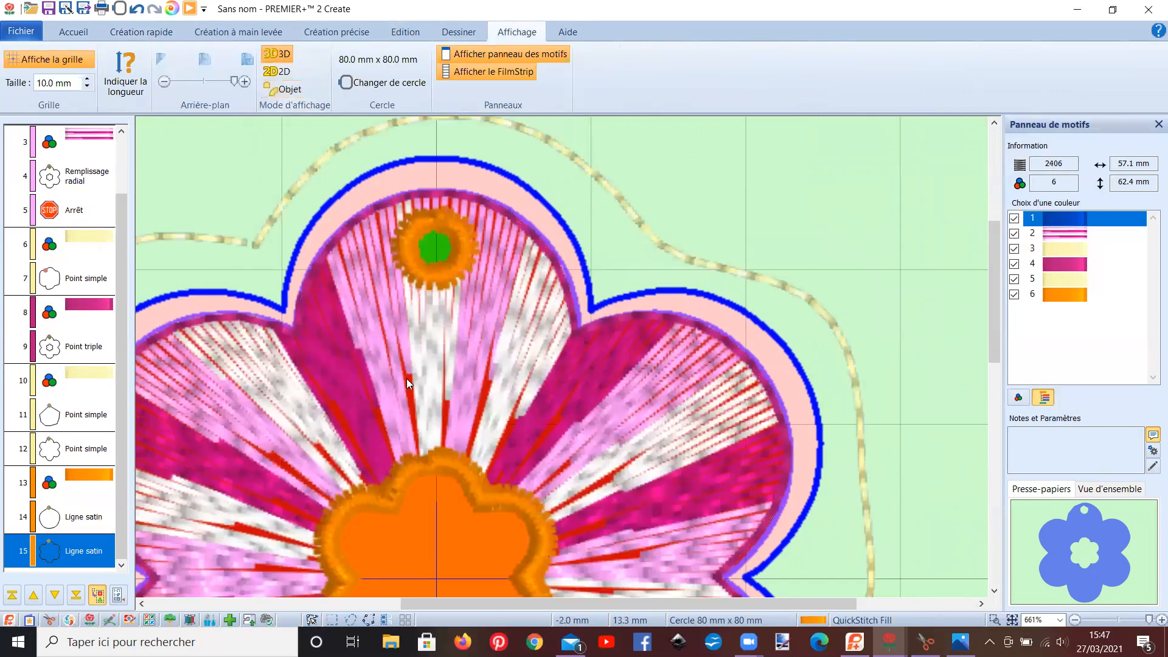
Give both satin lines square start and end points and a width of 2.0 mm.
scroll(424, 357, "down", 2)
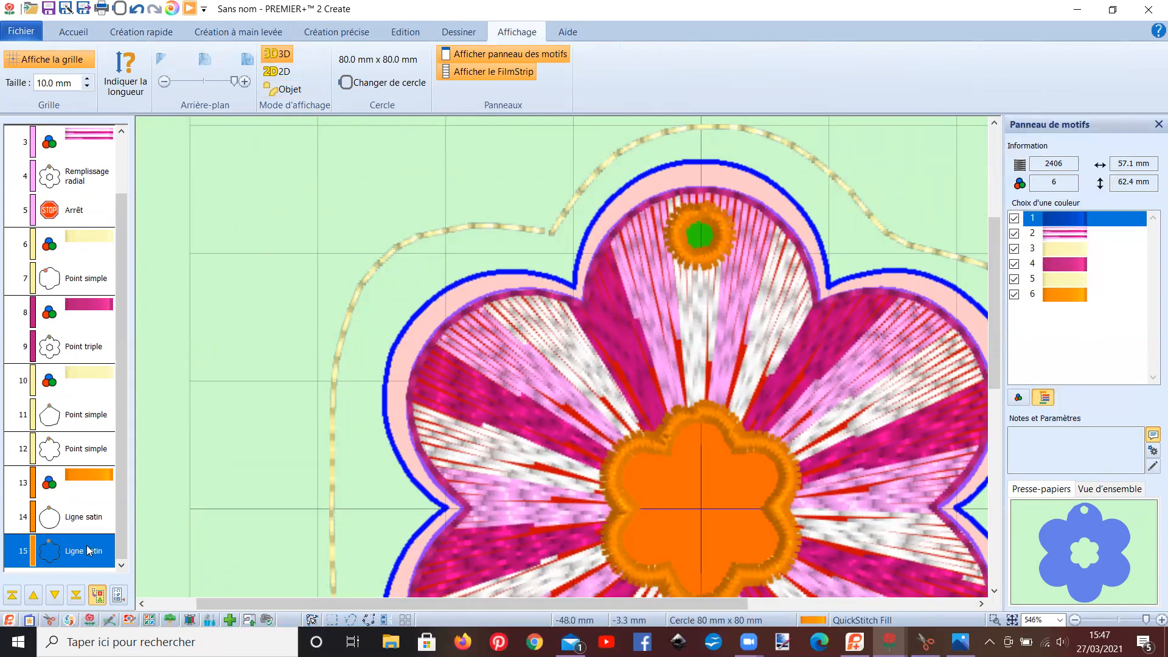
left_click(77, 522, "shift")
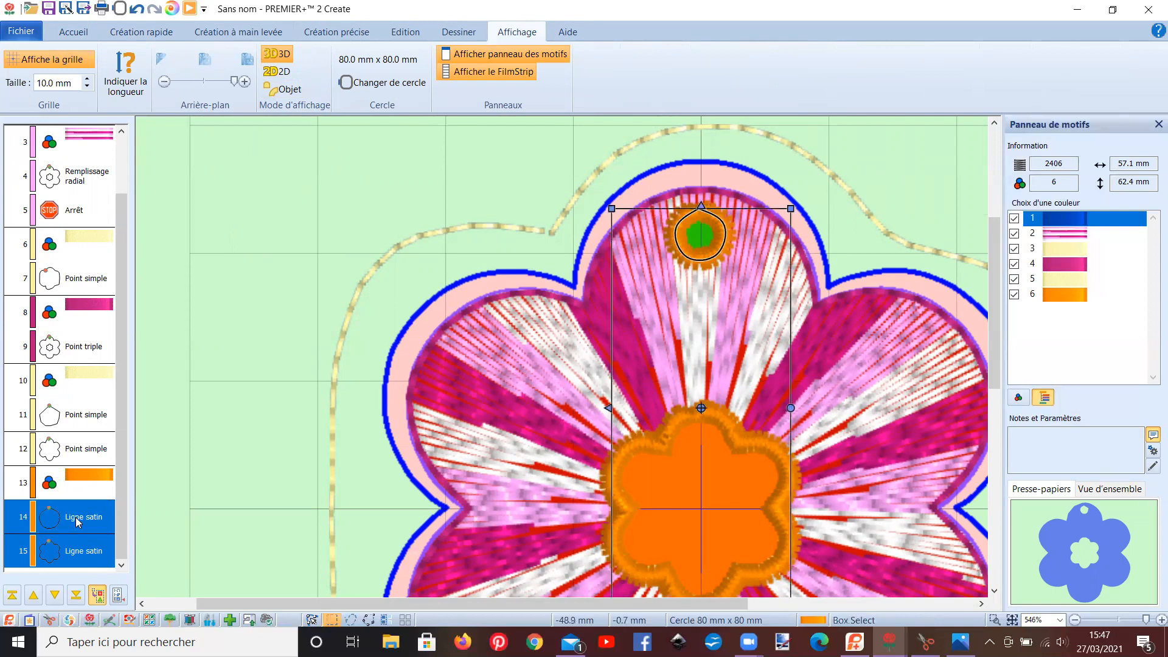
right_click(77, 522)
left_click(140, 490)
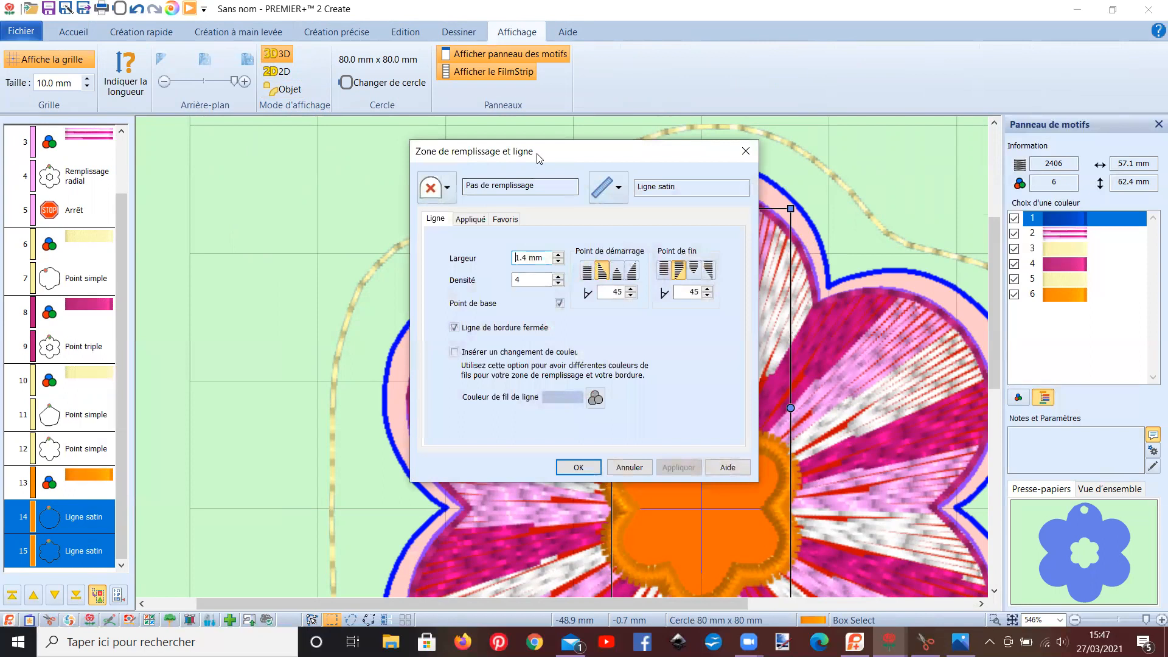
left_click_drag(537, 158, 978, 142)
left_click(1028, 255)
left_click(1106, 255)
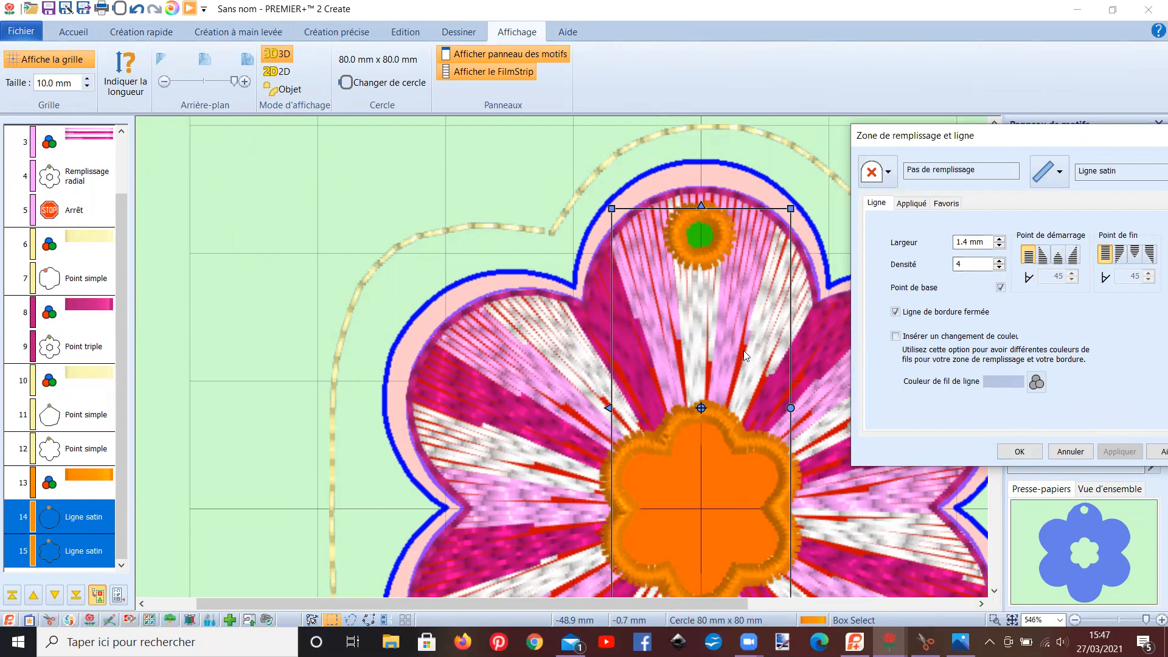
left_click(999, 239)
left_click(999, 239)
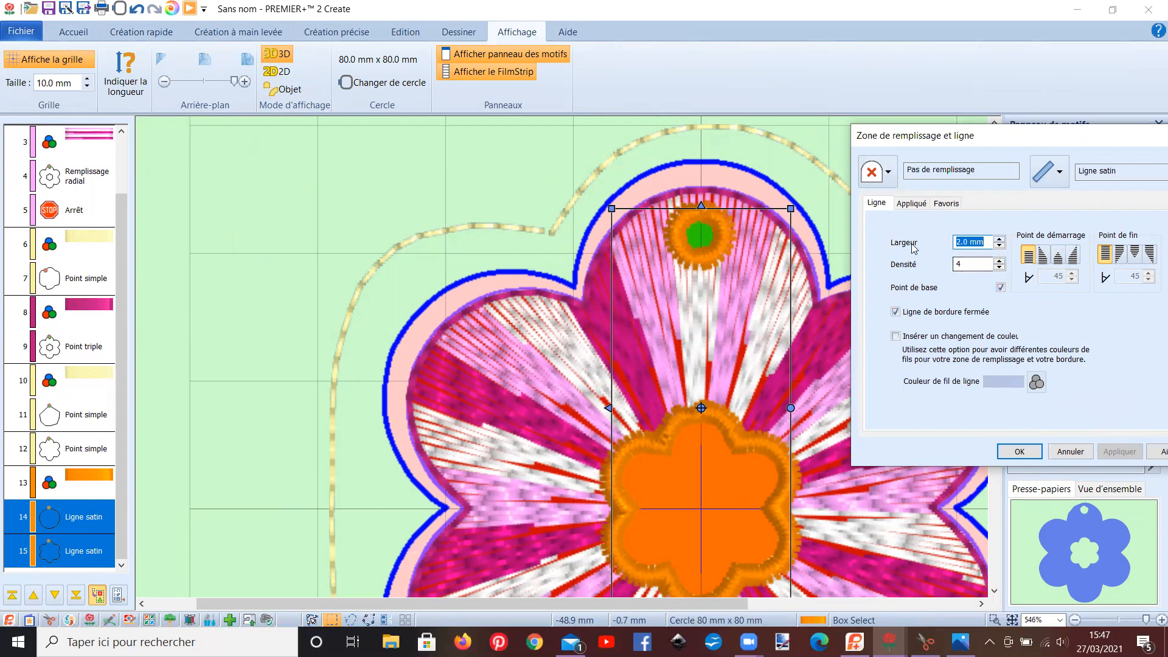
left_click(1012, 452)
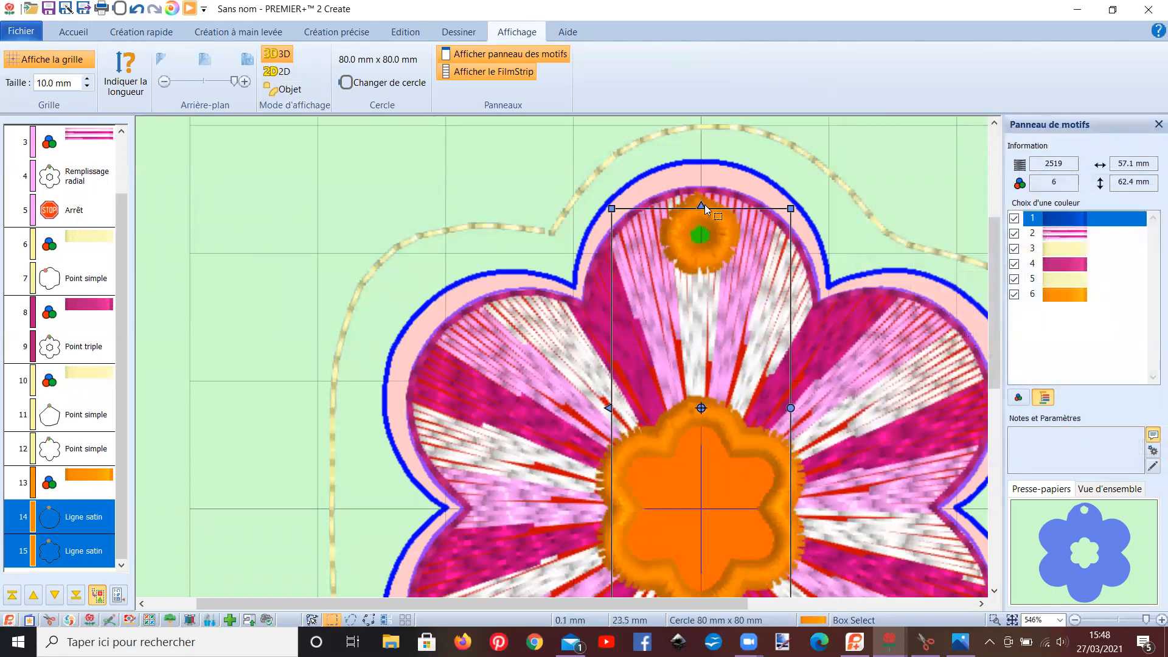
Insert a colour change to Robison-Anton Rayon 40 thread 2479 Almond after the satin line of the centre flower.
right_click(697, 197)
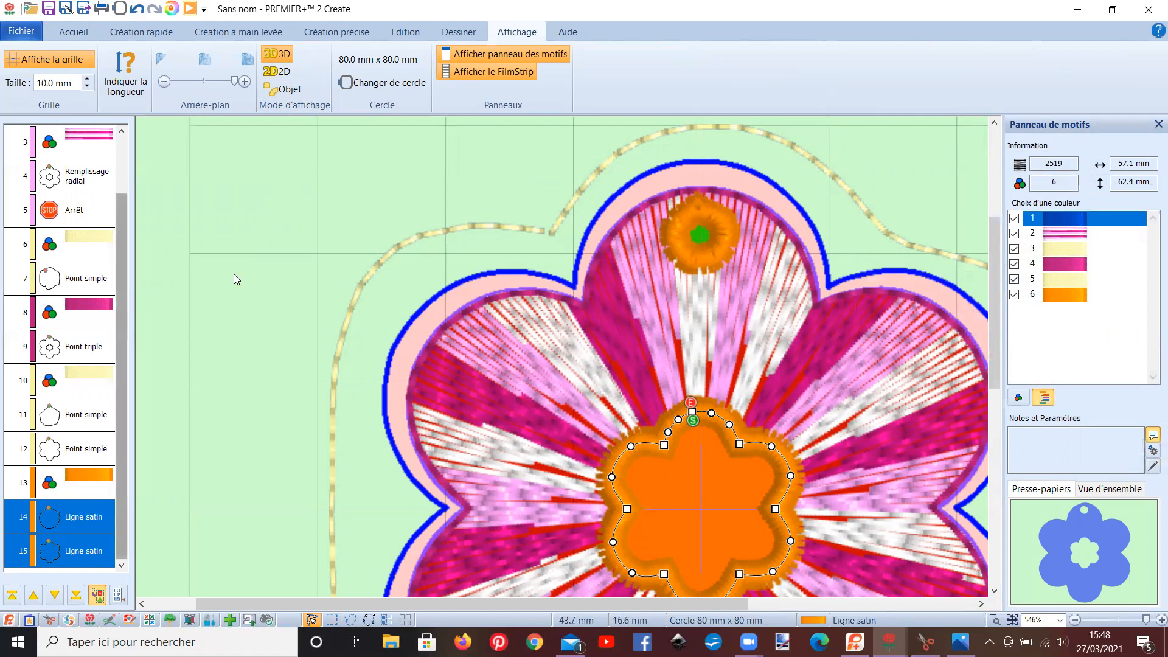
scroll(338, 278, "down", 1)
scroll(336, 290, "down", 3)
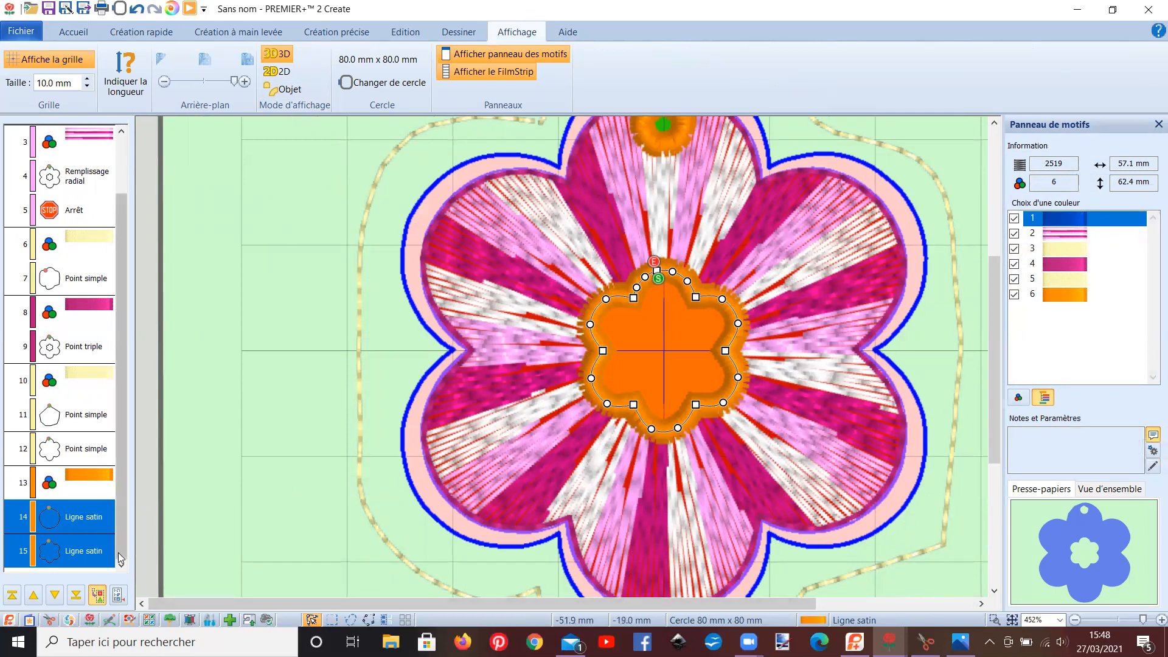
left_click(72, 553)
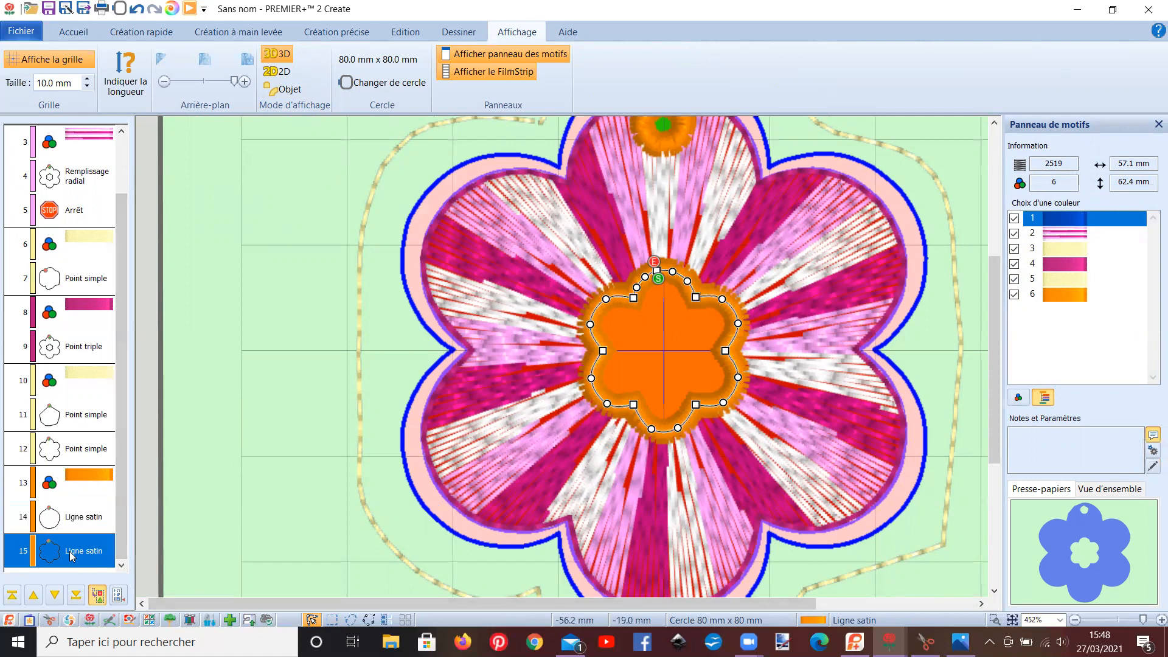
right_click(71, 553)
left_click(172, 396)
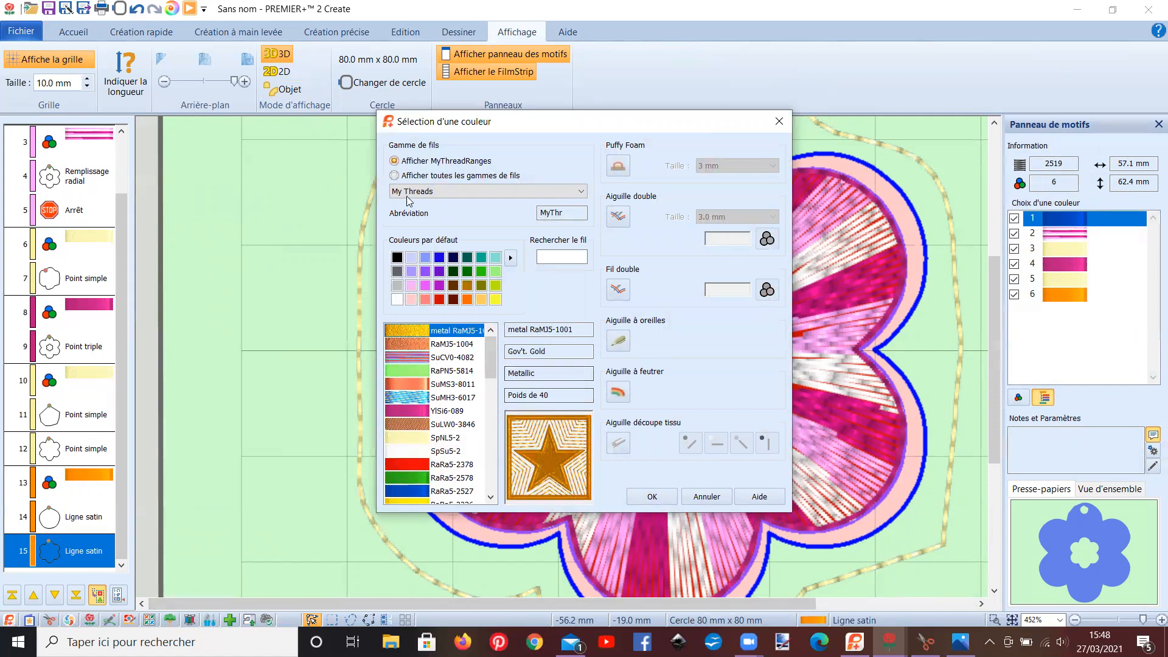
left_click(444, 191)
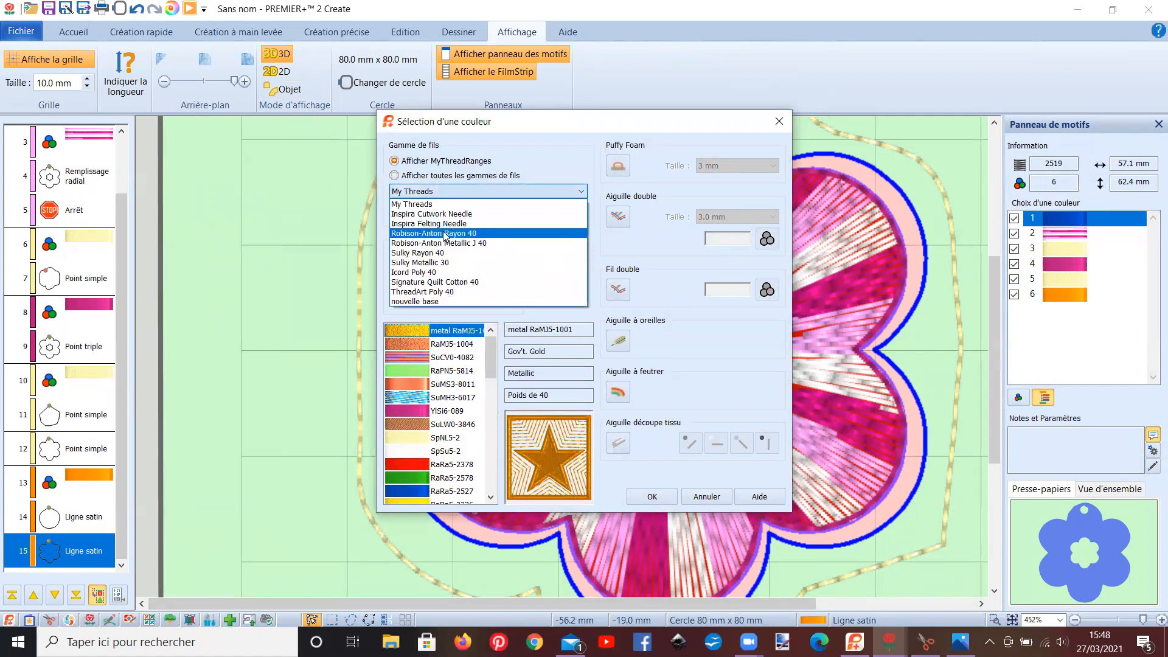
left_click(442, 234)
left_click(468, 288)
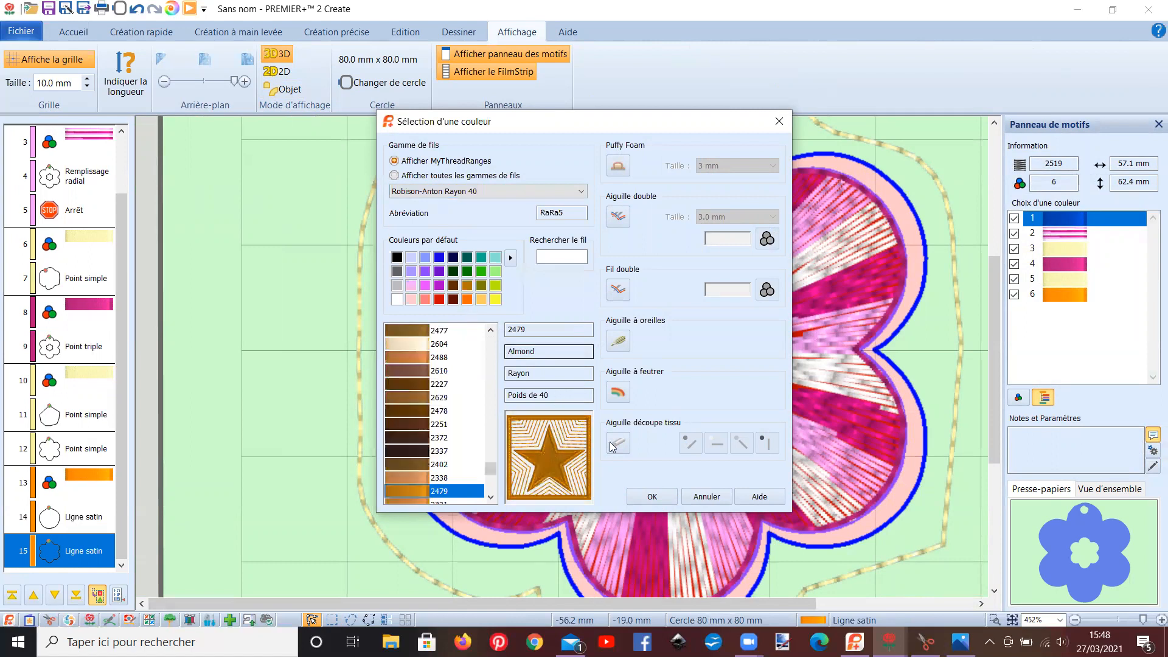
left_click(652, 496)
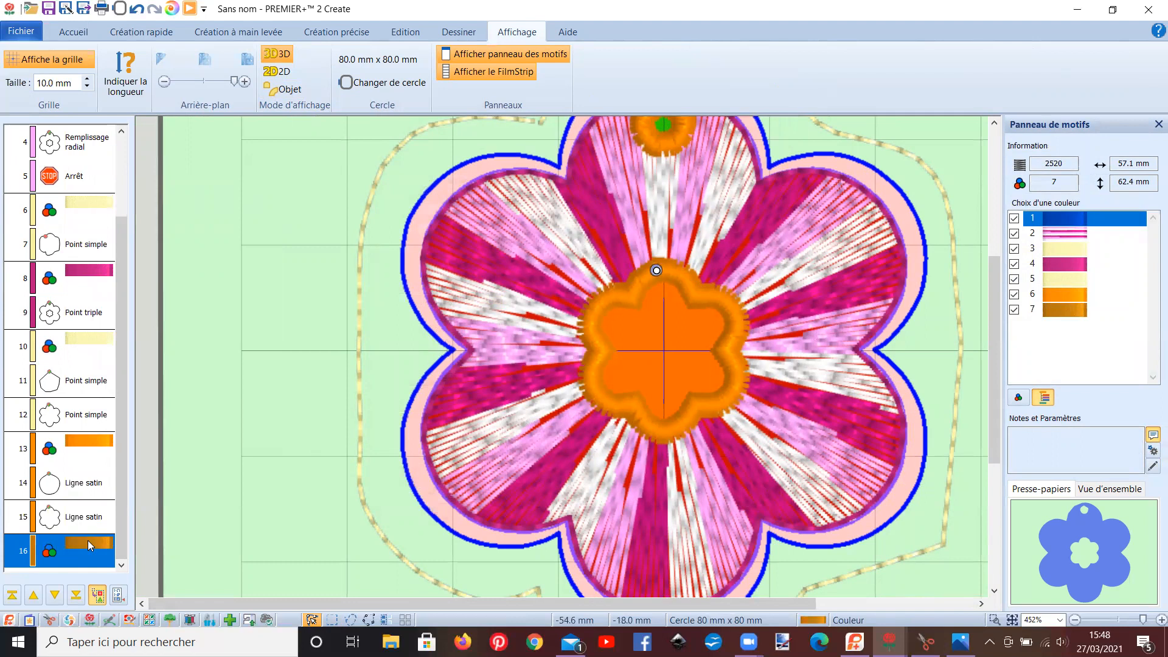
Create a simple-stitch line on the blue outer border of the flower with QuickStitch.
left_click(122, 31)
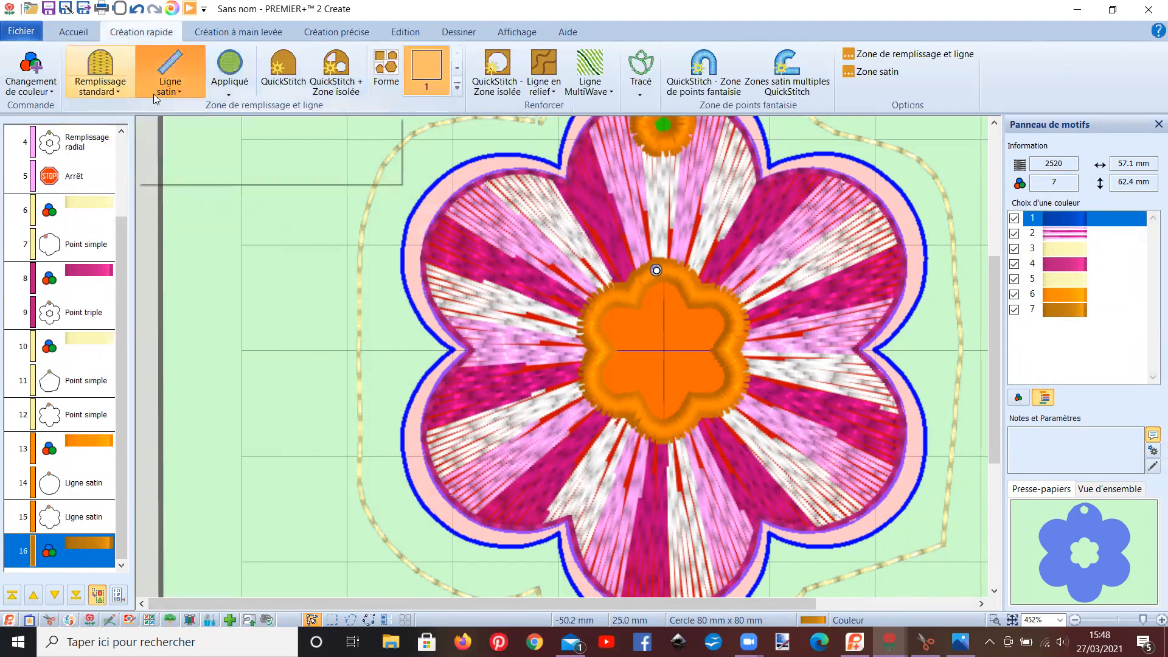
left_click(178, 91)
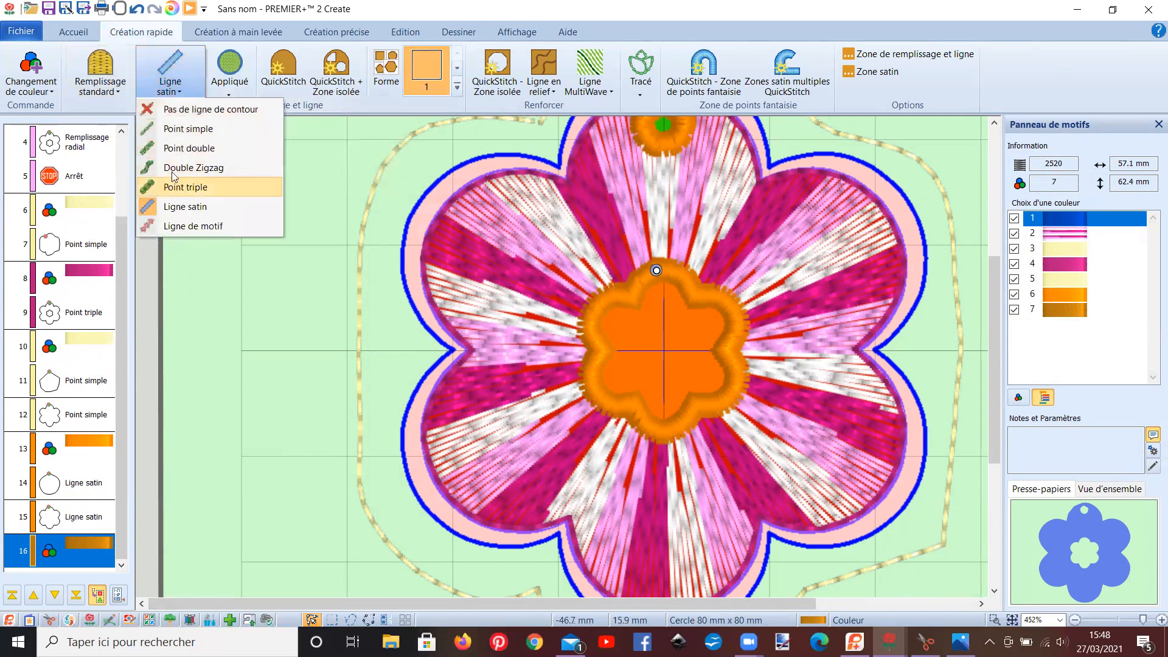
left_click(182, 130)
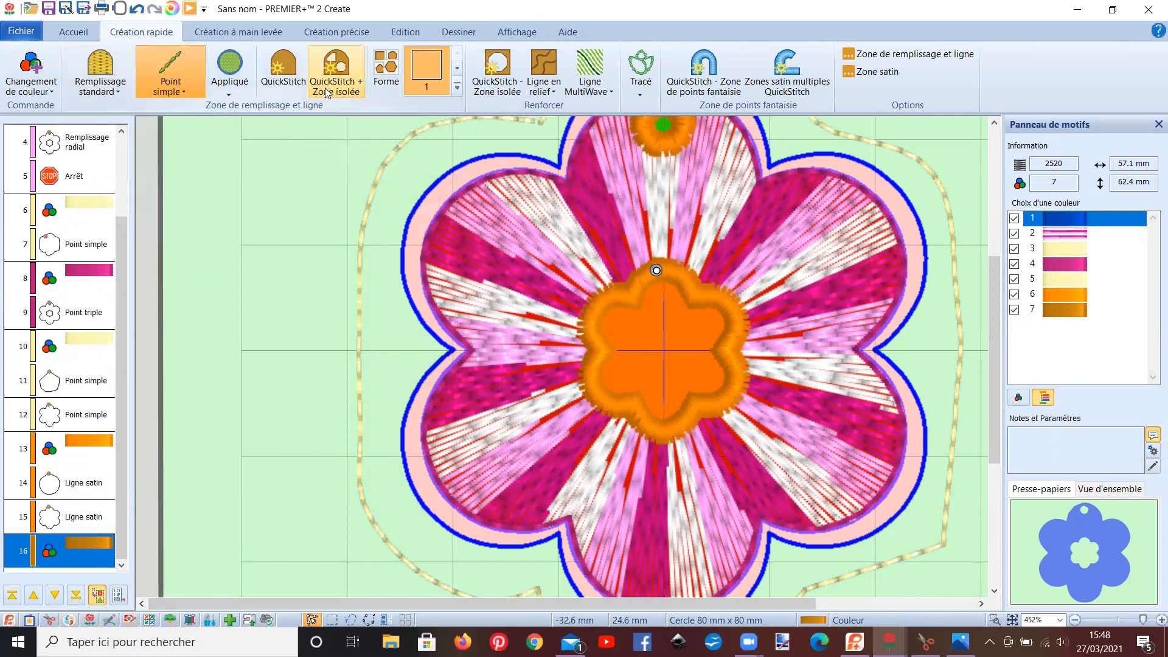
left_click(283, 70)
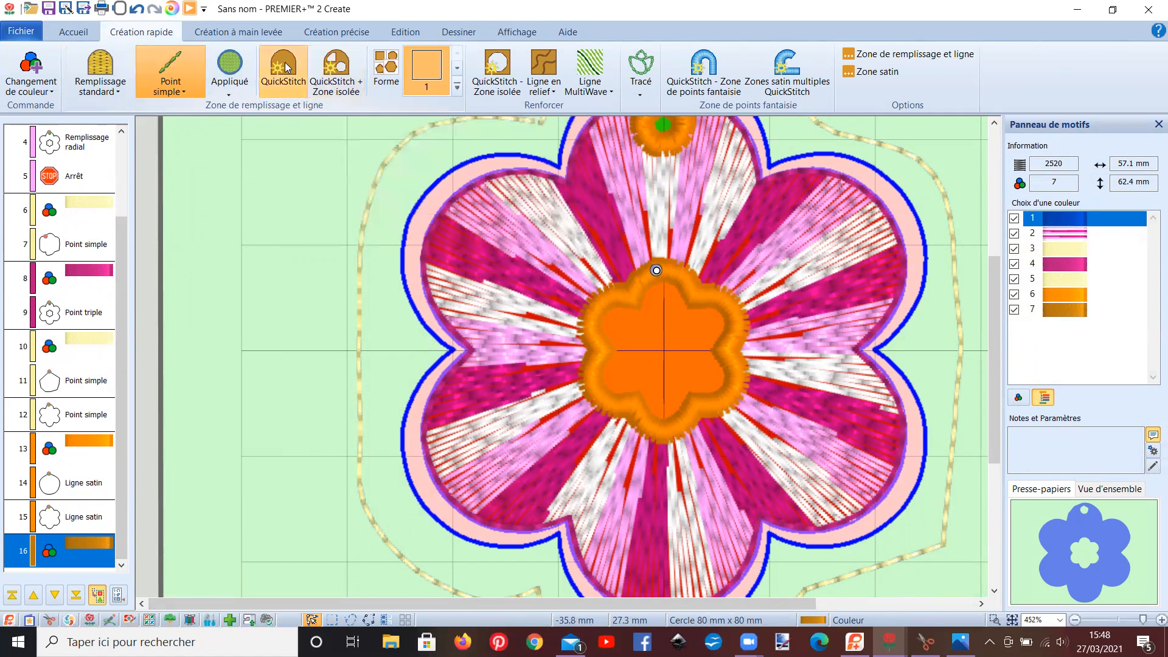
left_click(446, 174)
left_click(538, 371)
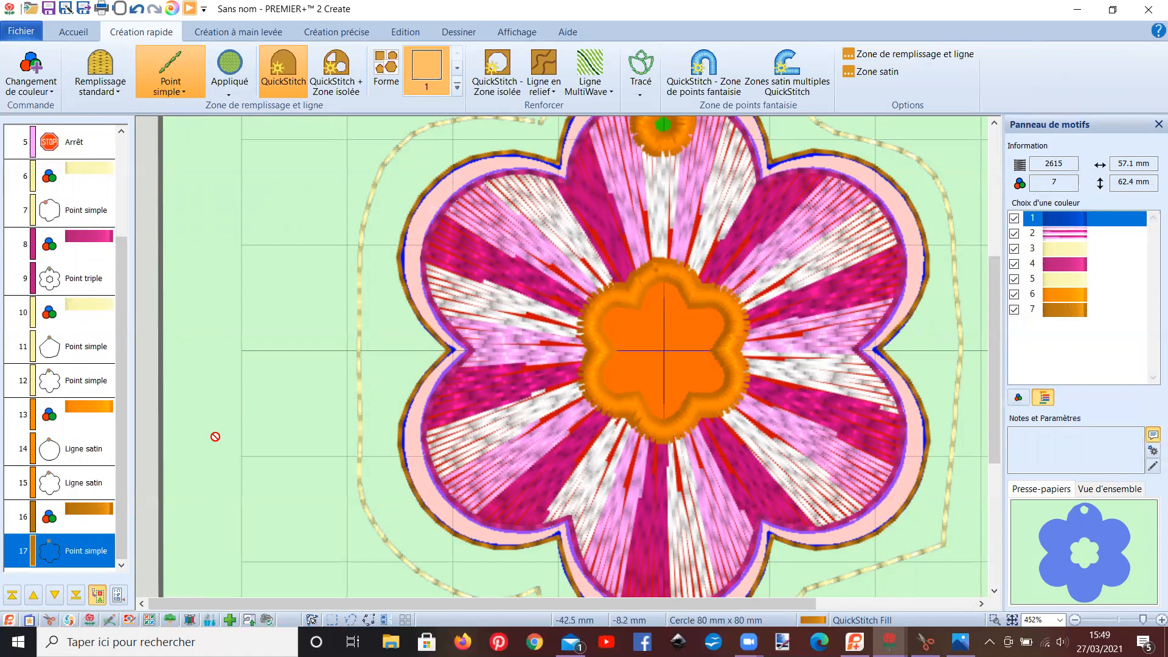
key("Escape")
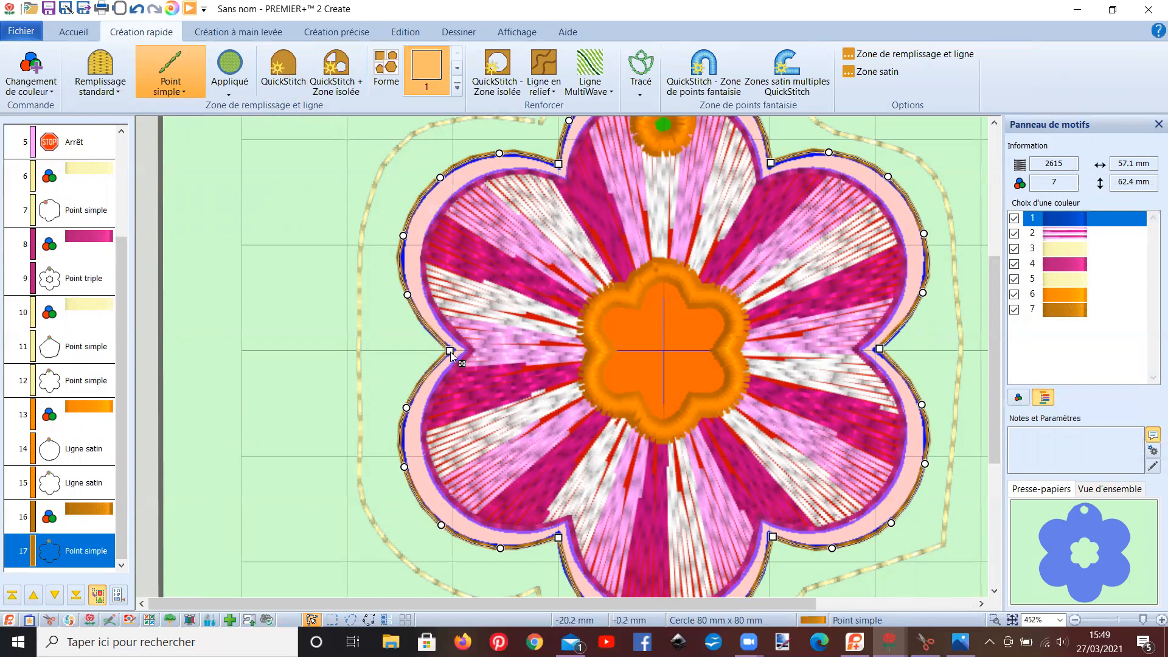
Move the six inner corner nodes between the petals of the outer simple-stitch line slightly outward.
left_click_drag(451, 352, 446, 351)
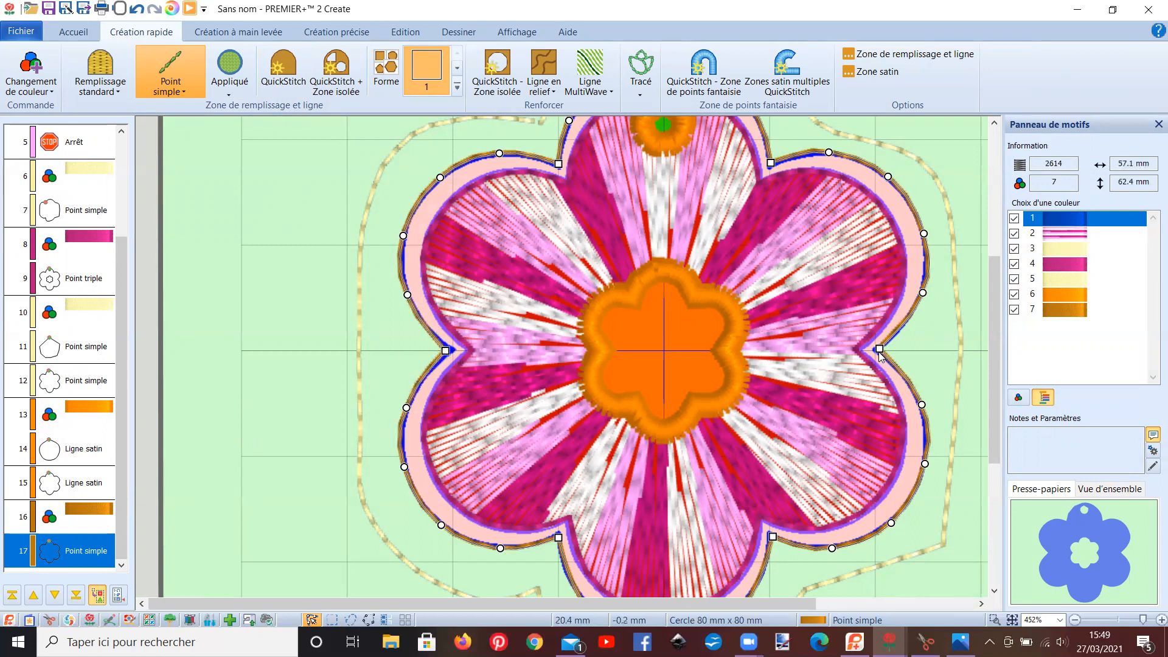
left_click_drag(879, 351, 883, 351)
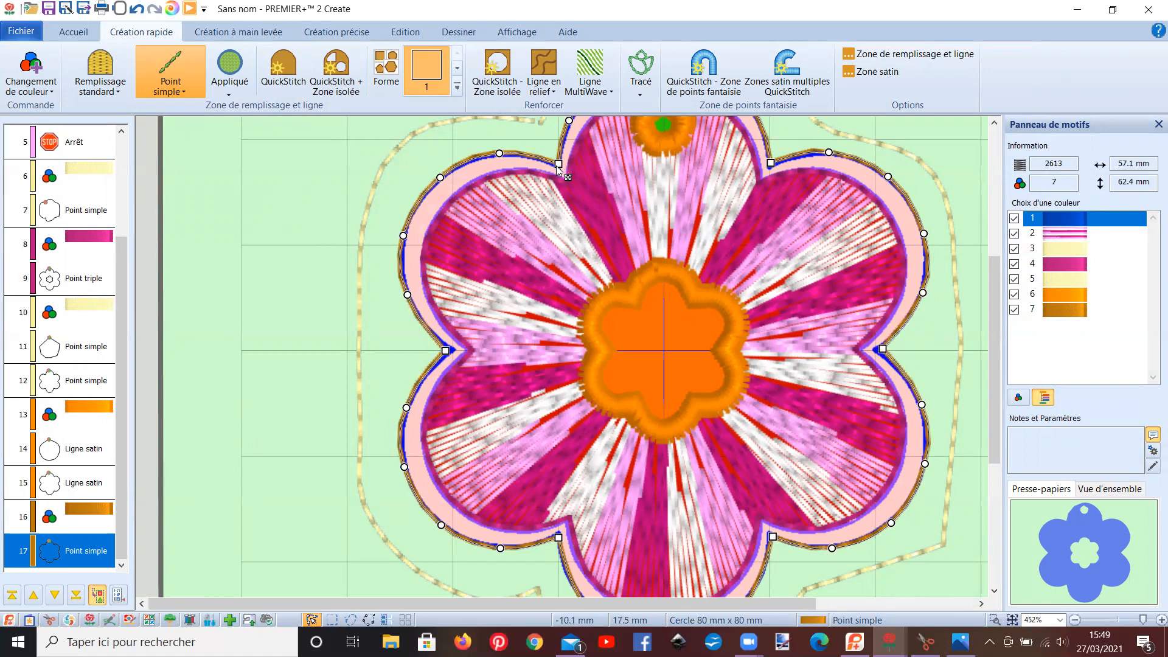
left_click_drag(558, 163, 557, 160)
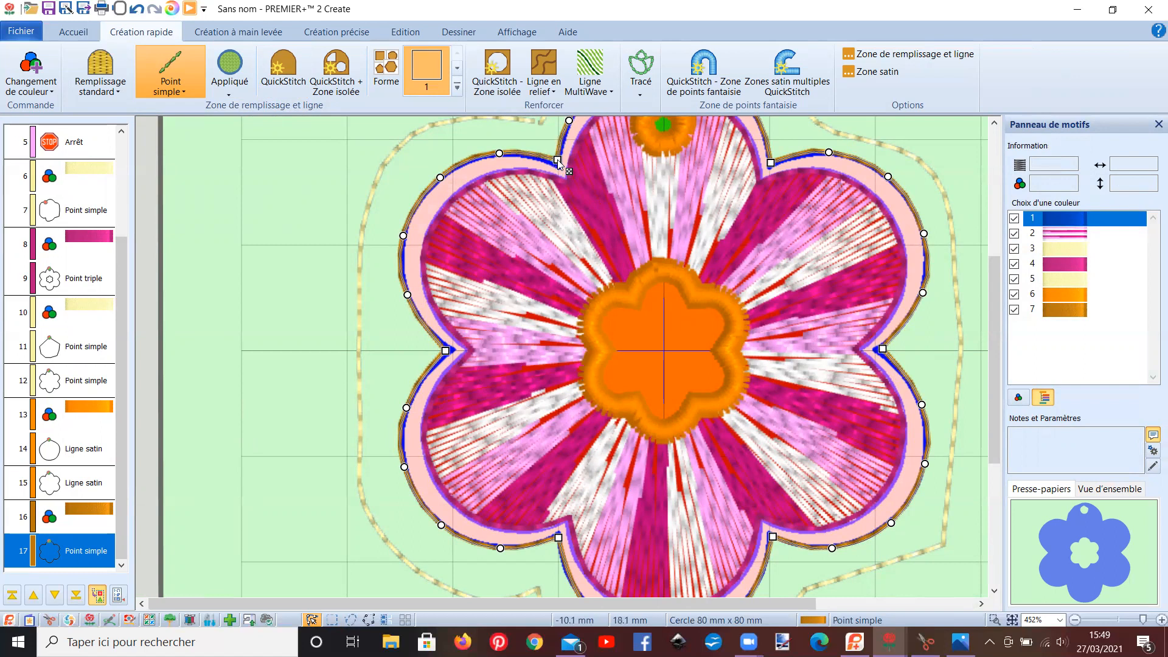
left_click_drag(770, 162, 773, 158)
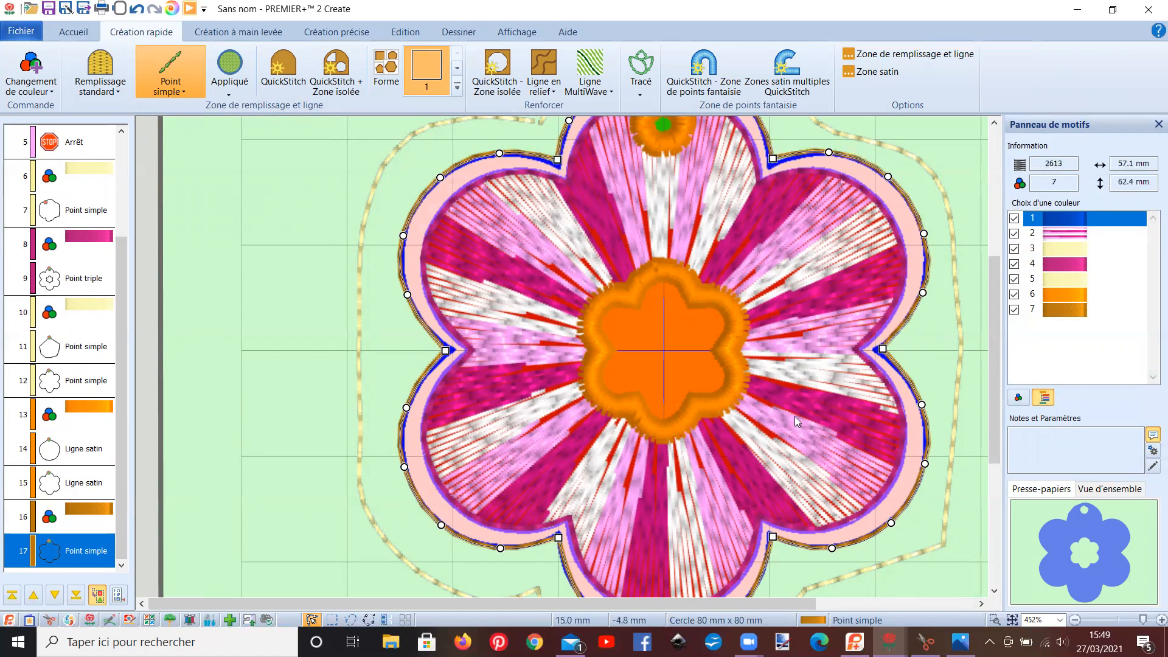
scroll(795, 420, "down", 3)
left_click_drag(774, 446, 774, 449)
left_click_drag(558, 446, 554, 449)
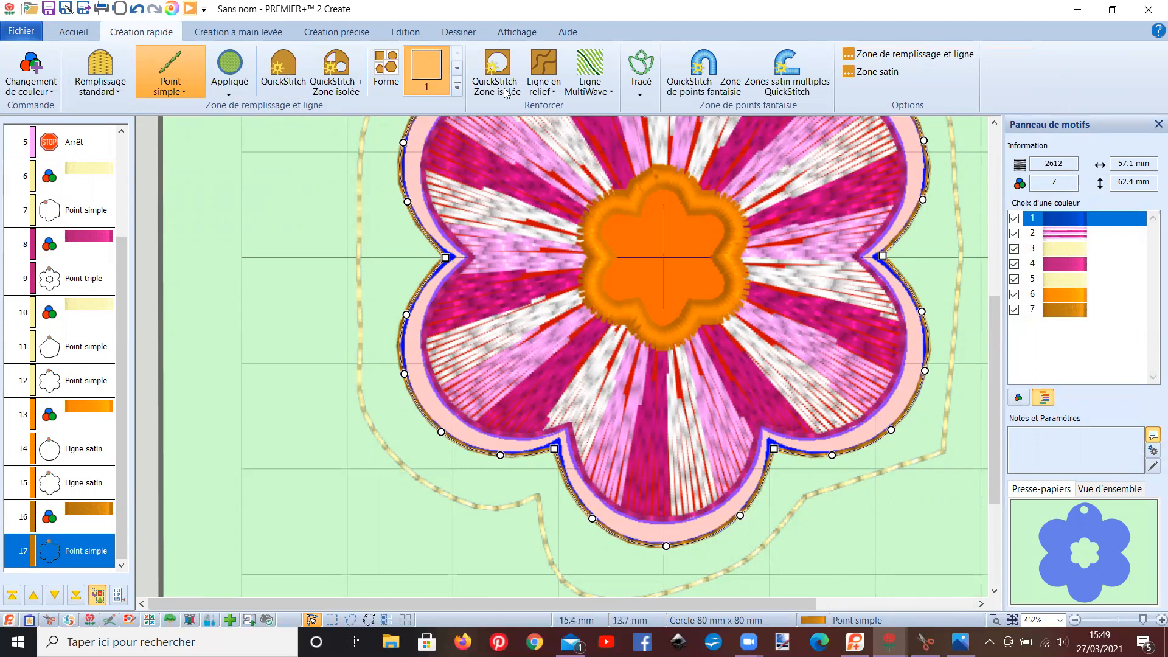
Measure the distance between the petals' outline and the outer simple-stitch line at two places along the flower's edge.
left_click(516, 33)
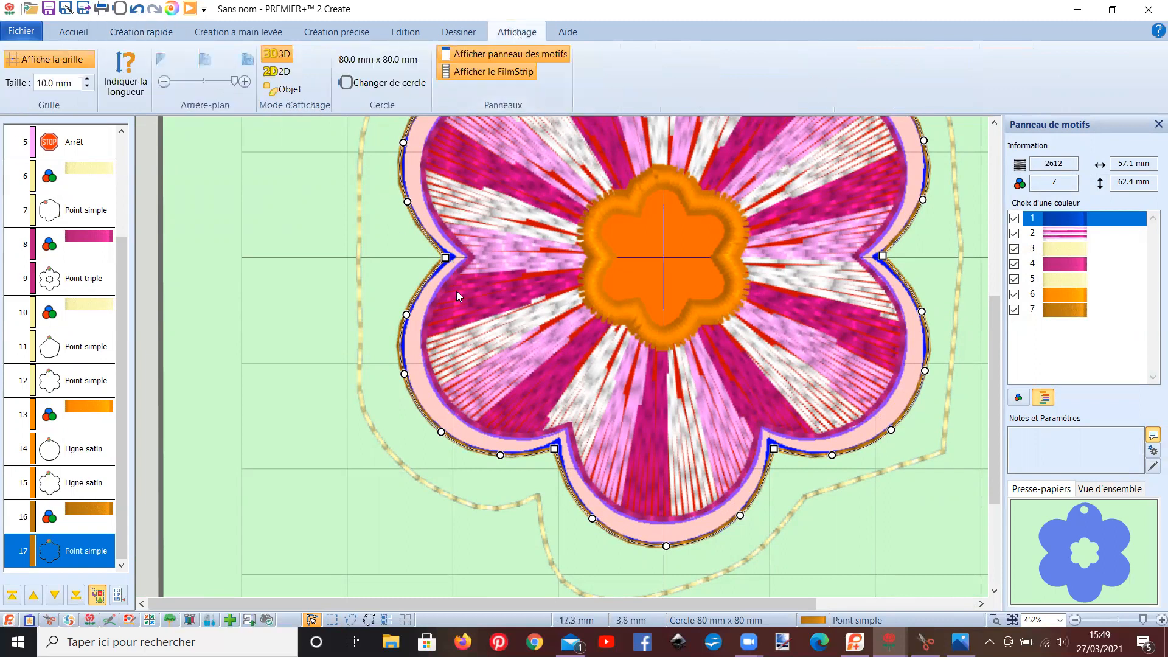
left_click(131, 74)
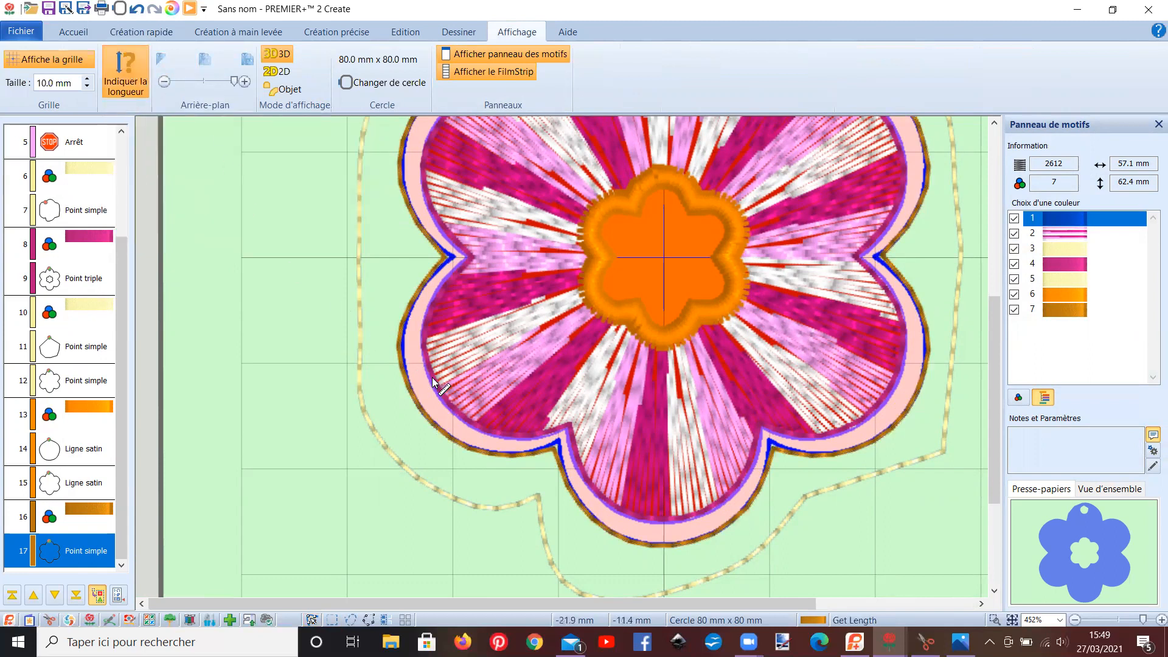
left_click_drag(433, 381, 409, 387)
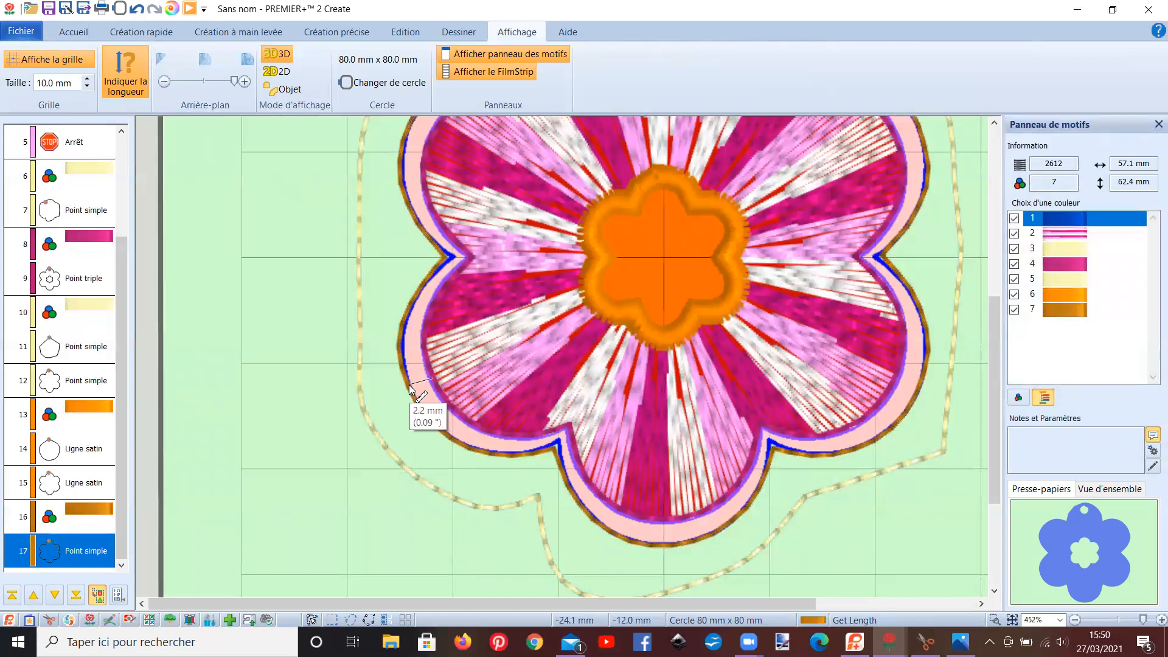
left_click_drag(410, 388, 411, 387)
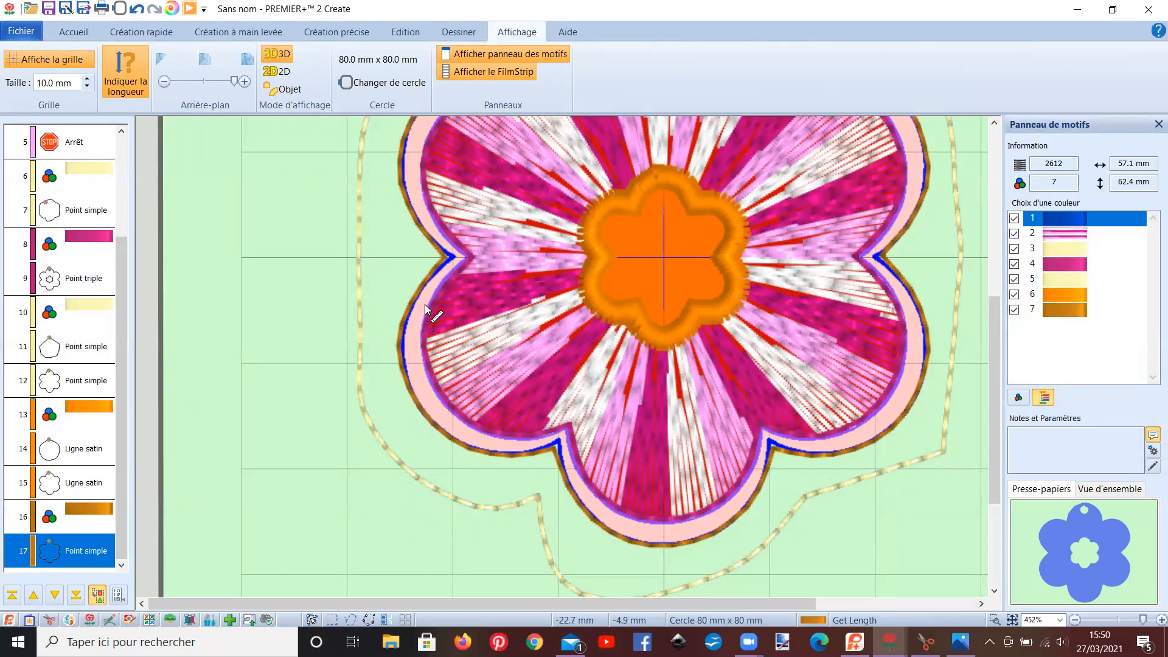
left_click_drag(448, 288, 423, 279)
scroll(209, 295, "down", 1)
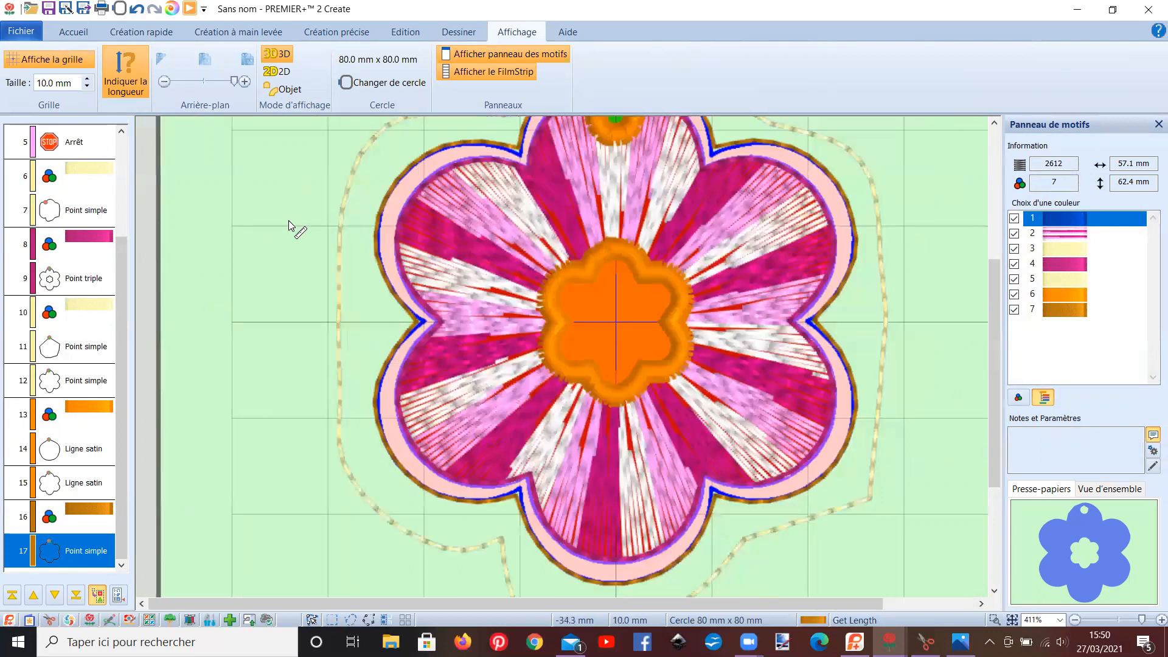
scroll(312, 273, "up", 1)
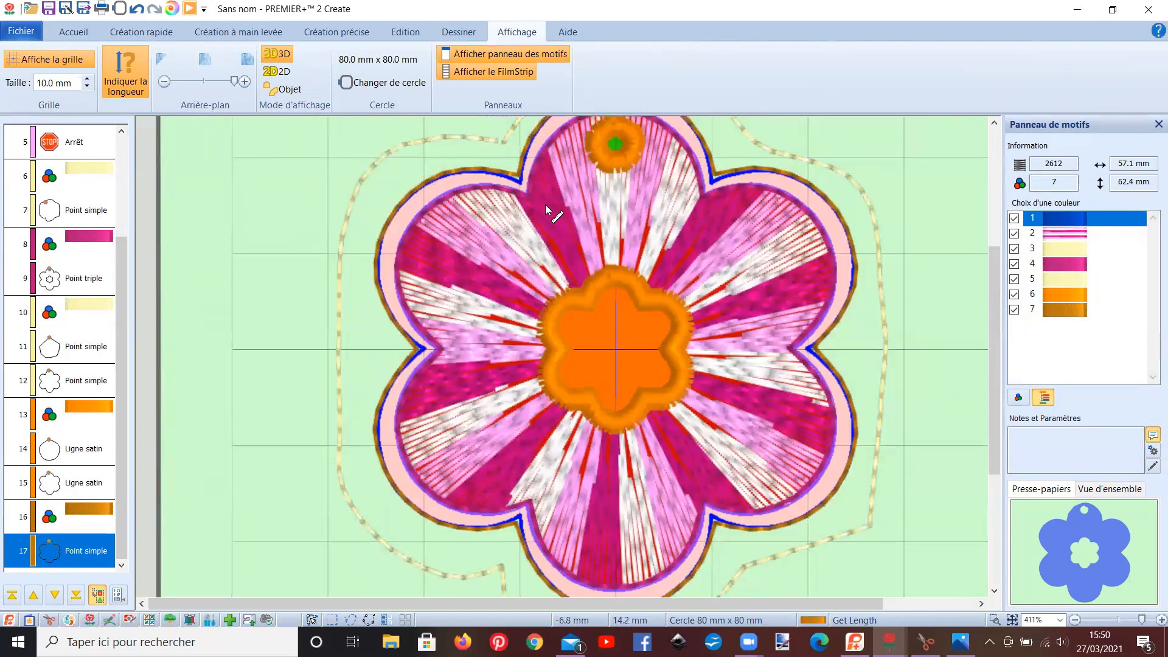
scroll(353, 244, "down", 2)
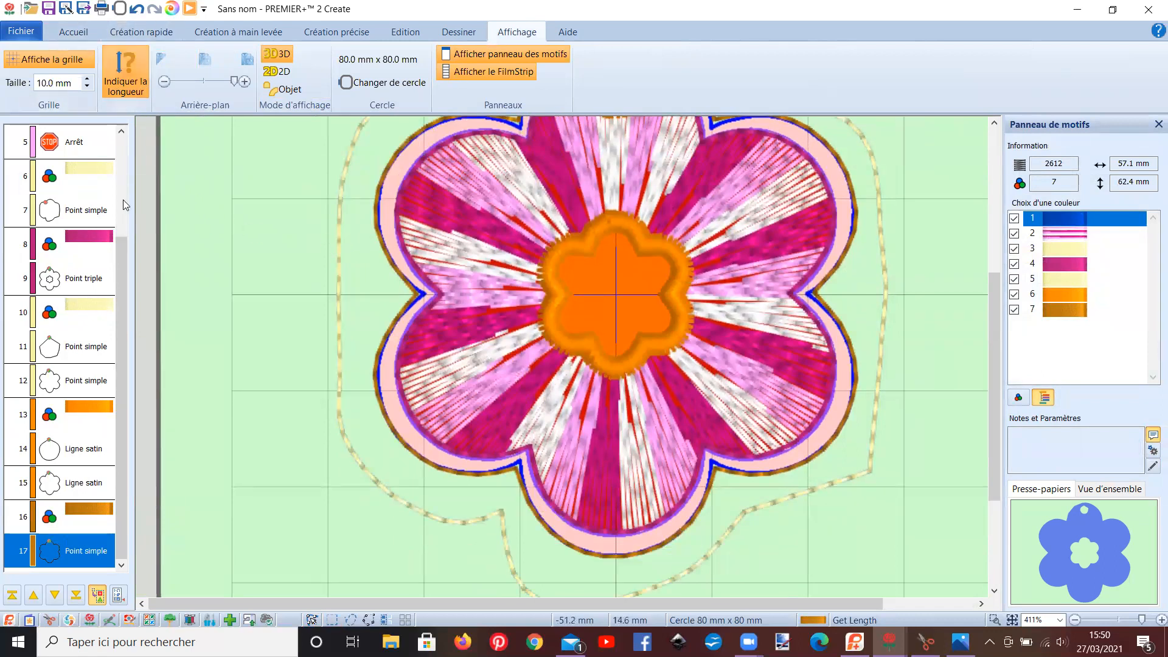
Play the design in the Design Player and review the stitching order up to the stop command after the radial fill.
left_click(191, 9)
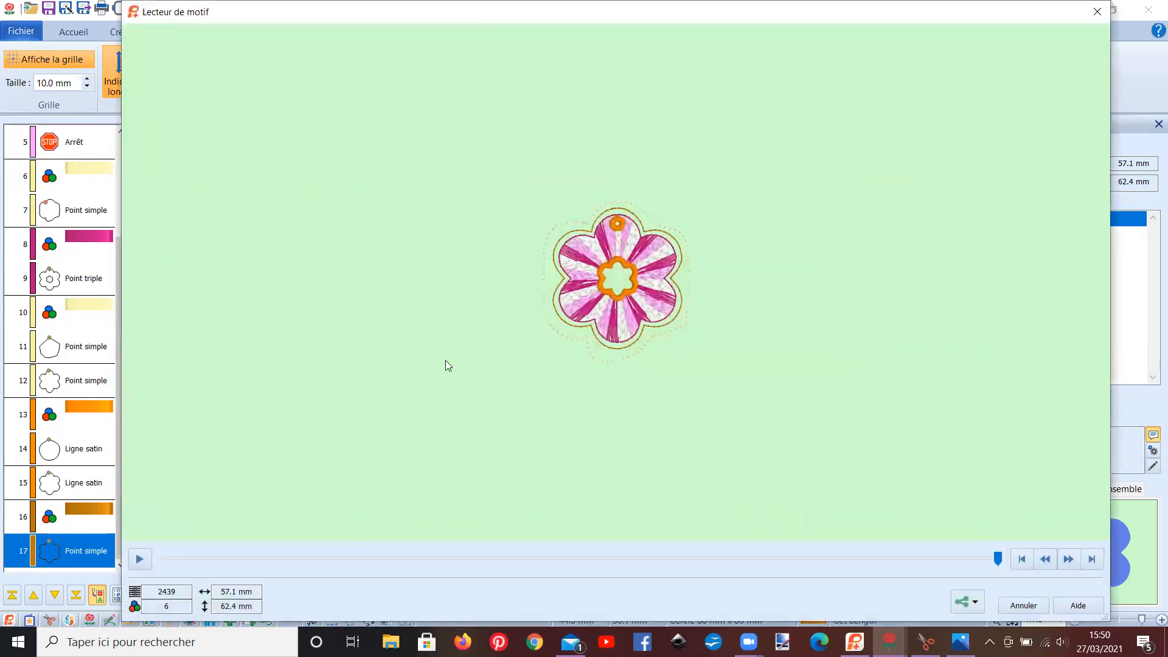
left_click(140, 559)
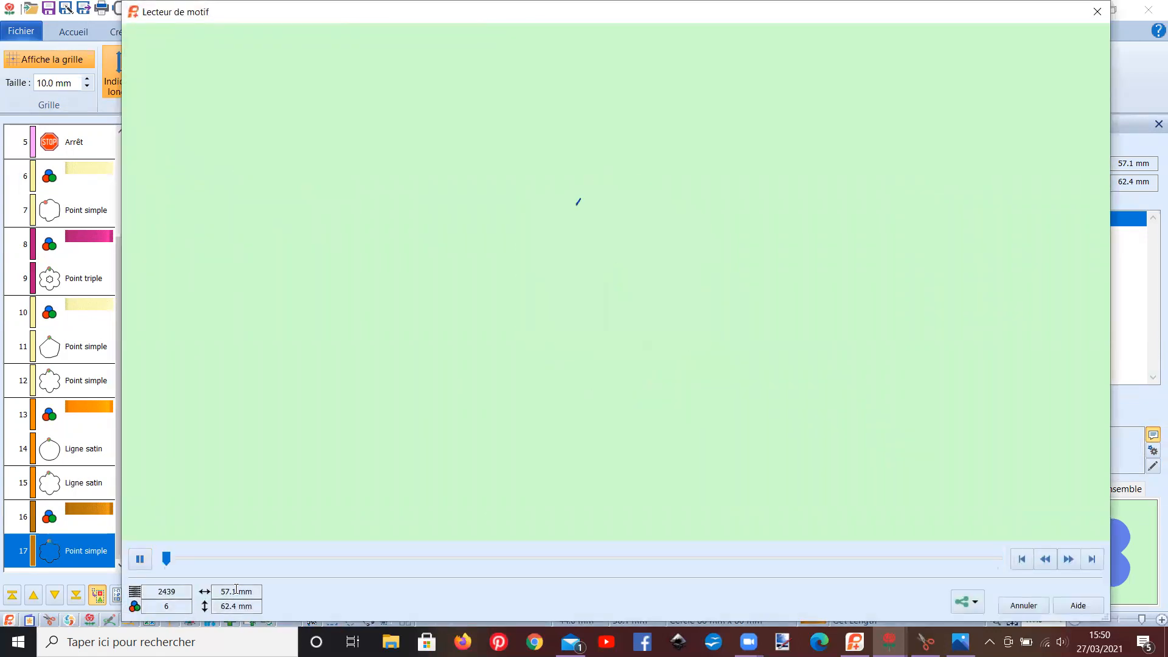
left_click(139, 559)
left_click(221, 563)
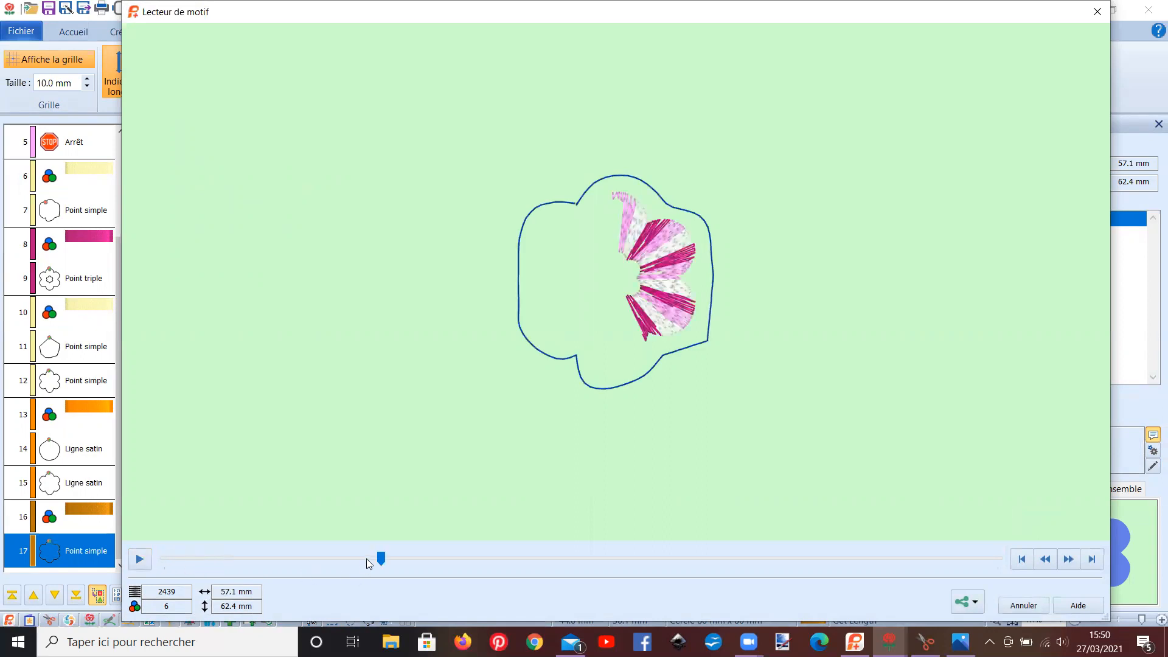
mouse_move(379, 558)
left_mouse_down()
mouse_move(182, 547)
mouse_move(638, 589)
left_mouse_up()
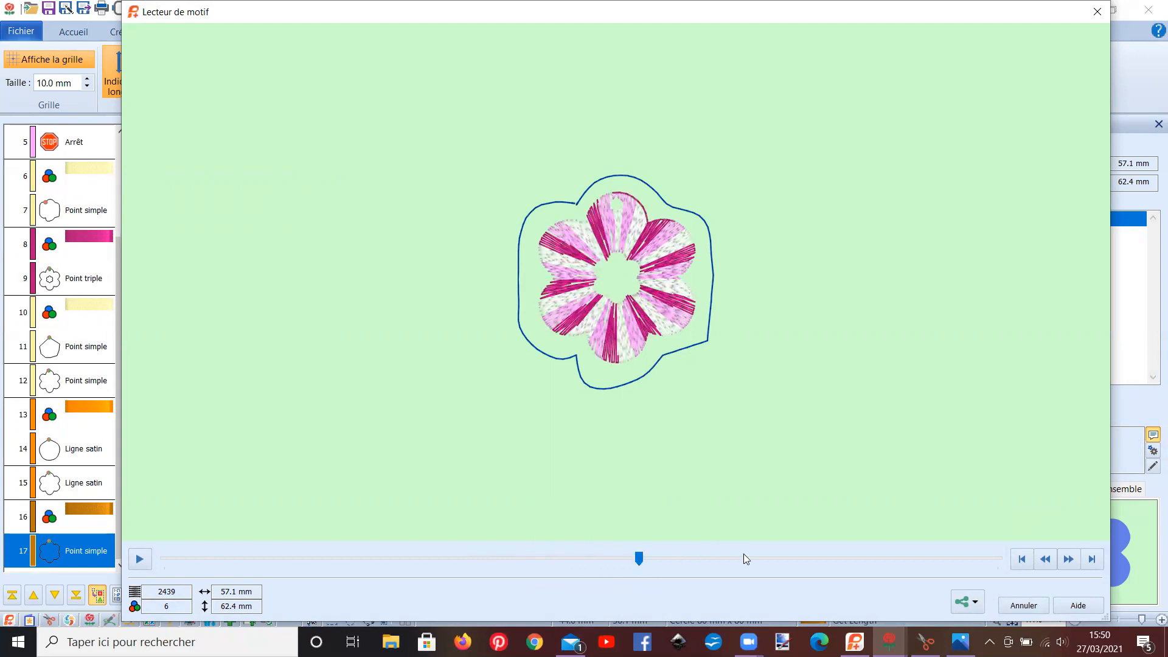
left_click_drag(639, 558, 600, 559)
left_click(1069, 560)
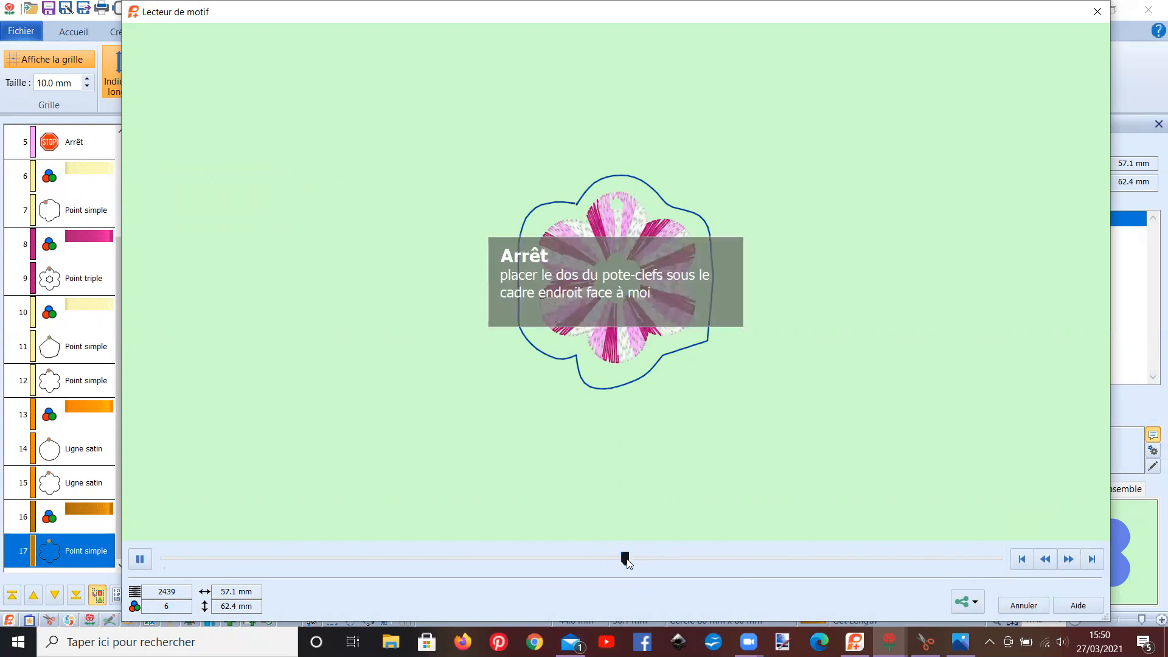
left_click_drag(628, 559, 589, 559)
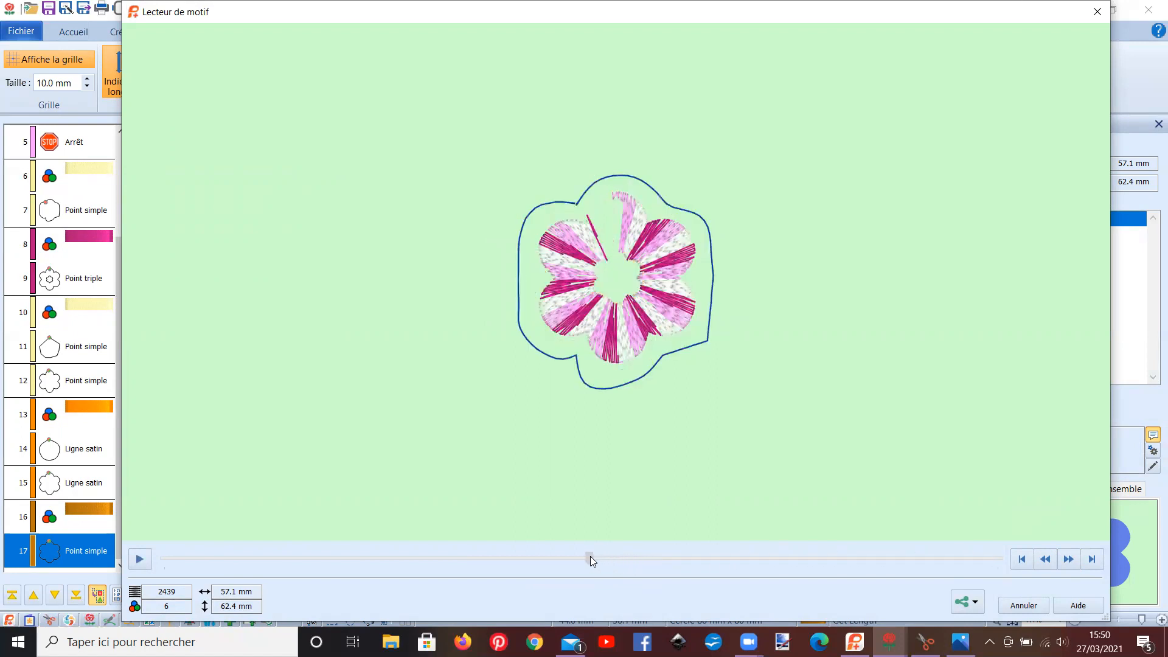
left_click(1068, 559)
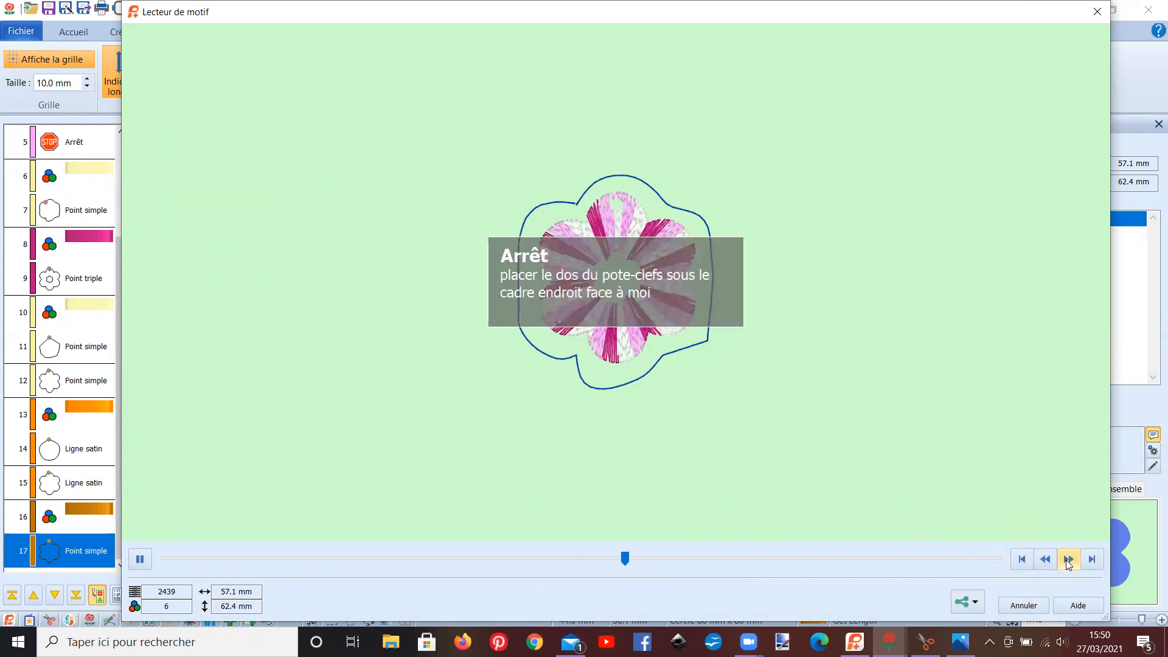
Review the stitching of the triple-stitch outlines and satin-edged holes in the player, and close it.
left_click(1067, 560)
left_click_drag(999, 560, 748, 559)
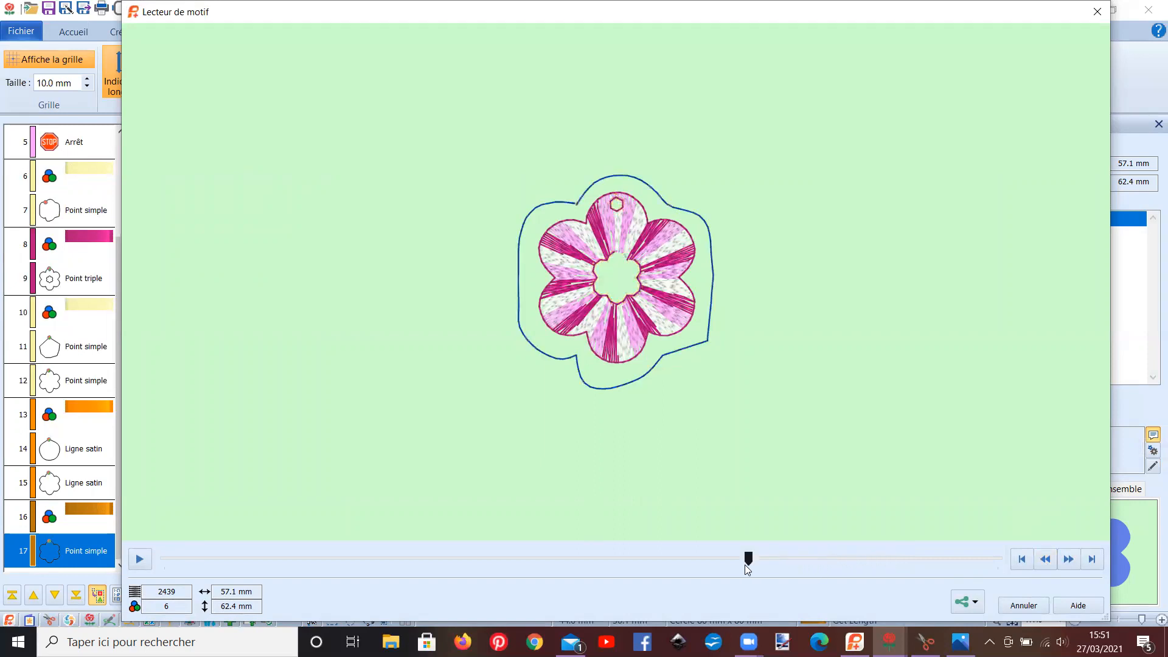
left_click(1066, 559)
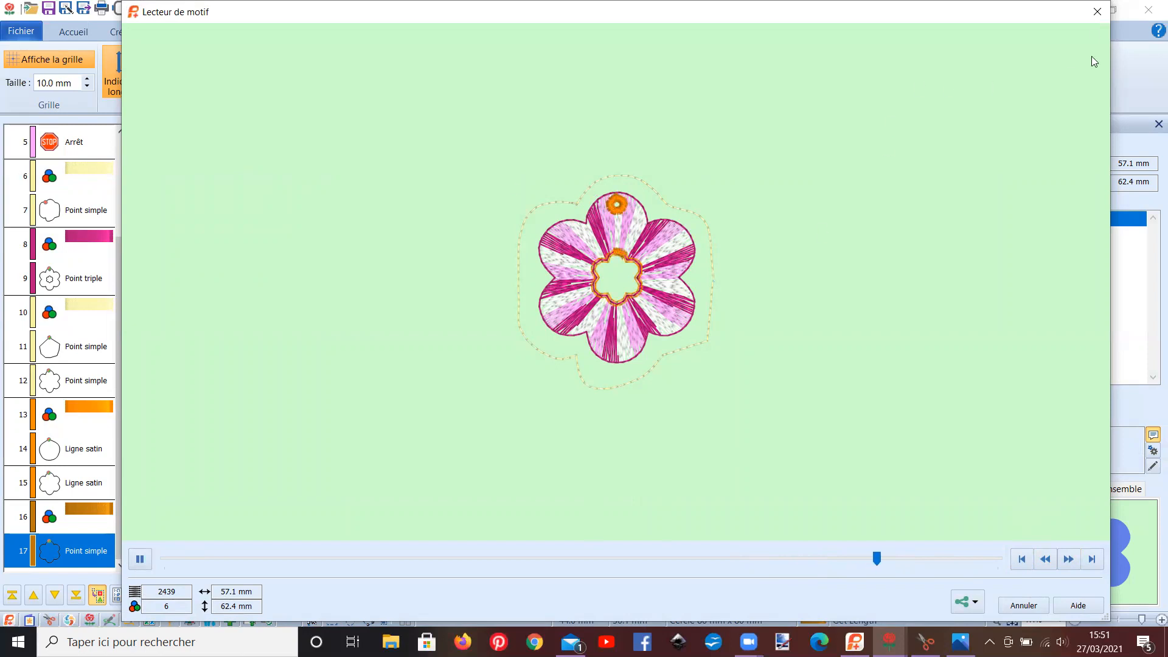
left_click(1097, 12)
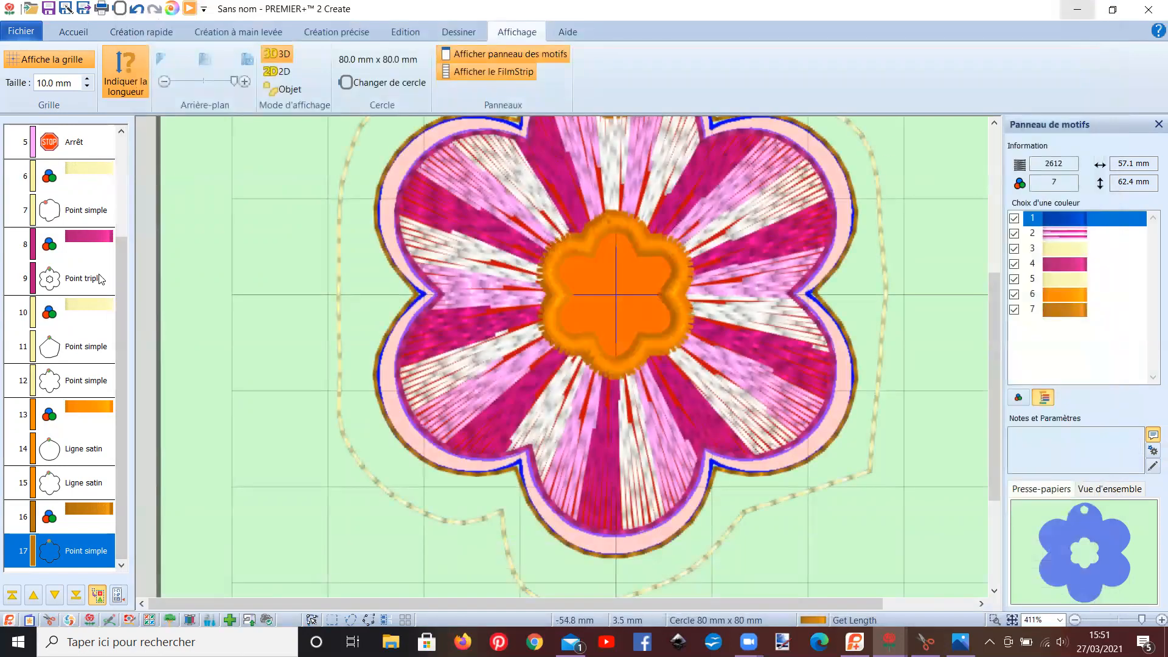
Recolour the block right after the stop command, holding the outer simple-stitch line, to Robison-Anton Rayon 40 thread 2325 Lemon.
scroll(98, 292, "up", 3)
left_click(85, 315)
left_click(84, 390)
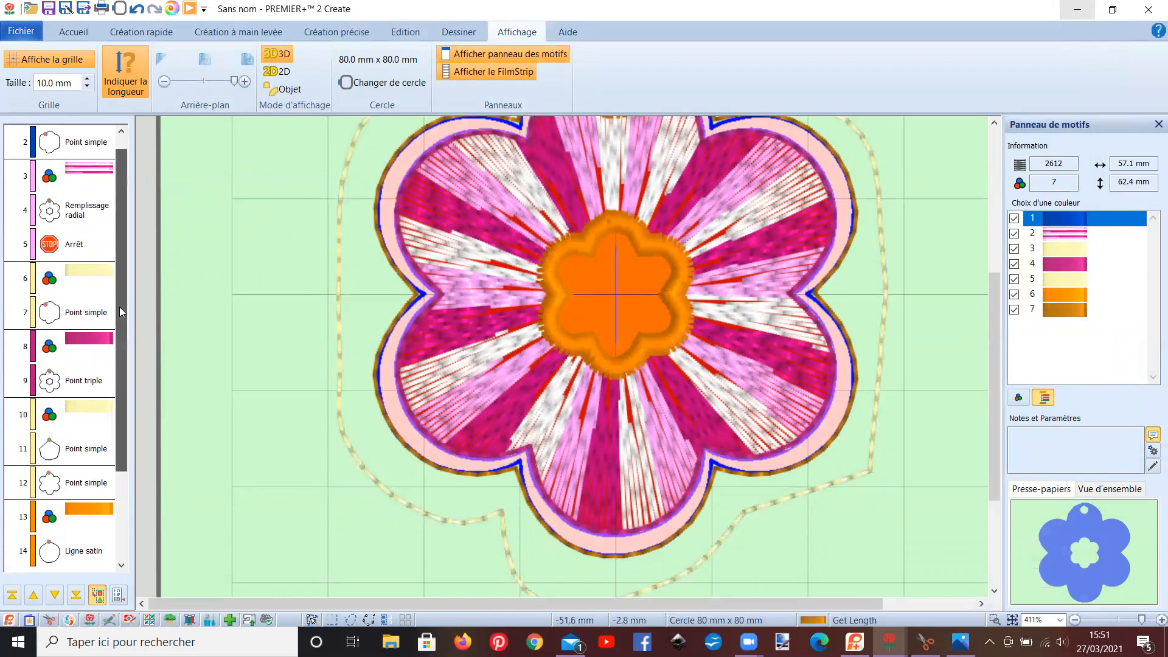
scroll(119, 322, "up", 1)
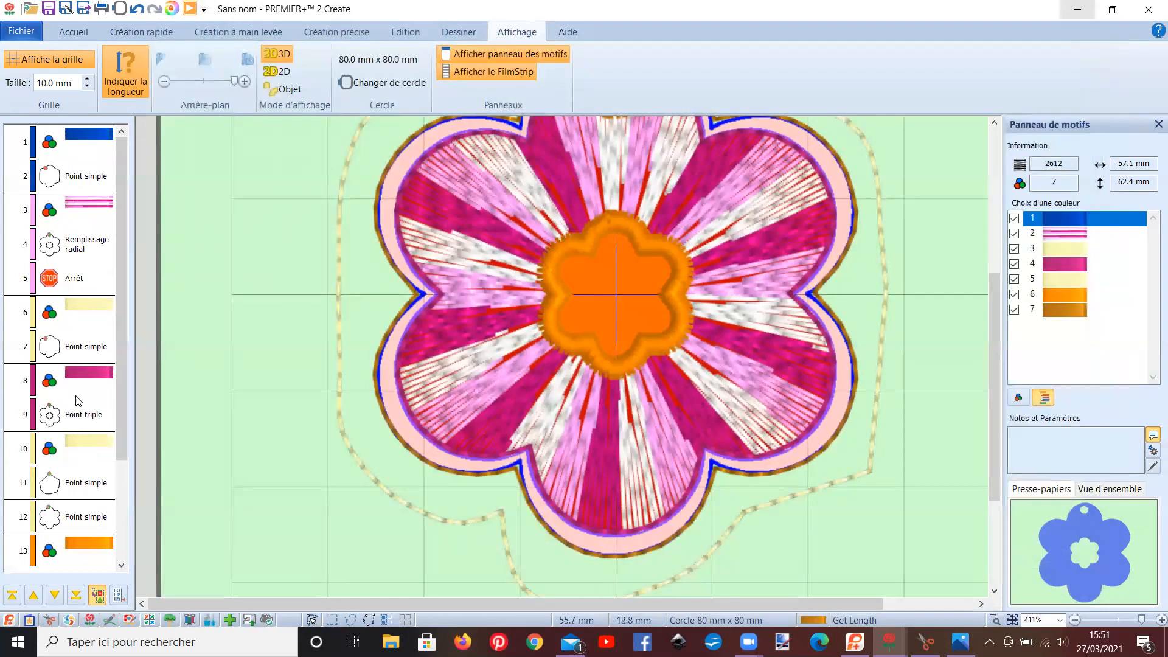
left_click(73, 306)
right_click(74, 306)
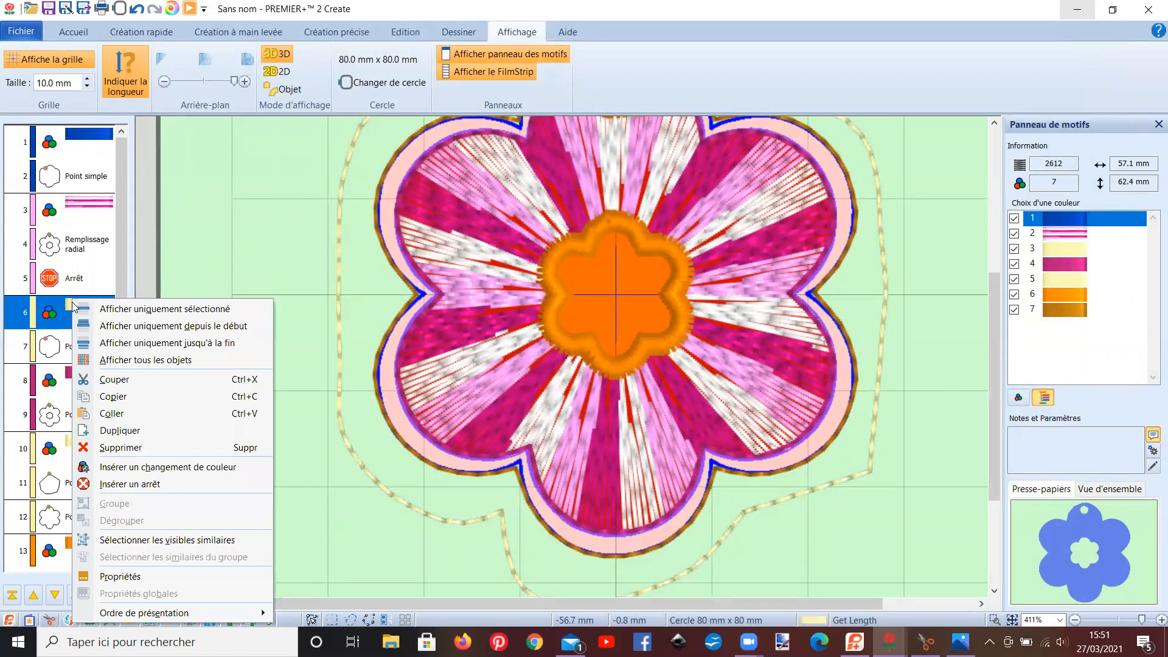
left_click(195, 466)
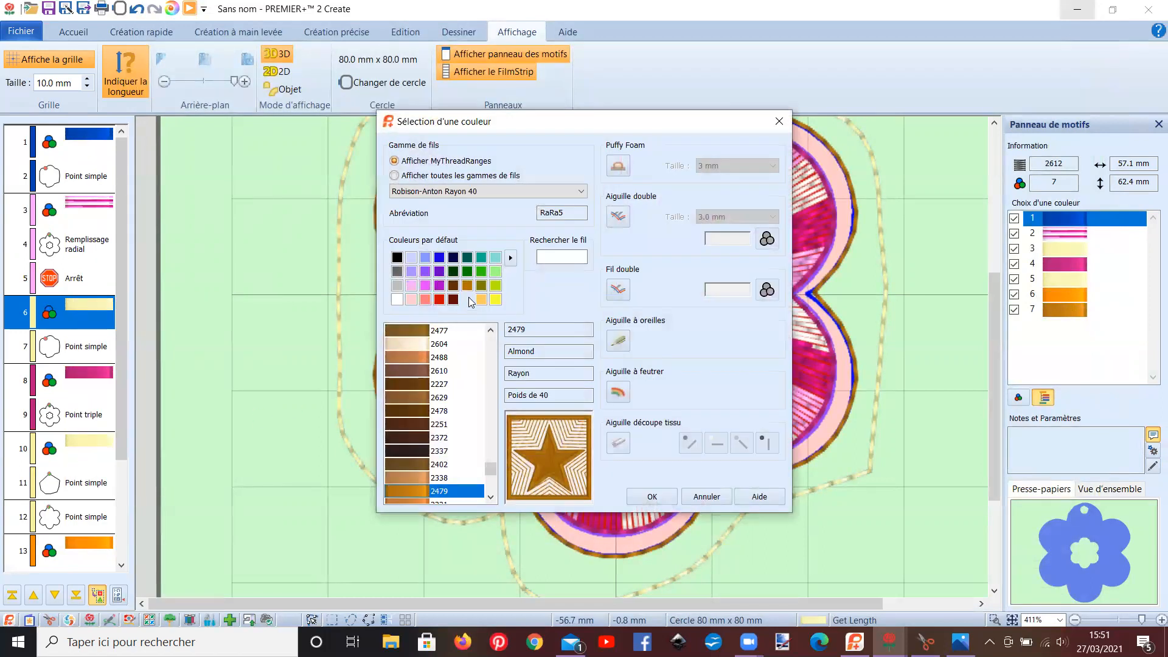
left_click(496, 299)
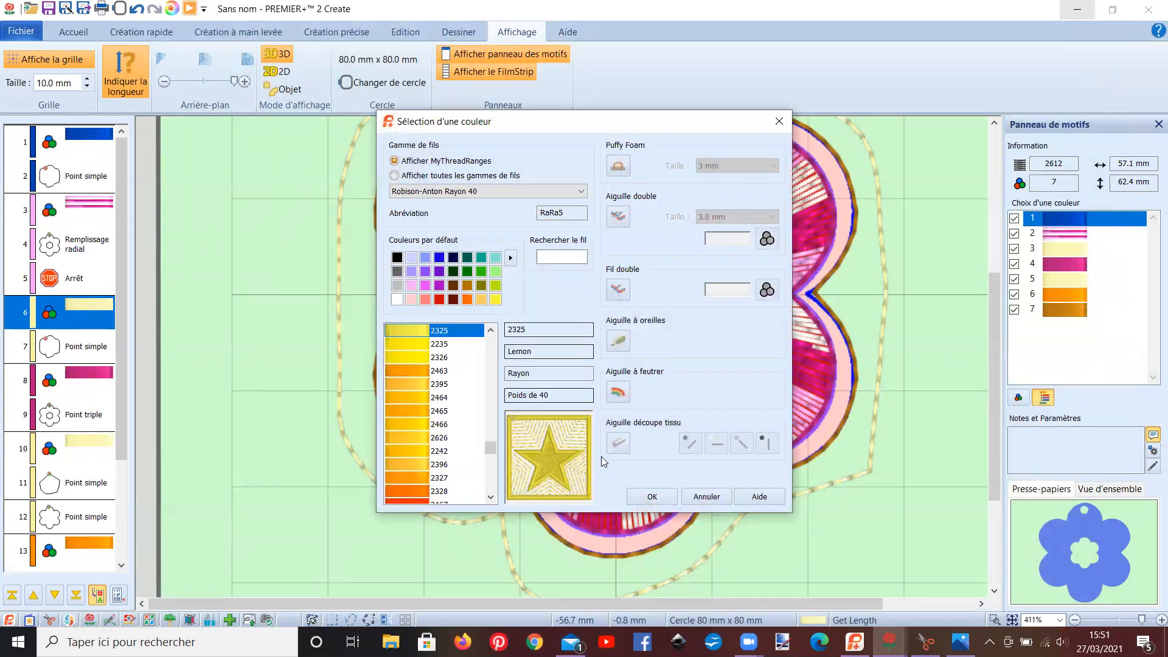
left_click(652, 497)
Play the start of the design in the Design Player to check the first outline and radial fill, and close it.
left_click(190, 13)
left_click(140, 559)
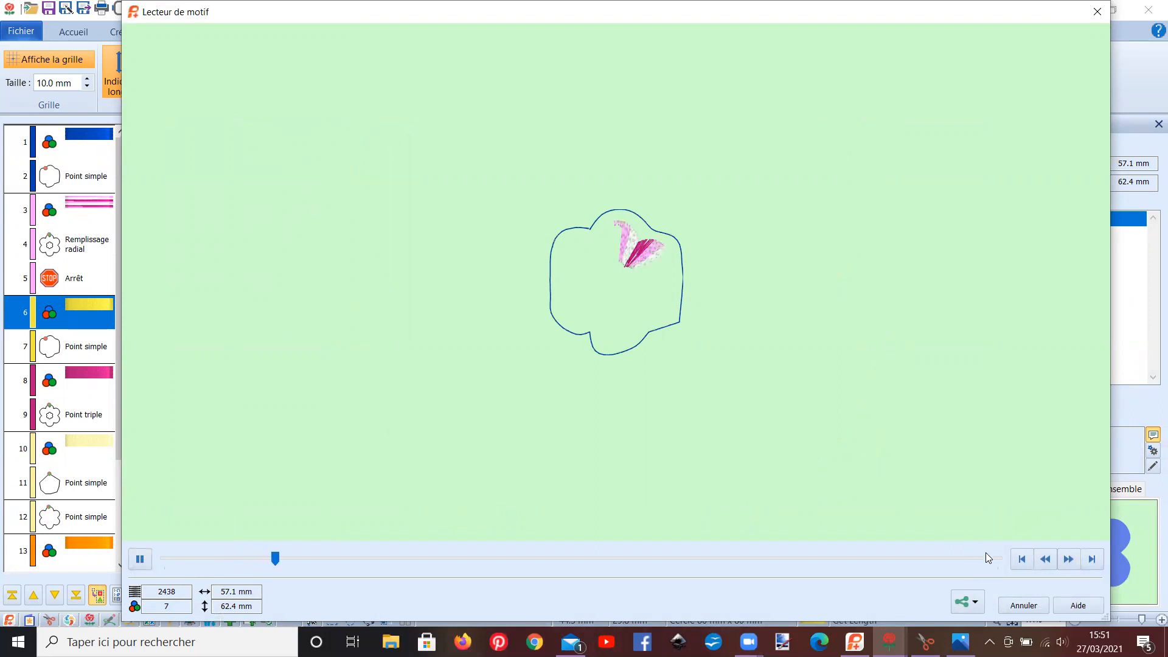
left_click(1098, 12)
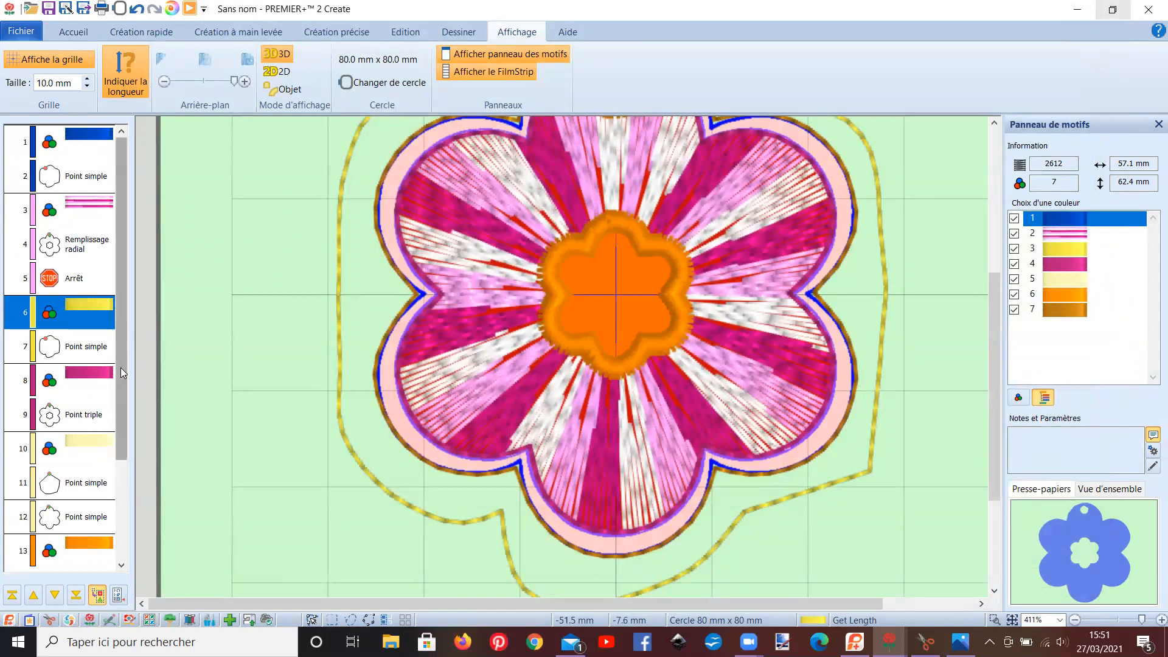
Copy the blue simple-stitch outline at the start of the design and paste the duplicate directly after it.
left_click(73, 172)
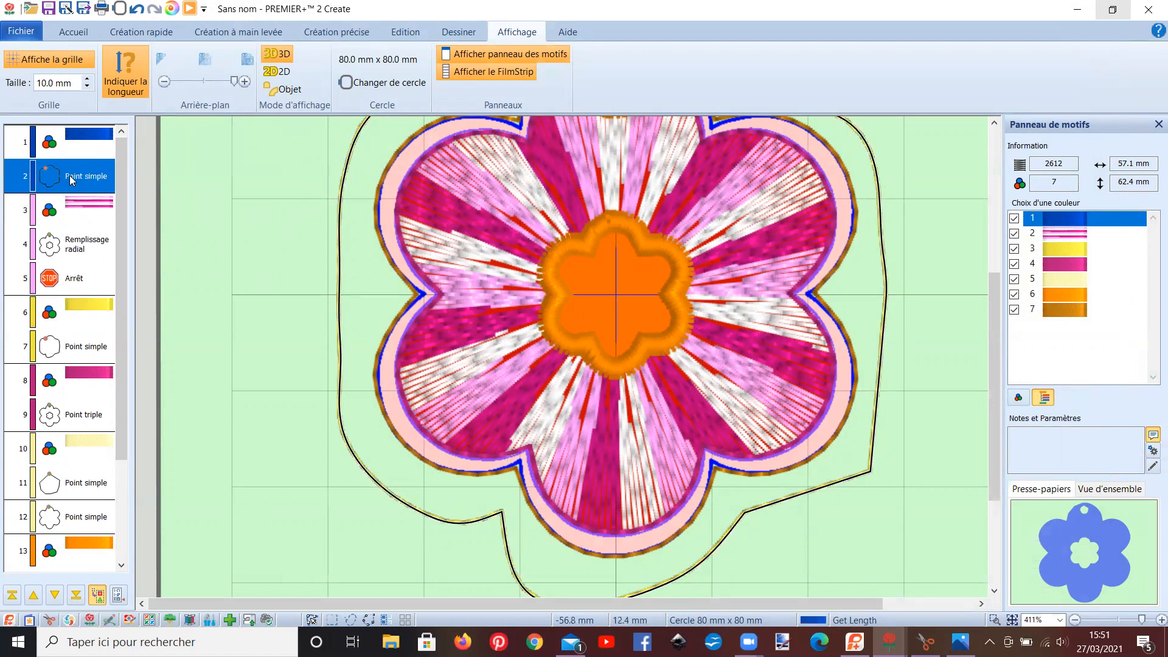
left_click(61, 37)
left_click(20, 68)
left_click(51, 72)
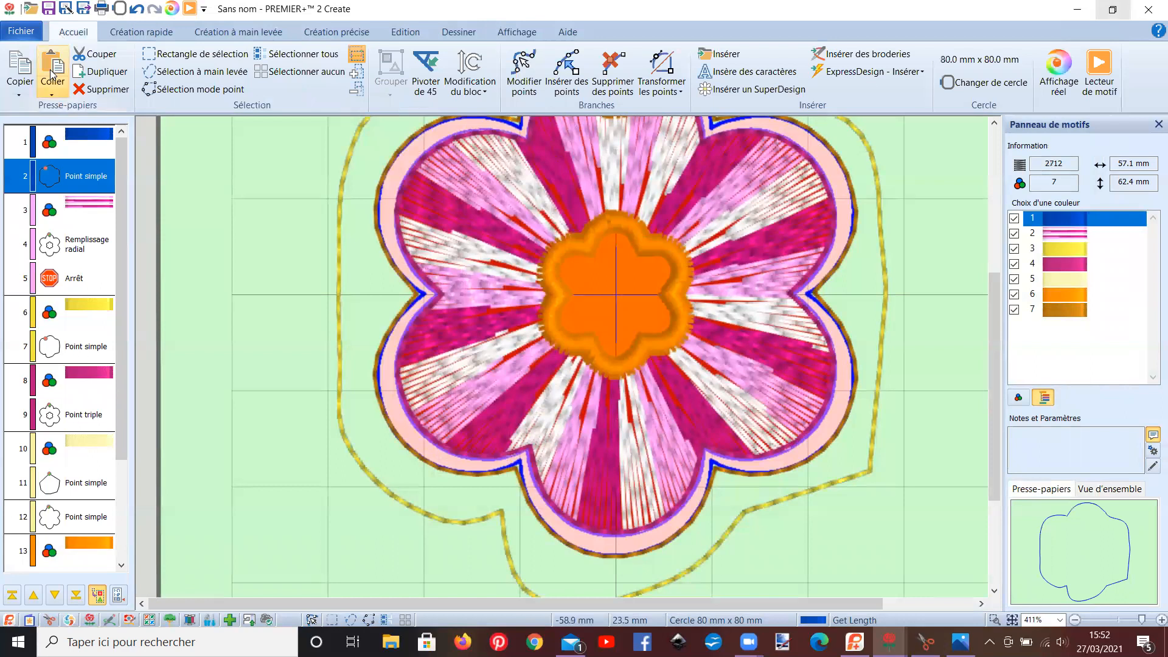
Insert a colour change to thread 2478 Light Cocoa between the blue simple-stitch outline and its duplicate.
right_click(61, 180)
left_click(195, 348)
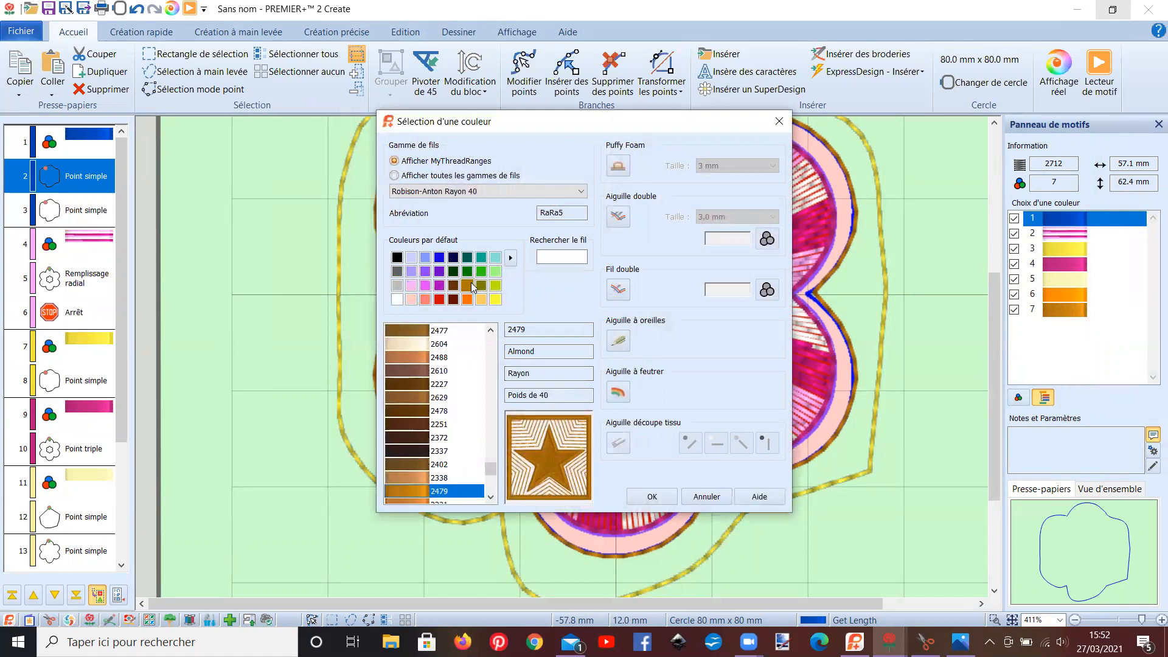
left_click(454, 284)
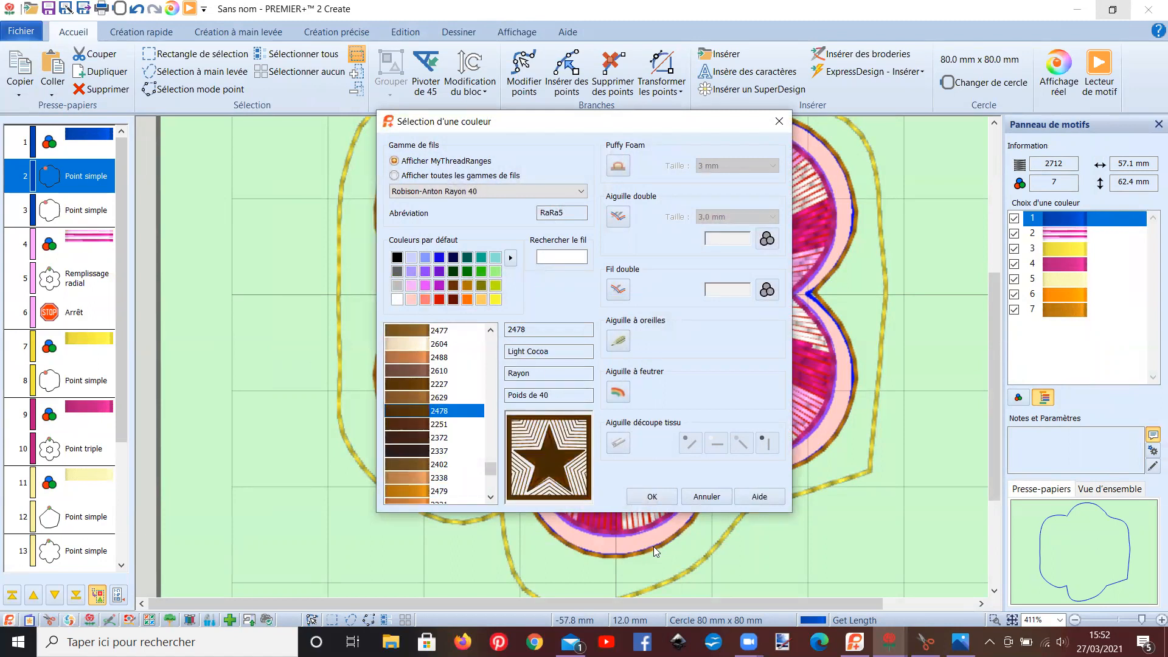
left_click(642, 496)
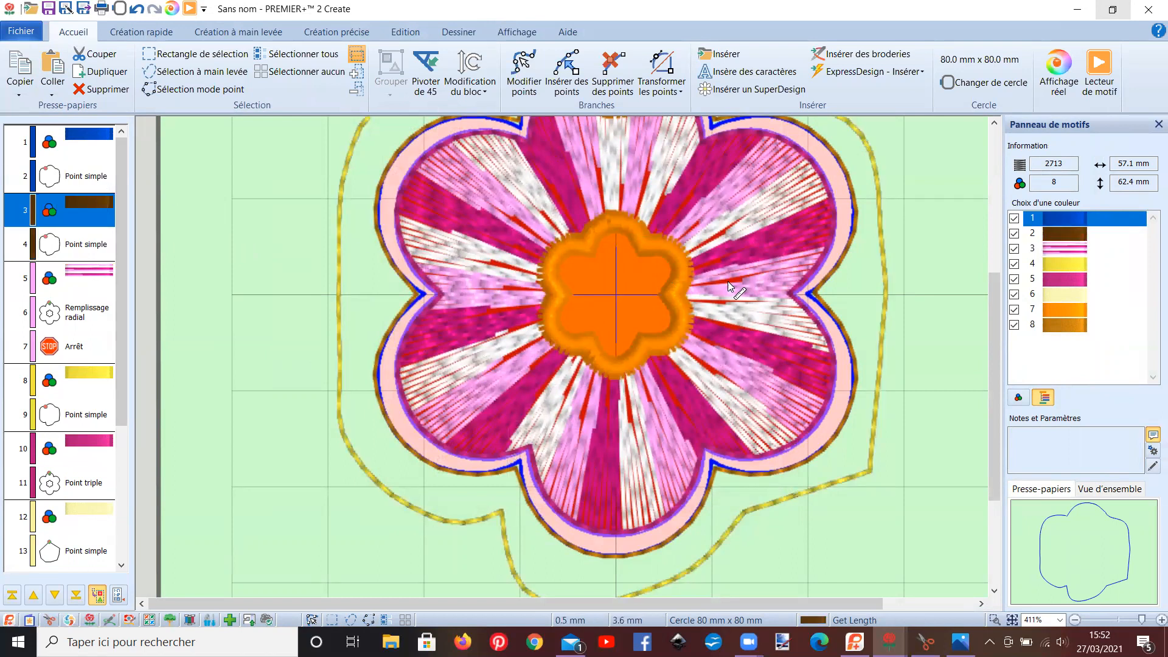
Play the design in the Design Player, review the stitching order from the two starting outlines to the end, and close it.
left_click(1086, 91)
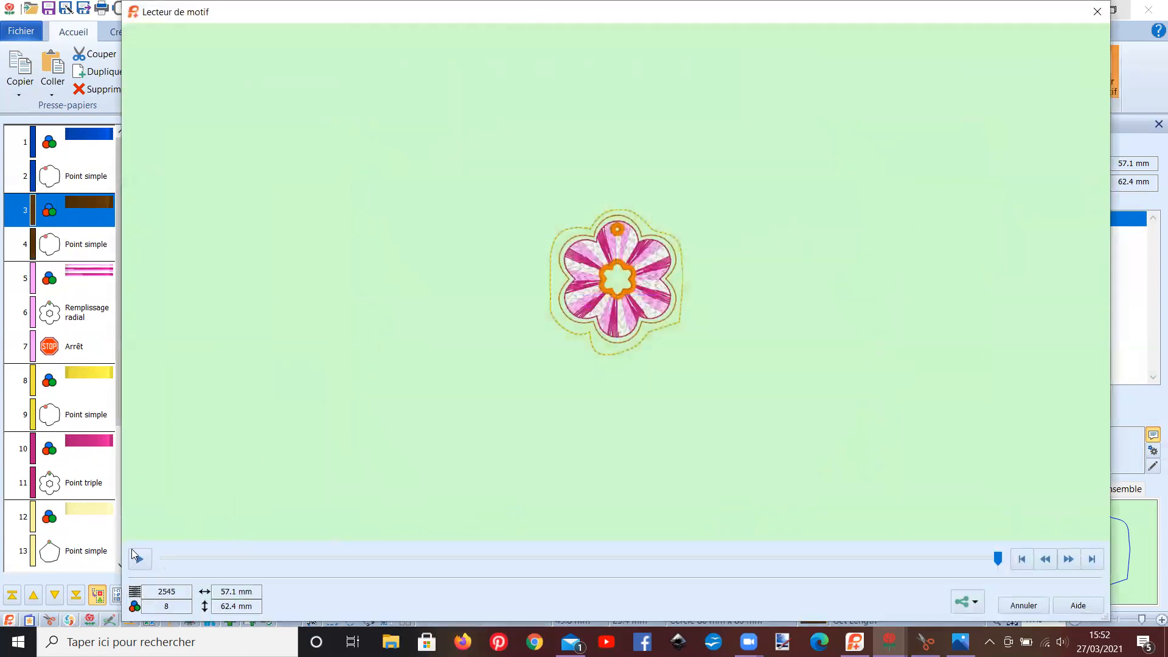
left_click(137, 557)
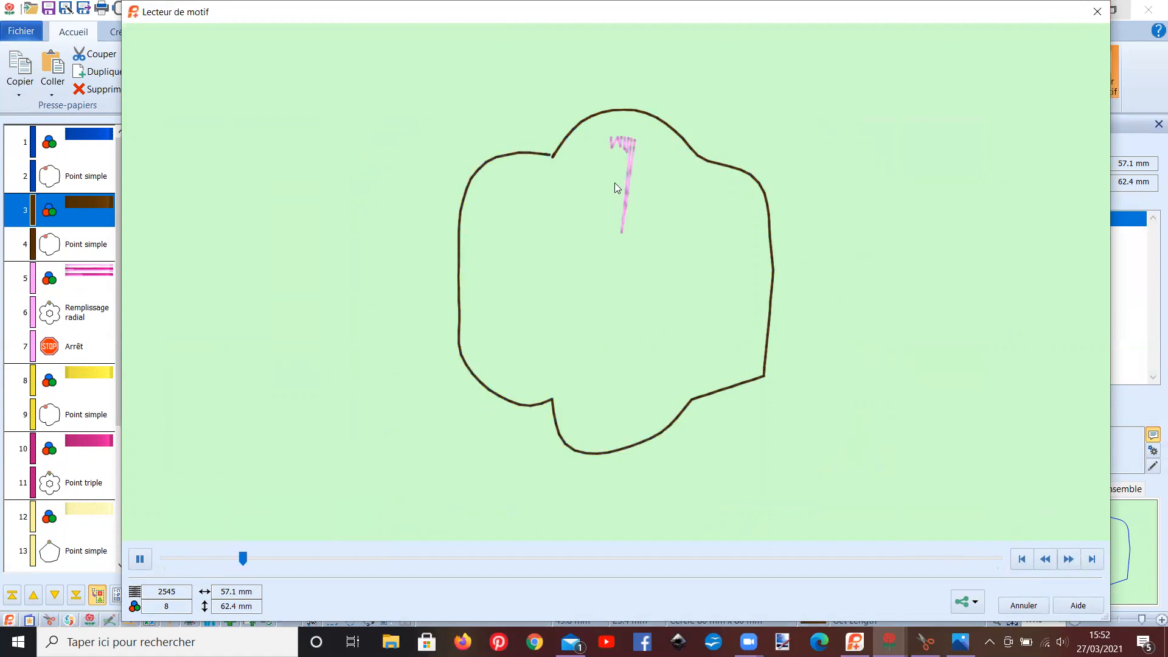
left_click(227, 560)
left_click_drag(228, 559, 181, 561)
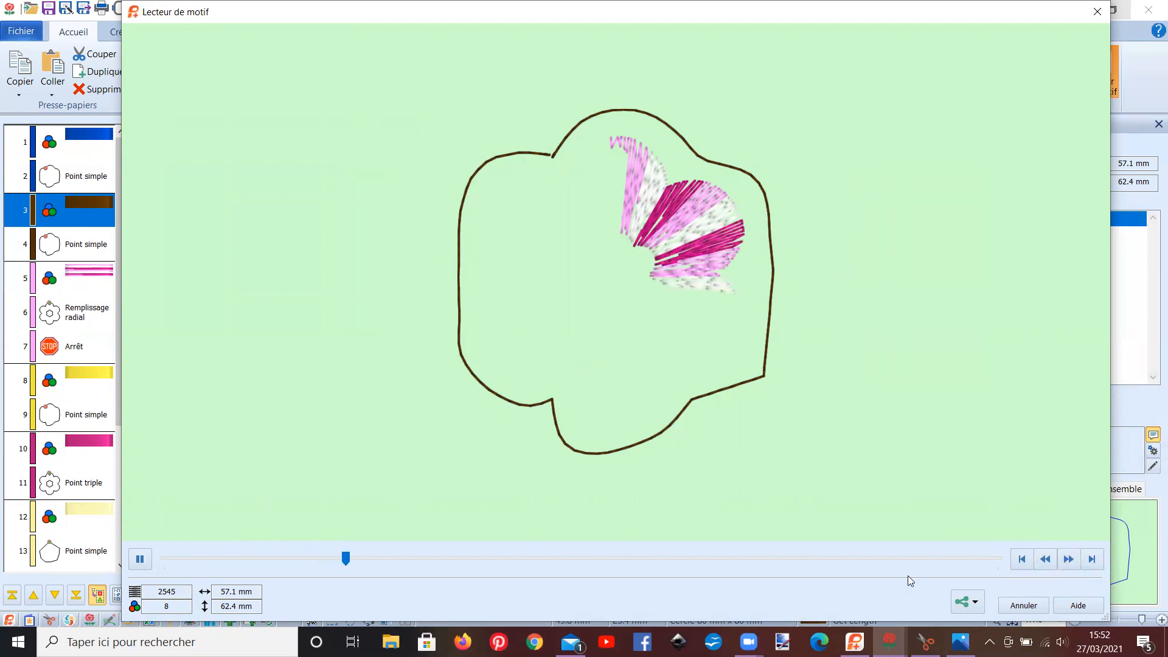
left_click(1068, 560)
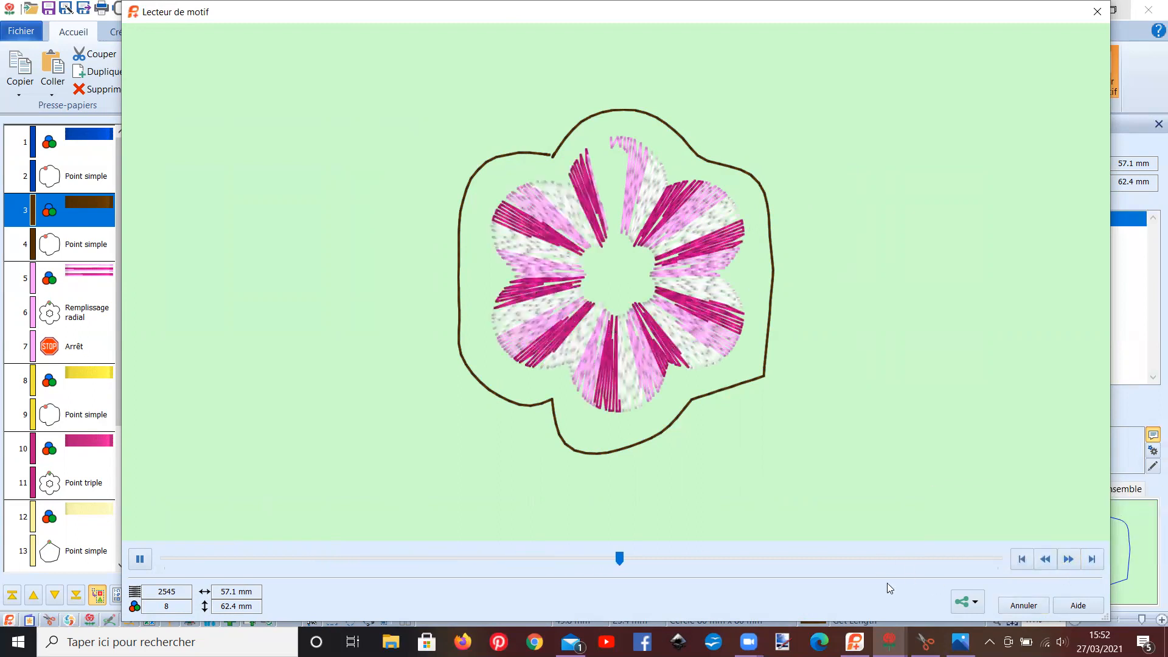
left_click(638, 560)
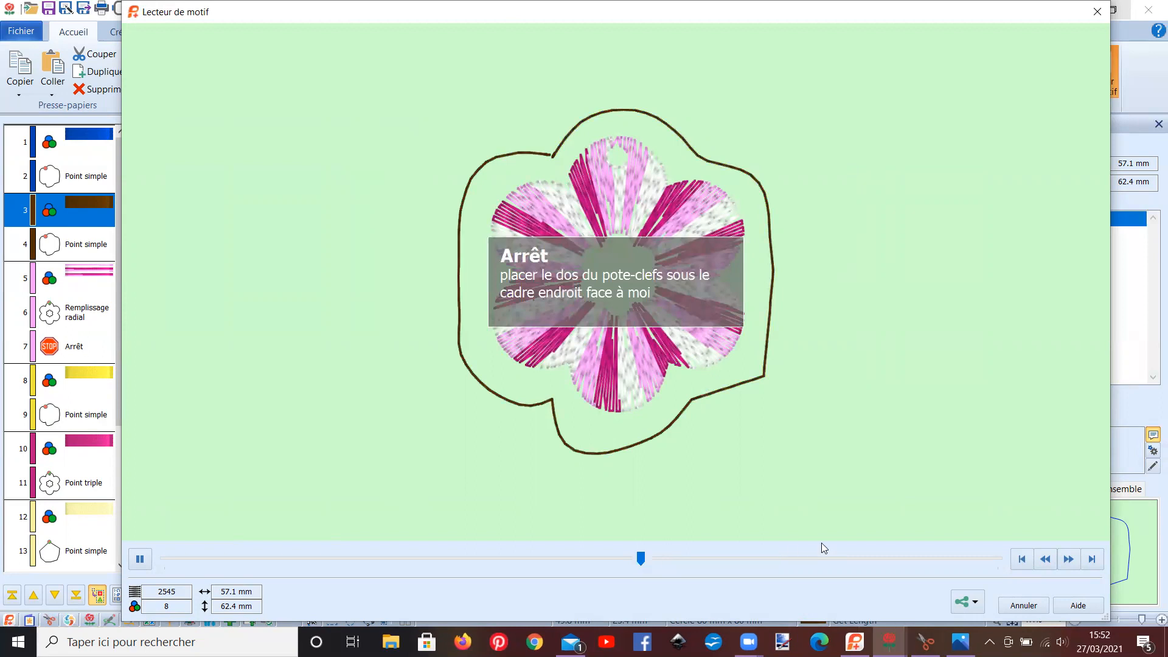
left_click(1056, 557)
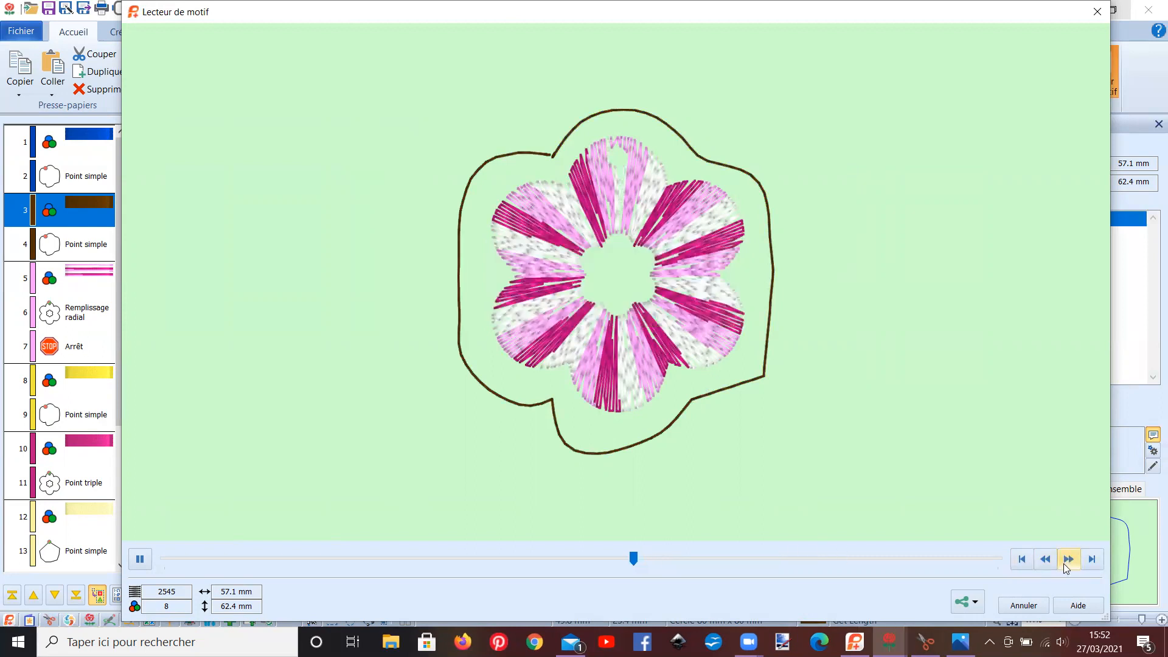
left_click(1069, 561)
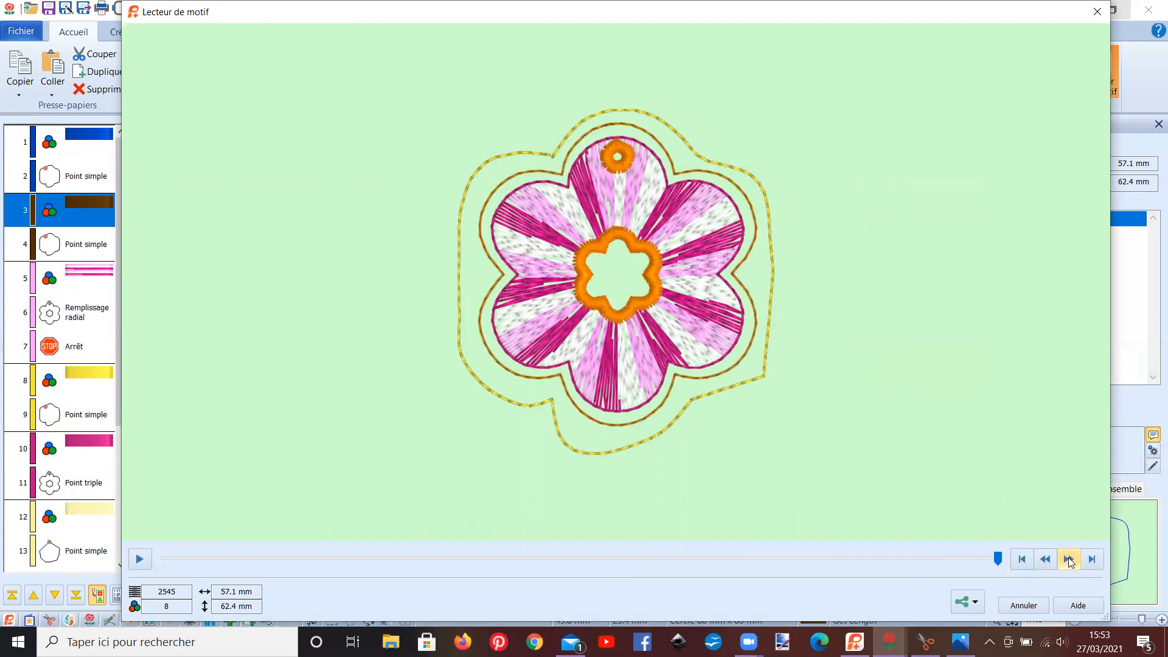
left_click(1095, 14)
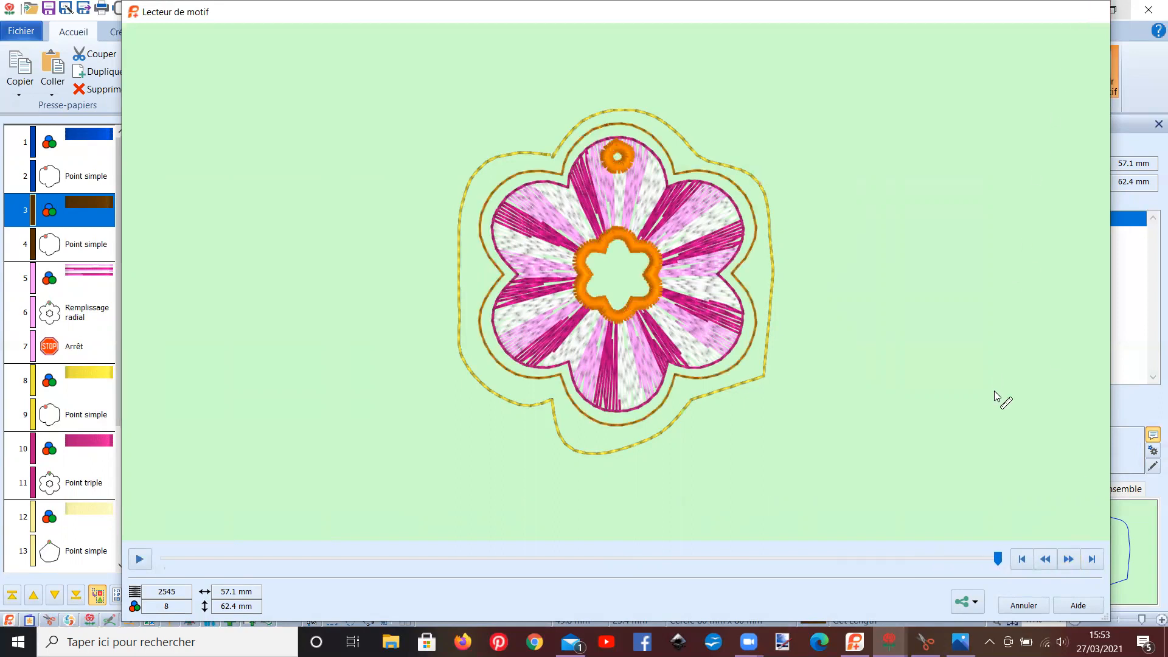
Insert a stop after the blue simple-stitch outline with the remark "placer le tissu sur le cadre".
left_click(64, 179)
right_click(64, 179)
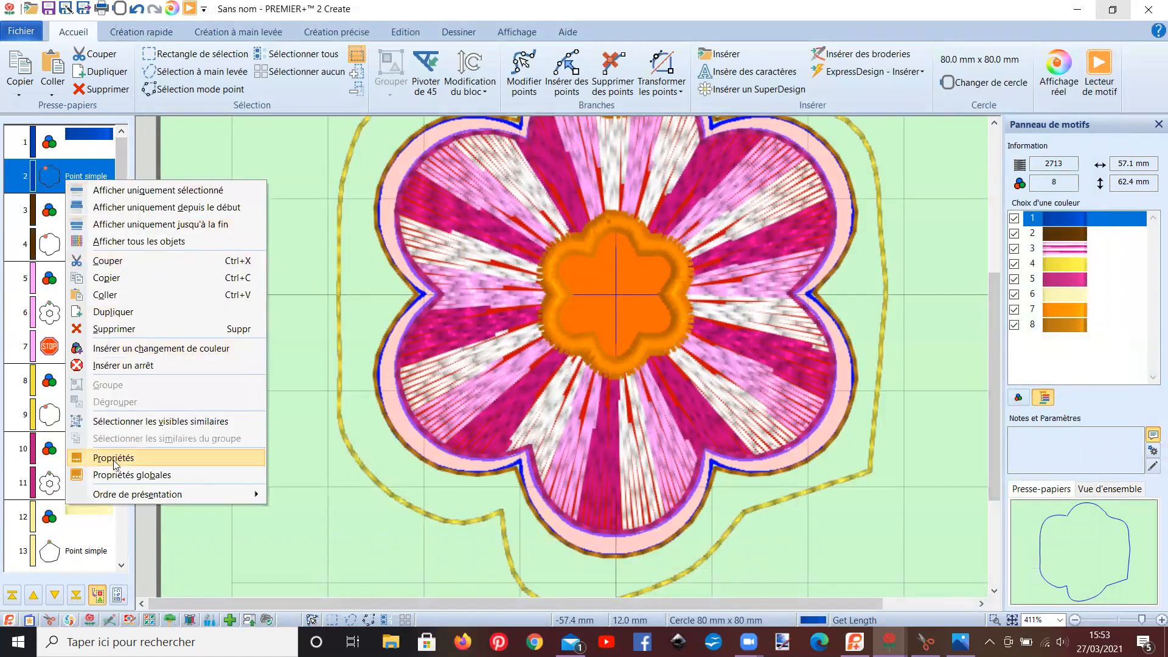
left_click(120, 367)
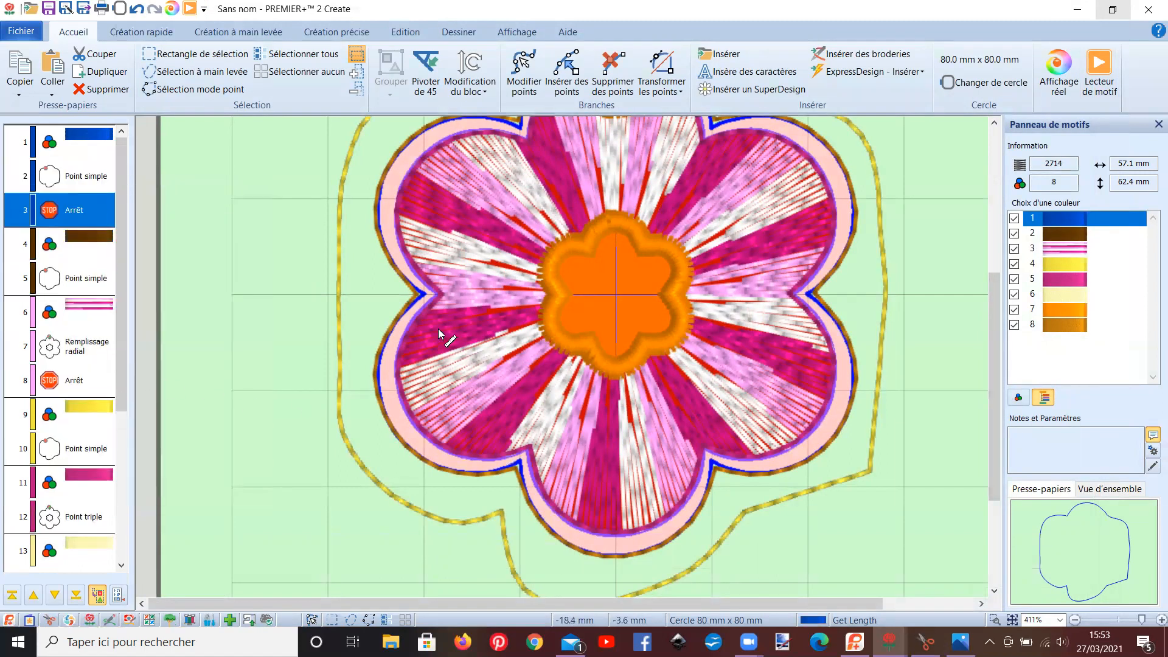
right_click(90, 214)
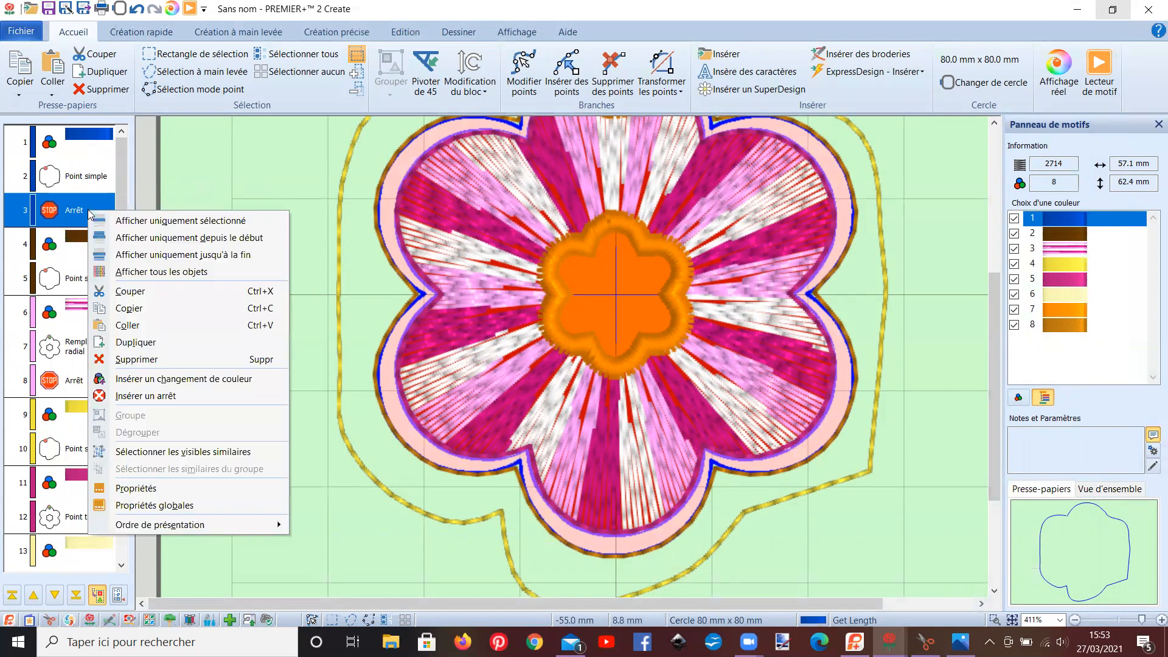
left_click(148, 485)
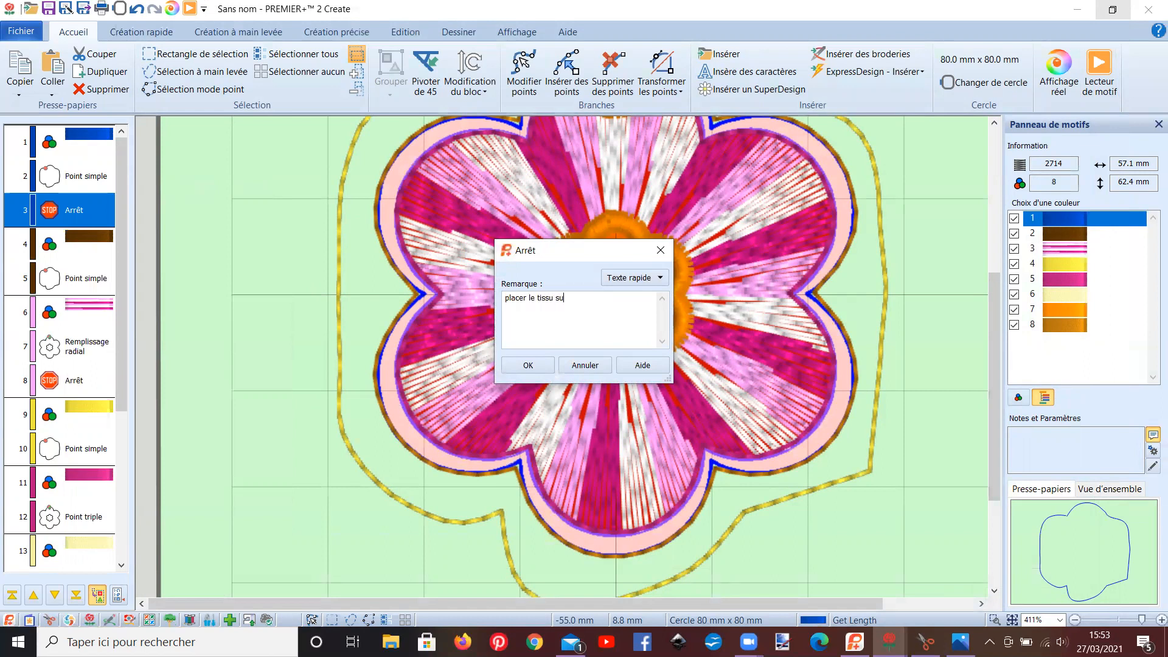
type("cadre")
left_click(527, 366)
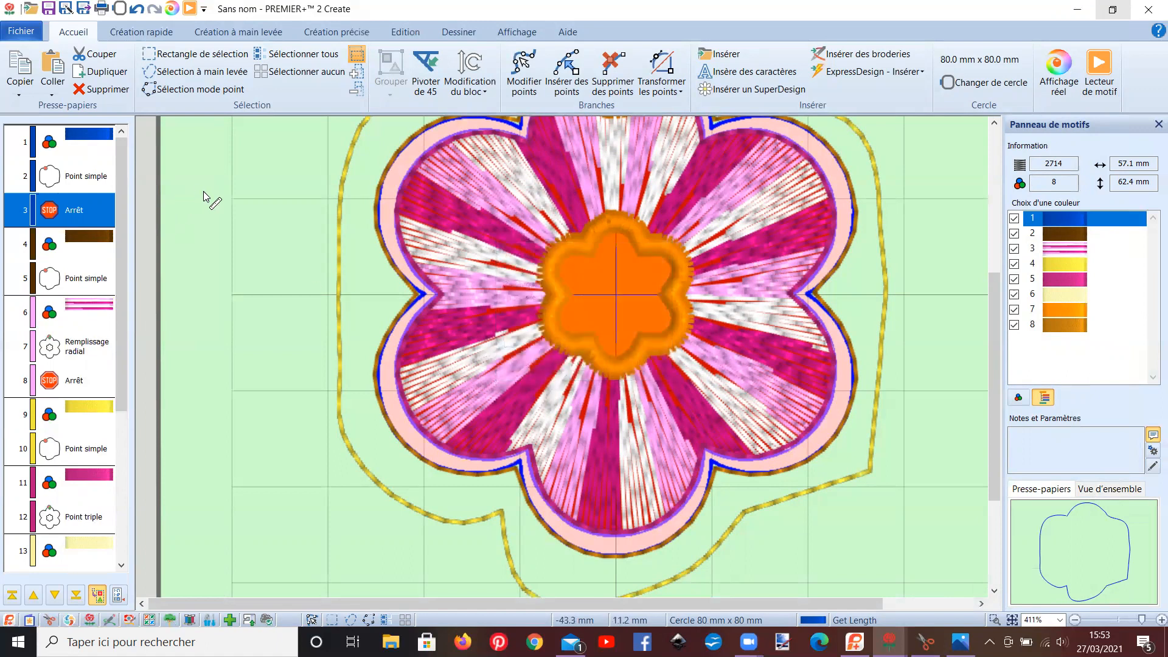
Insert a colour change to thread 2288 Iris between the simple-stitch lines of the small ring hole and the central flower hole.
left_click_drag(125, 219, 129, 253)
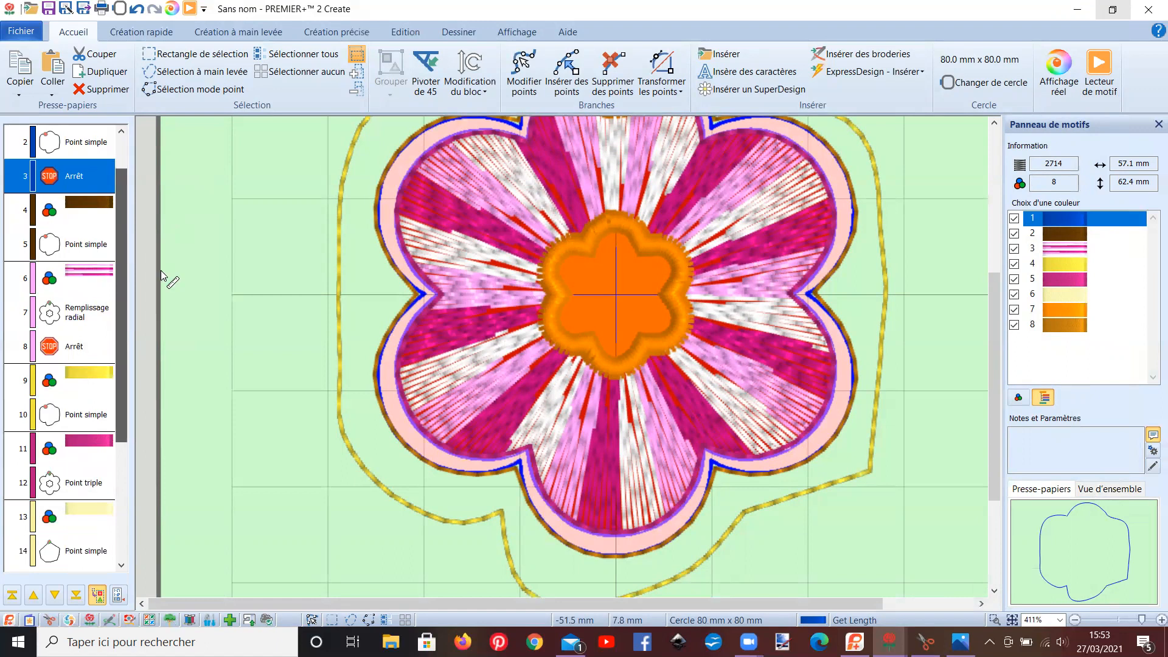
scroll(331, 362, "down", 2)
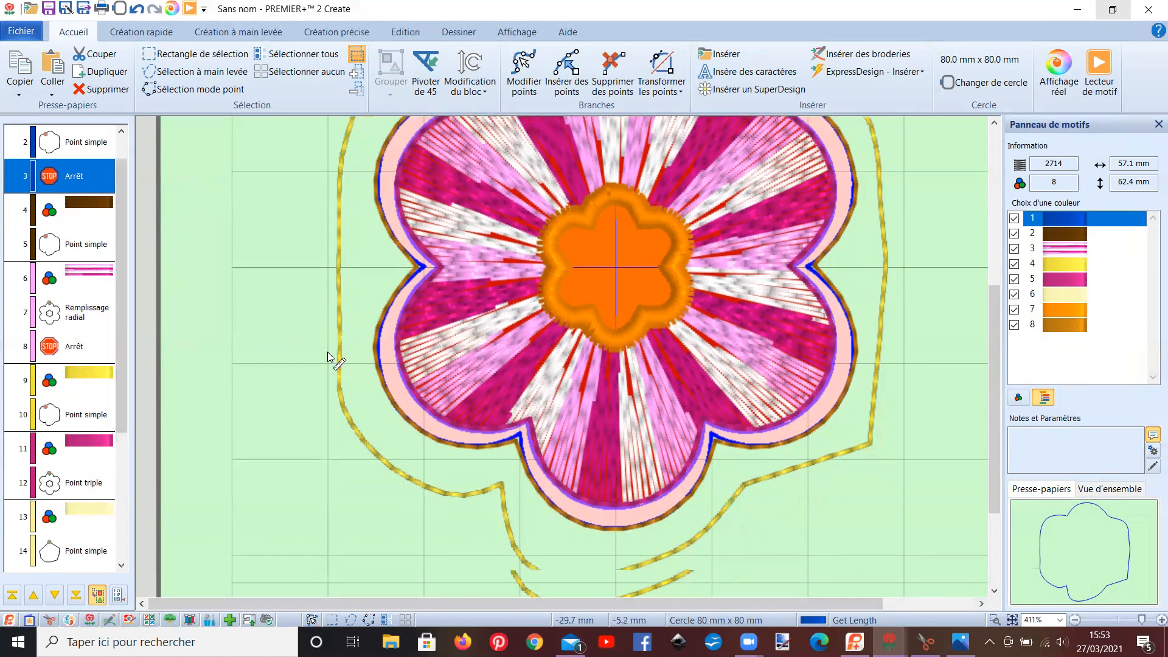
scroll(328, 371, "down", 5)
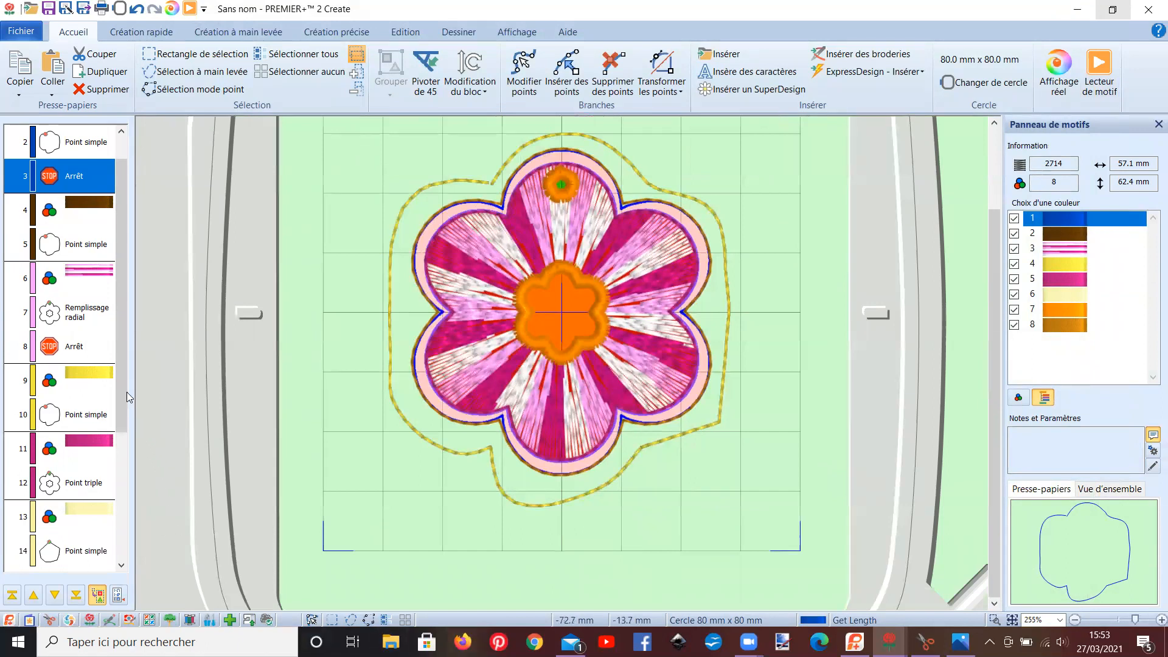
scroll(112, 485, "down", 2)
scroll(111, 485, "down", 1)
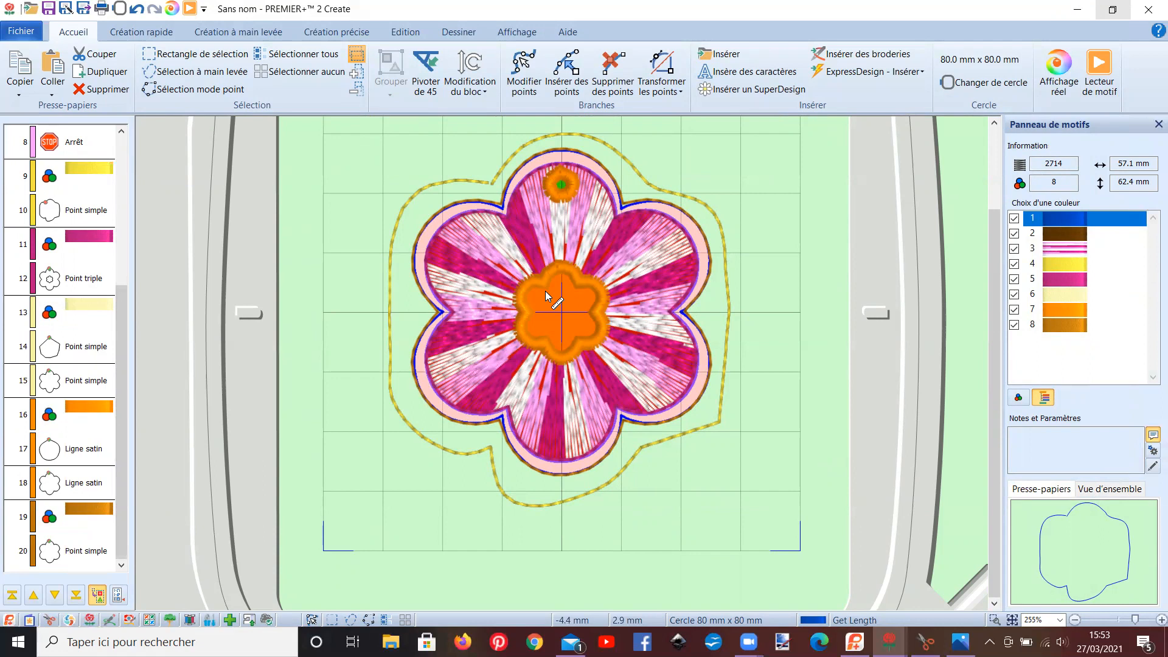
left_click(79, 383)
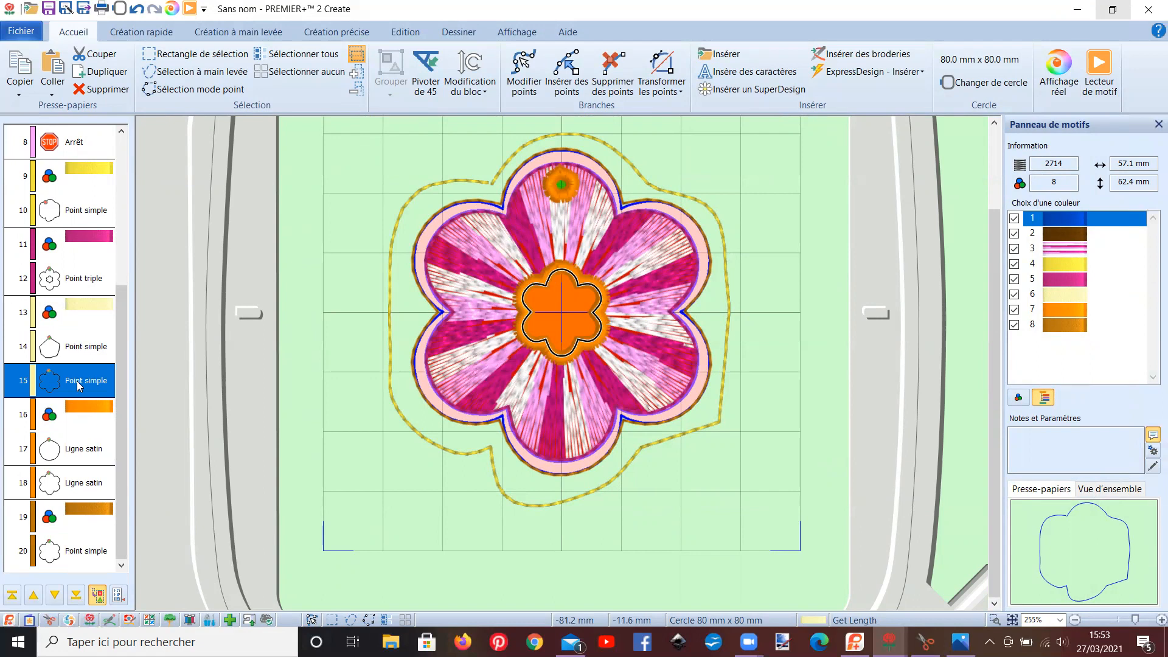
left_click(79, 347)
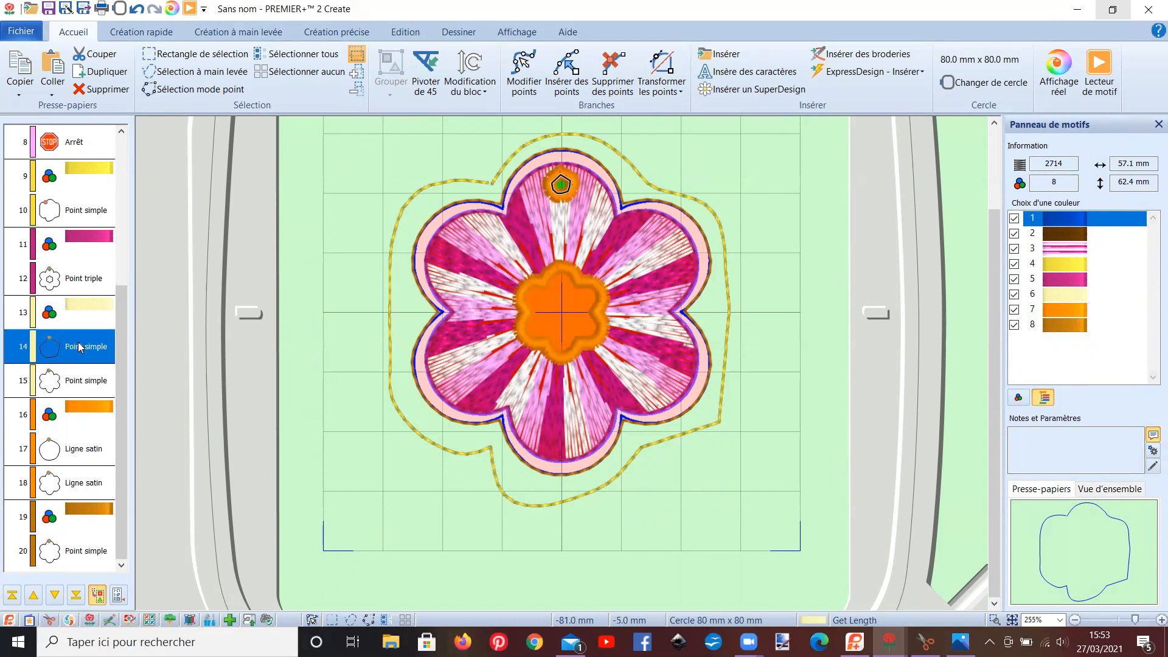
right_click(79, 347)
left_click(129, 189)
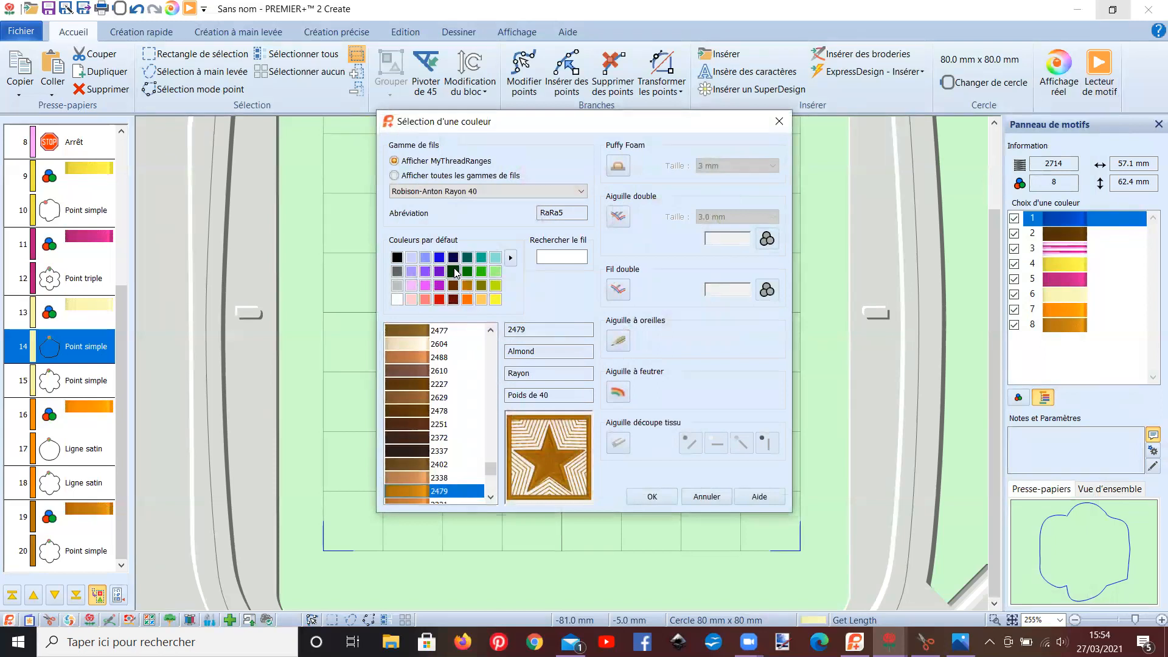
left_click(425, 273)
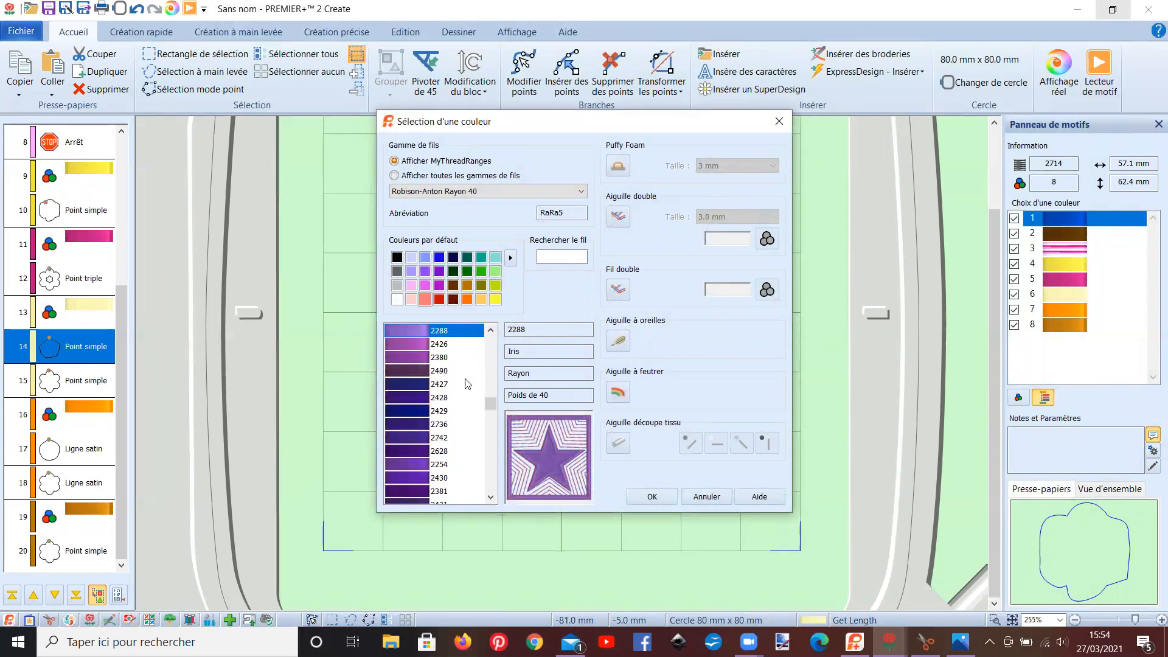
left_click(650, 502)
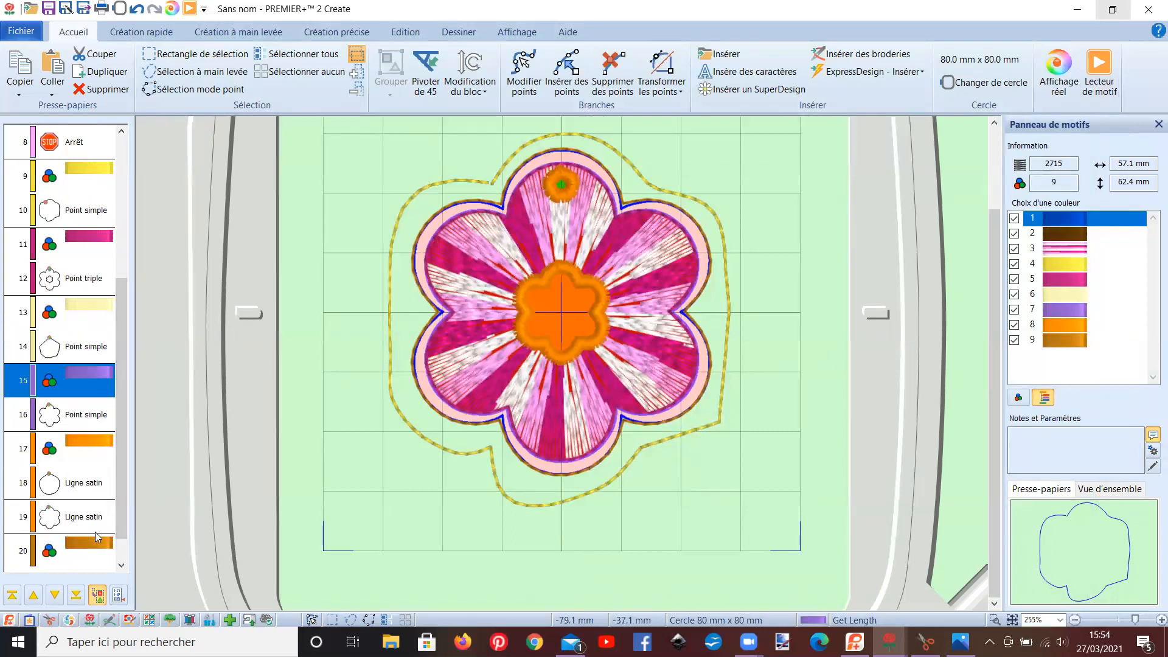
left_click(121, 565)
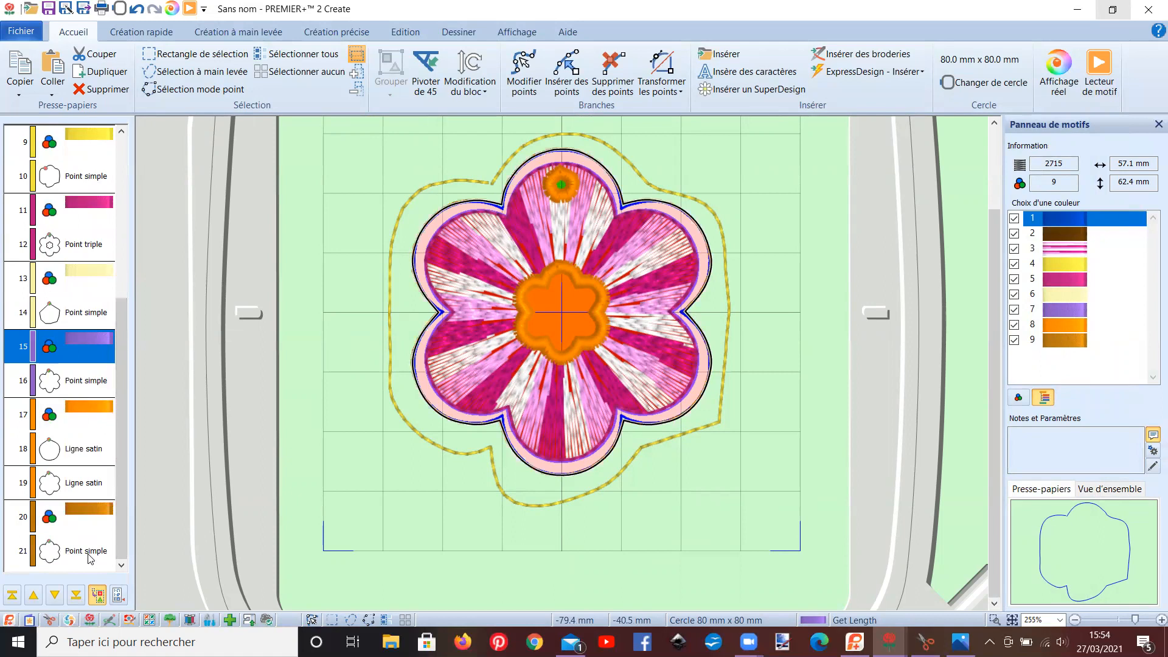
Delete the purple colour change between the simple-stitch lines of the small ring hole and the central flower hole.
left_click(91, 553)
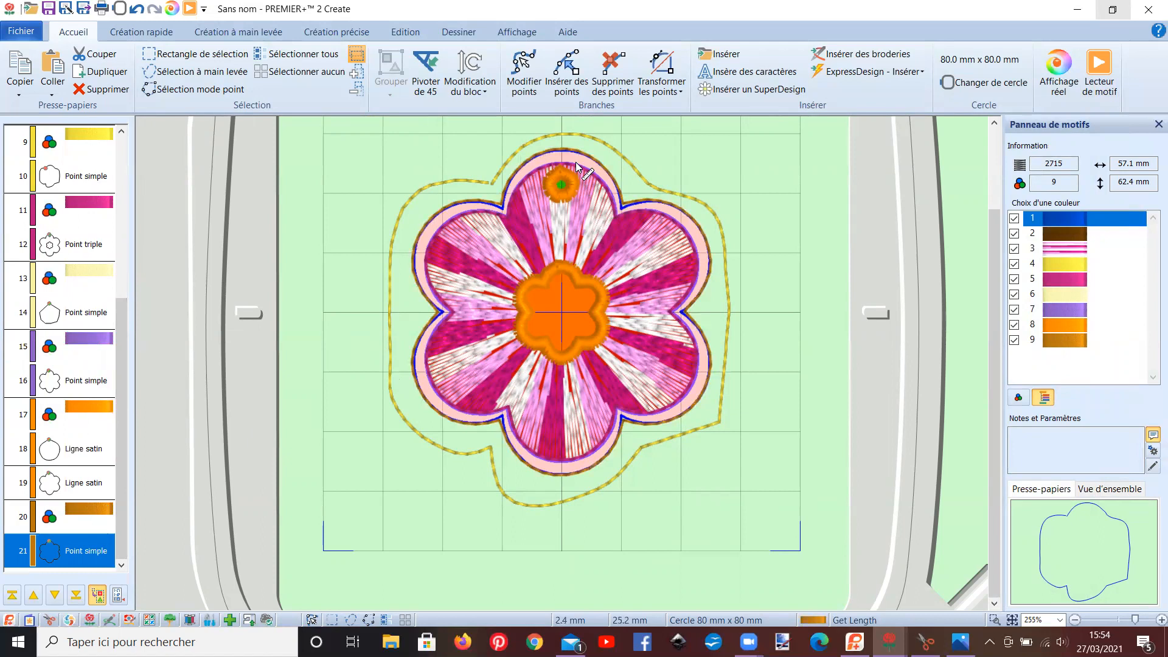
right_click(371, 533)
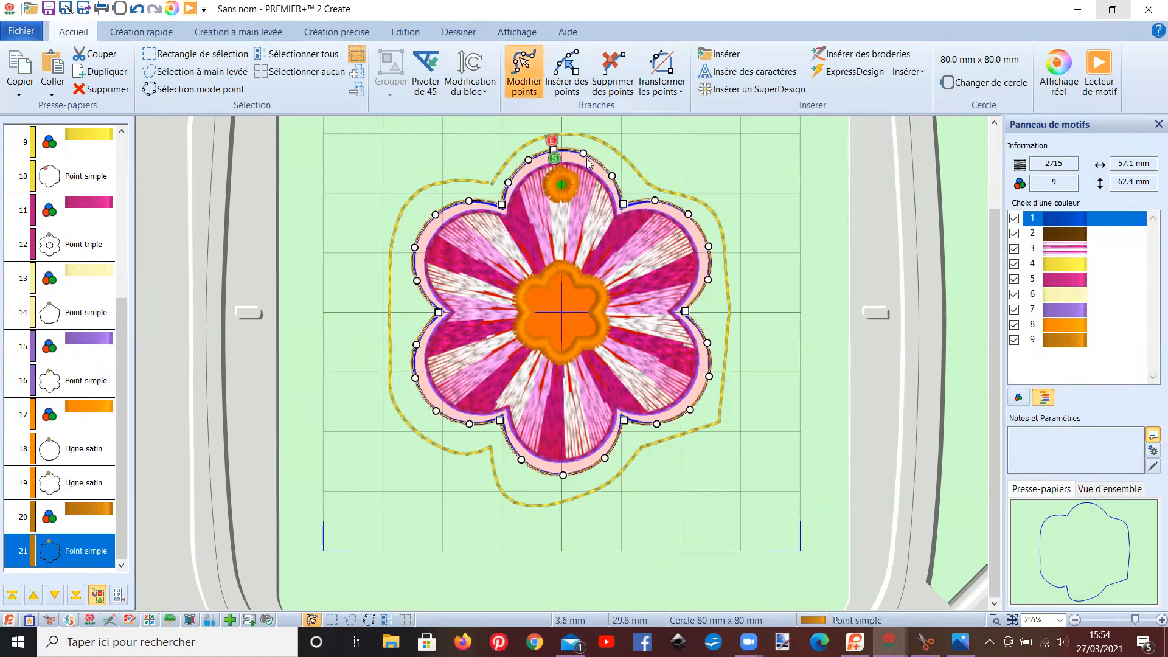
left_click(75, 382)
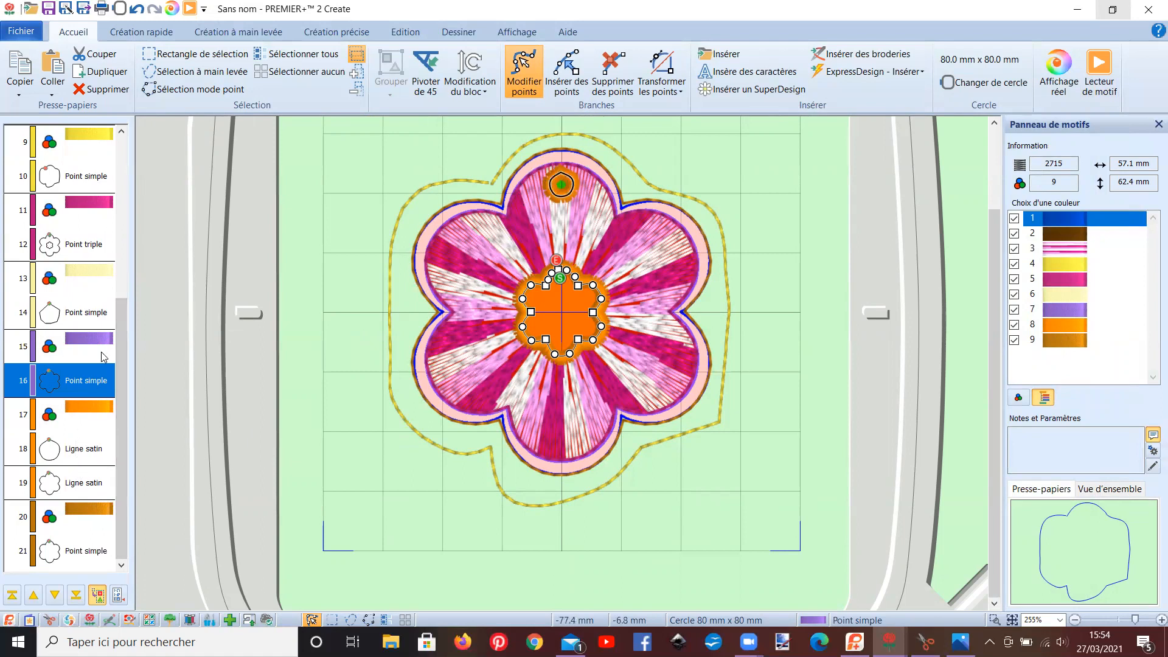
left_click(87, 314)
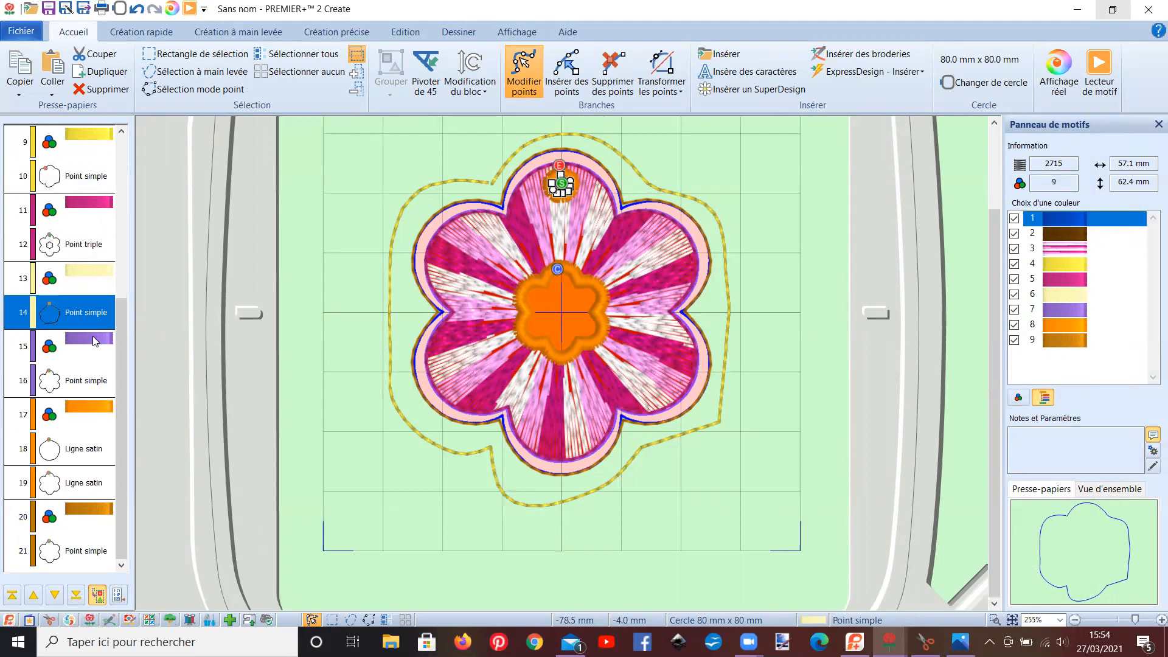
key("Delete")
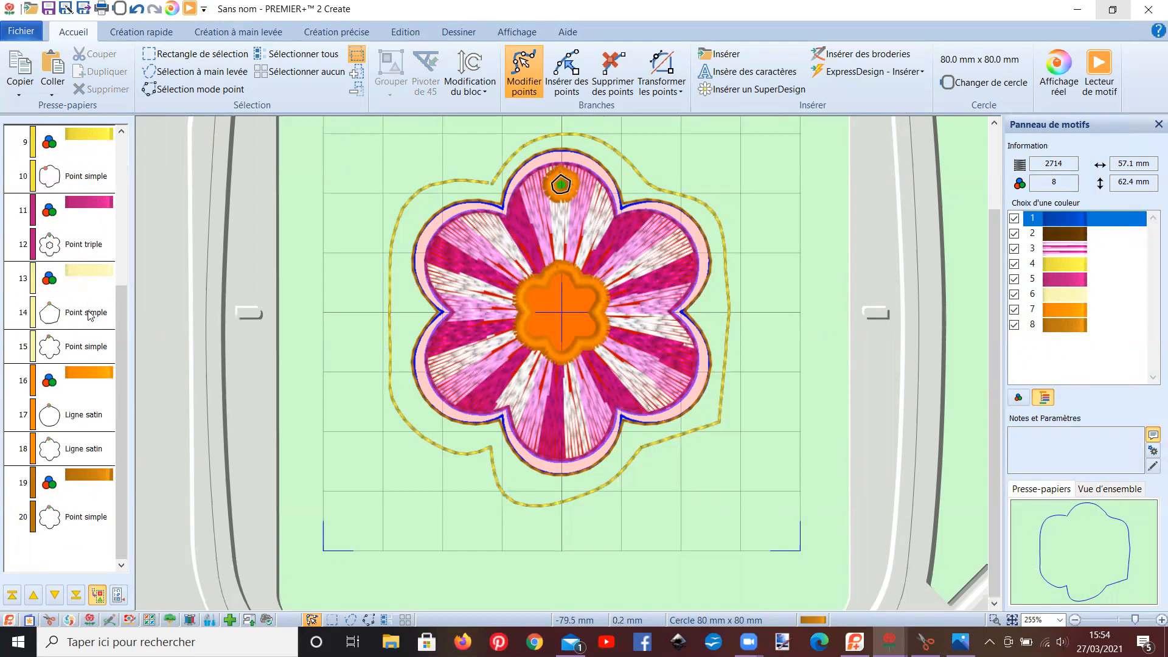
Convert the simple-stitch lines of the ring hole and central flower hole to four-needle cutwork with safety stitches 30 mm apart.
left_click(89, 315)
left_click(82, 348, "shift")
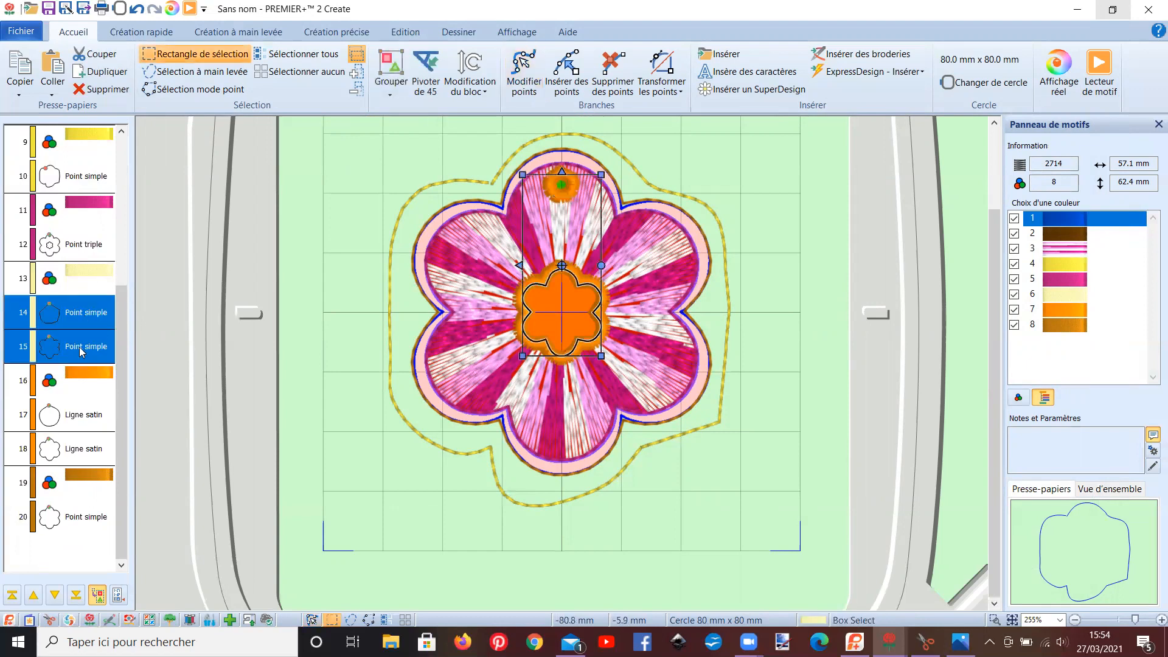
right_click(82, 351)
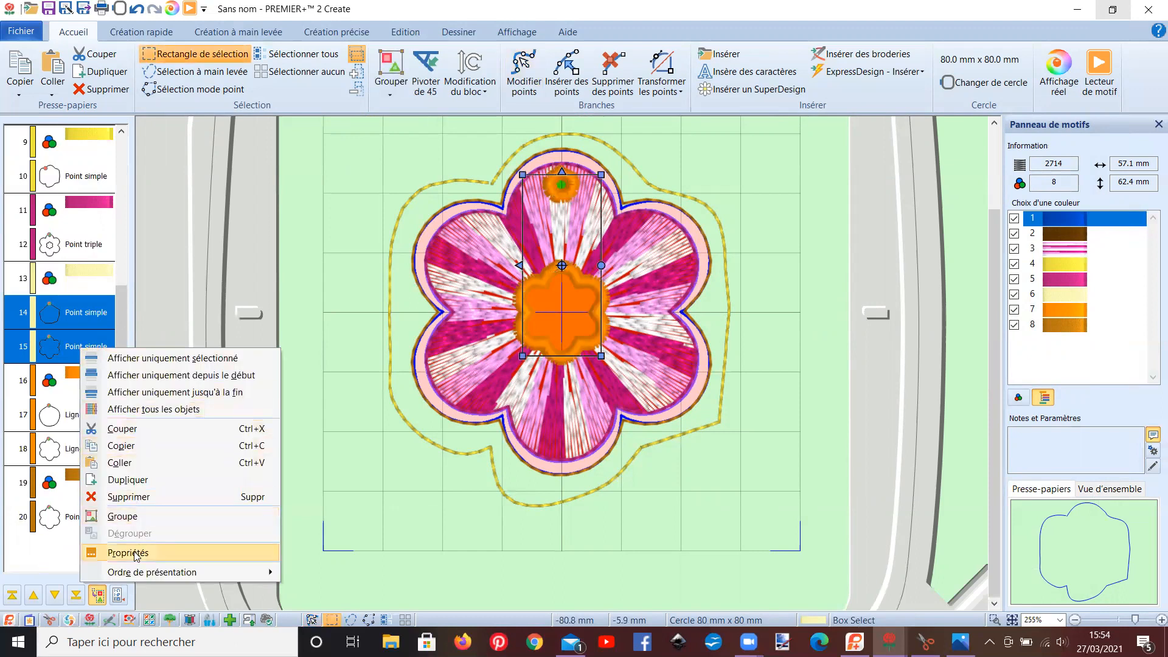
left_click(103, 552)
left_click(598, 257)
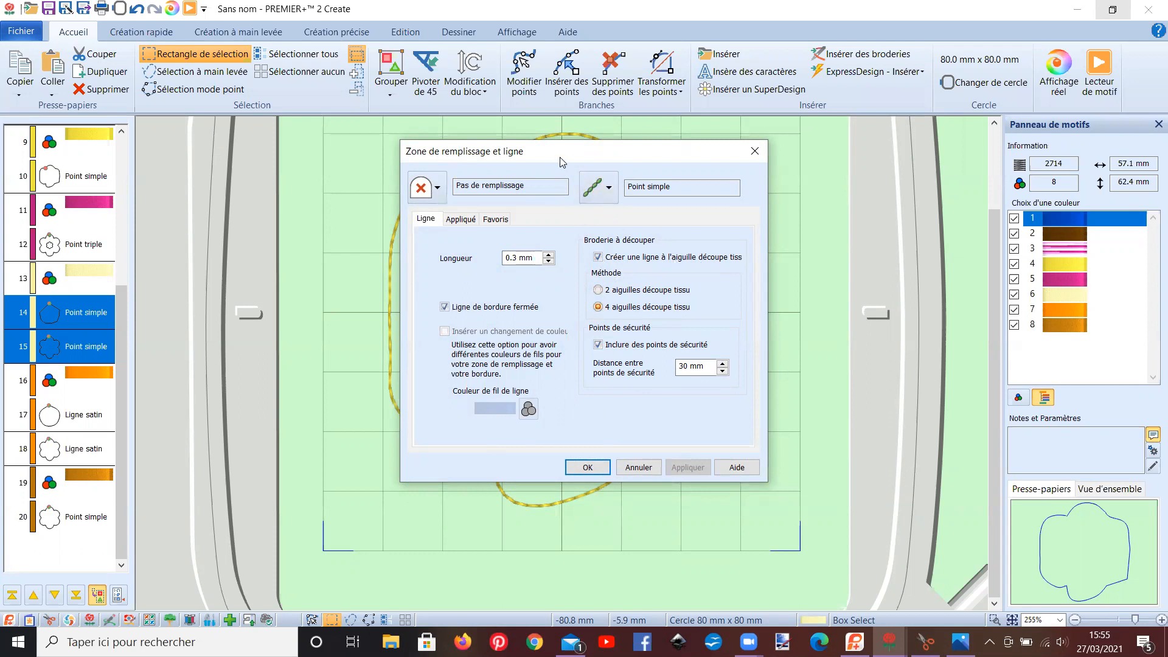
left_click_drag(560, 161, 941, 136)
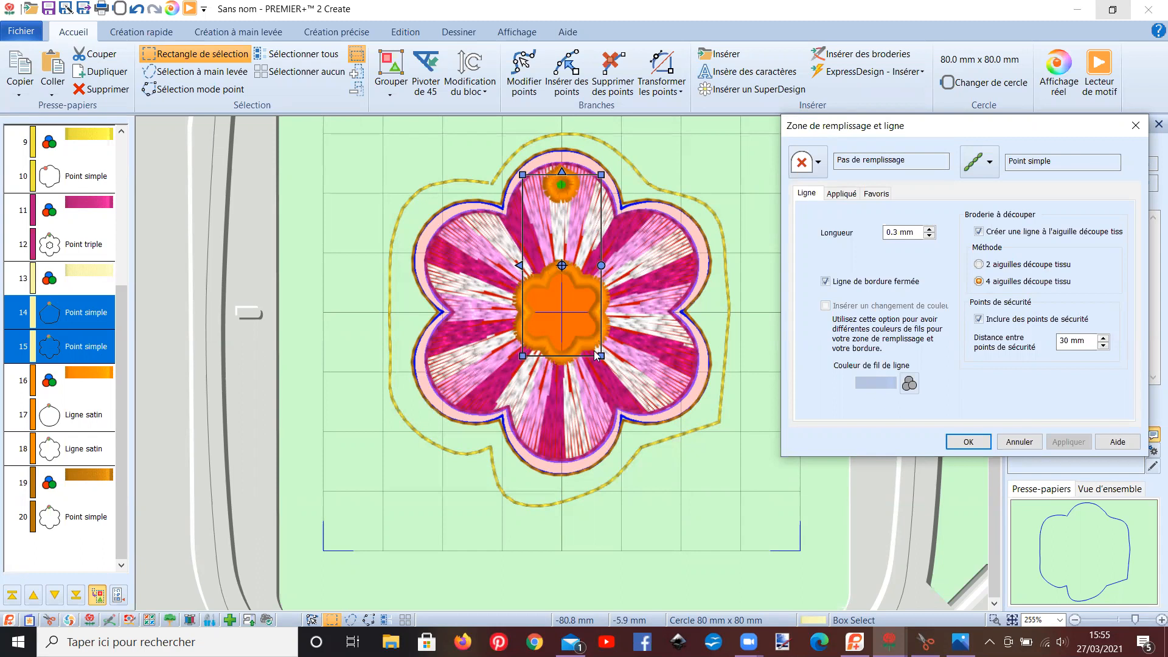
left_click(967, 441)
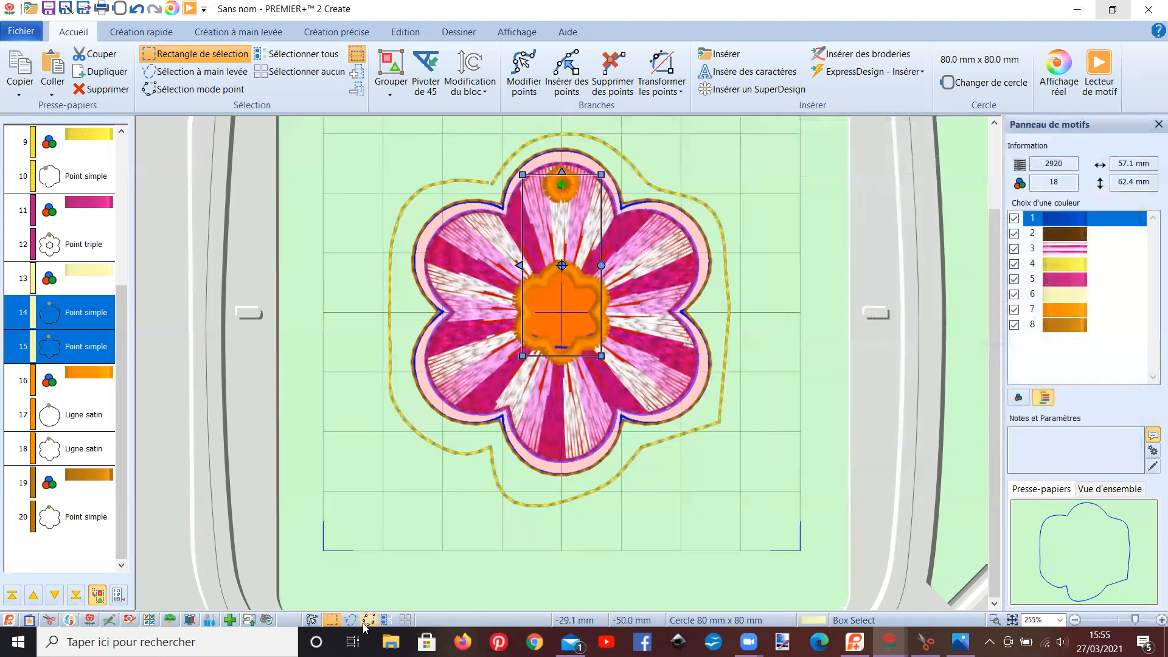
Convert the final simple-stitch outline around the flower to a four-needle cutwork line with safety stitches.
scroll(70, 519, "up", 1)
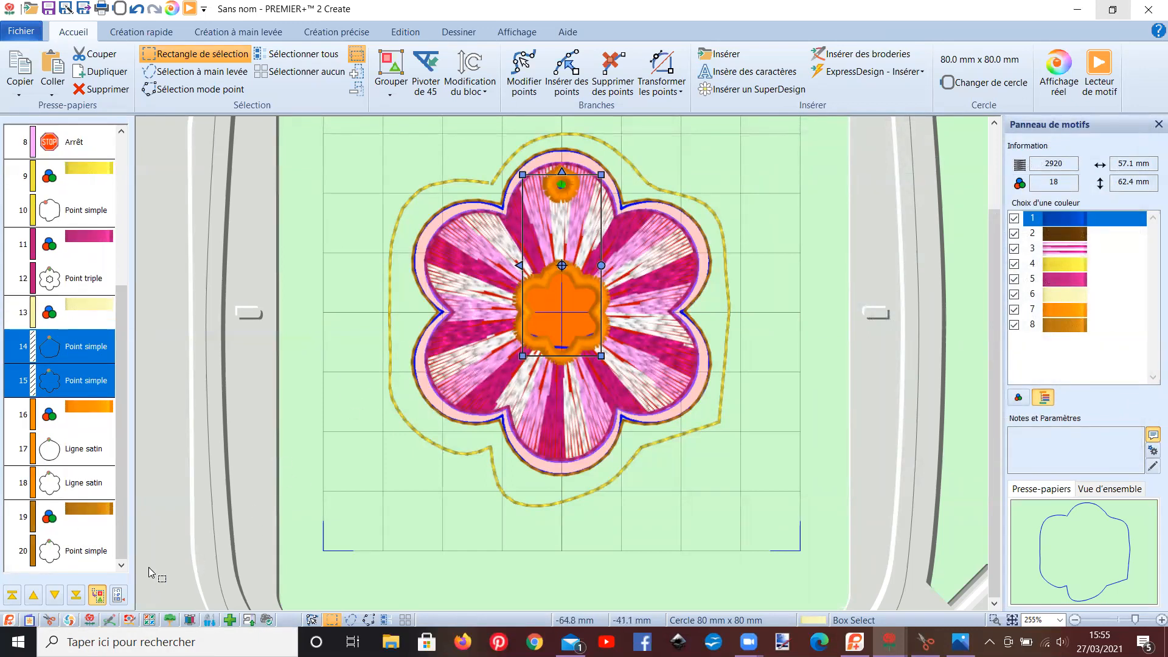
left_click(96, 552)
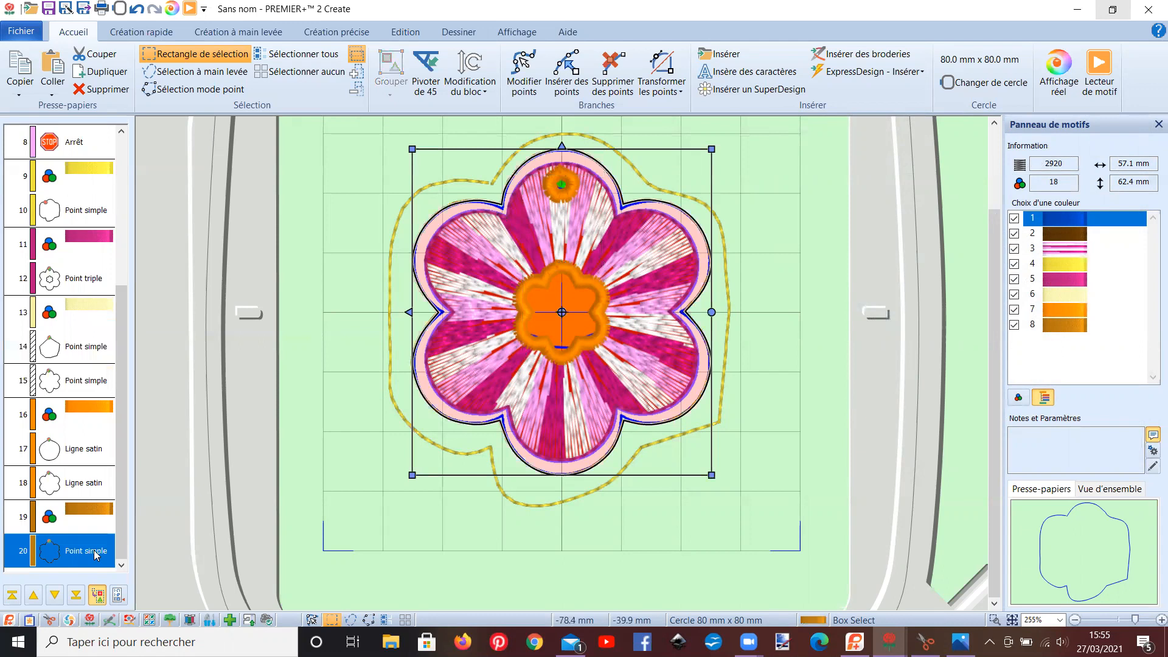
right_click(96, 552)
left_click(126, 505)
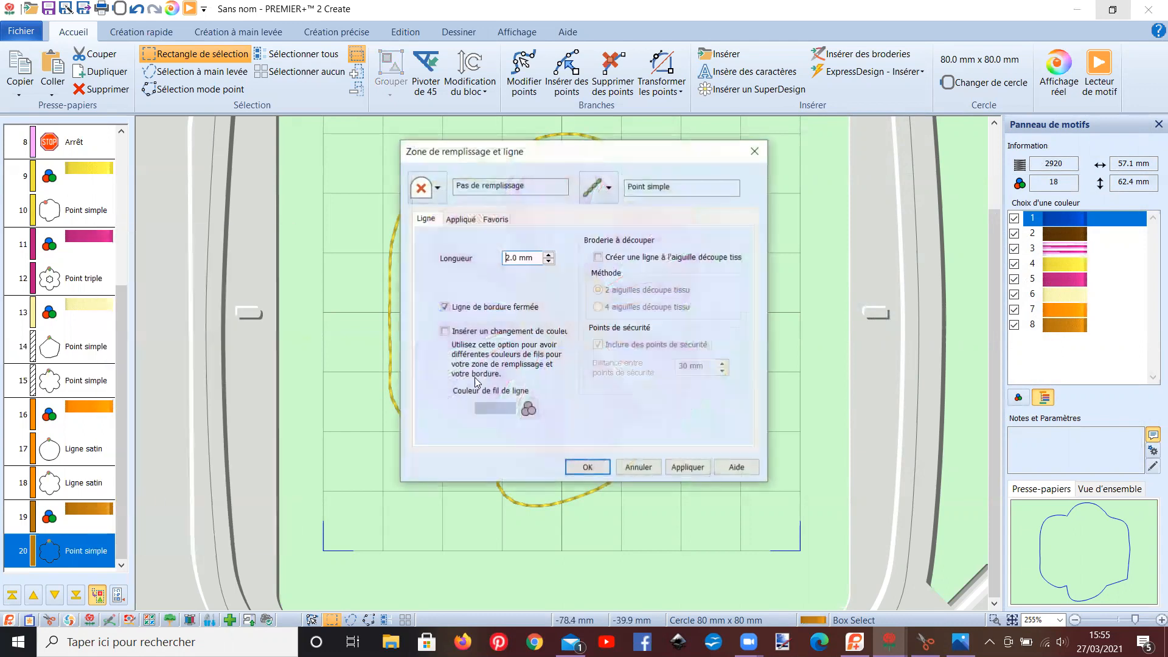
left_click(598, 257)
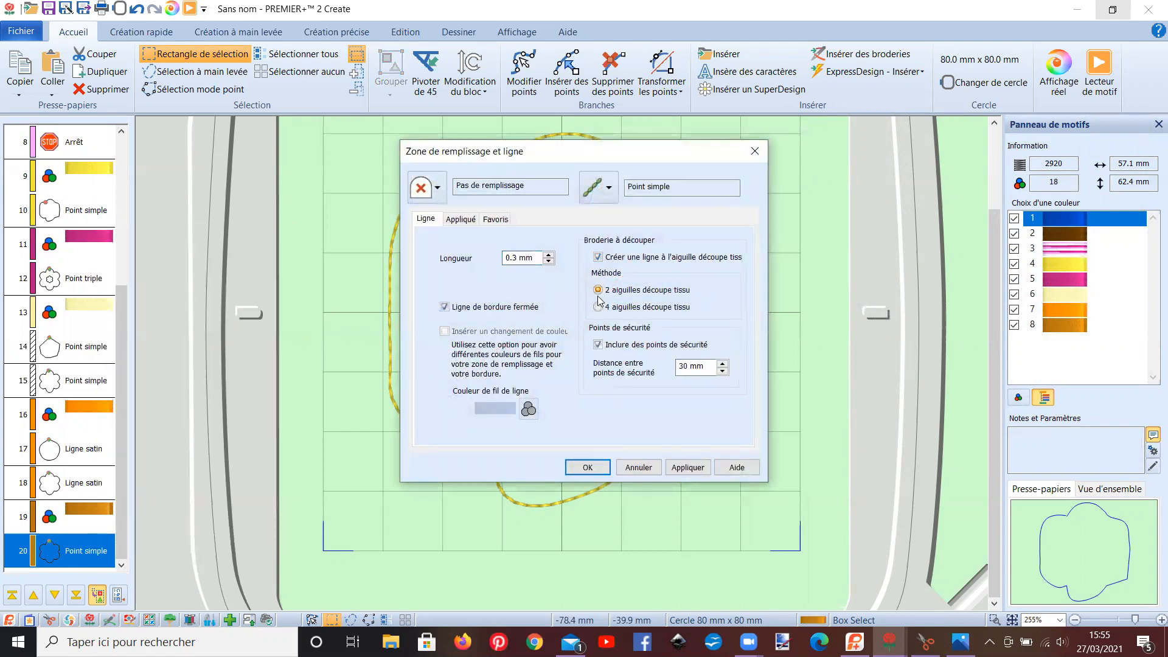
left_click(588, 467)
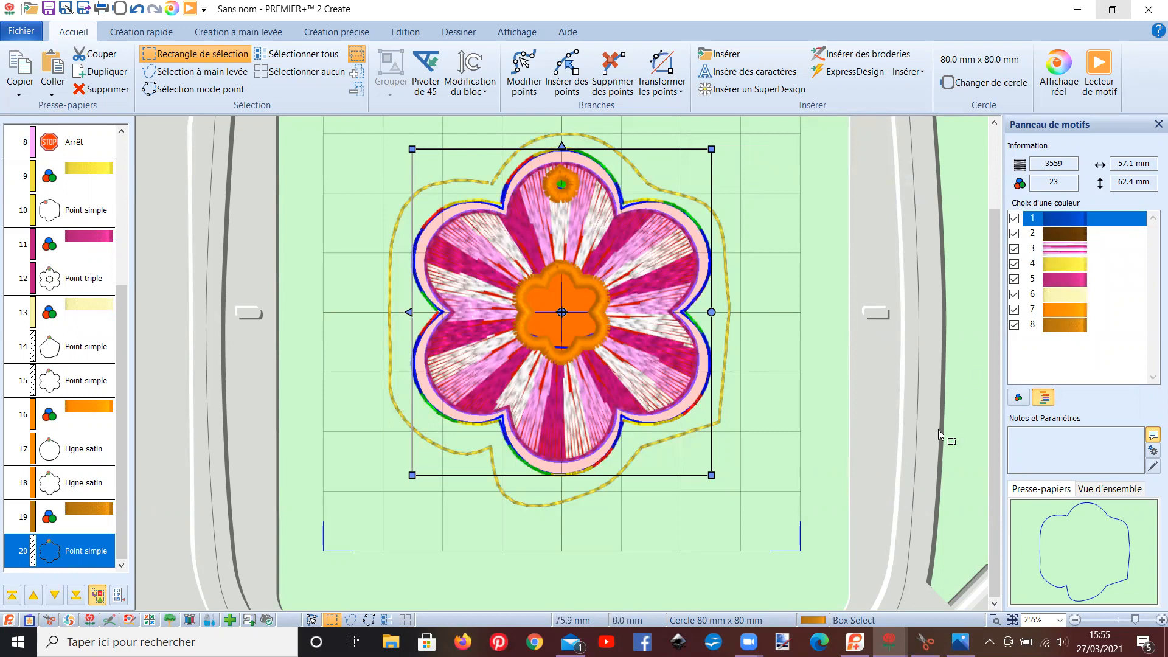
Save the design as "porte clefs fleur.edo" in the porte clefs folder inside AAA VIDEOS.
left_click(21, 31)
left_click(82, 146)
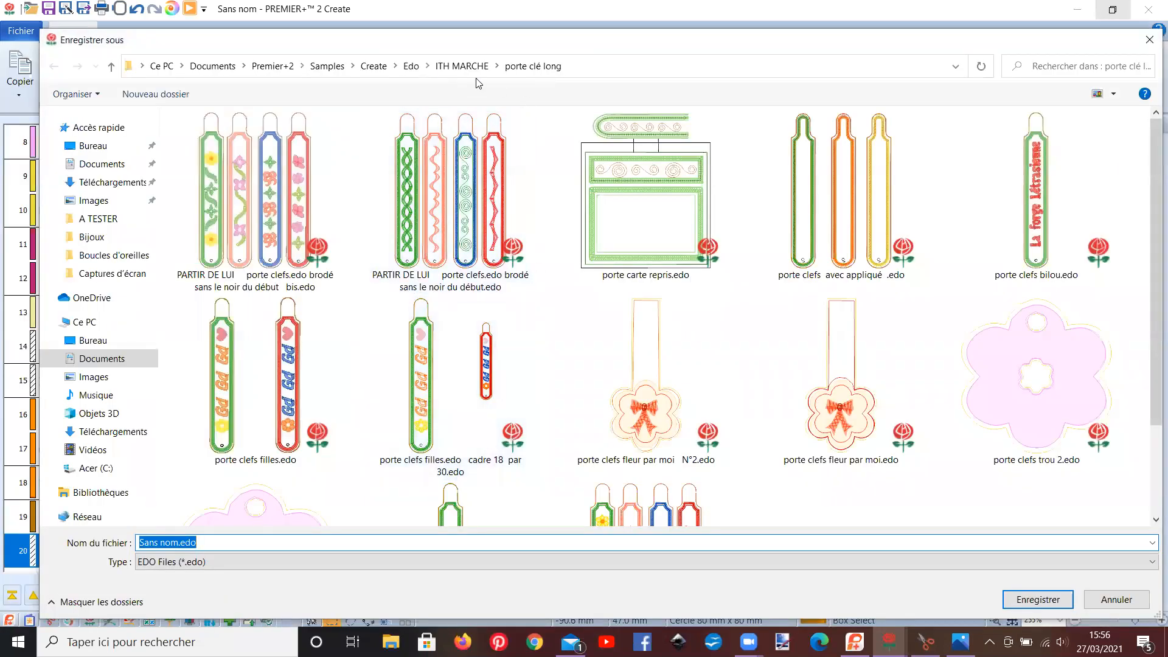
left_click(412, 66)
left_click(254, 173)
double_click(254, 172)
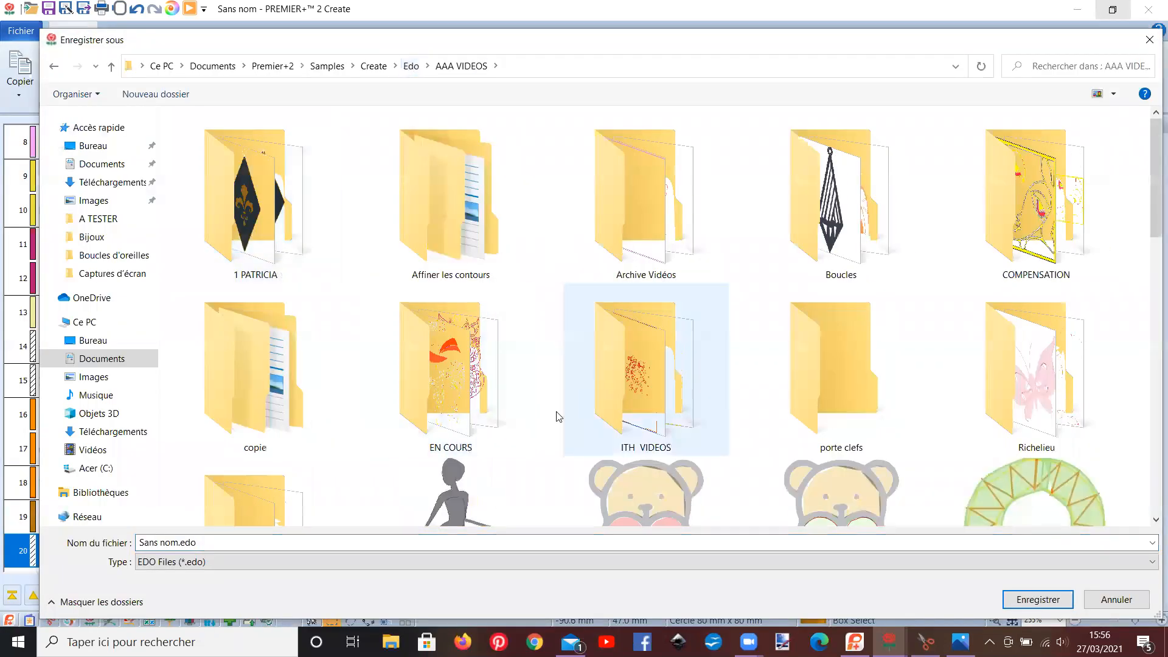
scroll(369, 395, "down", 2)
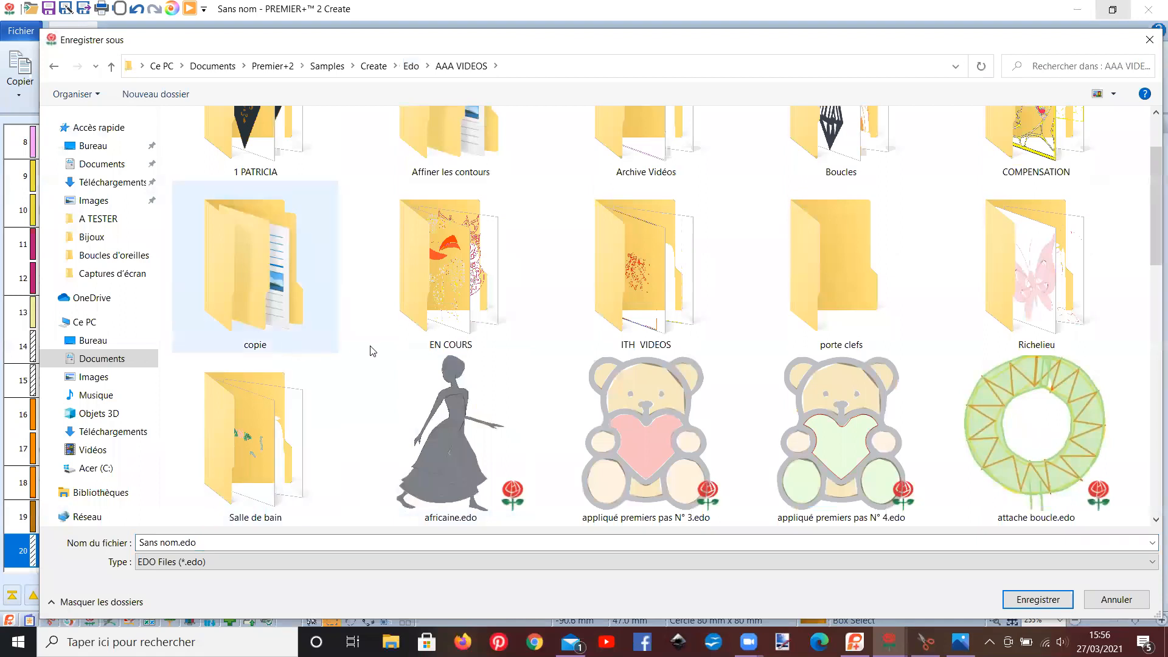
double_click(810, 290)
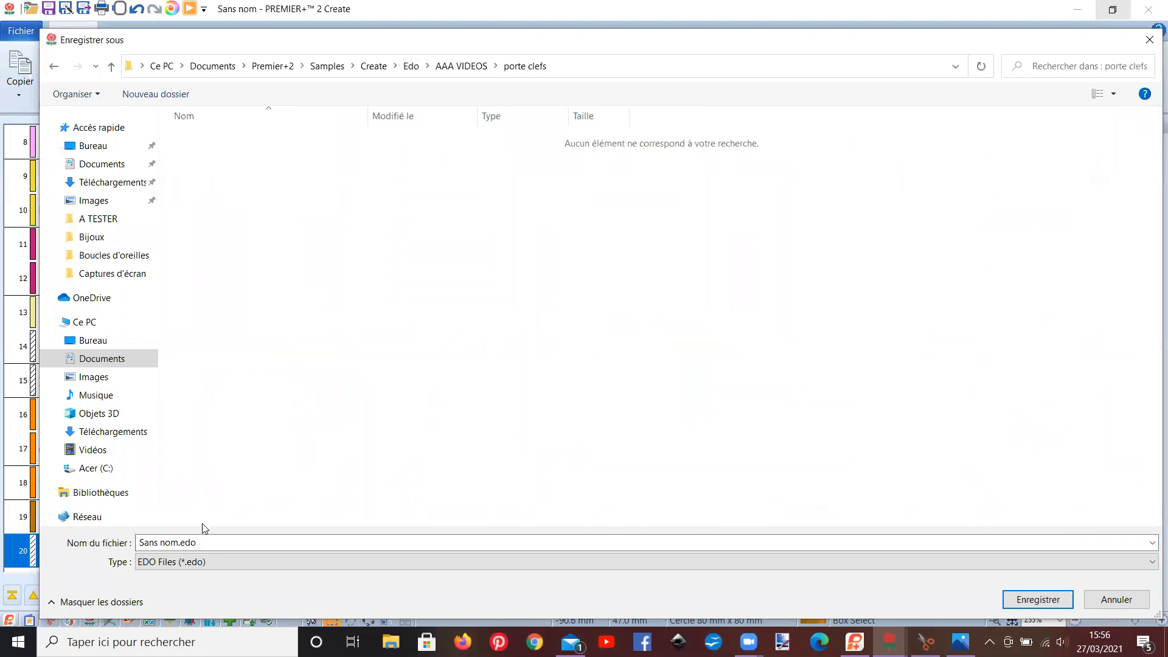
left_click(215, 543)
type("porte clefs fle")
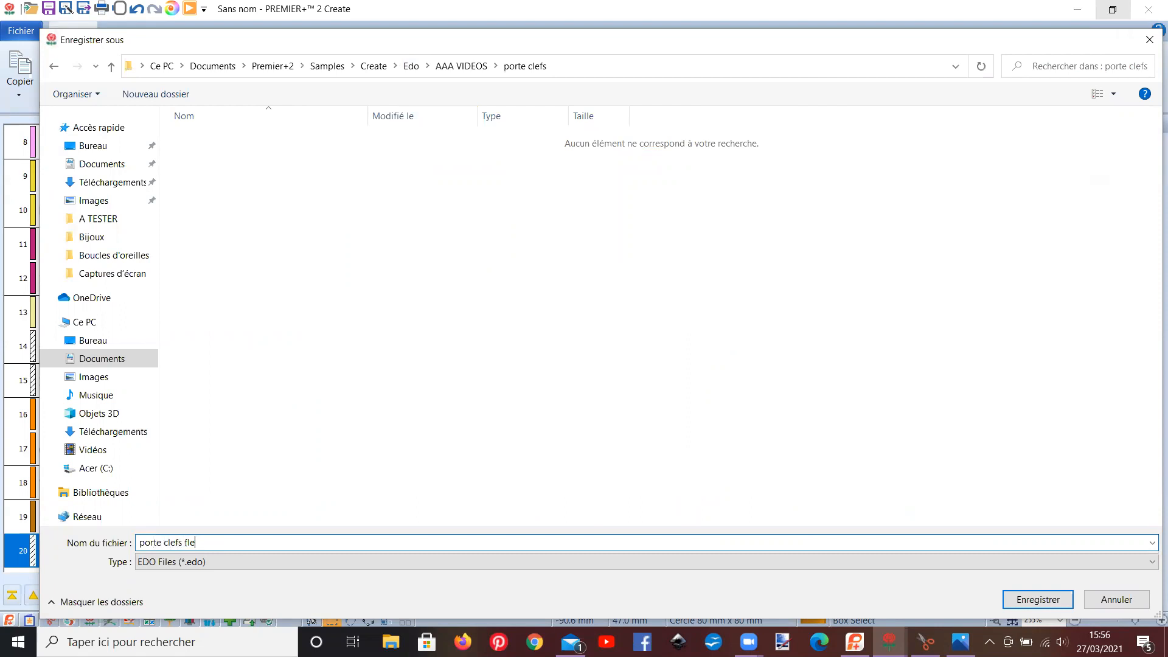
key("Return")
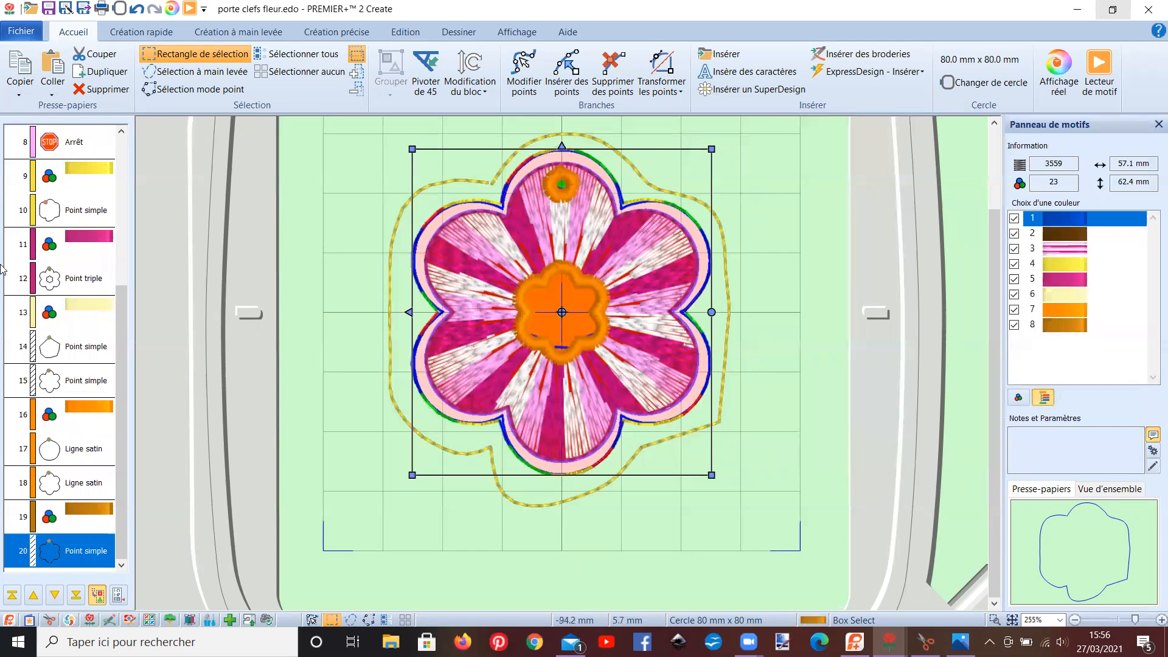
Export the design in Husqvarna Viking / Pfaff format as "porte clefs fleurExportée.vp3" to the Cutwork folder inside 1 vidéo.
left_click(27, 33)
left_click(48, 165)
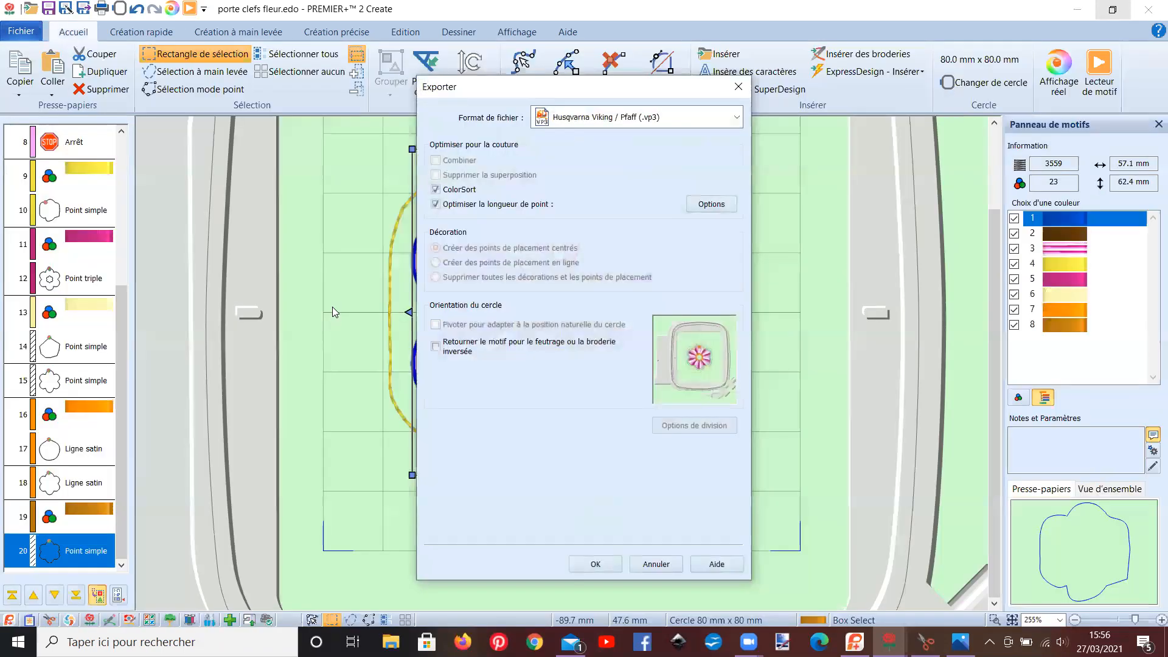
left_click(596, 565)
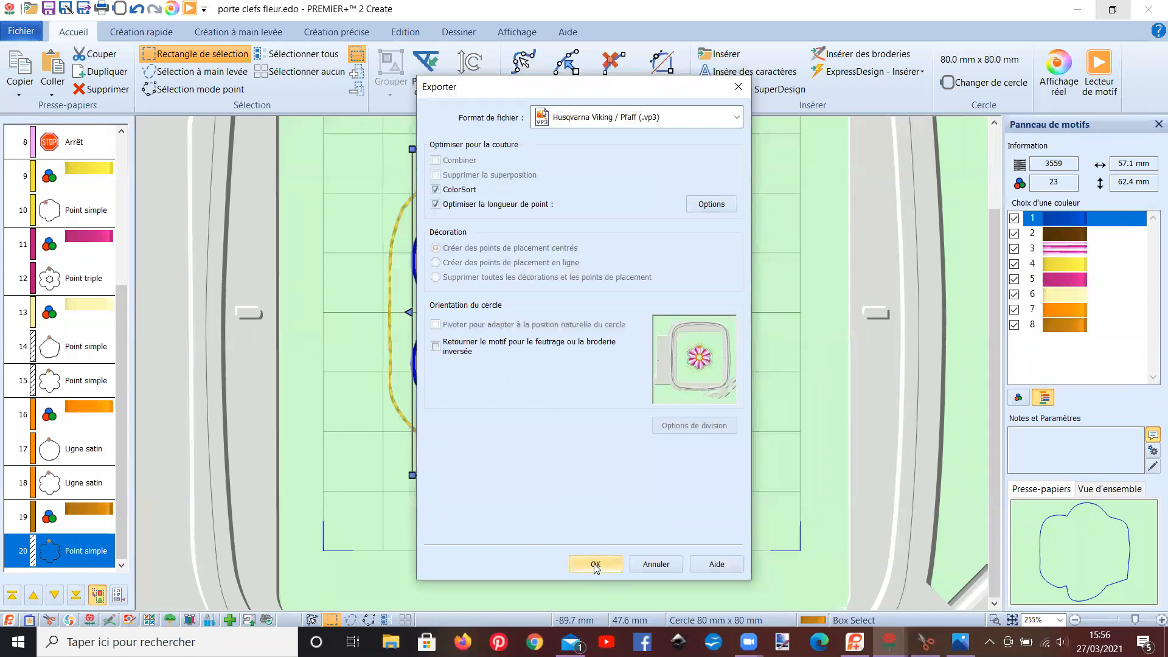
left_click(400, 68)
double_click(213, 123)
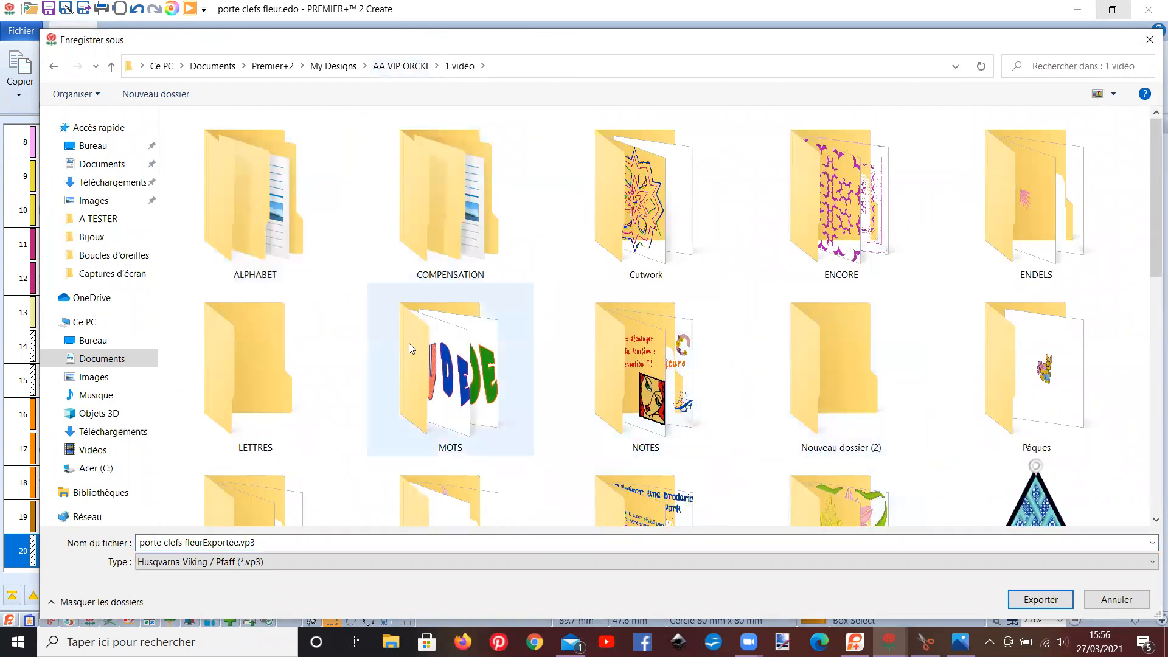
scroll(374, 324, "down", 5)
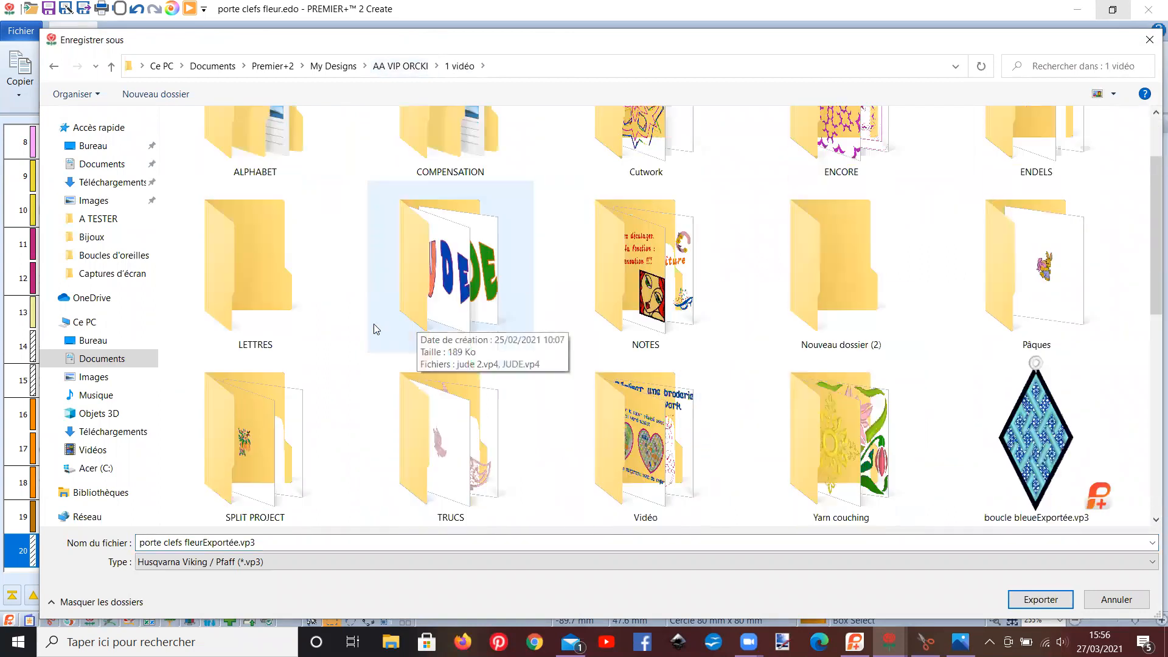
scroll(375, 333, "up", 5)
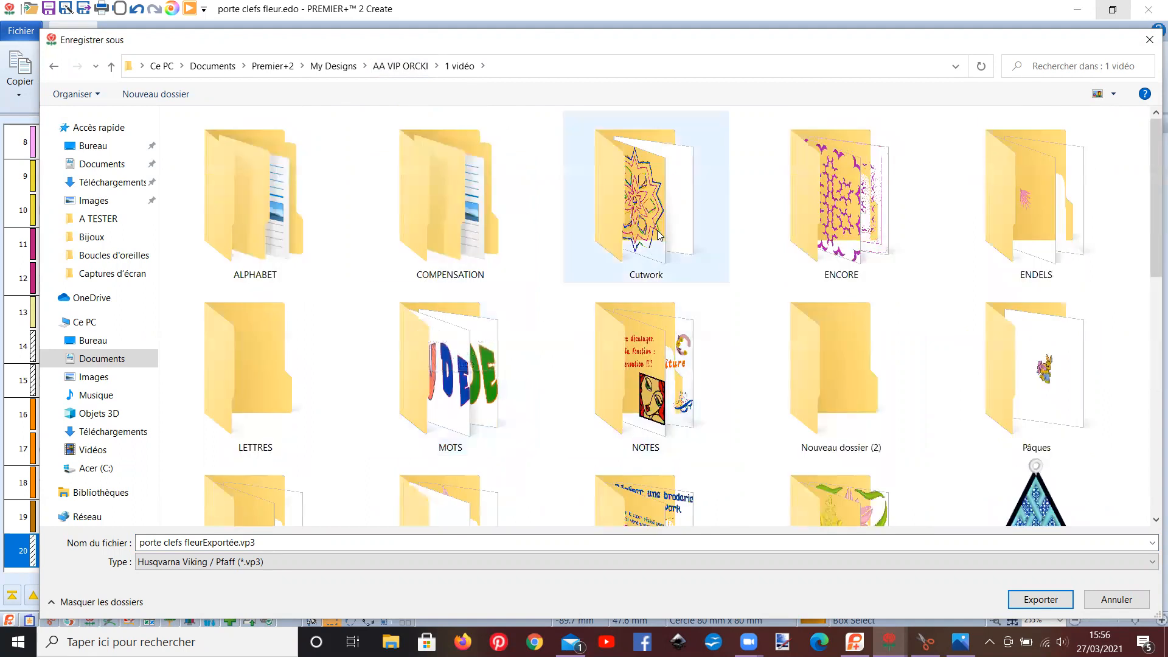
double_click(644, 200)
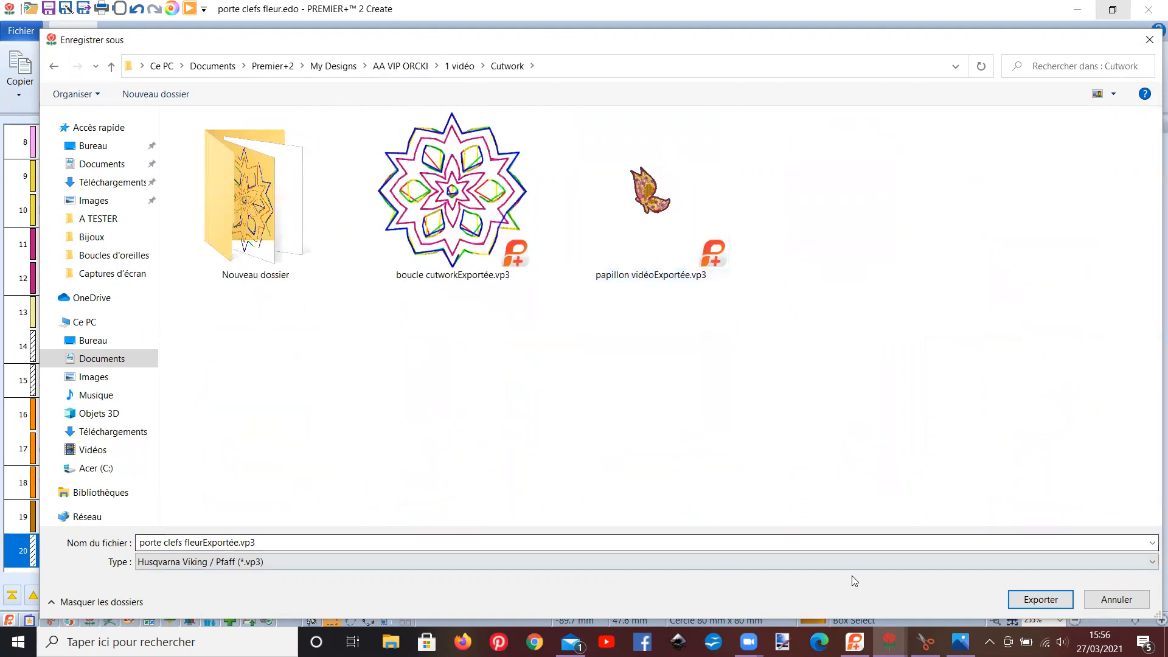
left_click(1018, 600)
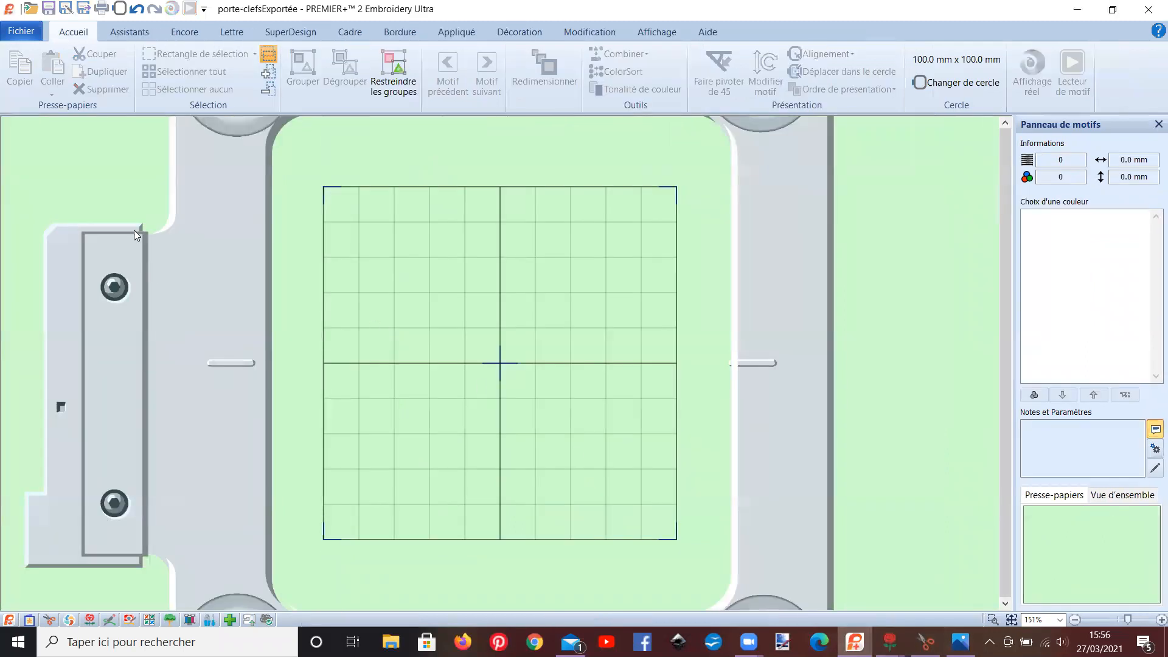
Open "porte clefs fleurExportée.vp3" in PREMIER+ 2 Embroidery Ultra and review the order of its thread colours and cutwork needles.
left_click(21, 31)
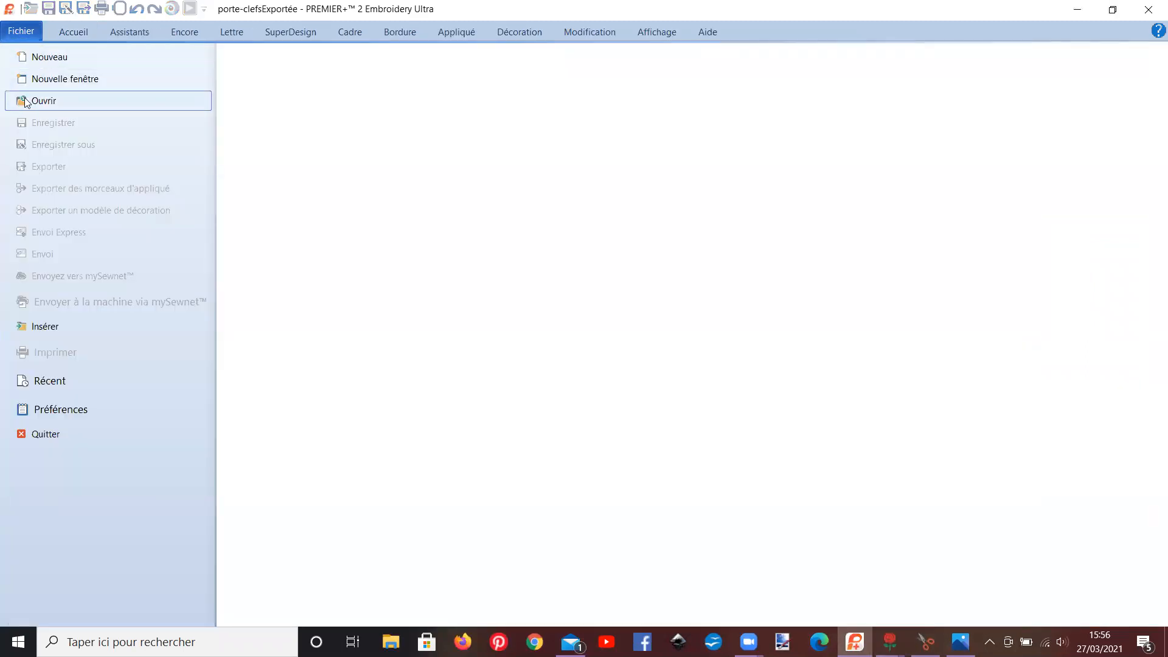
key("Return")
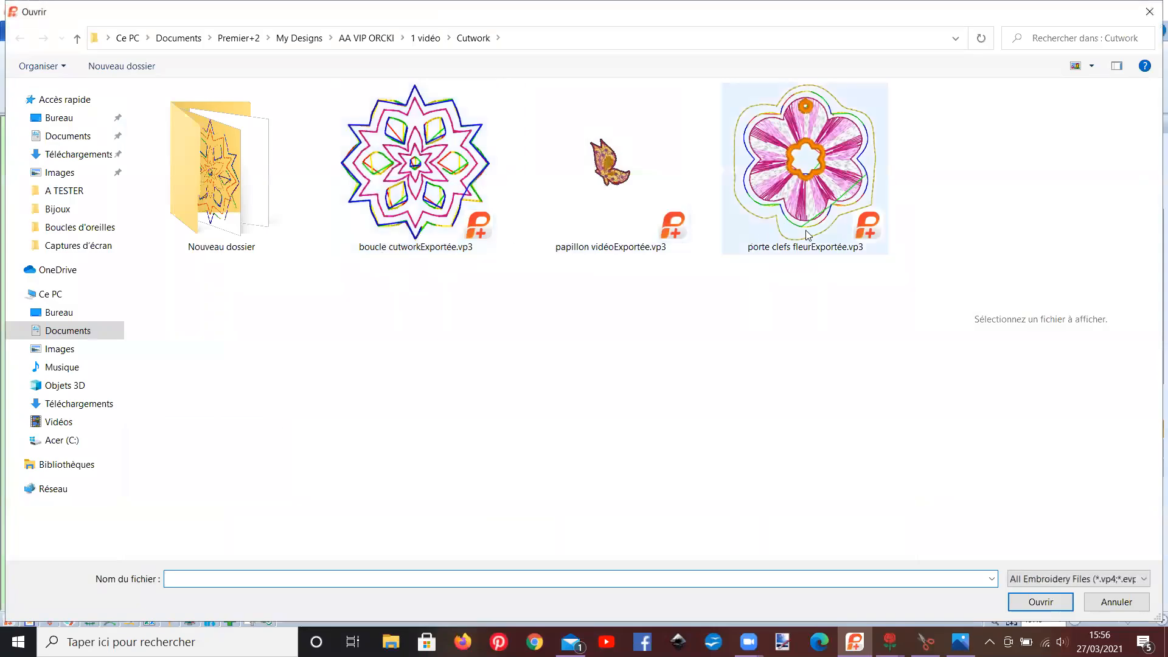
left_click(808, 236)
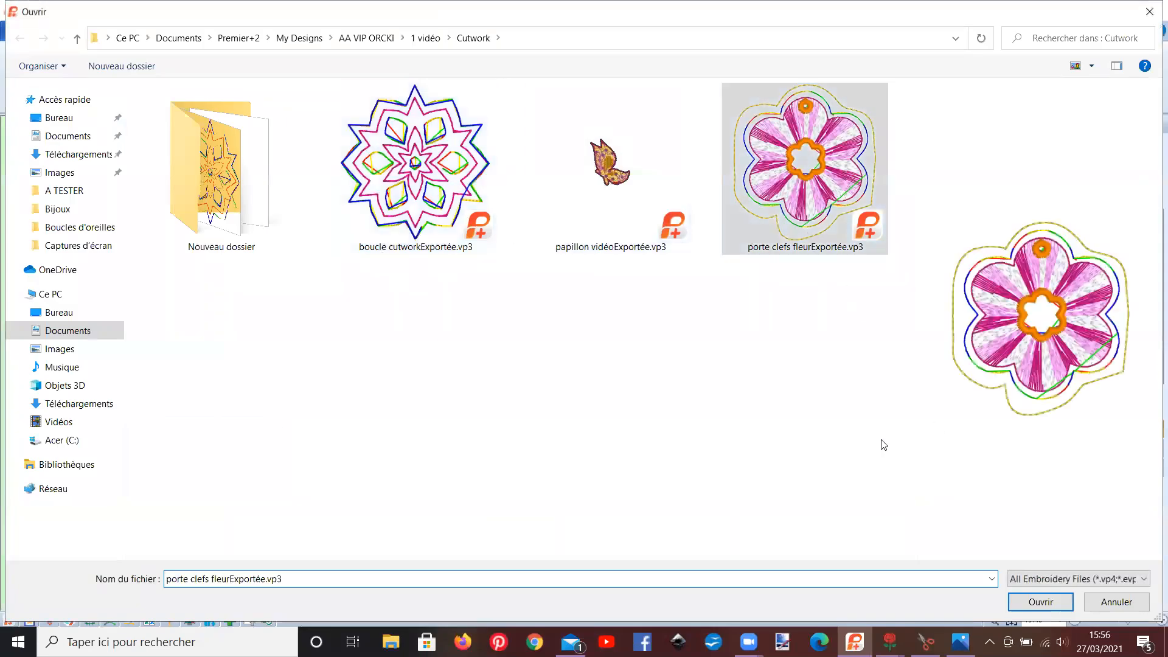
left_click(1053, 603)
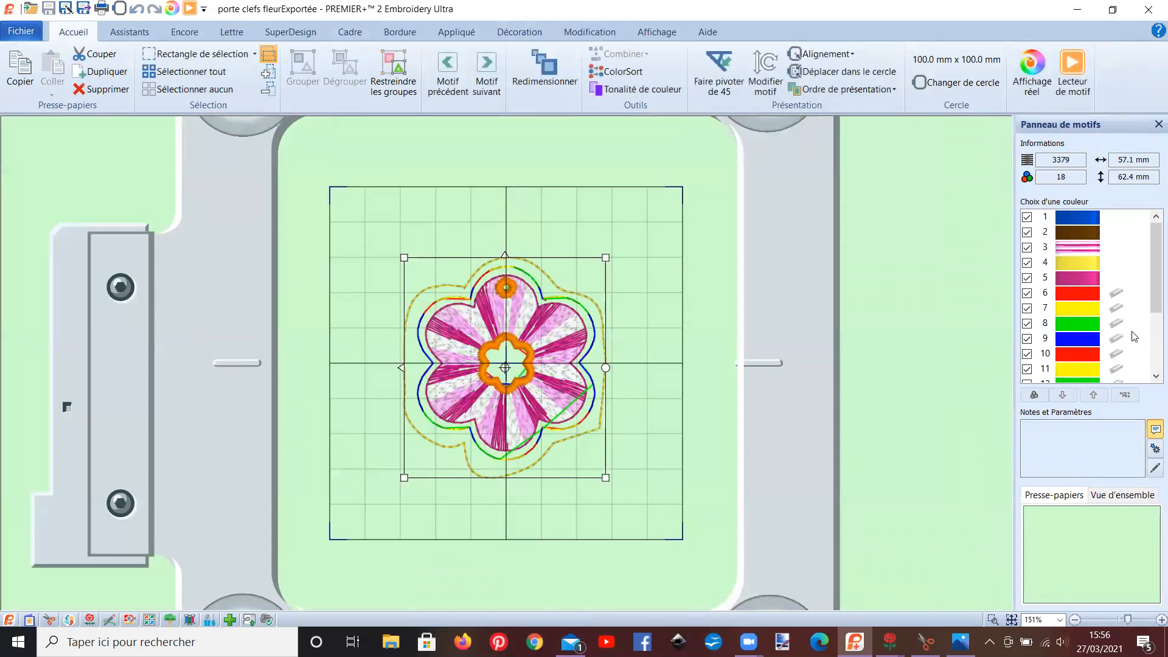
left_click_drag(1151, 282, 1152, 306)
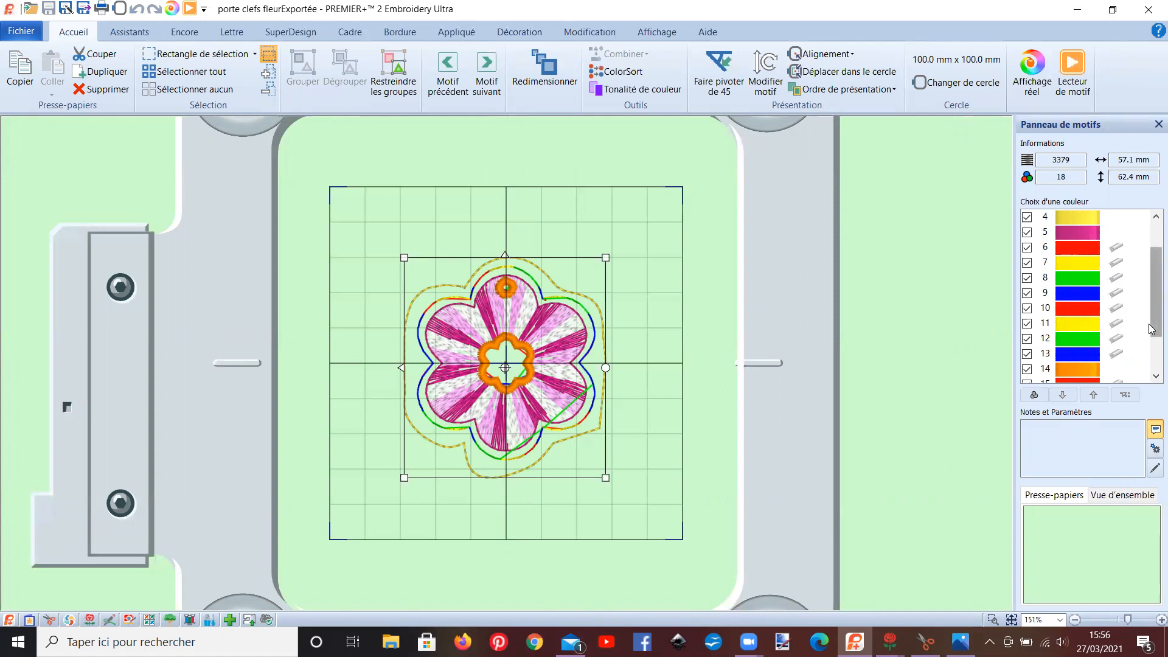
mouse_move(1149, 325)
left_mouse_down()
mouse_move(1150, 351)
mouse_move(1151, 339)
left_mouse_up()
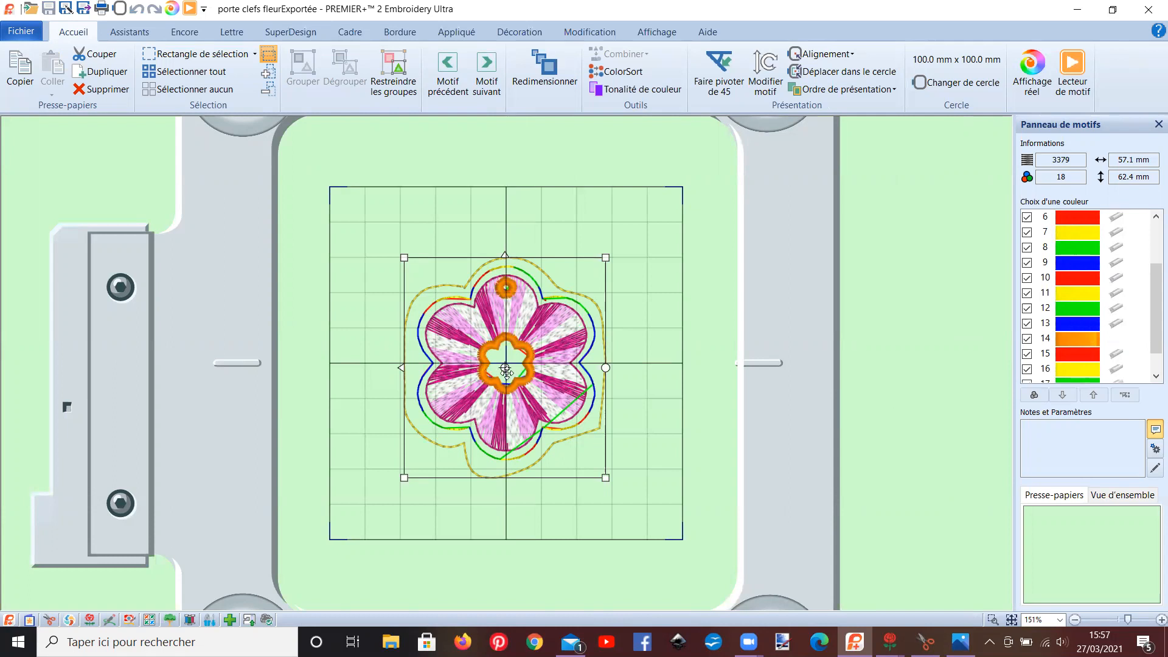
mouse_move(1150, 318)
left_mouse_down()
mouse_move(1151, 362)
mouse_move(1152, 321)
left_mouse_up()
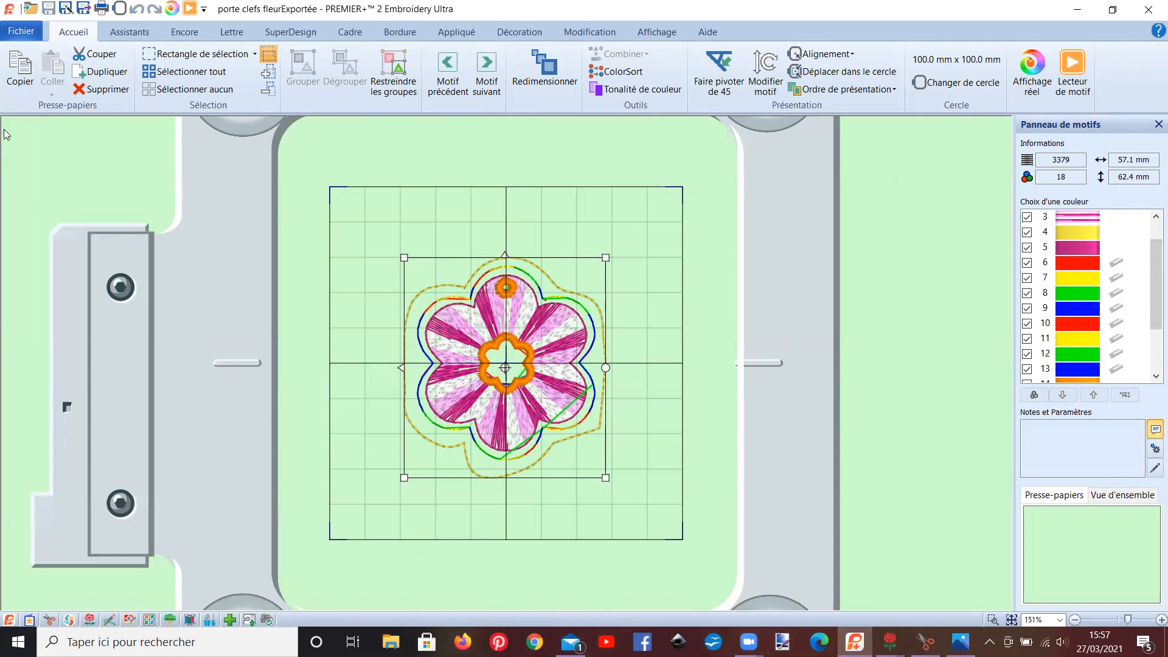
Copy the exported flower key ring design and paste it into an empty design in PREMIER+ 2 Modify.
left_click(20, 66)
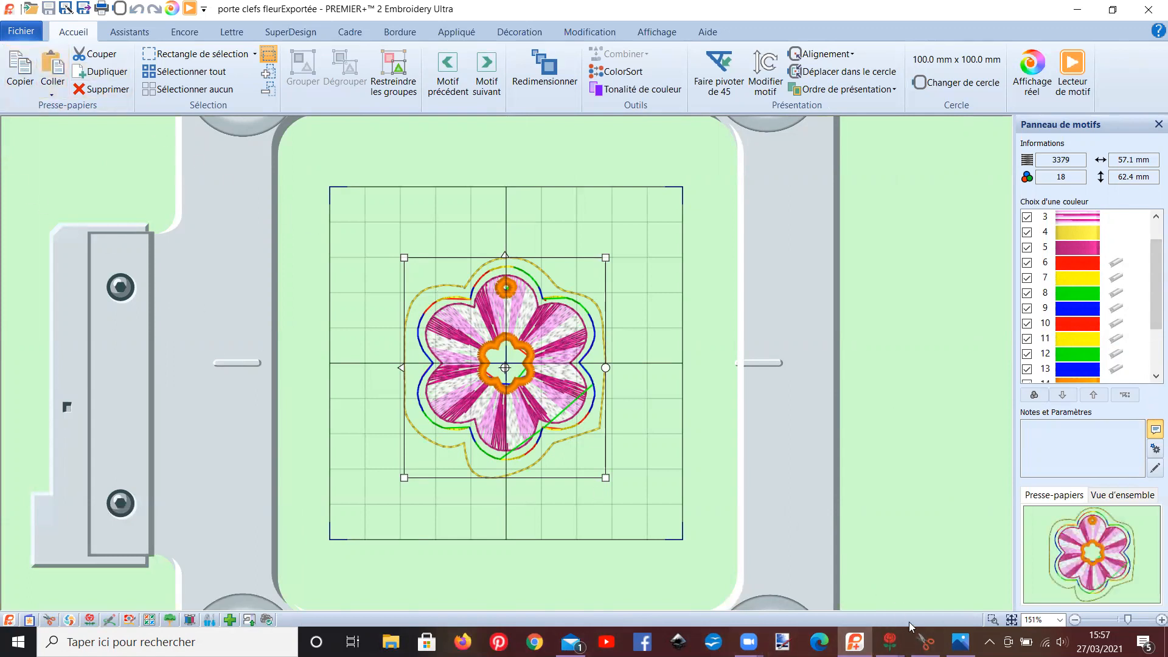
left_click(925, 641)
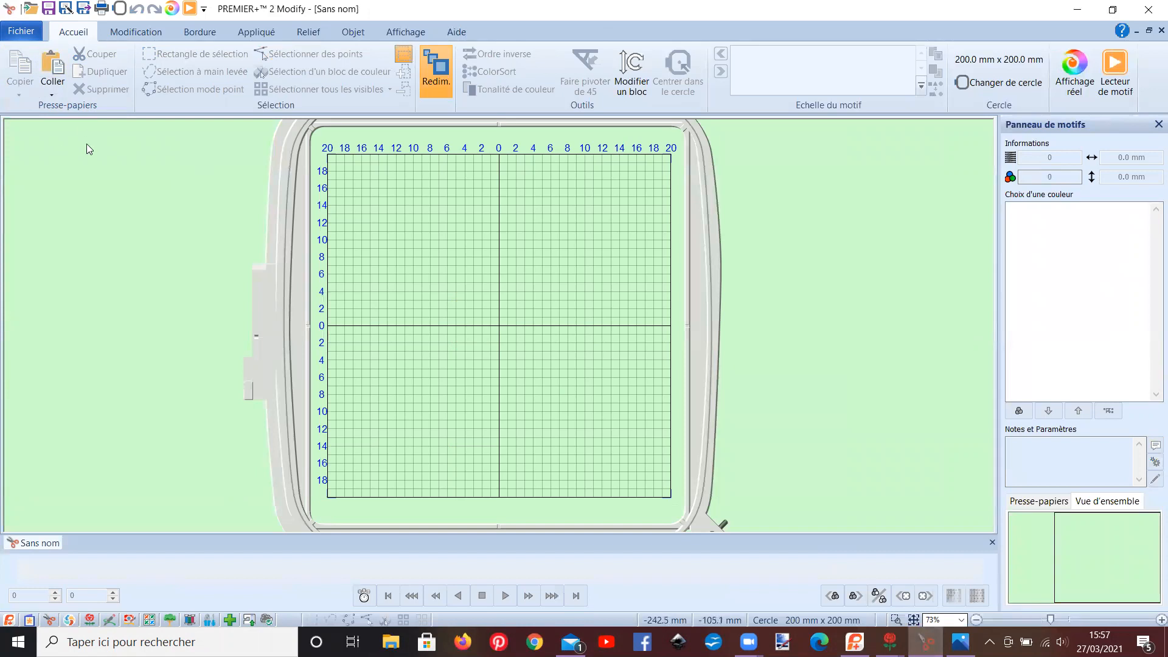
left_click(52, 67)
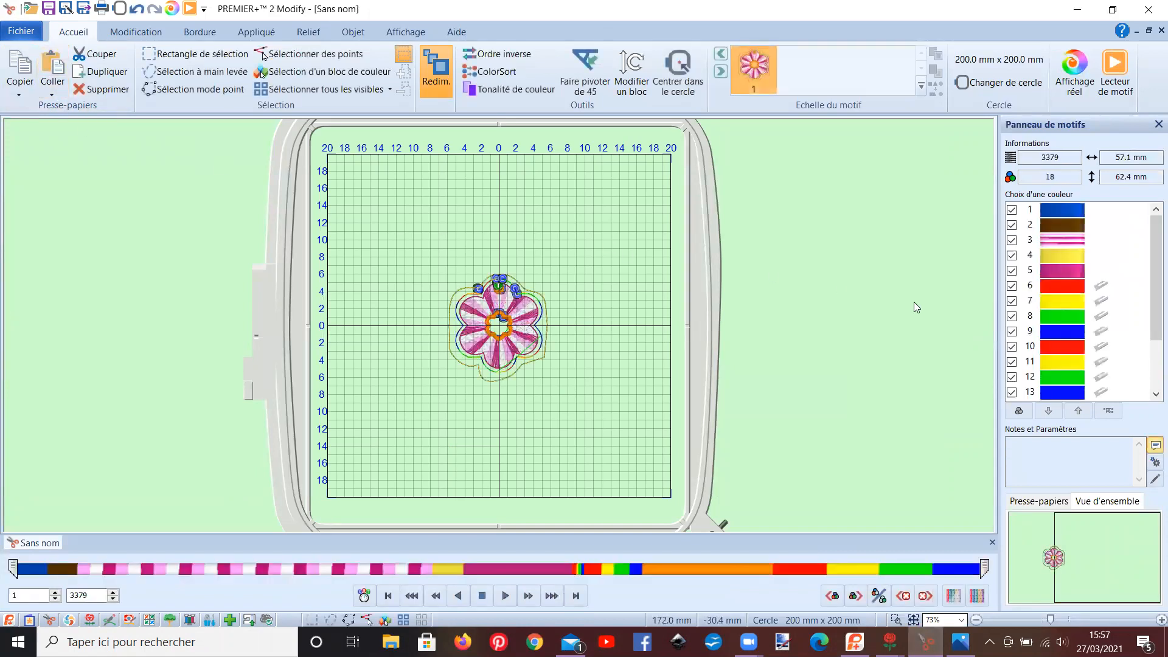
Move the second red cutwork block, colour 10, up to position 7 in the colour order, directly after the first red block.
left_click(1063, 349)
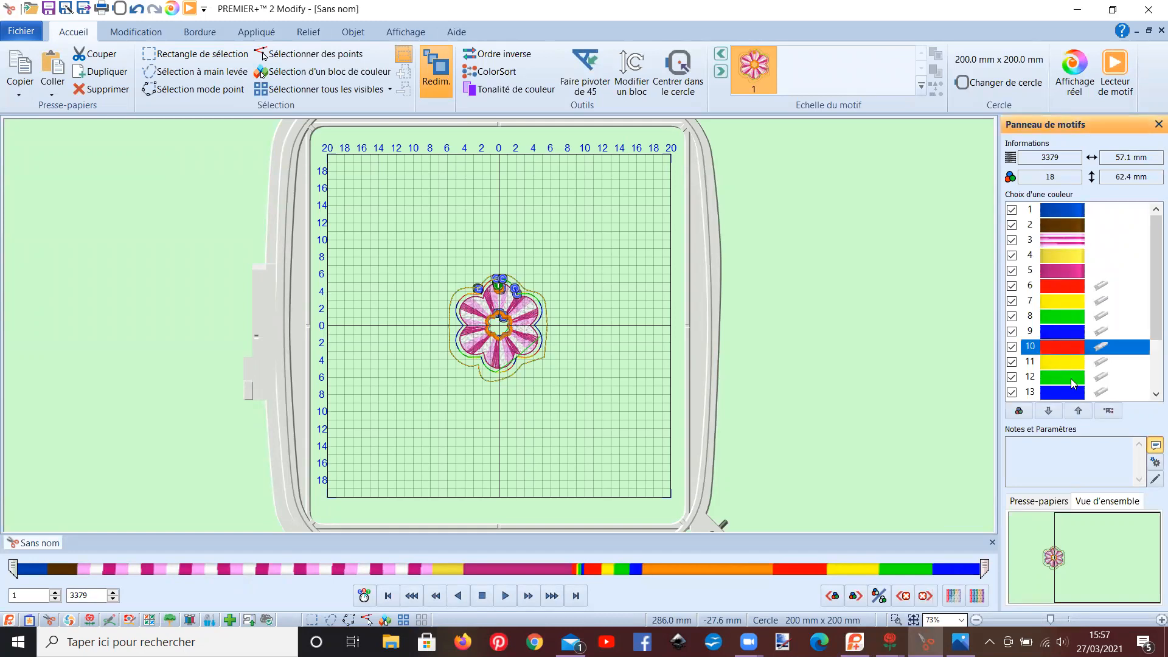
left_click(1077, 412)
left_click(1077, 412)
left_click(1077, 411)
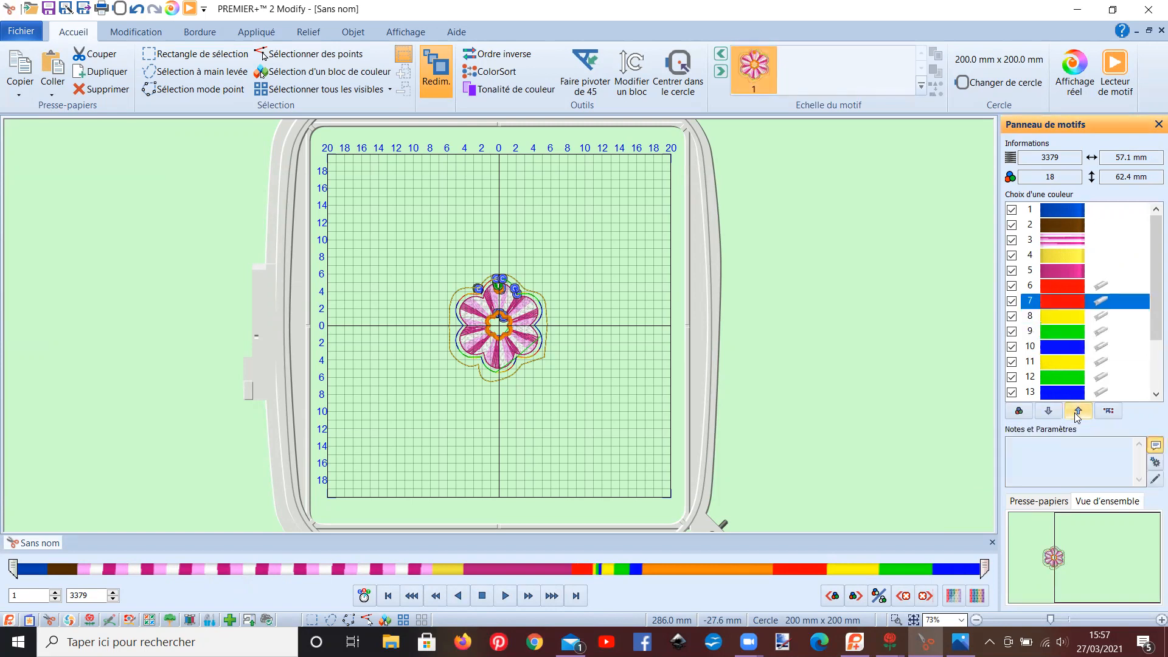
Move the second yellow cutwork block up to position 9 and the second green block up to position 11, grouping blocks by needle.
left_click(1066, 363)
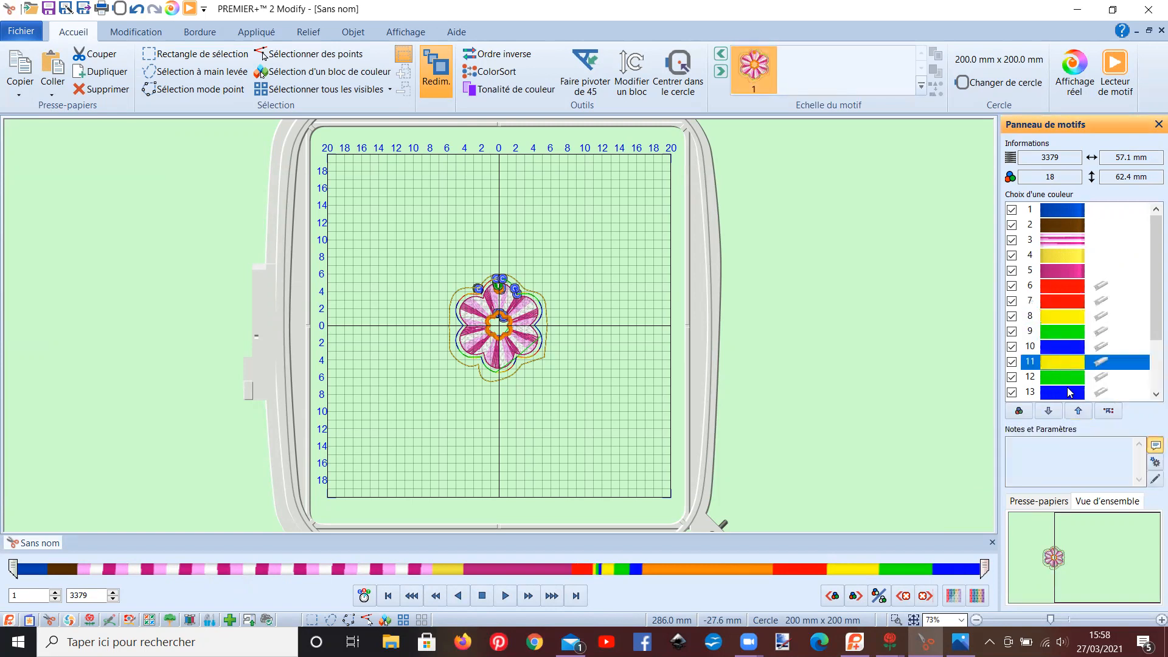
left_click(1078, 411)
left_click(1077, 412)
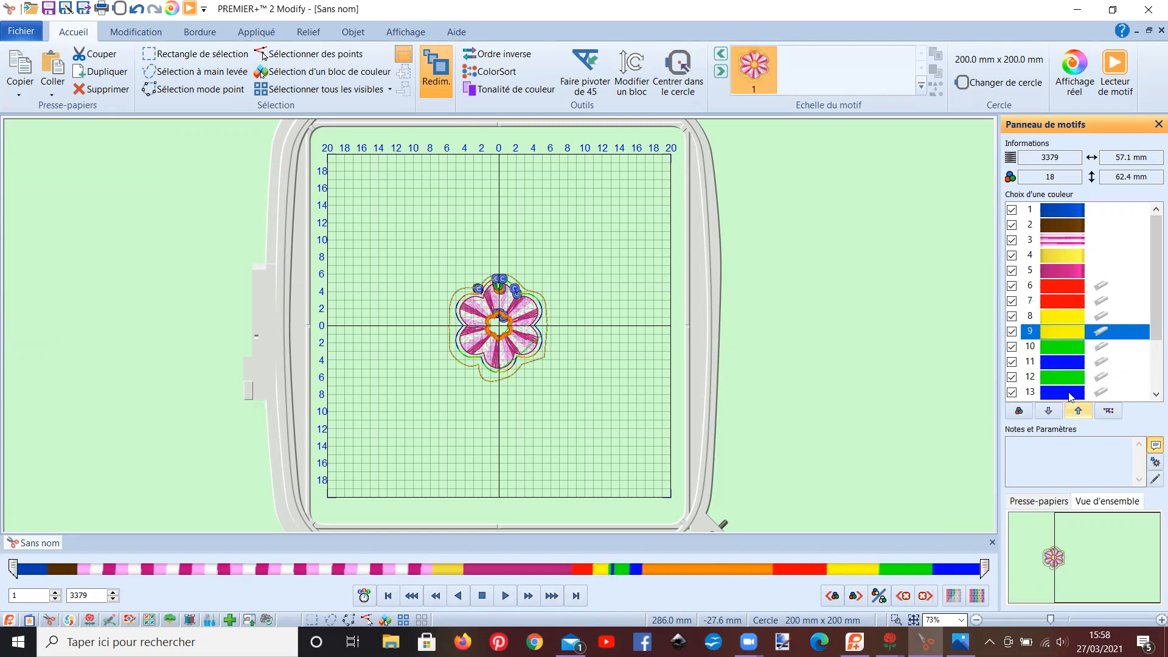
left_click(1065, 379)
left_click(1077, 411)
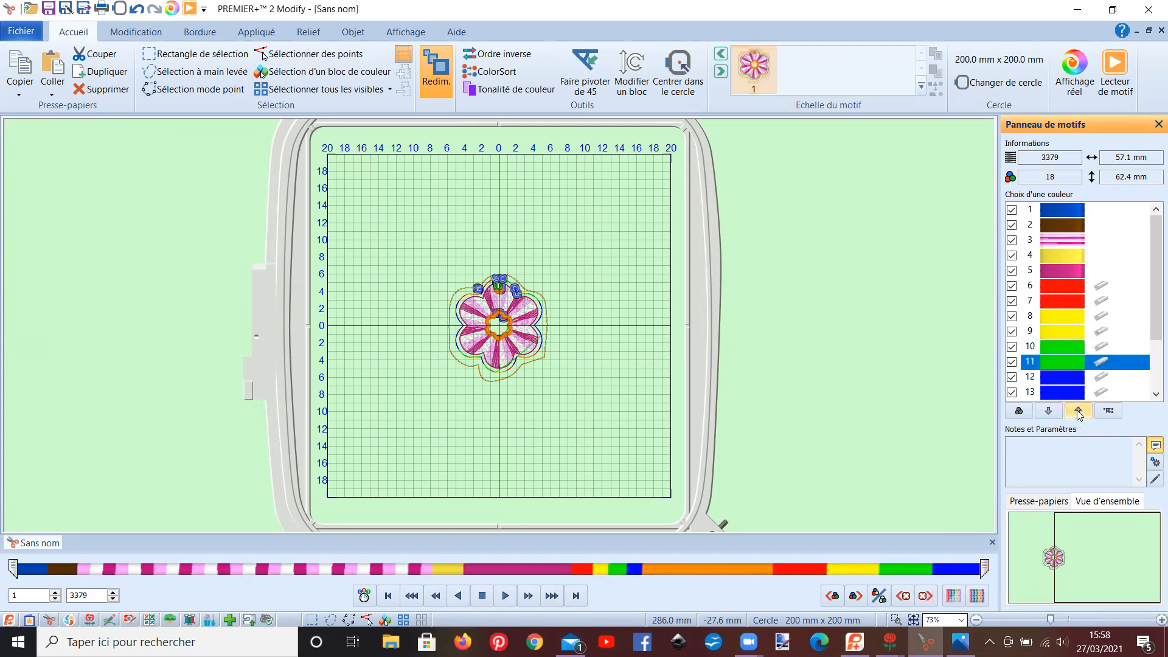
left_click_drag(1151, 308, 1152, 344)
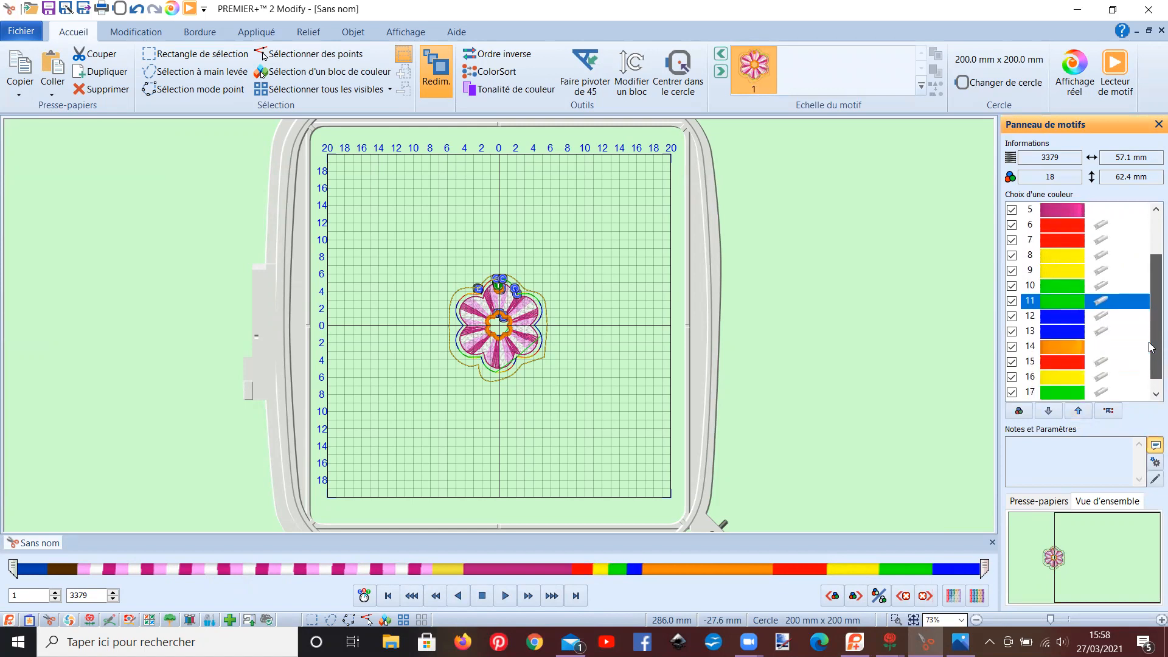
left_click_drag(1152, 348, 1152, 360)
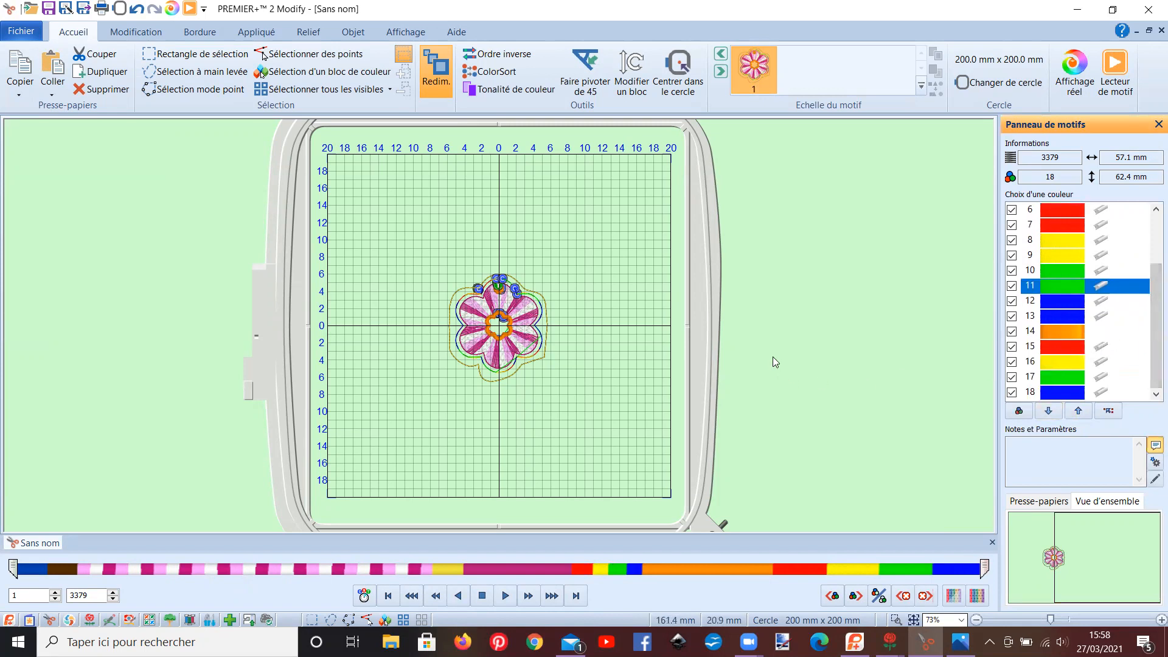
Play the regrouped design's stitch-out in the Design Player and examine how each cutwork needle cuts the hole, centre and outer outline.
left_click(1115, 68)
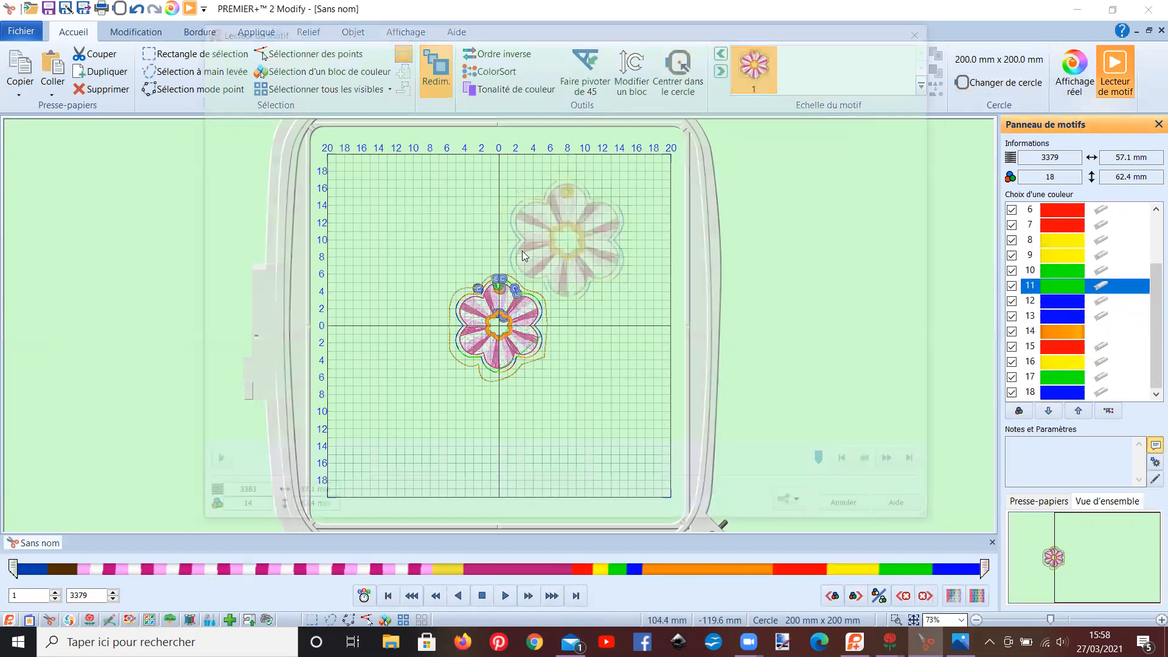
left_click(211, 465)
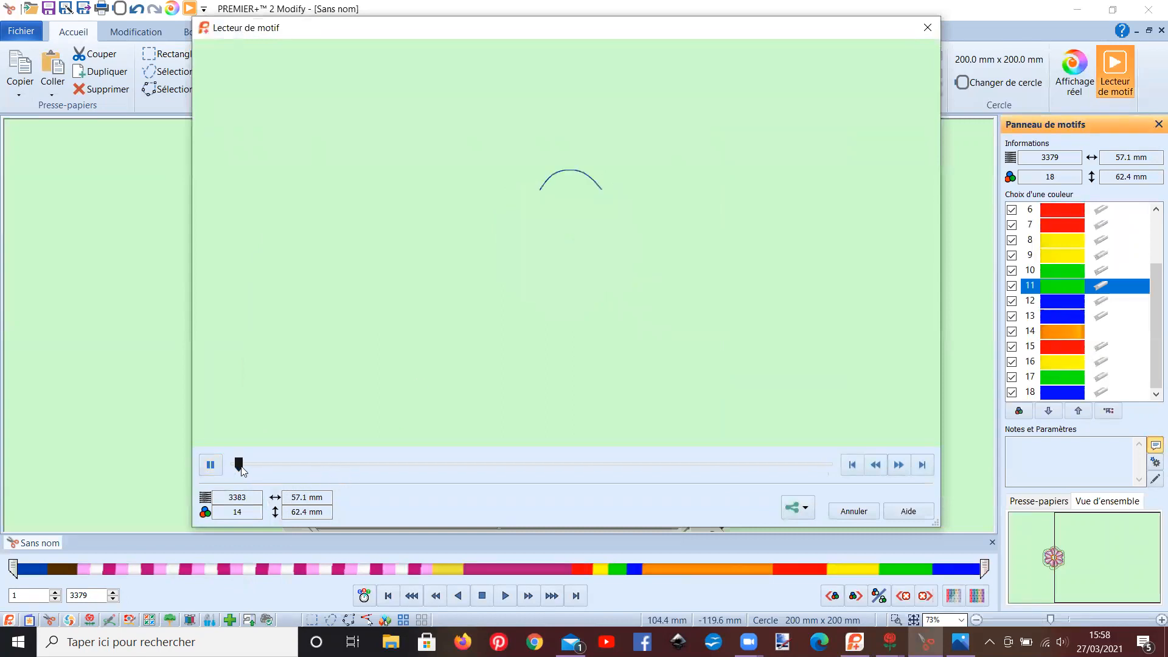
left_click(899, 466)
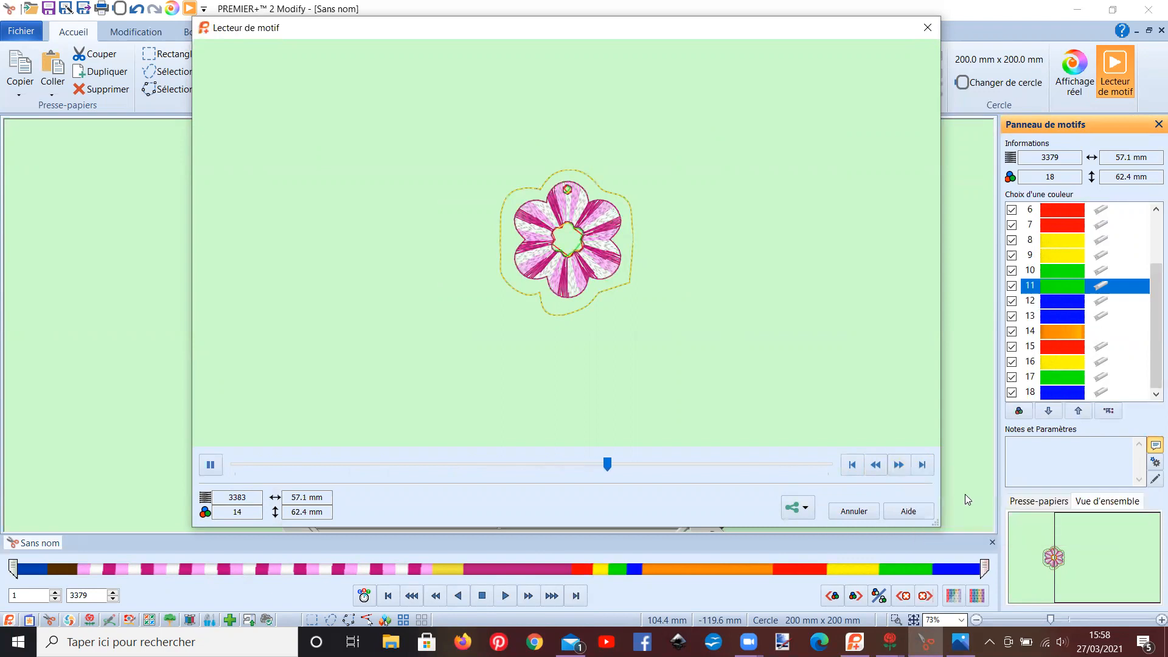
left_click(211, 465)
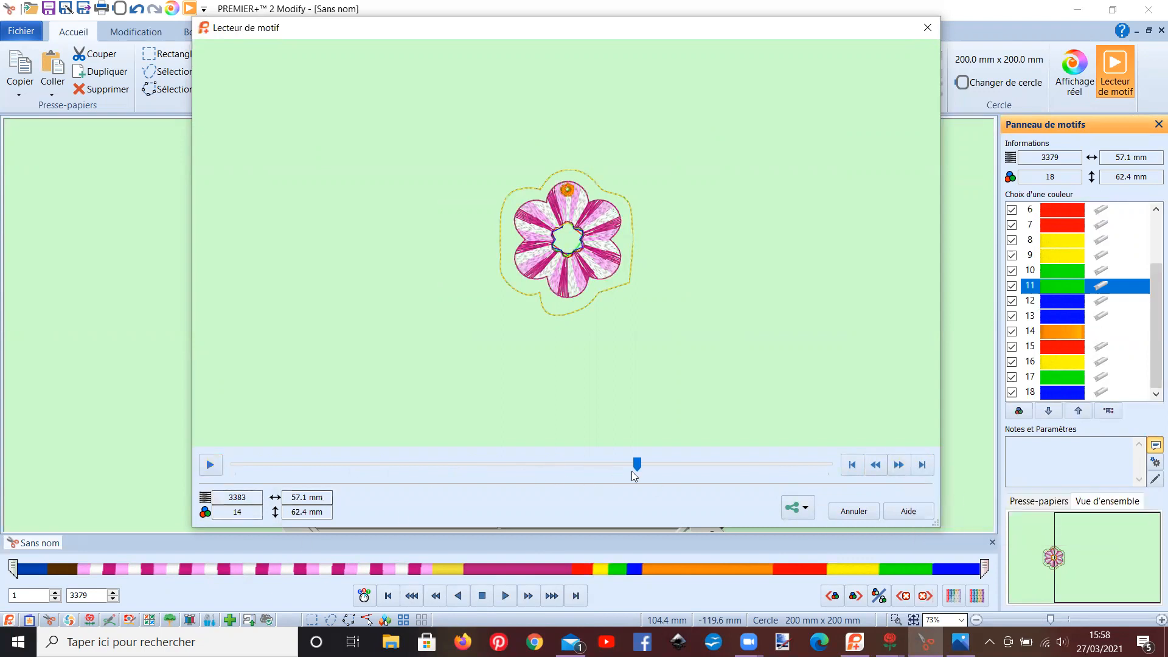
left_click_drag(617, 465, 590, 465)
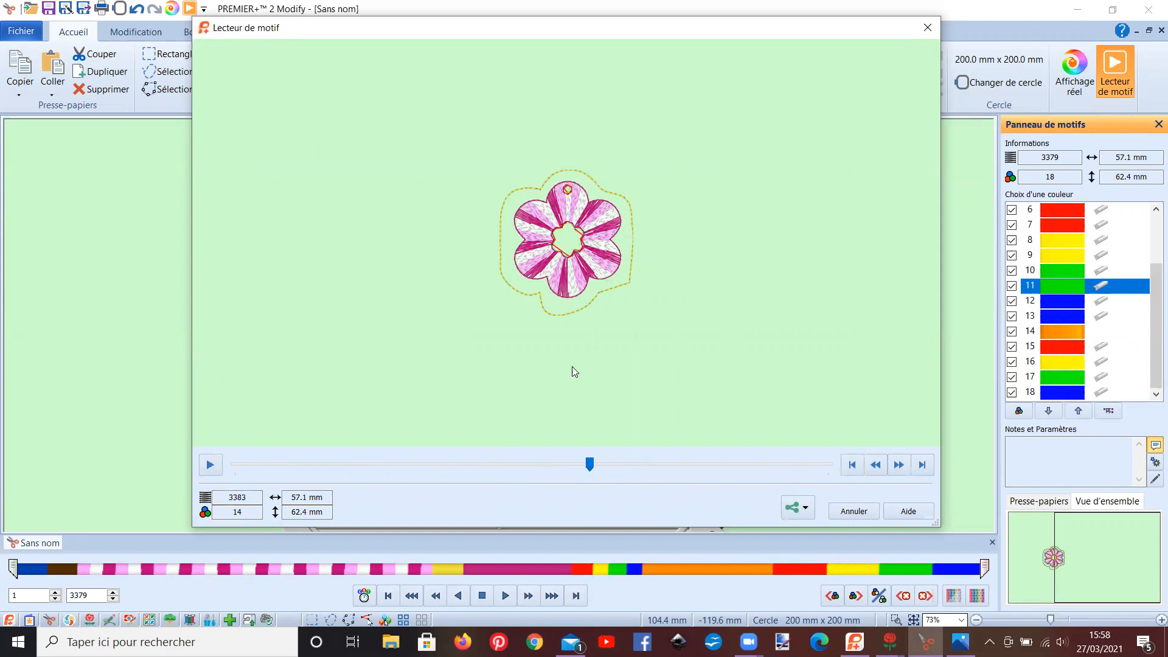
scroll(708, 290, "up", 2)
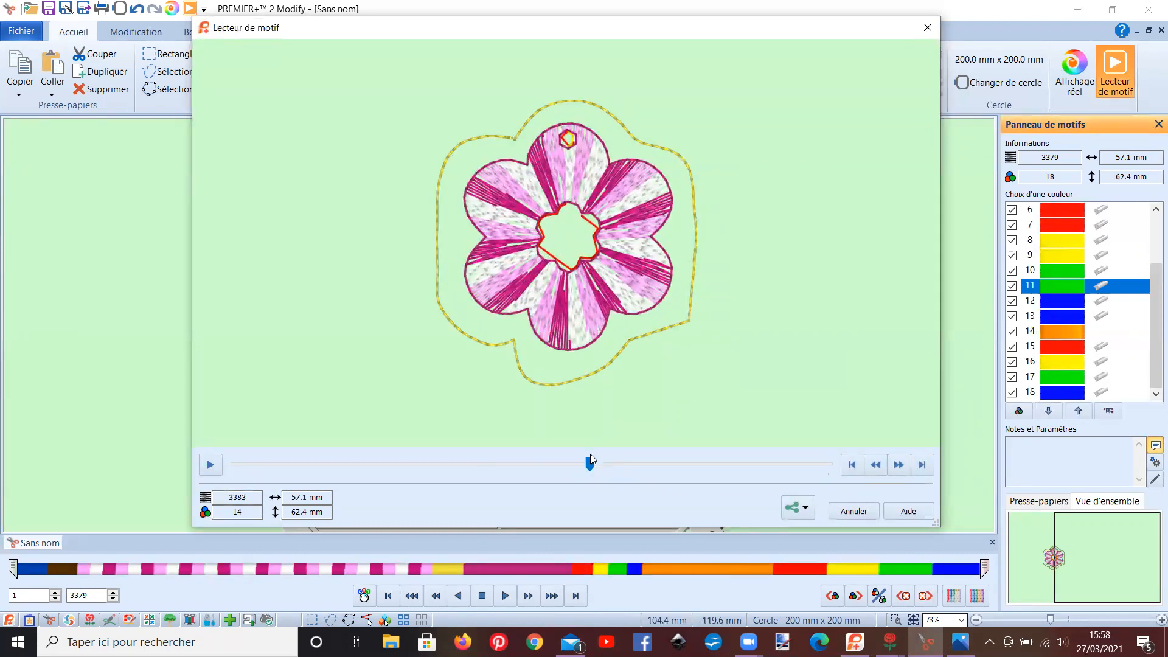
mouse_move(587, 466)
left_mouse_down()
mouse_move(572, 468)
mouse_move(583, 466)
left_mouse_up()
left_click_drag(604, 463, 741, 494)
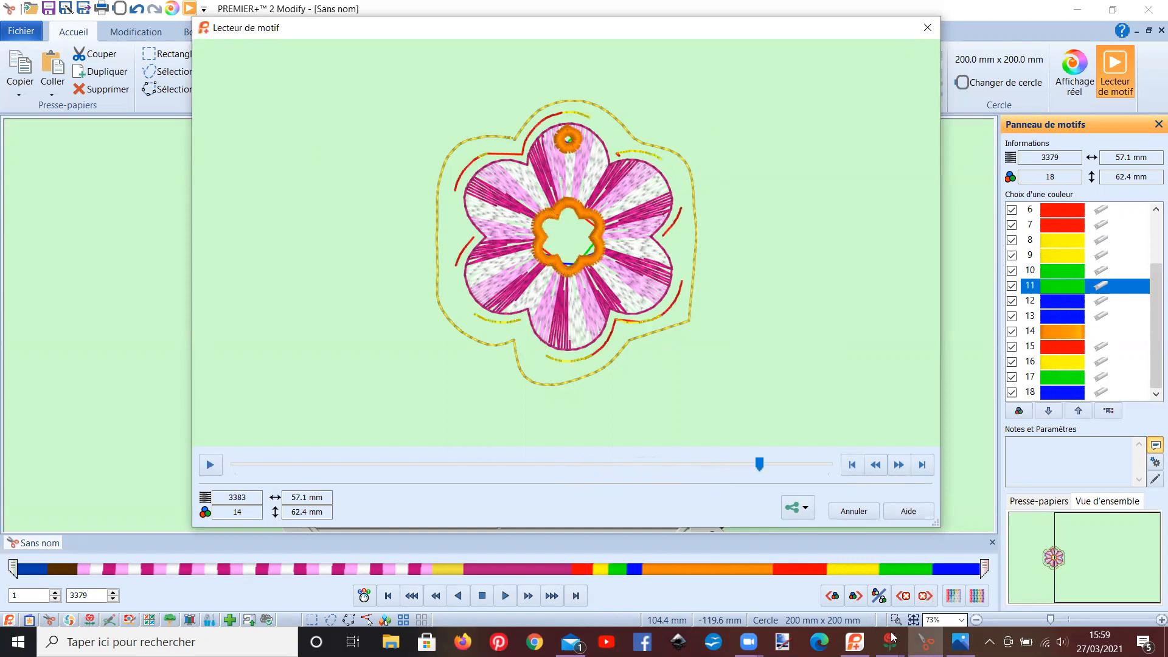
left_click(928, 27)
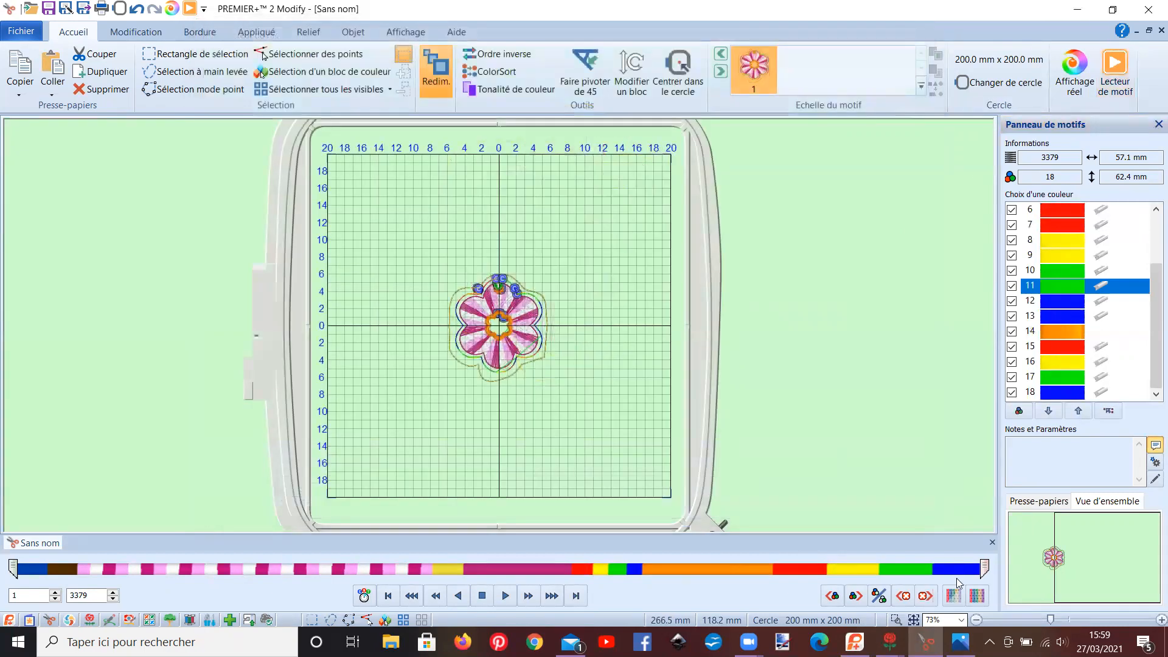
Switch to "porte clefs fleur.edo" in PREMIER+ 2 Create and simulate its stitching through the cutwork stages in the Design Player.
mouse_move(889, 642)
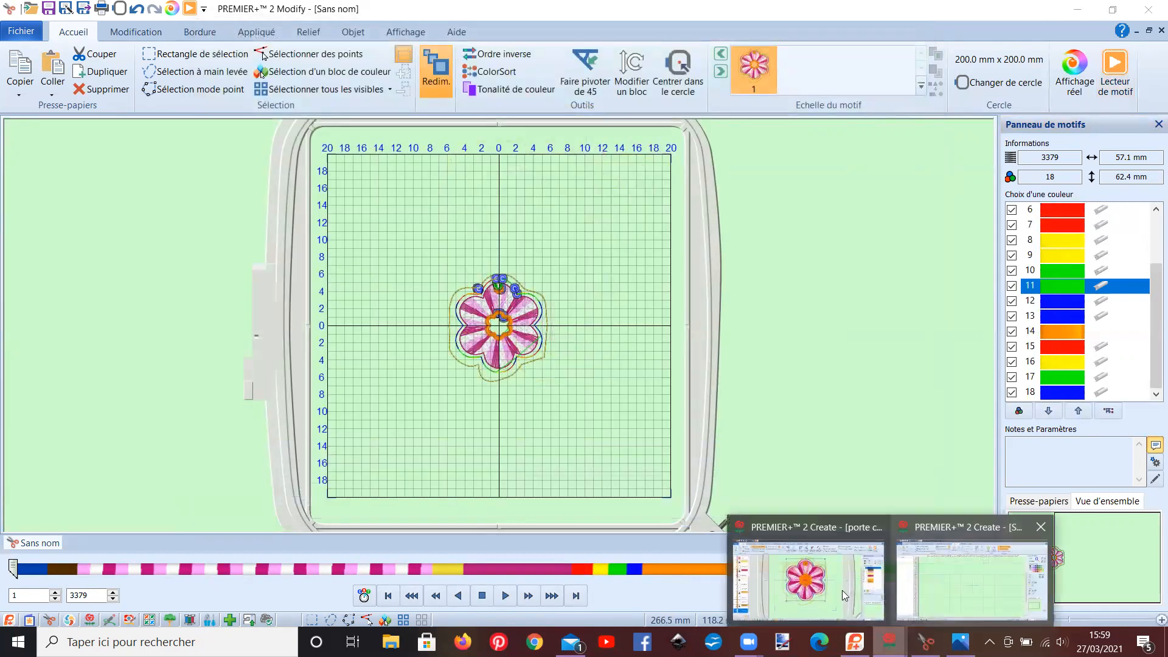
left_click(812, 572)
left_click(1099, 73)
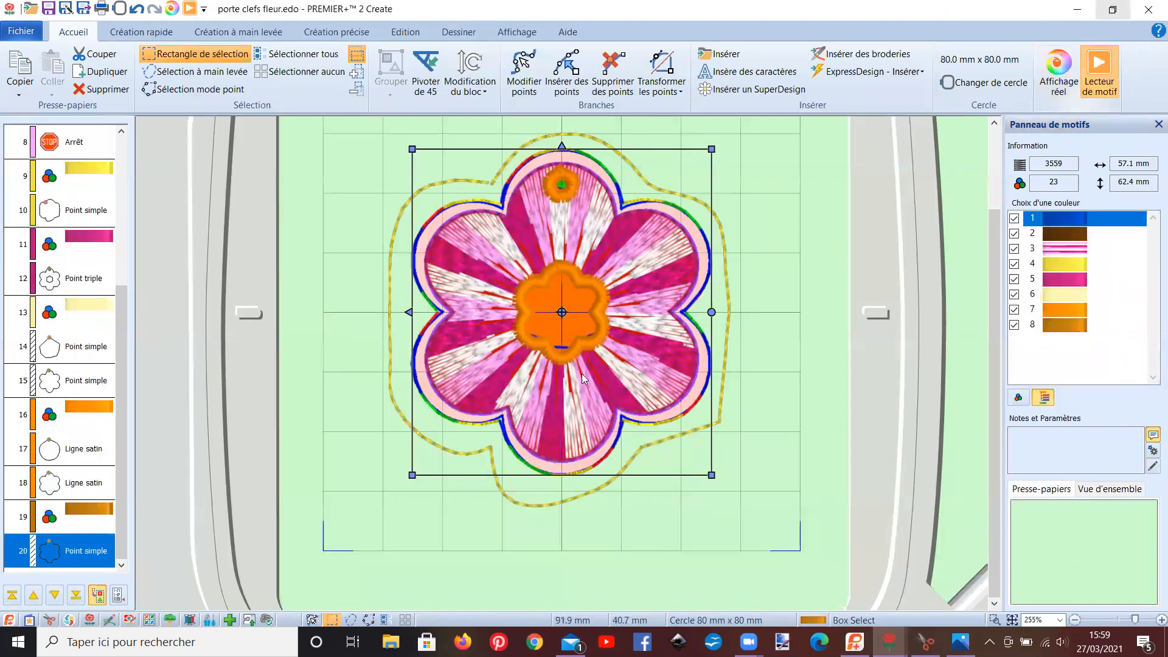
left_click(139, 559)
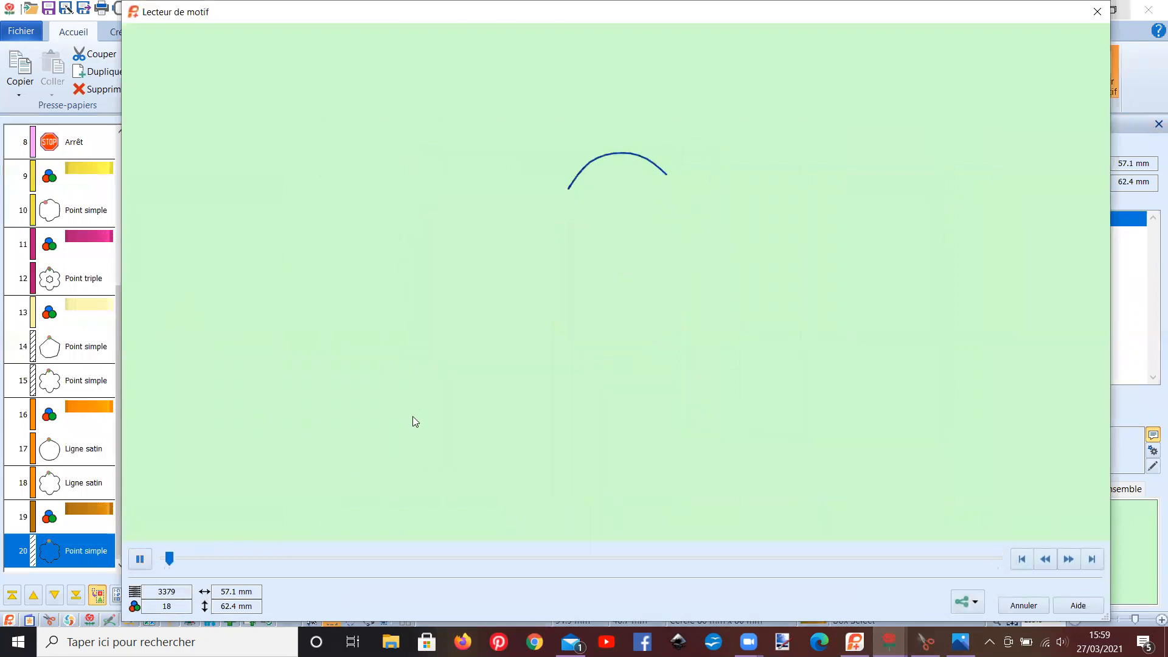
left_click_drag(183, 561, 639, 518)
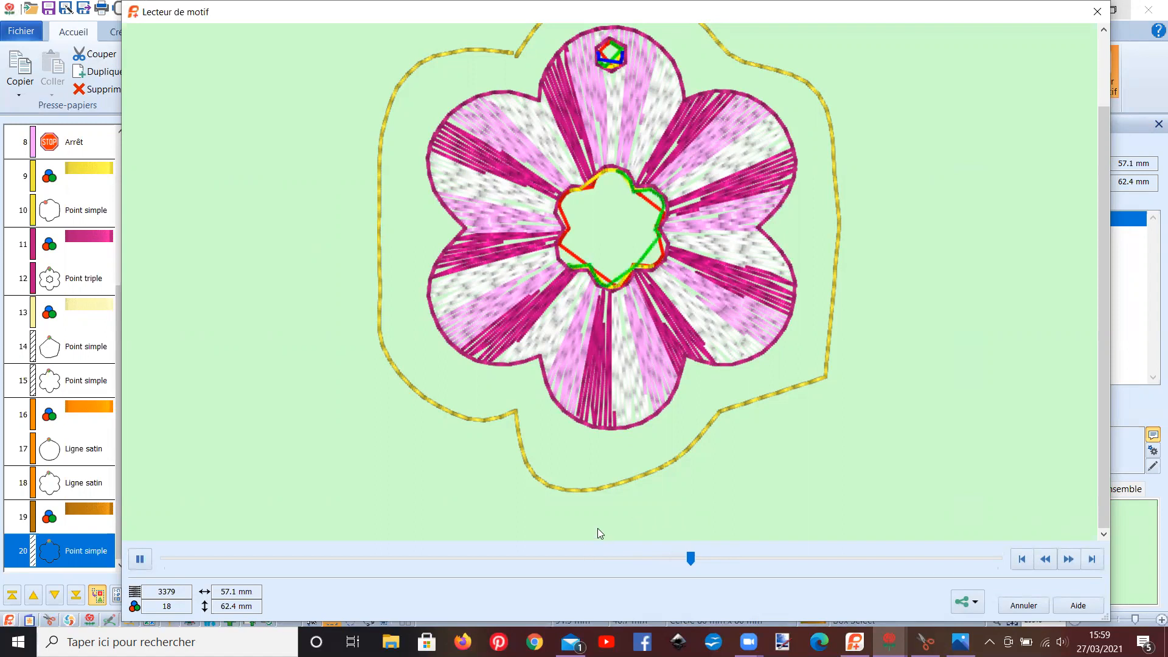
left_click(1098, 12)
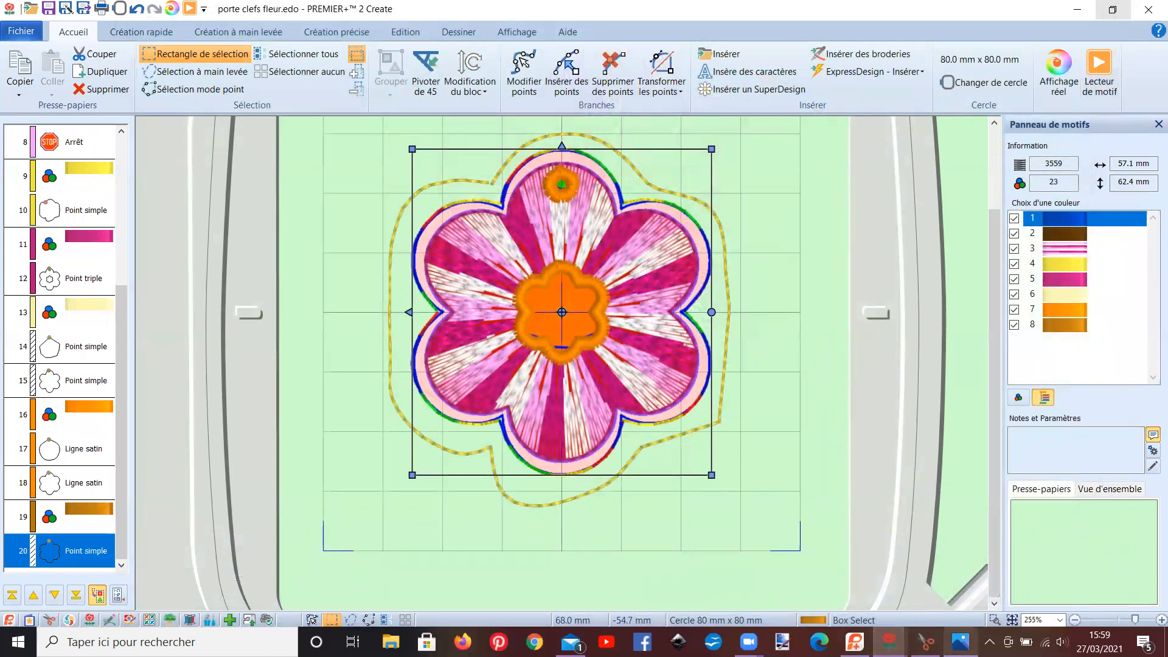
Switch to Photos to show the picture of the finished key ring, "Capture d'écran (123).png".
mouse_move(965, 637)
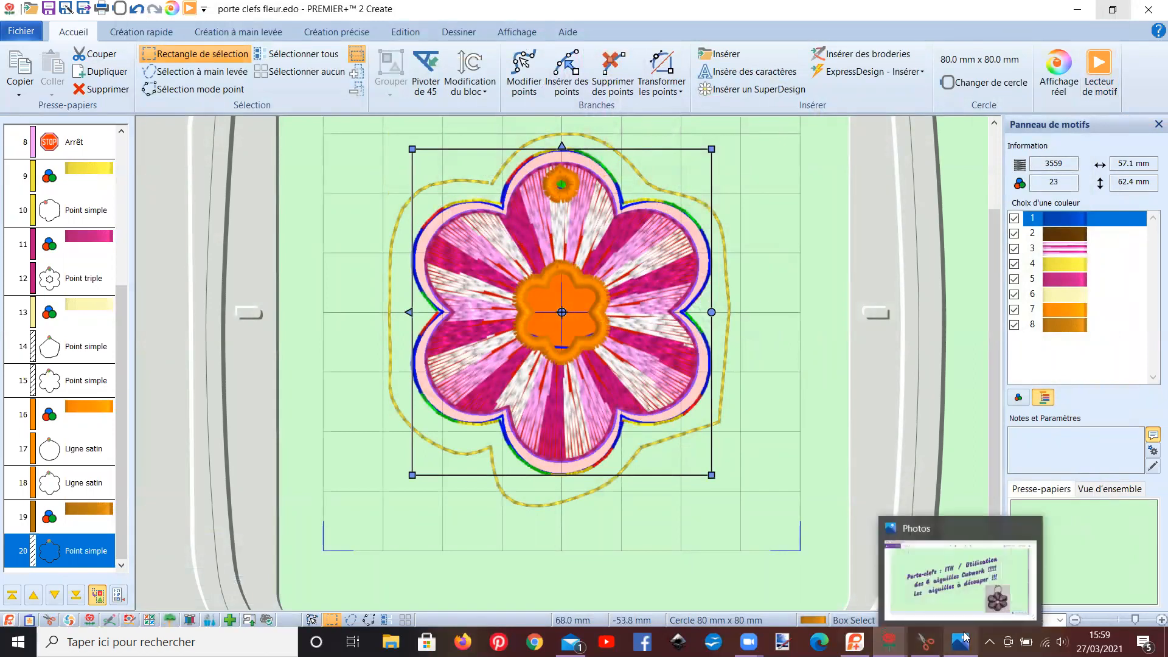
left_click(931, 599)
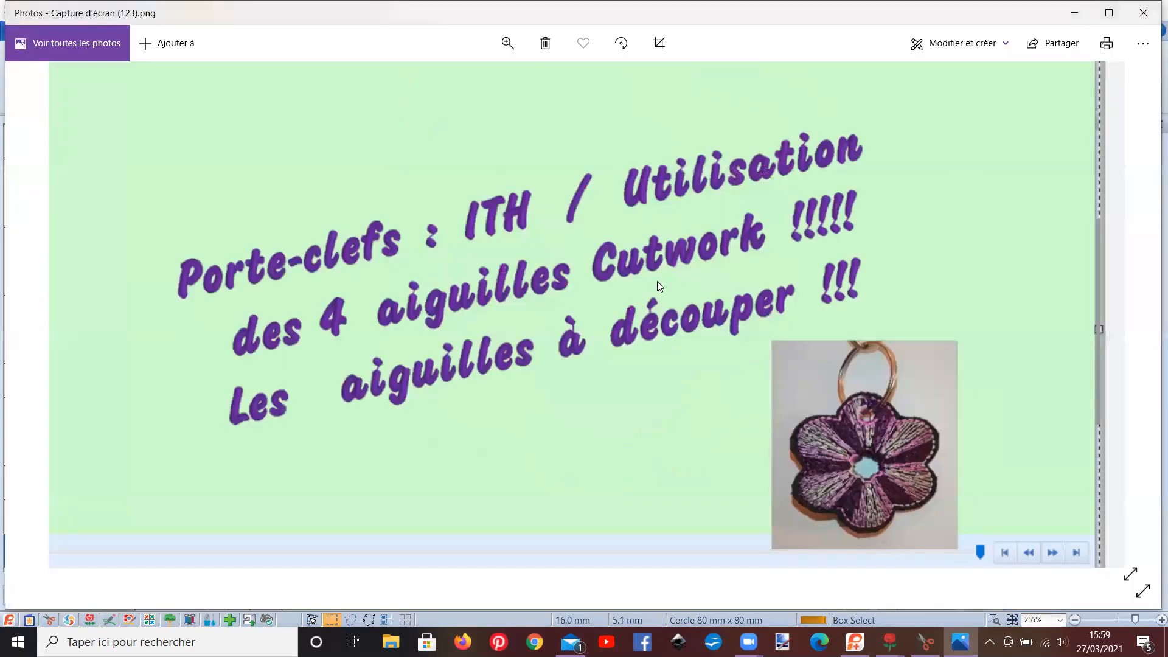